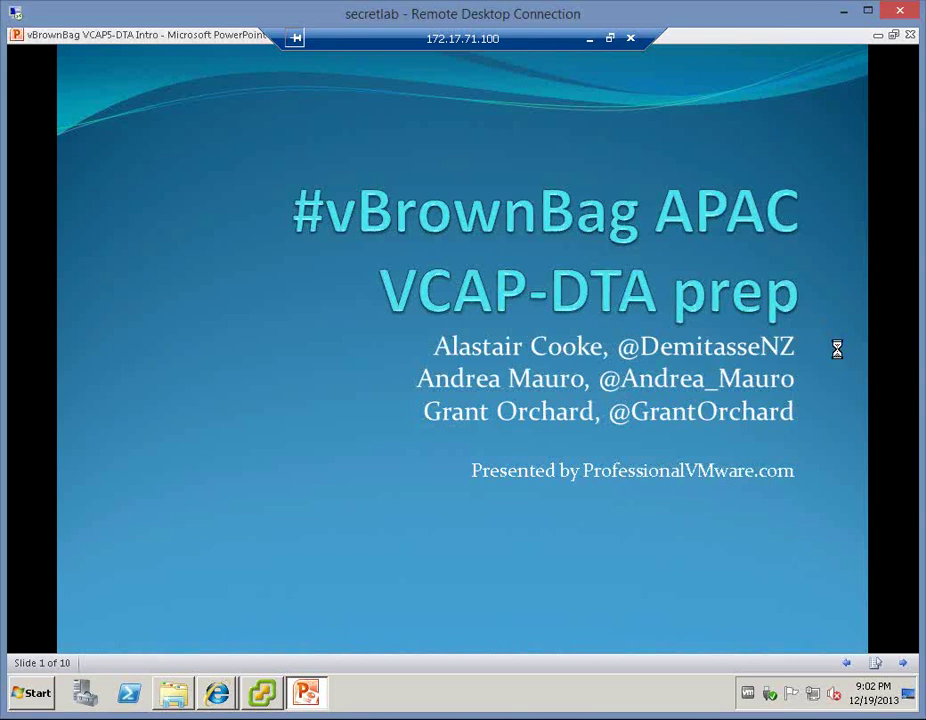
- Advance the slideshow from the title slide to slide 3, 'VCAP-DTA Exam'
key("Right")
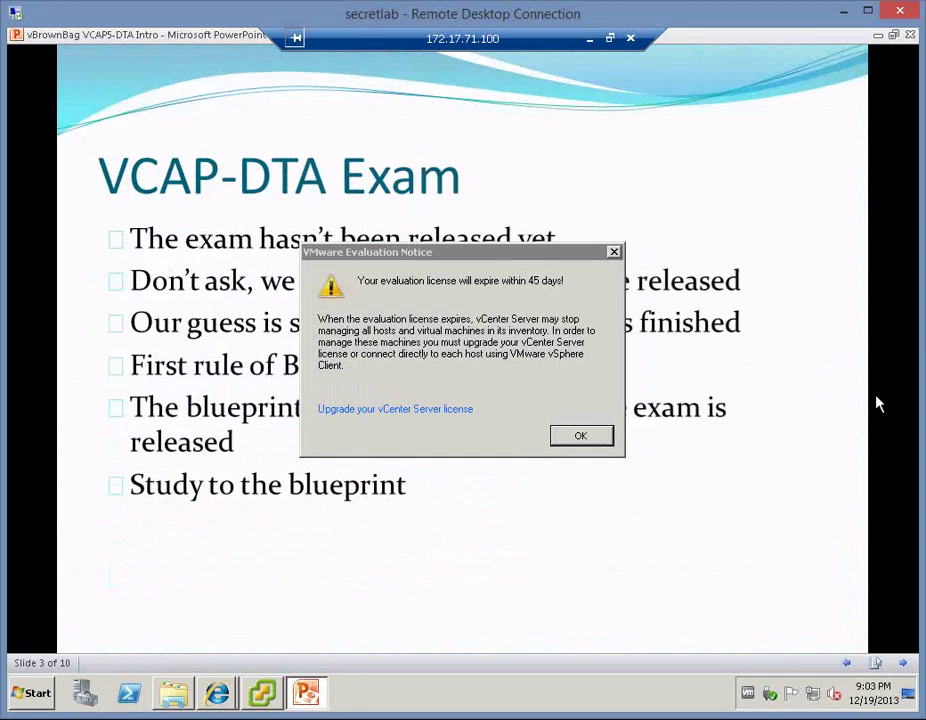
- Dismiss the licence notice, page through slides 4–9 to the ThinApp slide, and close PowerPoint
left_click(585, 437)
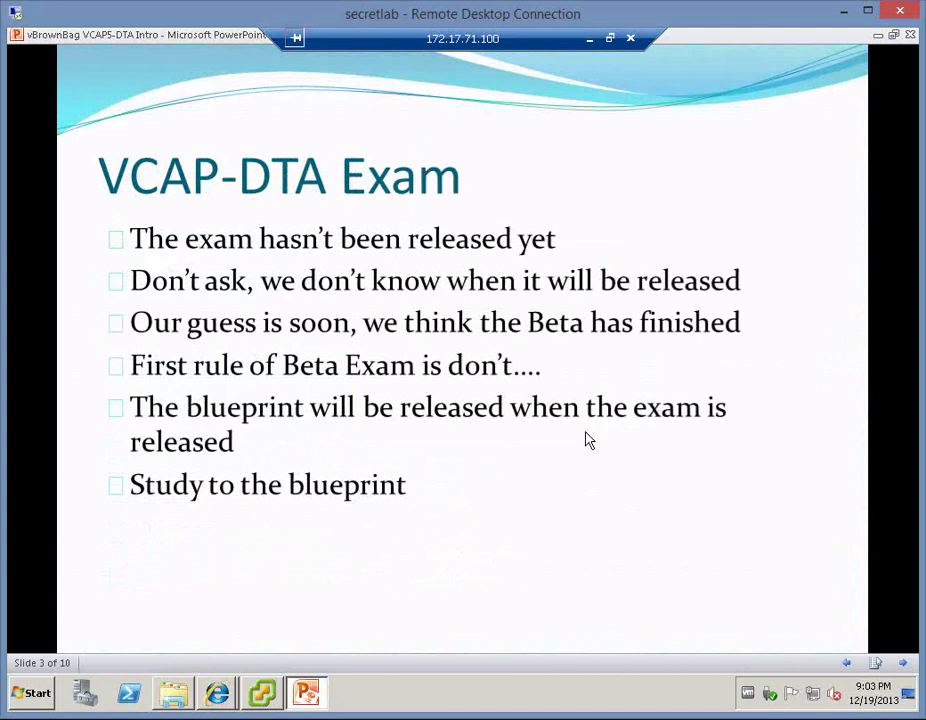
left_click(585, 432)
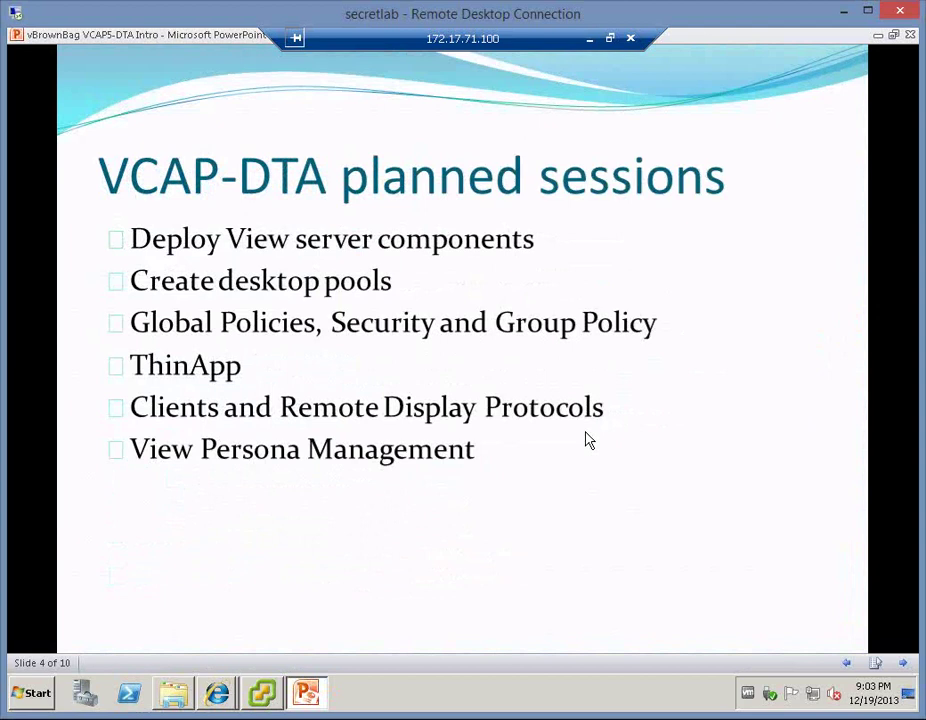
key("Right")
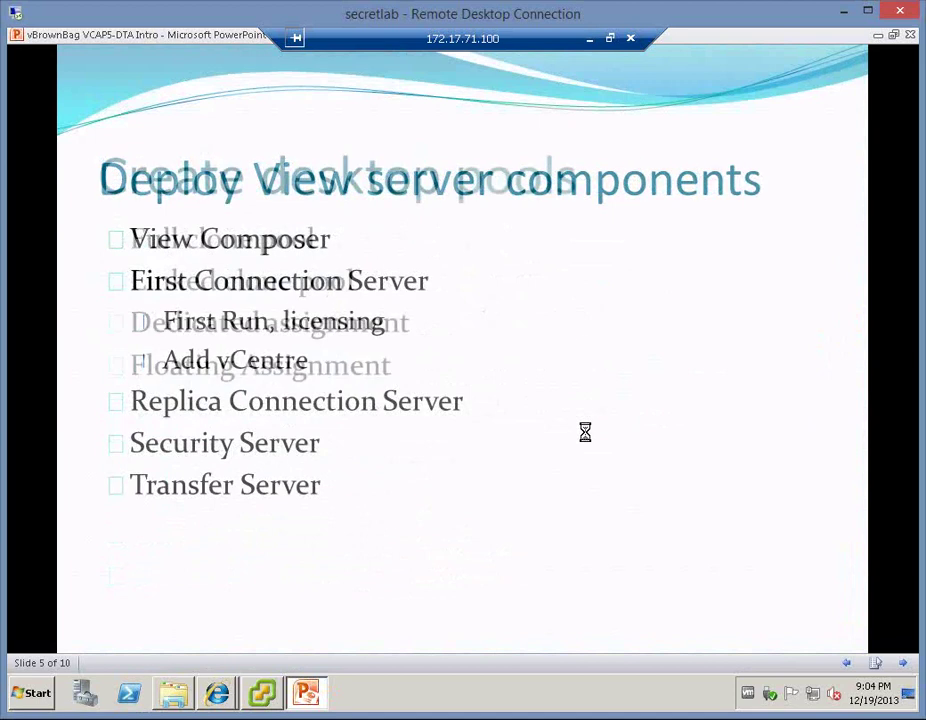
key("Right")
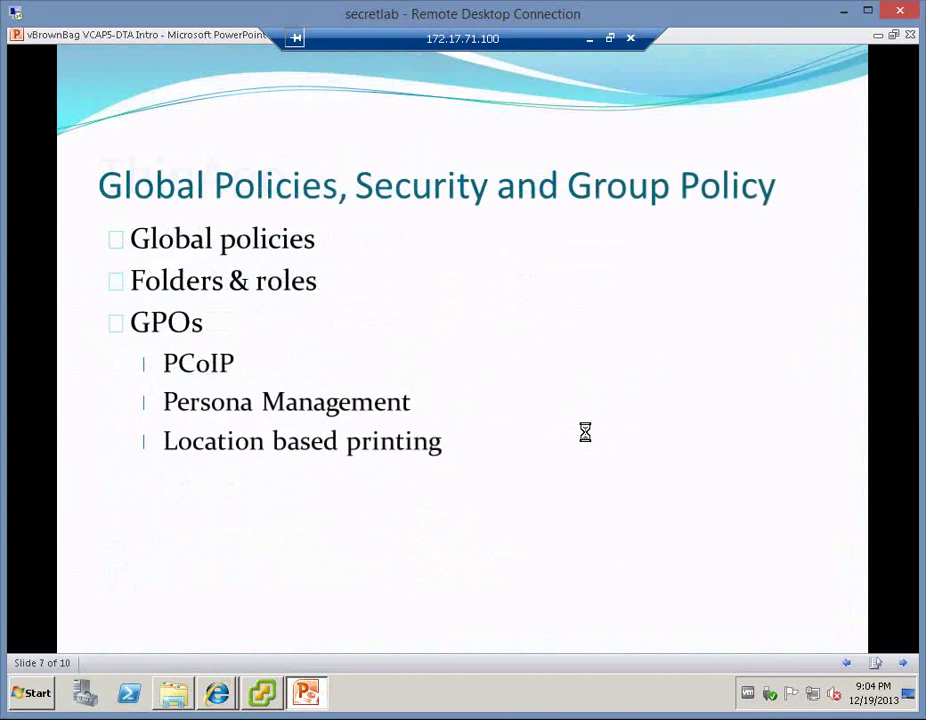
key("Right")
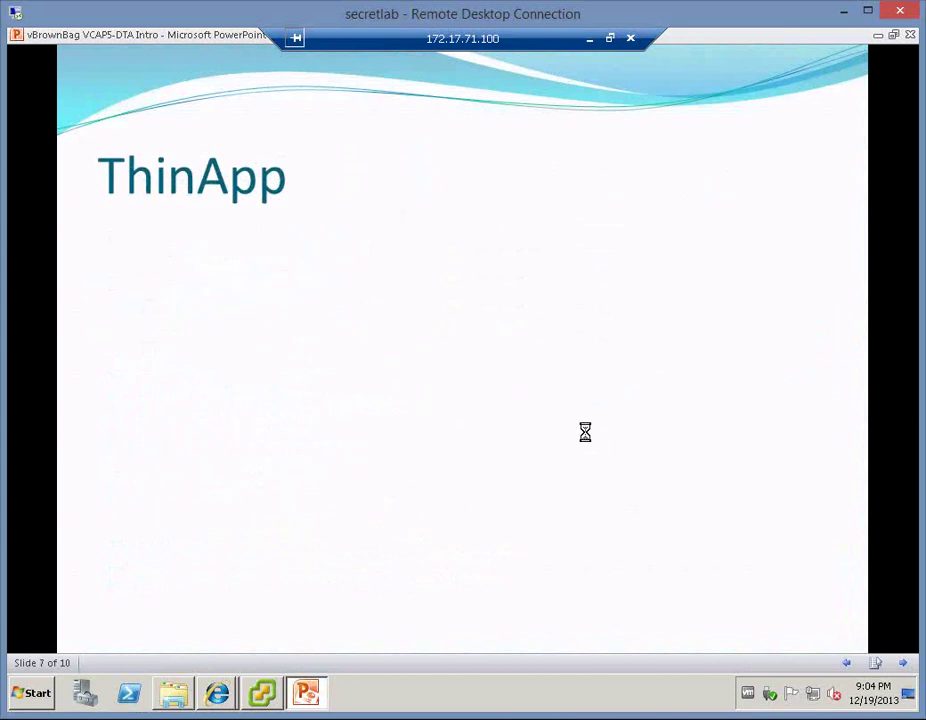
key("Right")
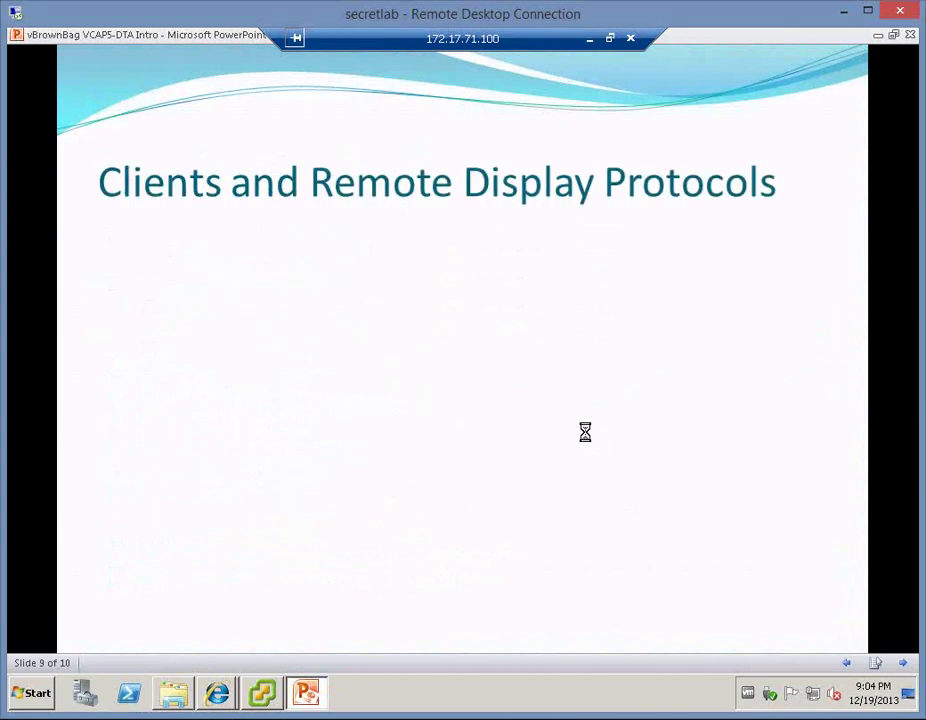
key("Left")
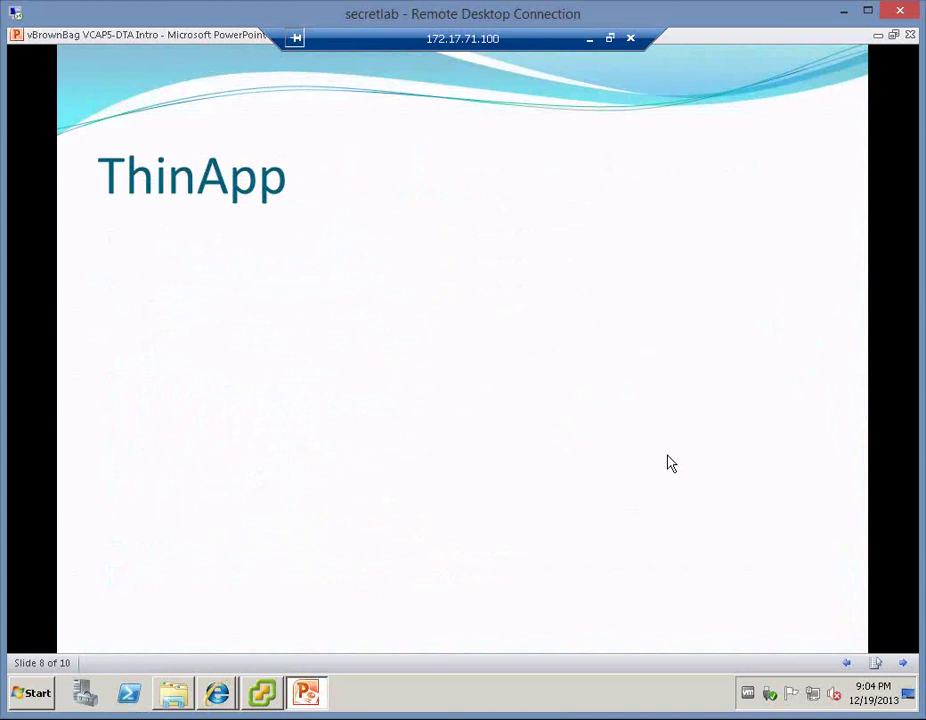
key("alt+F4")
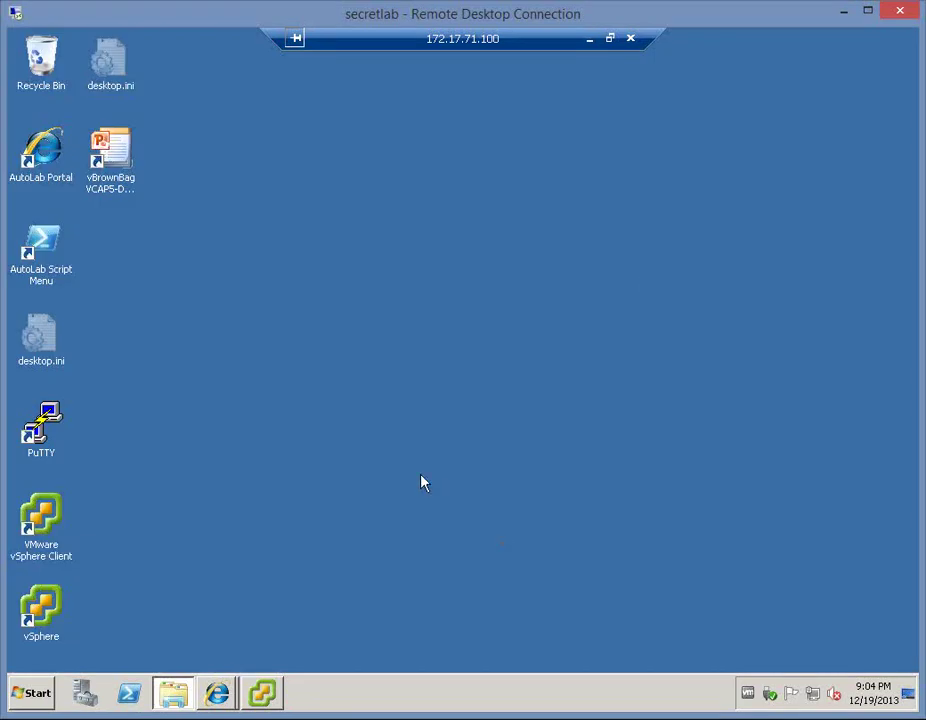
- Reload View Administrator with F5 and sign back in with the password
left_click(297, 511)
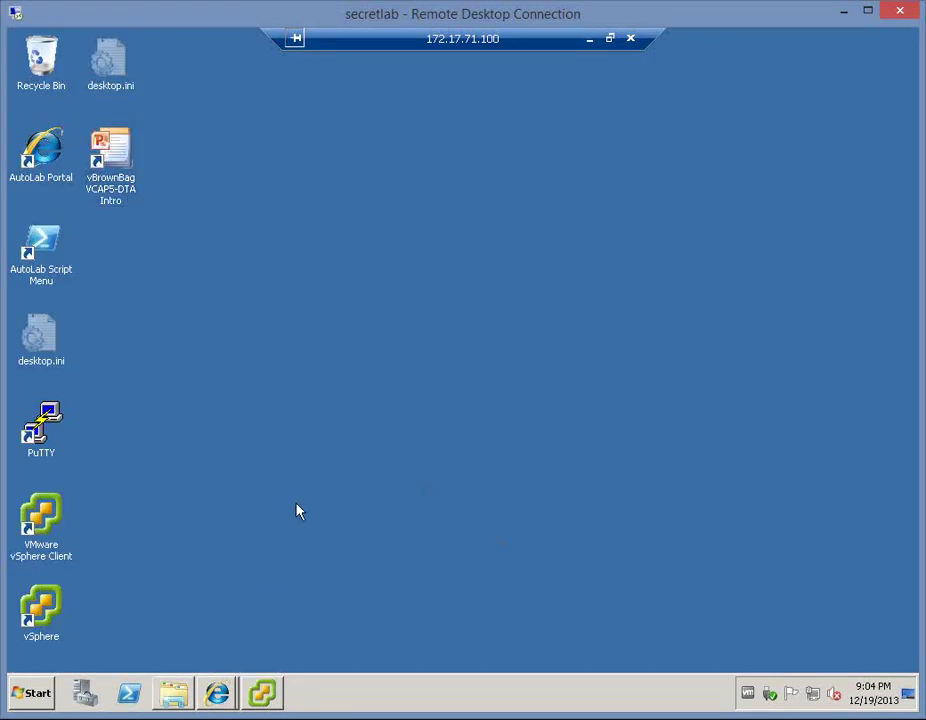
left_click(217, 700)
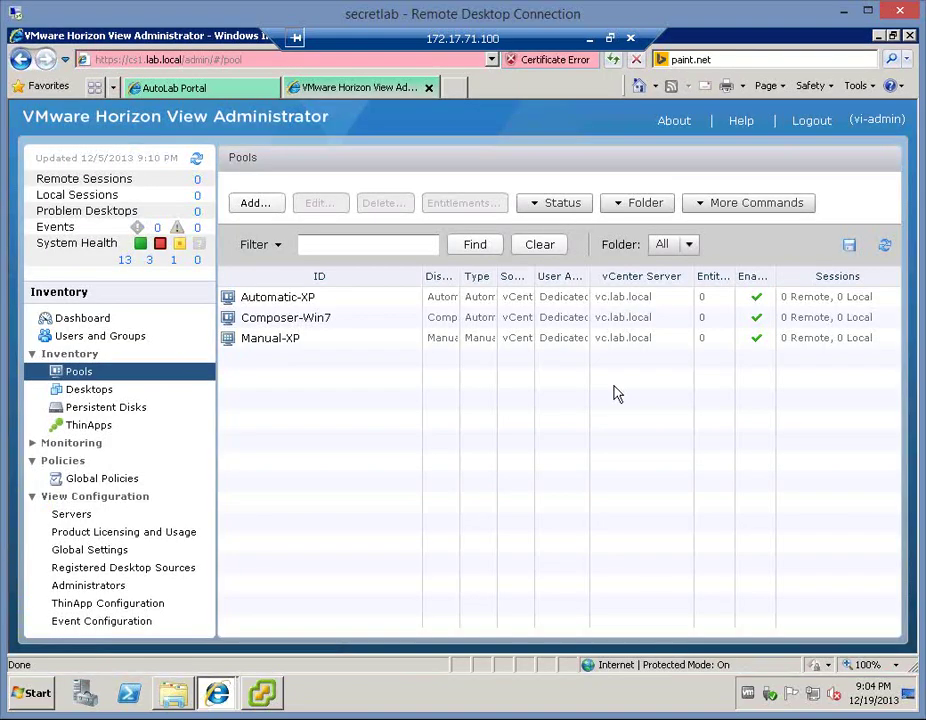
key("F5")
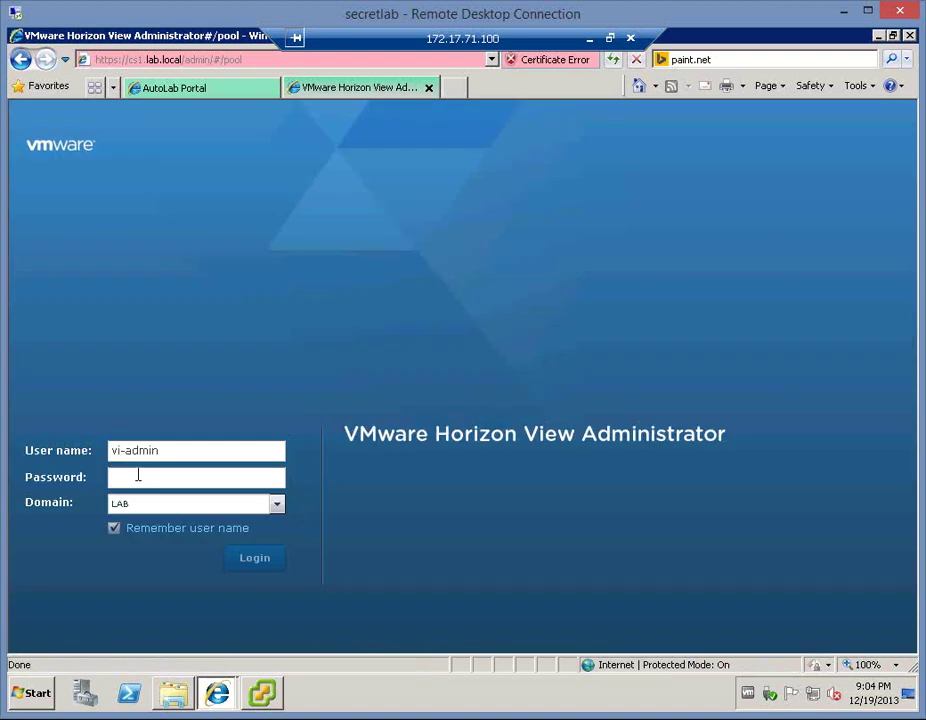
left_click(138, 476)
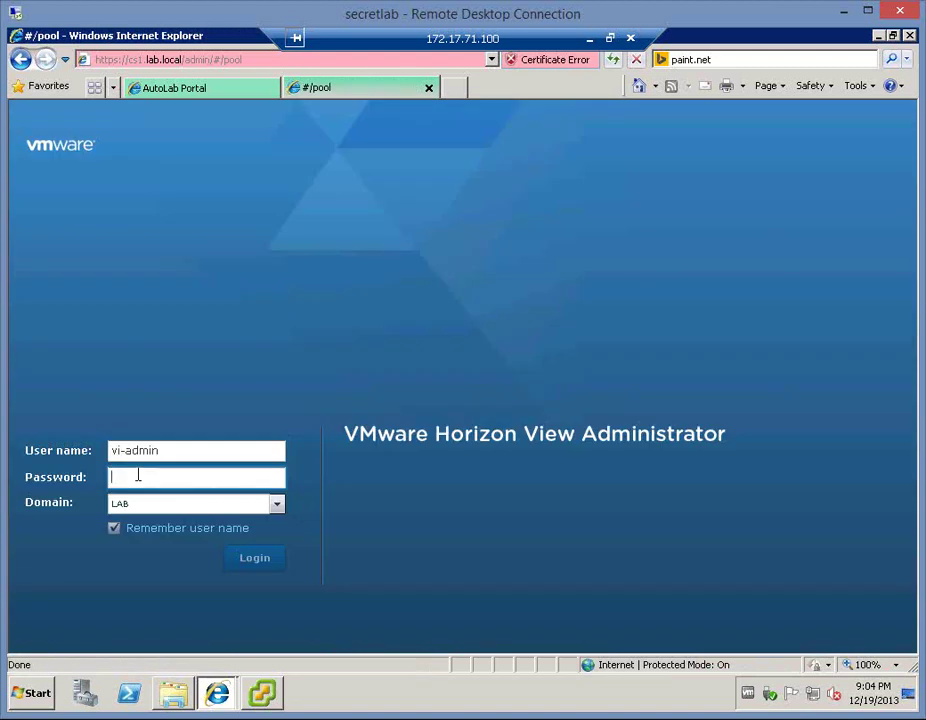
type("******")
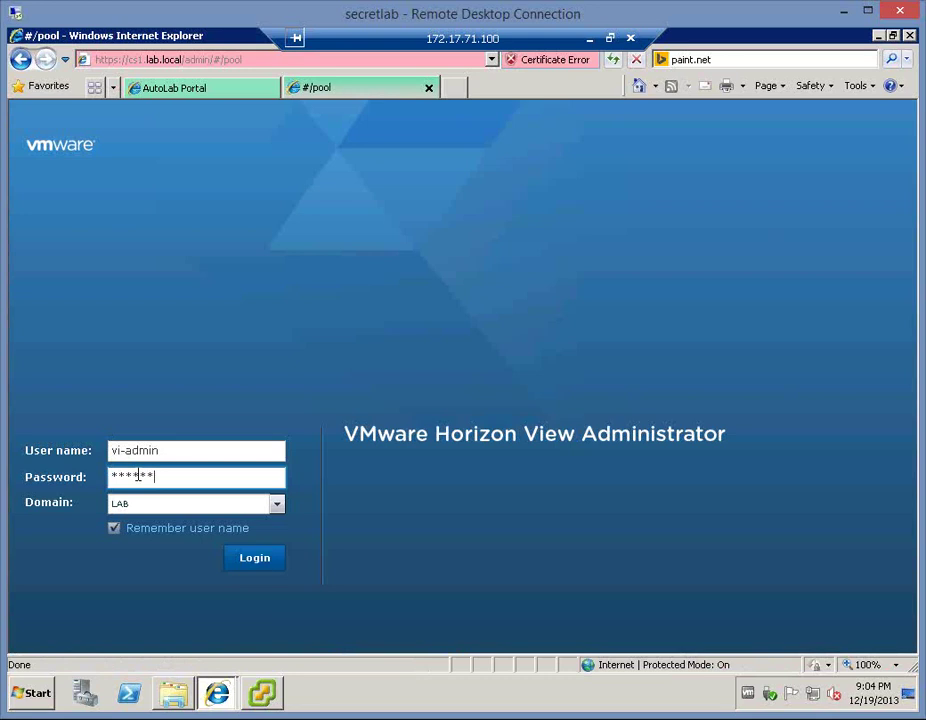
type("**")
key("Return")
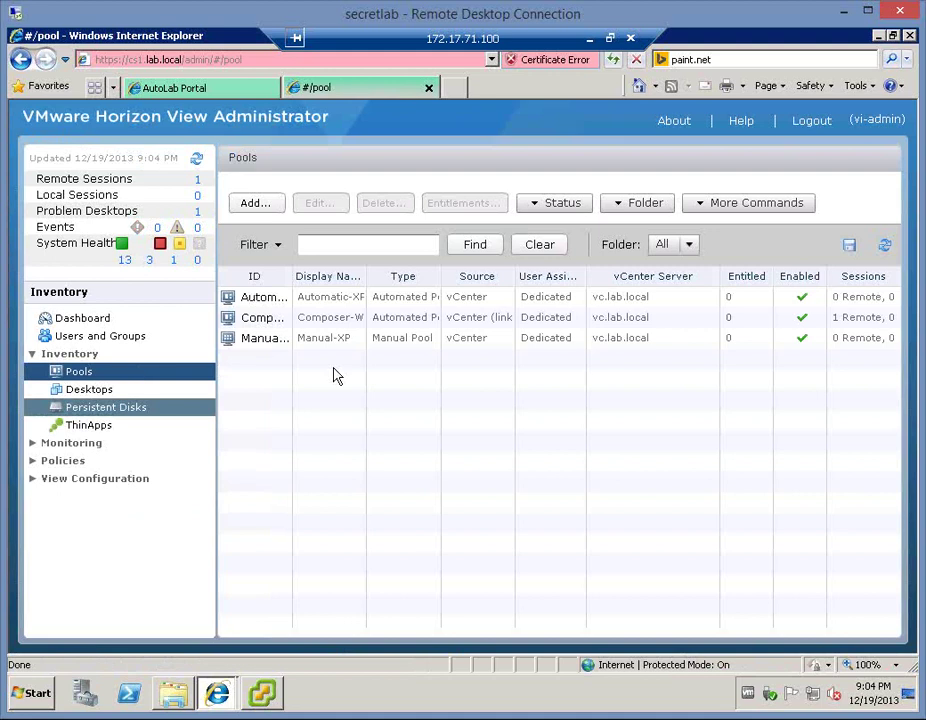
- Open ThinApps, then View Configuration > ThinApp Configuration, showing the empty repository list
left_click_drag(254, 276, 348, 284)
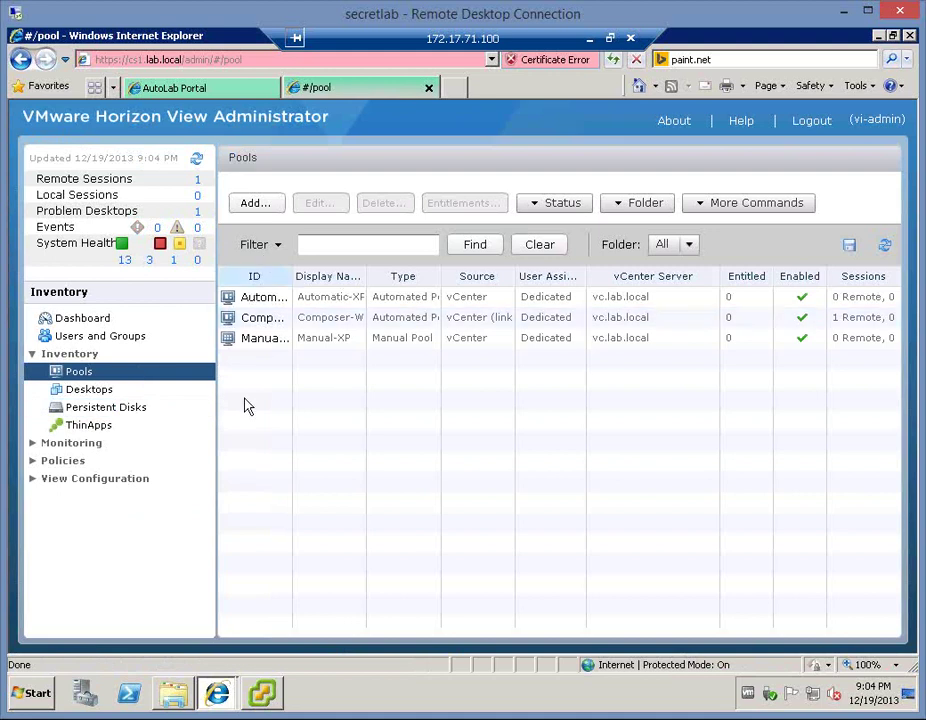
left_click(100, 425)
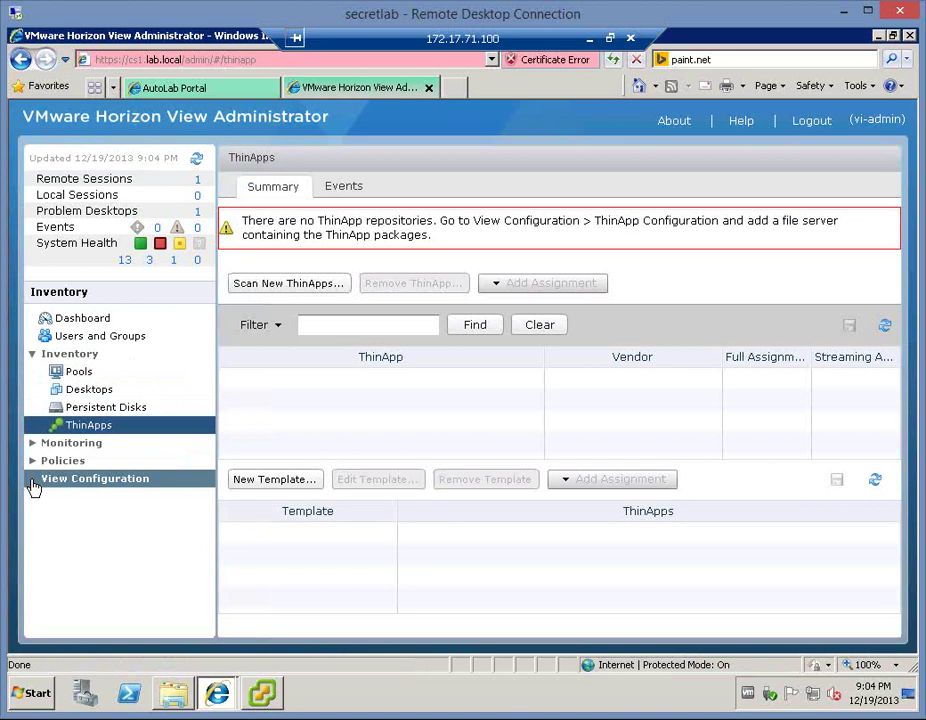
left_click(70, 478)
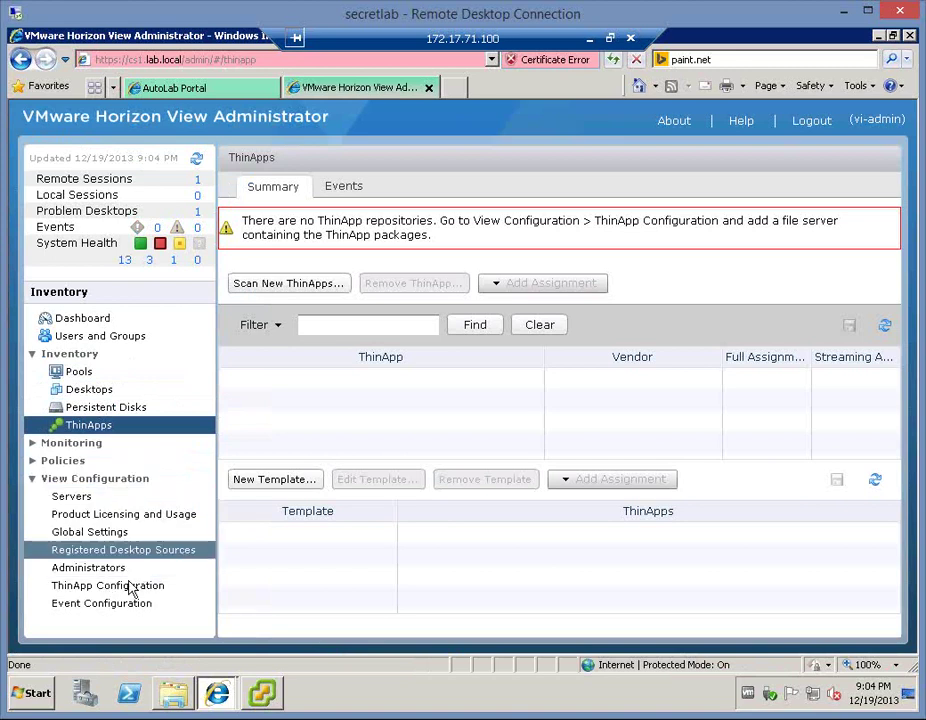
left_click(130, 587)
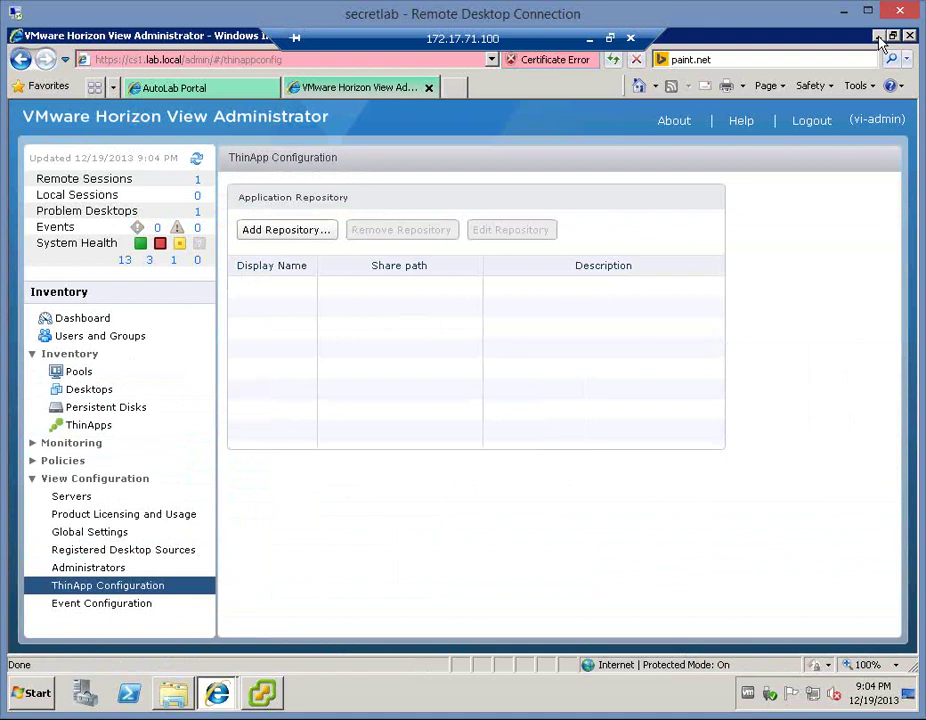
- Run 'mstsc /v:dc' and sign in as Administrator to reach the dc server desktop
left_click(878, 36)
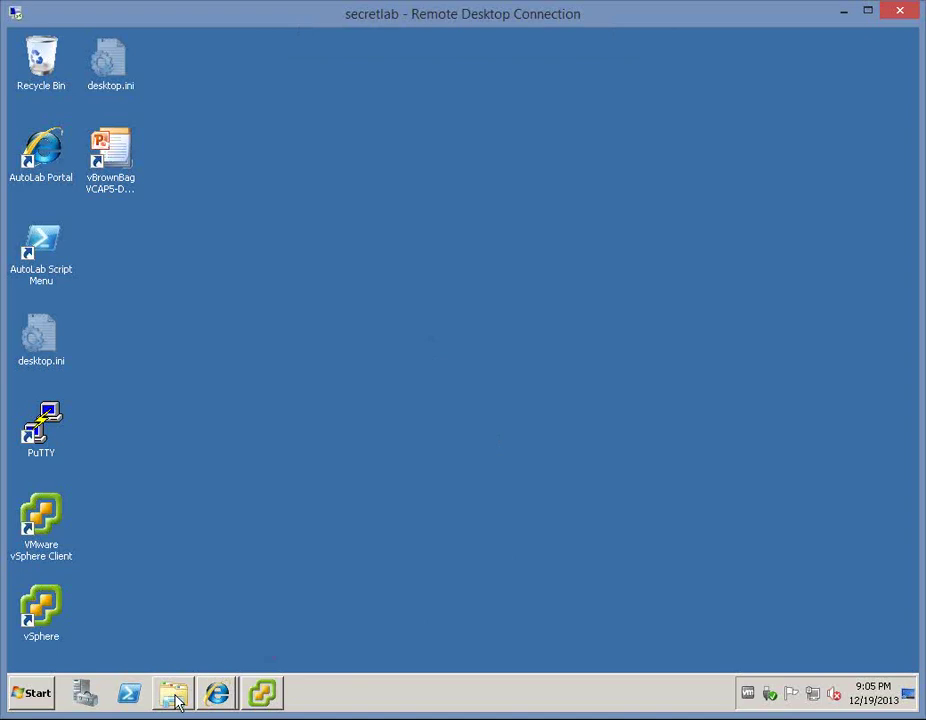
left_click(32, 690)
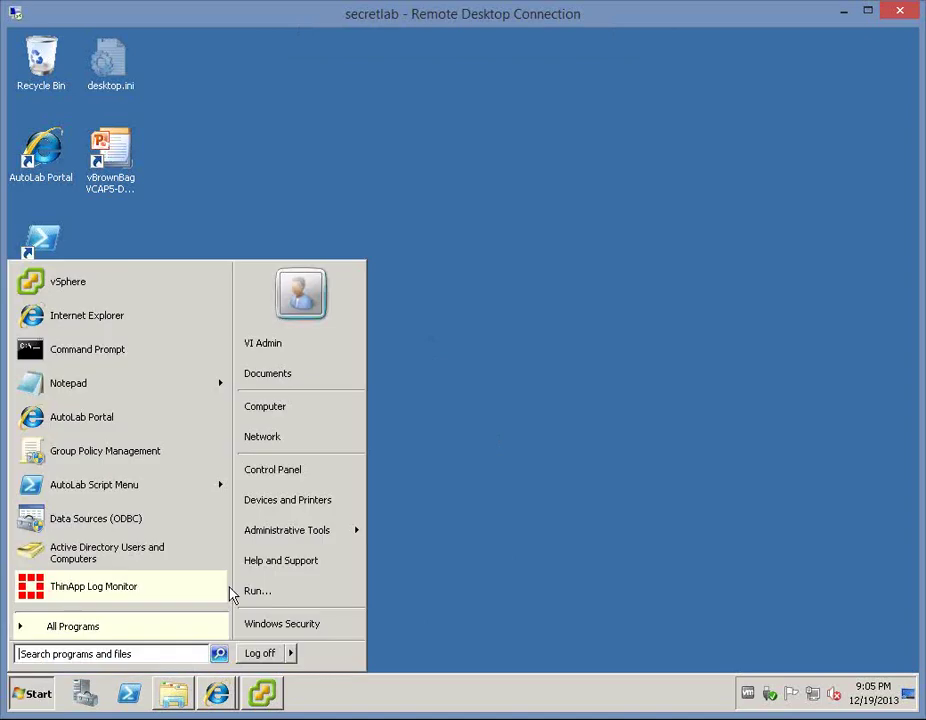
left_click(265, 593)
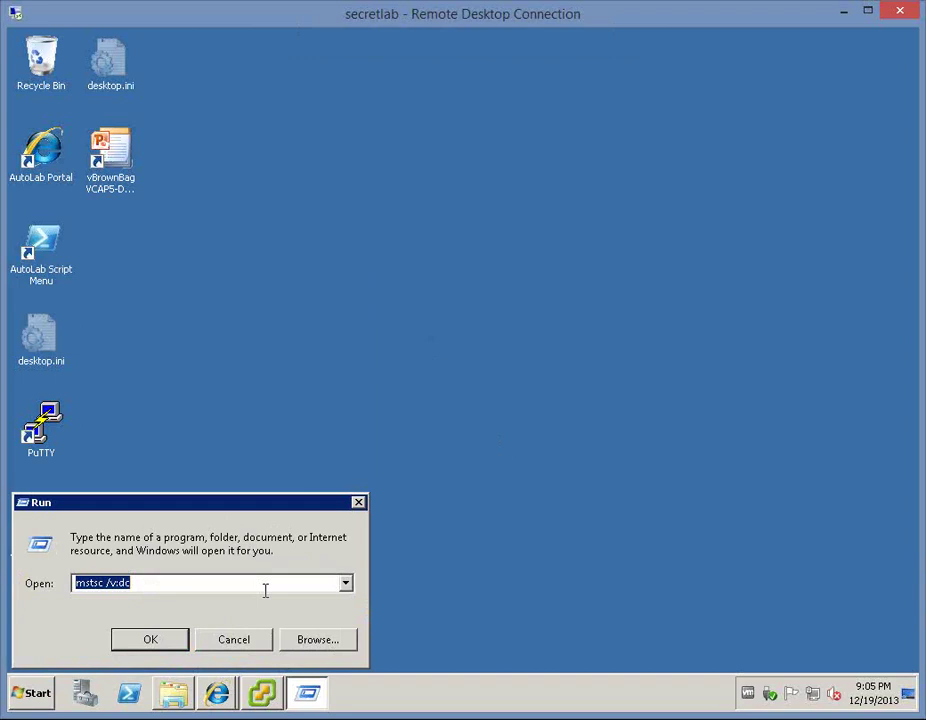
key("Return")
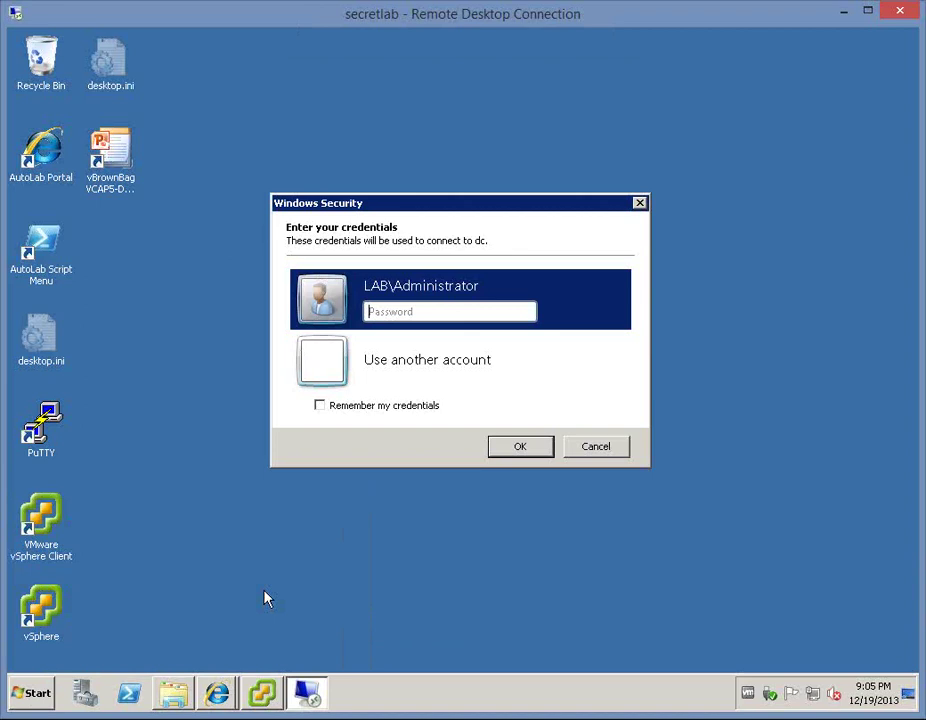
type("********")
key("Return")
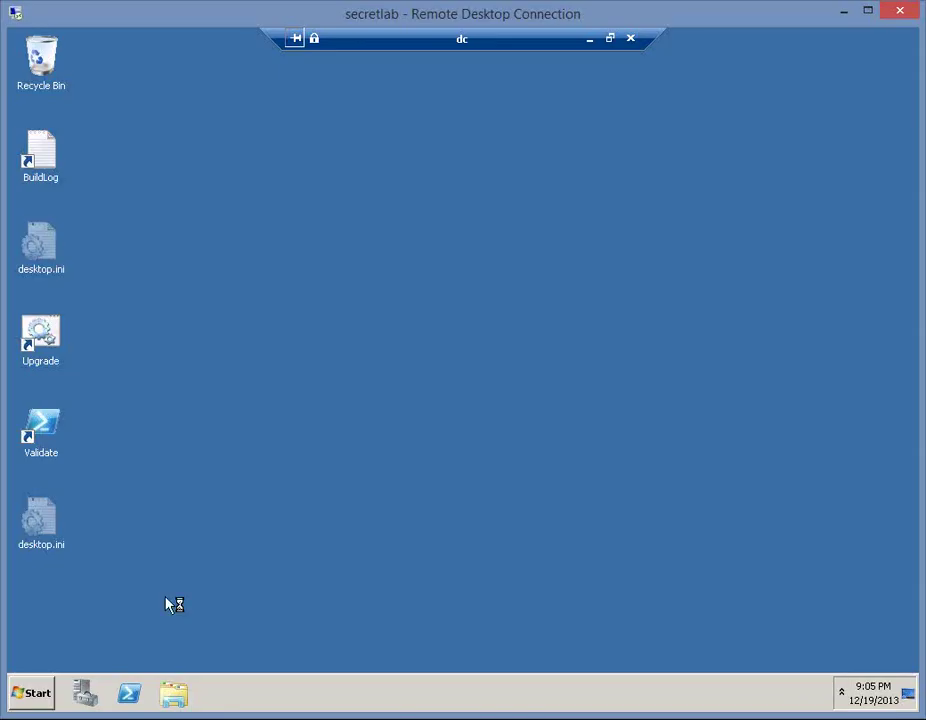
- Browse to C:\ThinApp and view its Sharing properties, showing network path \\DC\ThinApp
left_click(178, 690)
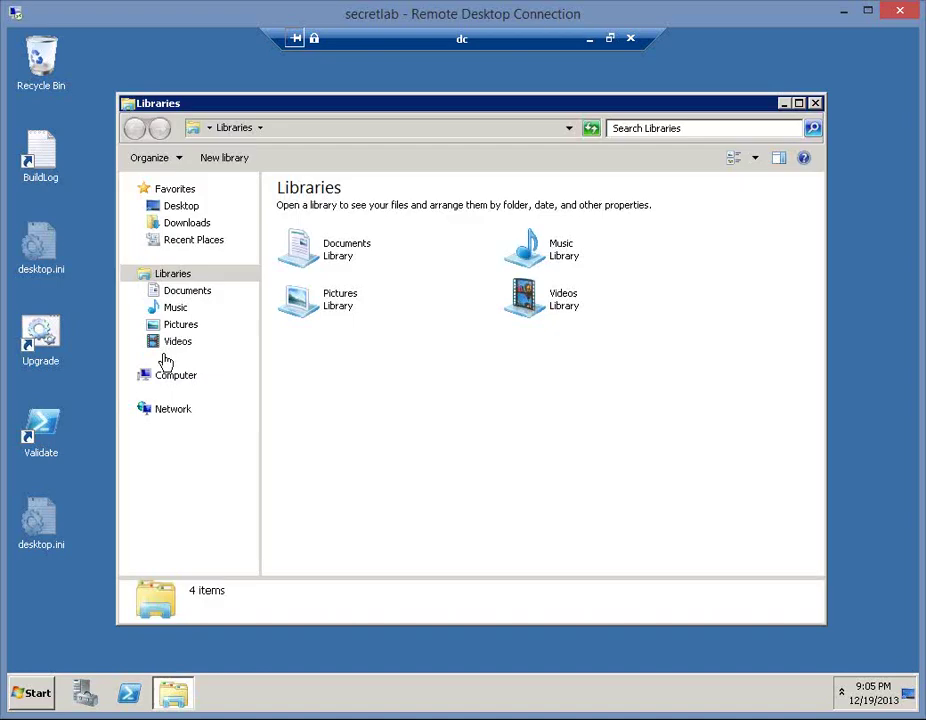
left_click(131, 375)
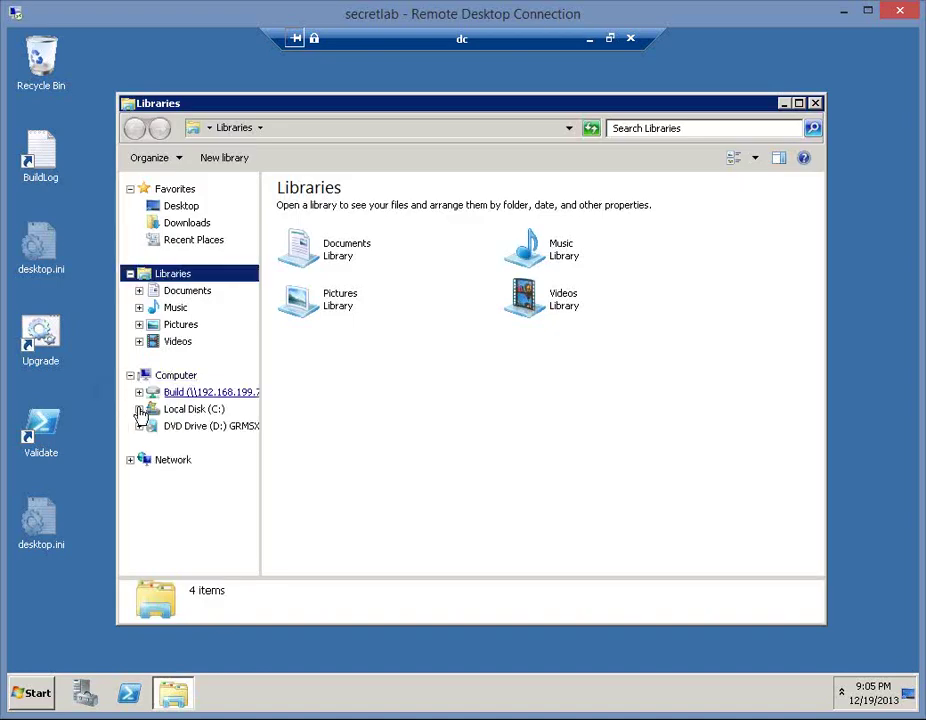
left_click(139, 409)
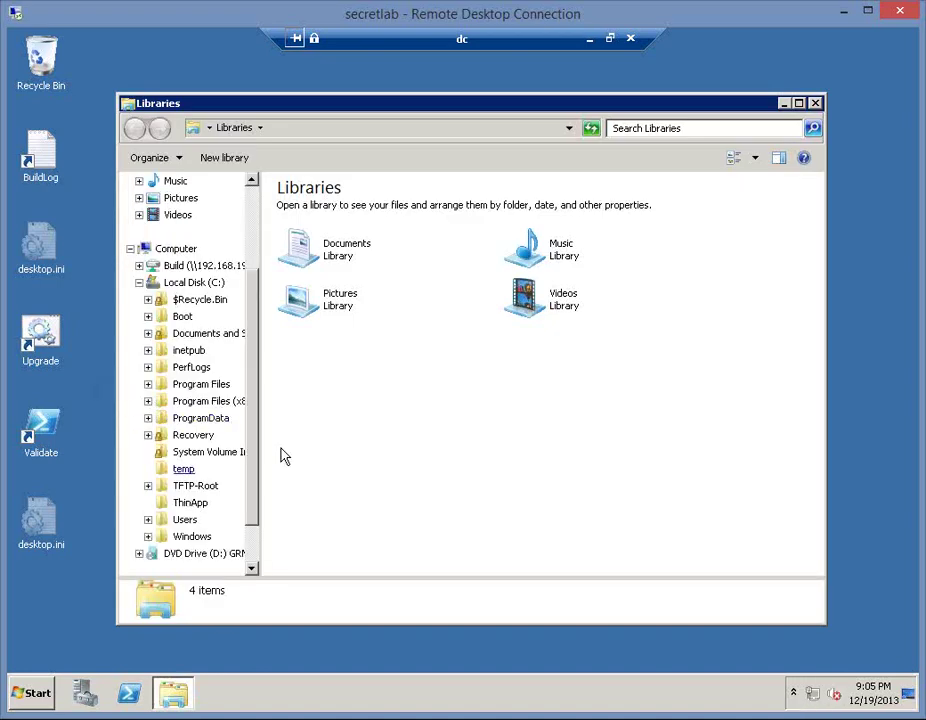
left_click(190, 503)
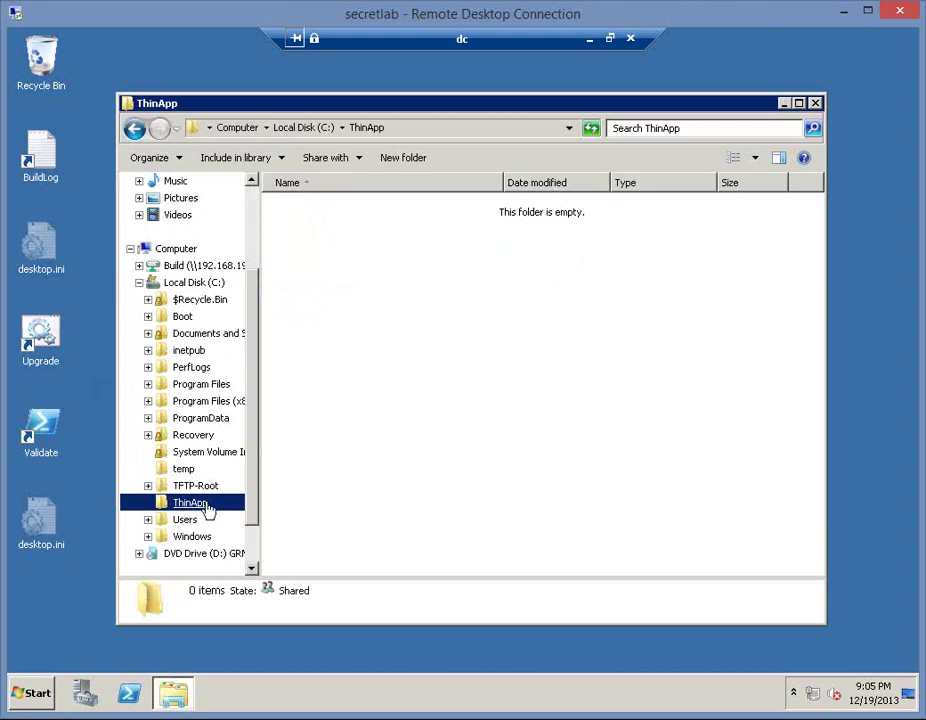
right_click(195, 502)
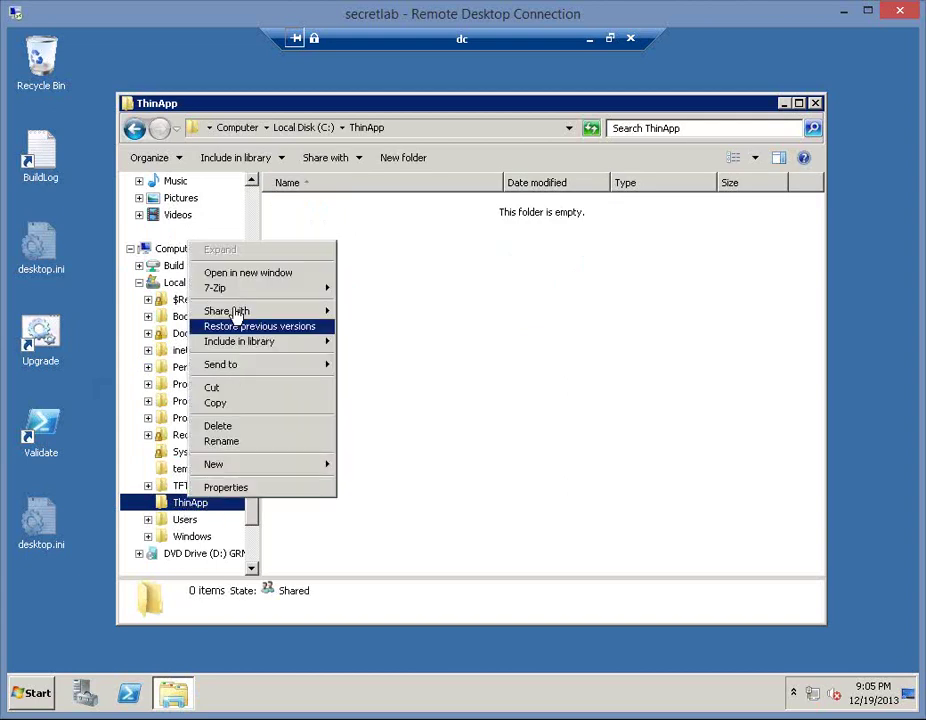
left_click(290, 487)
left_click(307, 285)
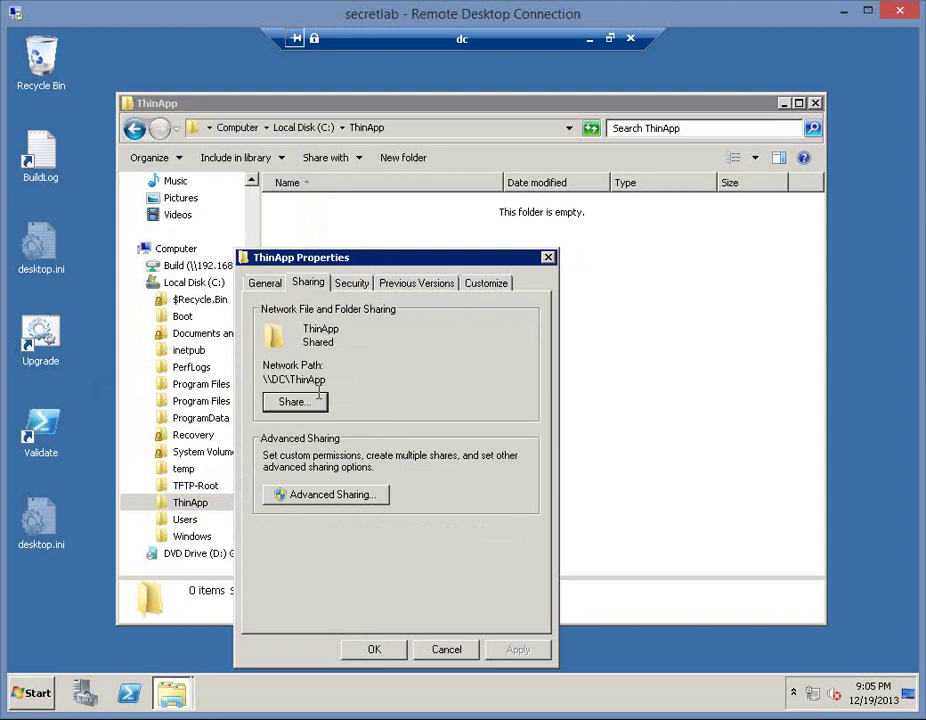
- Open the ThinApp share permissions and add Domain Computers
left_click(372, 494)
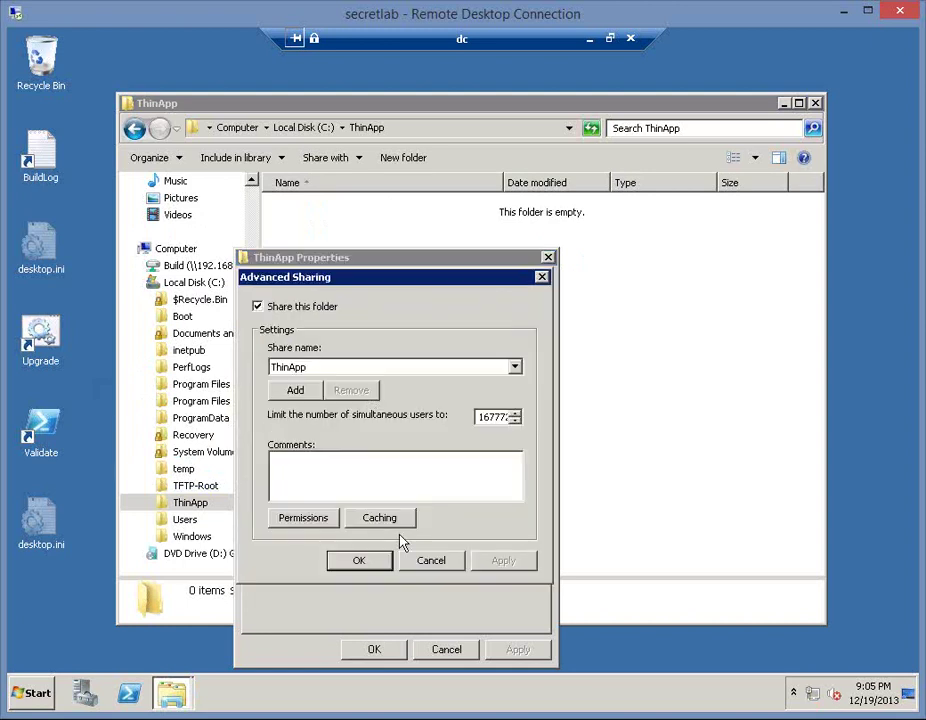
left_click(306, 520)
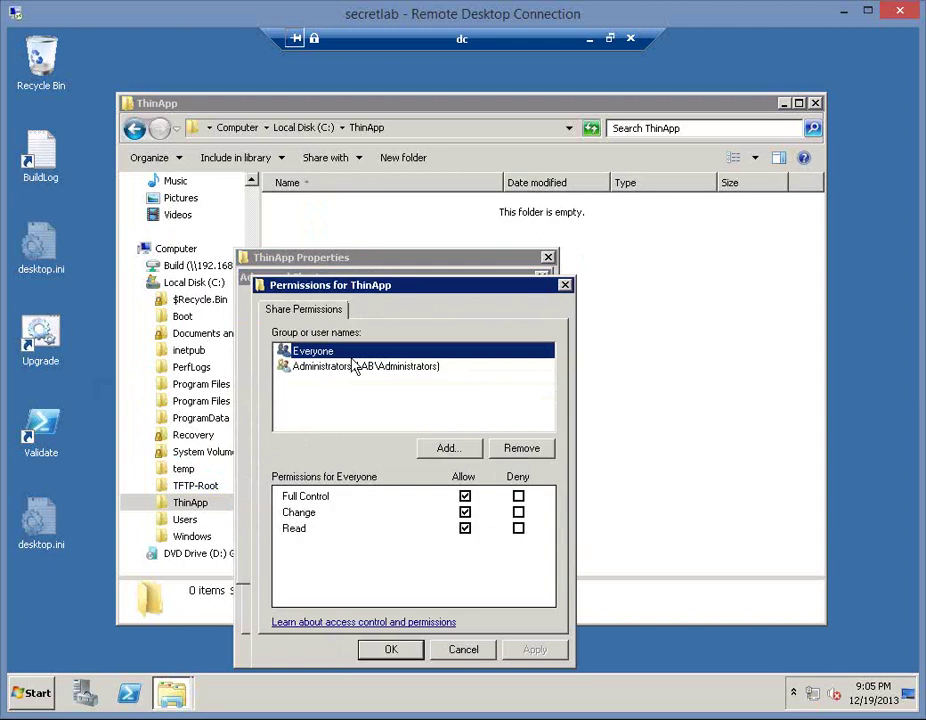
left_click(448, 448)
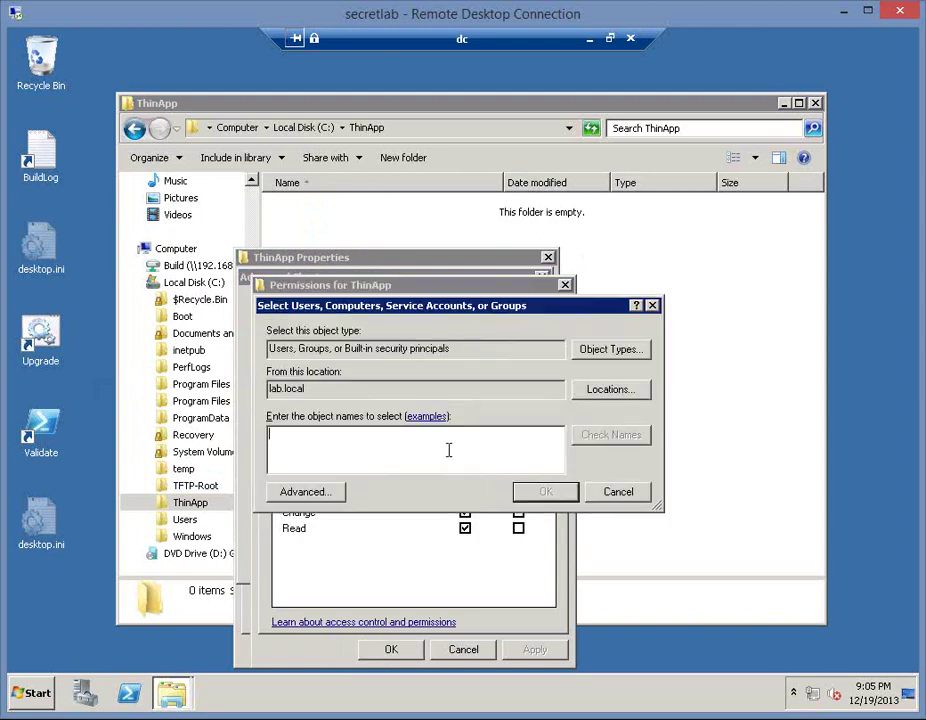
type("domain compue")
key("BackSpace")
type("ters")
key("Return")
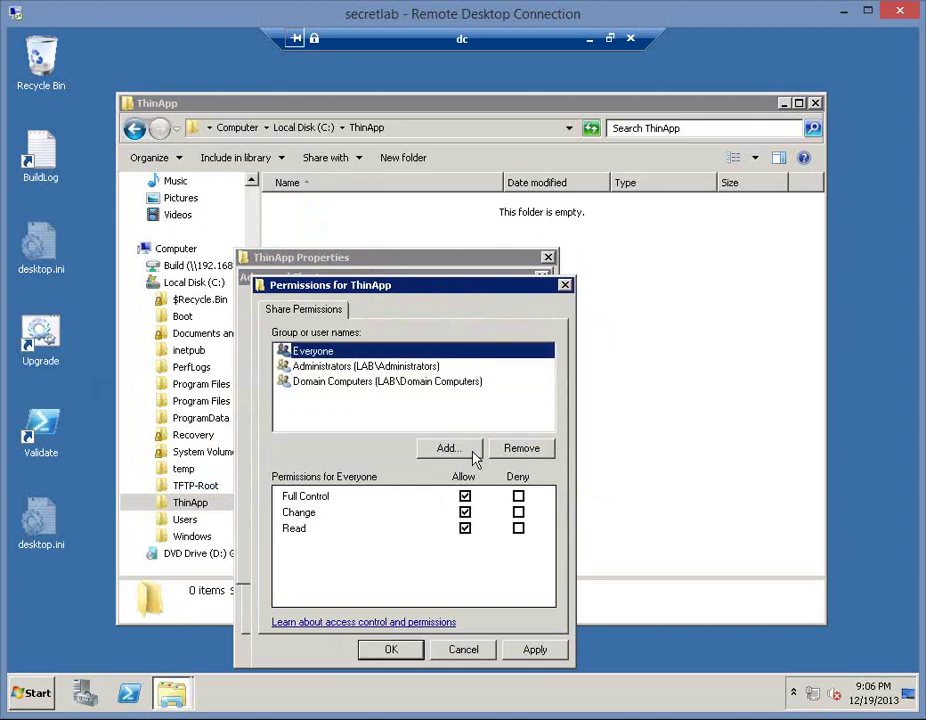
- Remove Everyone, add Domain Users with Read access, and accept the share permissions
left_click(521, 448)
left_click(448, 448)
type("domain users")
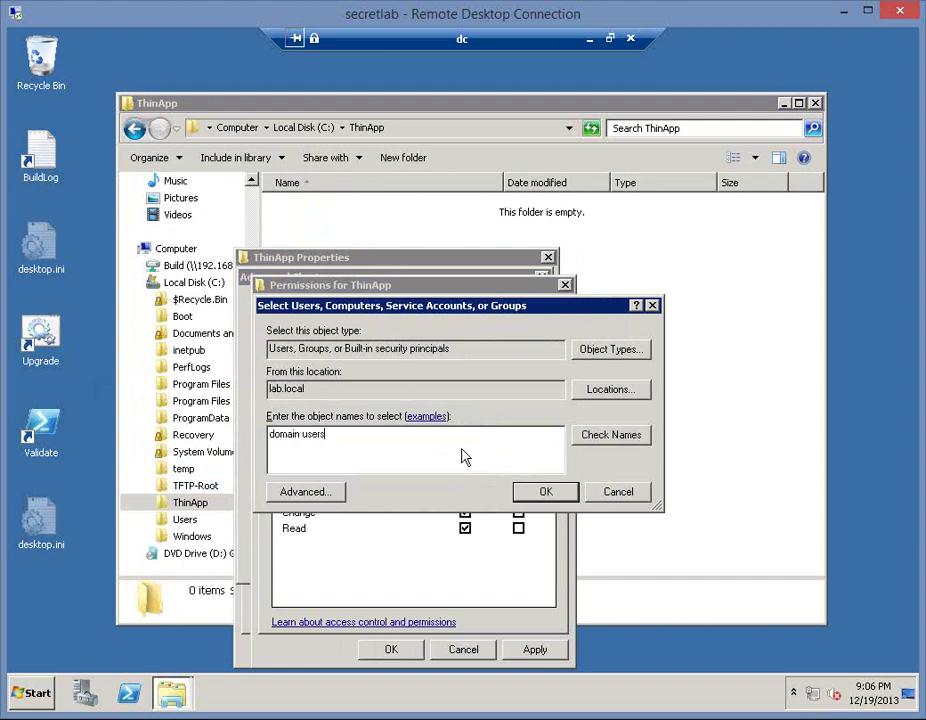
key("Return")
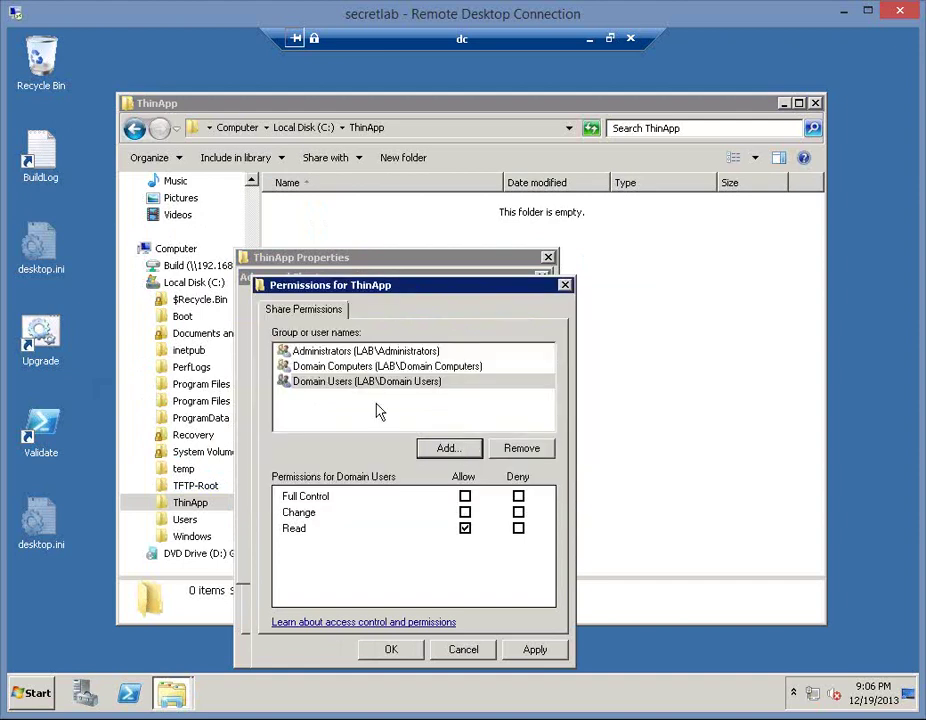
left_click(321, 381)
left_click(322, 369)
left_click(324, 384)
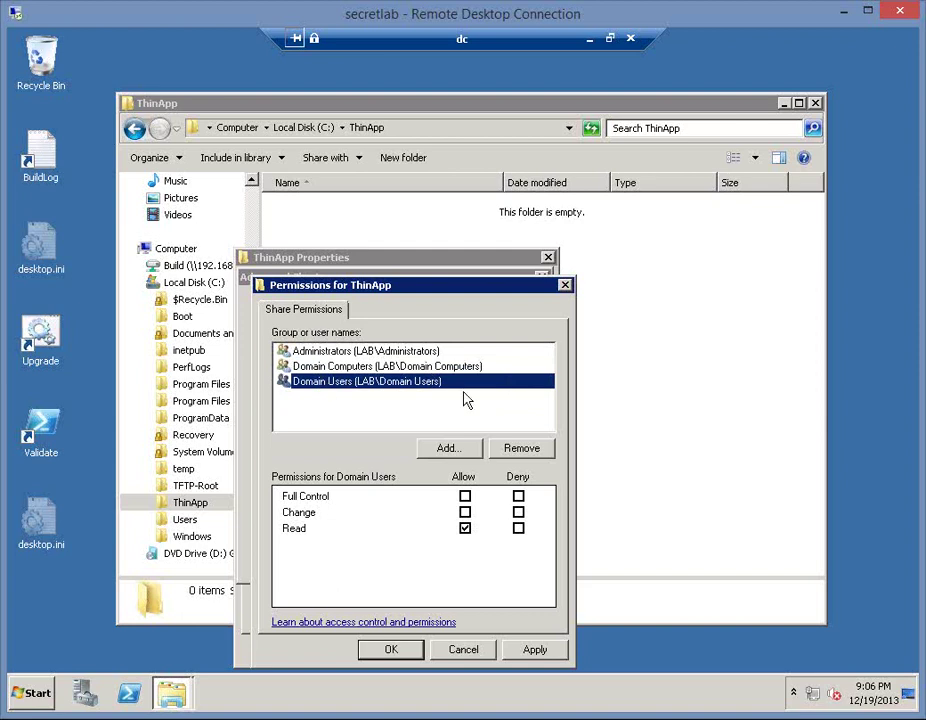
left_click(391, 650)
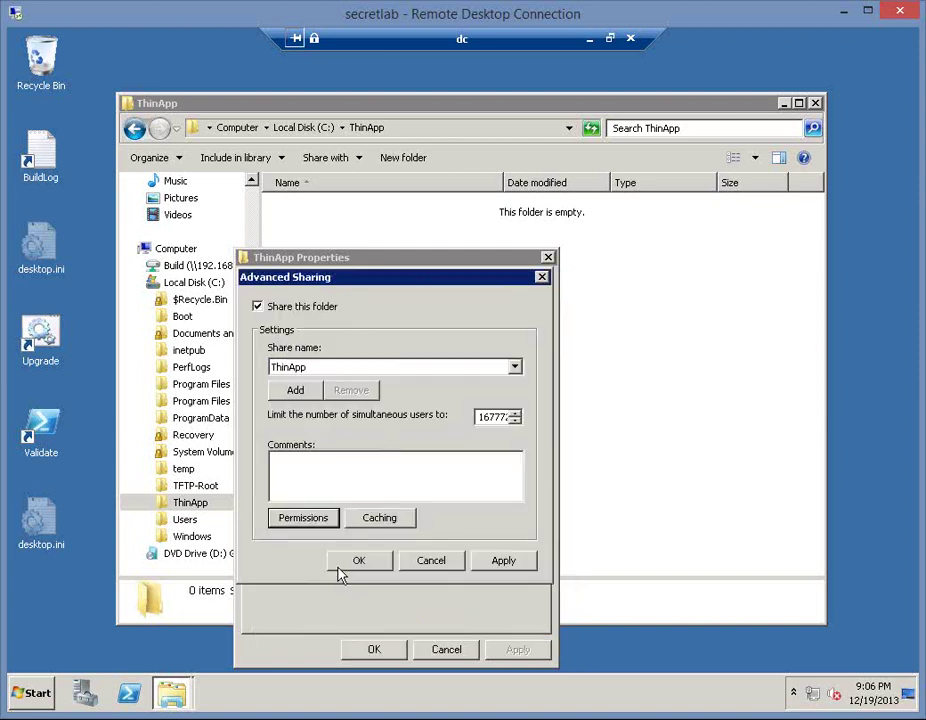
- Apply the advanced sharing, then add Domain Users to the folder's Security permissions
left_click(367, 565)
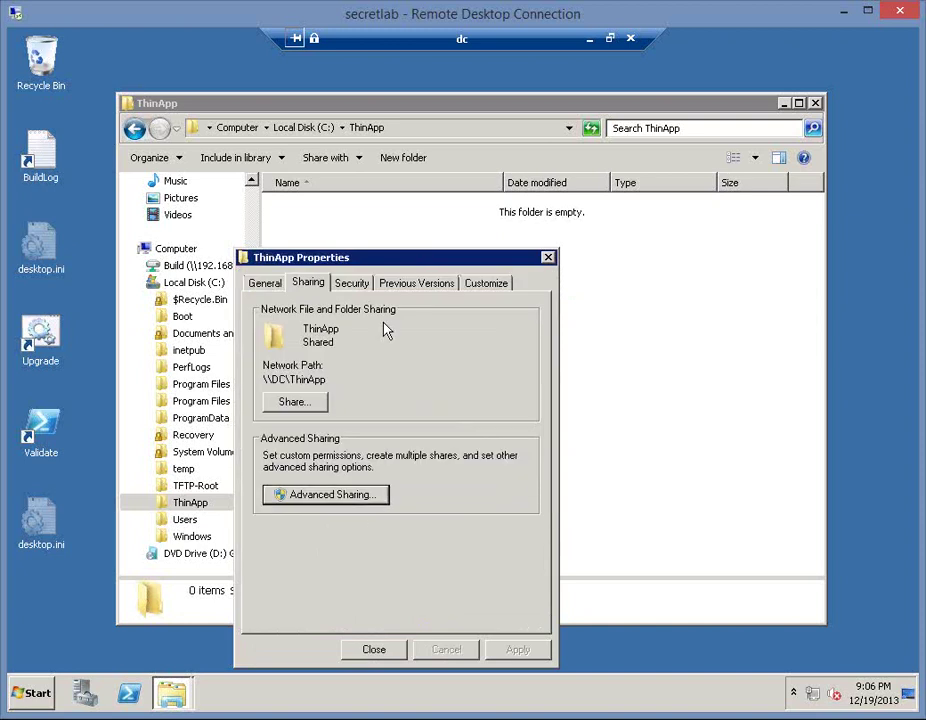
left_click(347, 287)
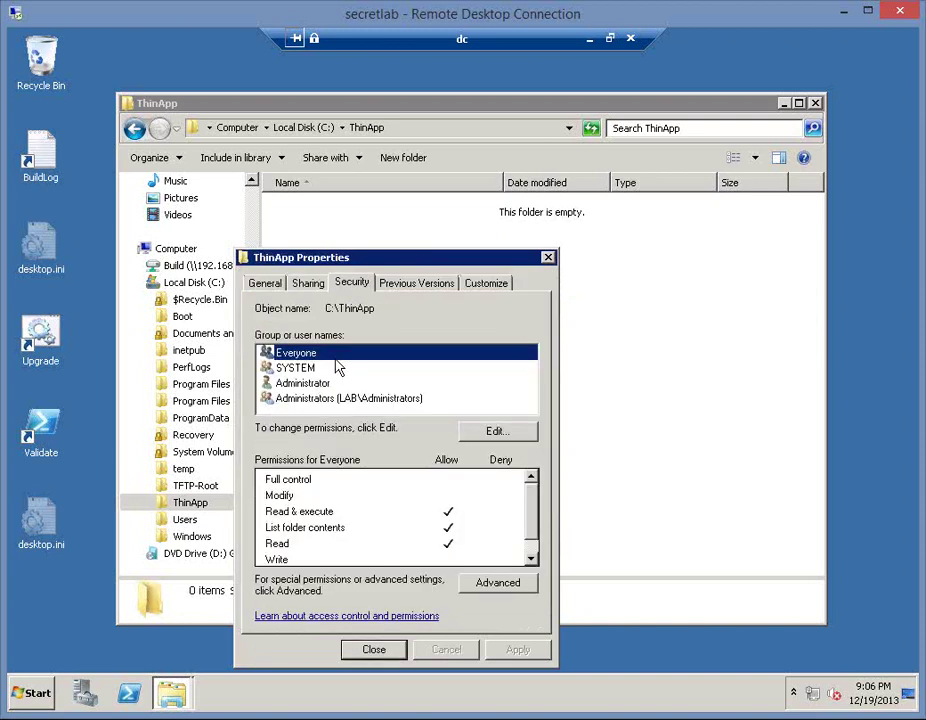
left_click(510, 432)
left_click(462, 489)
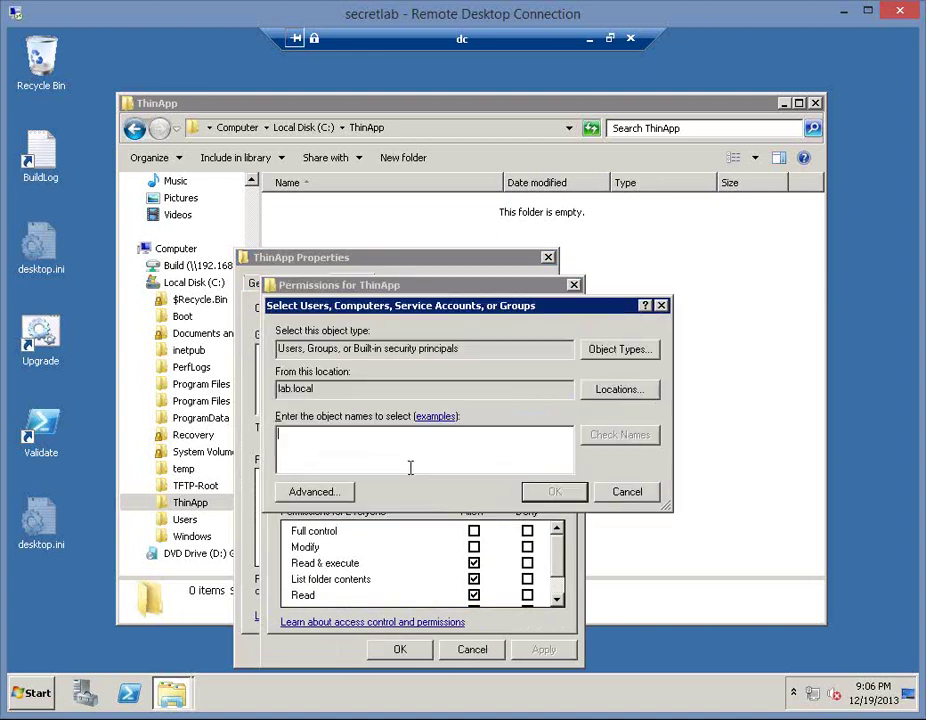
type("domai")
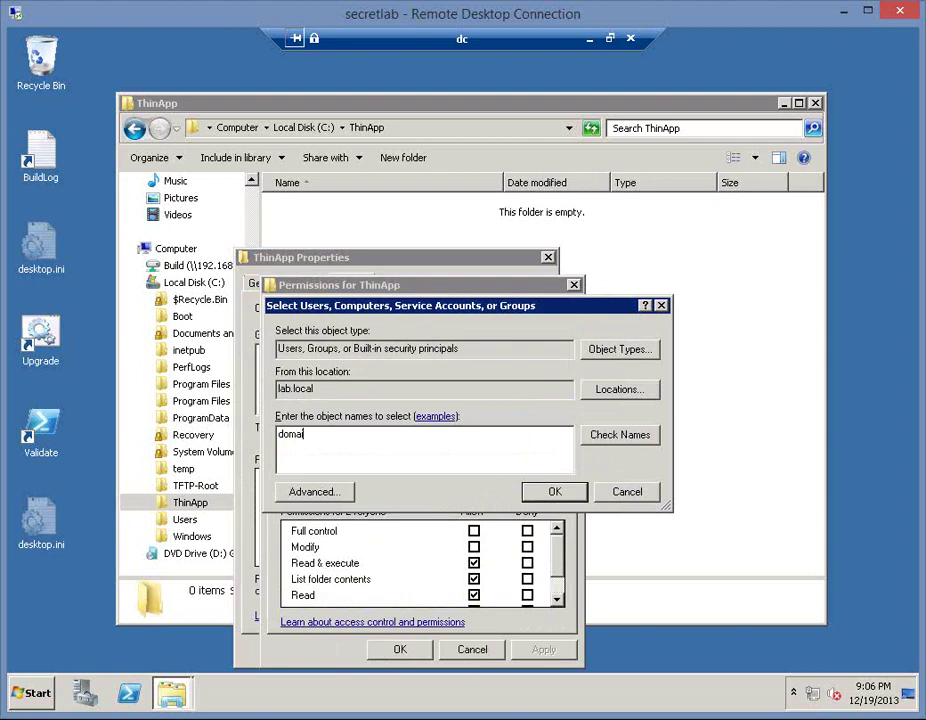
type("n users")
key("Return")
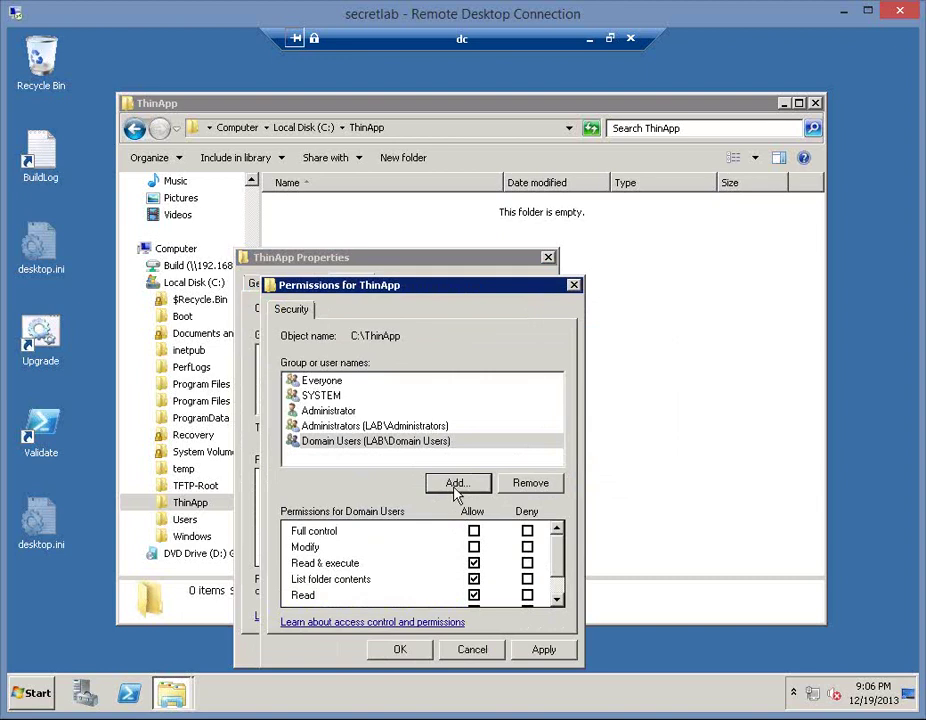
left_click(459, 484)
type("domain")
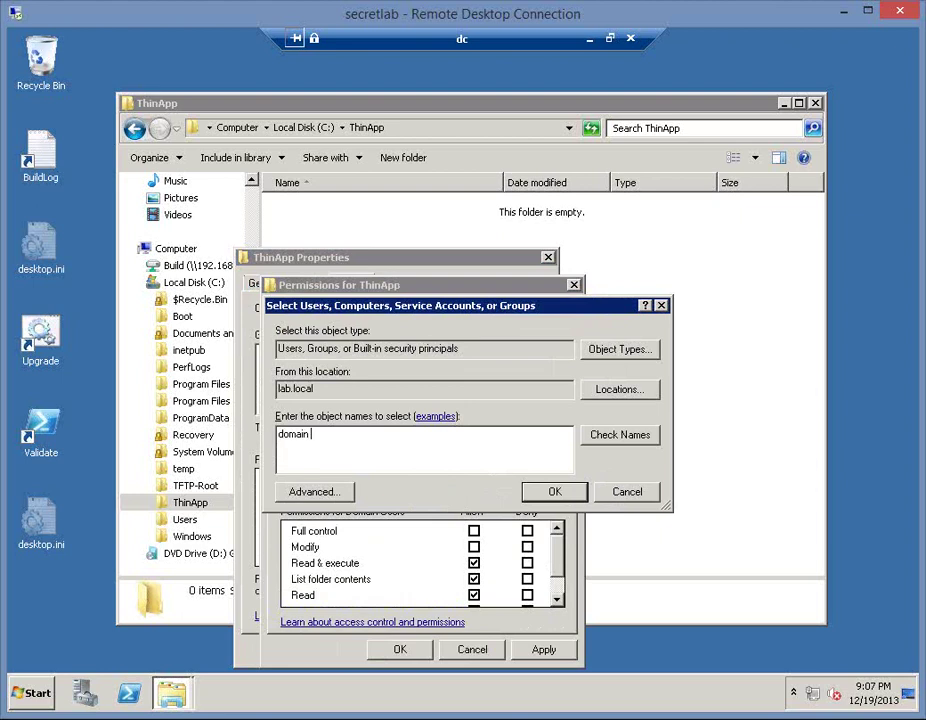
type(" users")
key("Return")
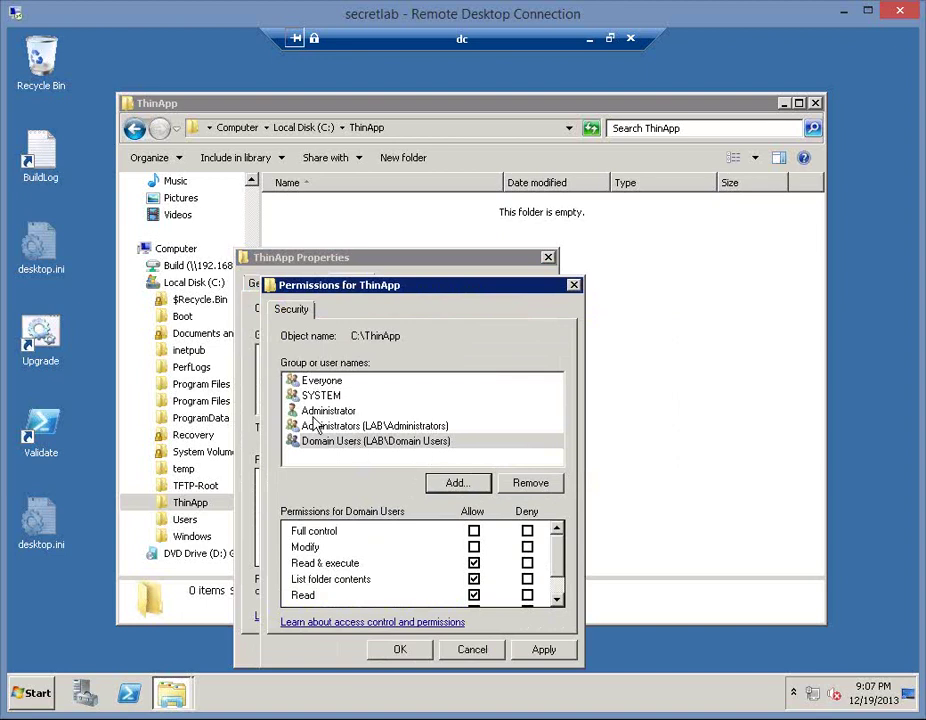
- Review Administrators and Domain Users permissions, save them, and close the ThinApp properties
left_click(420, 410)
left_click(480, 441)
left_click(405, 652)
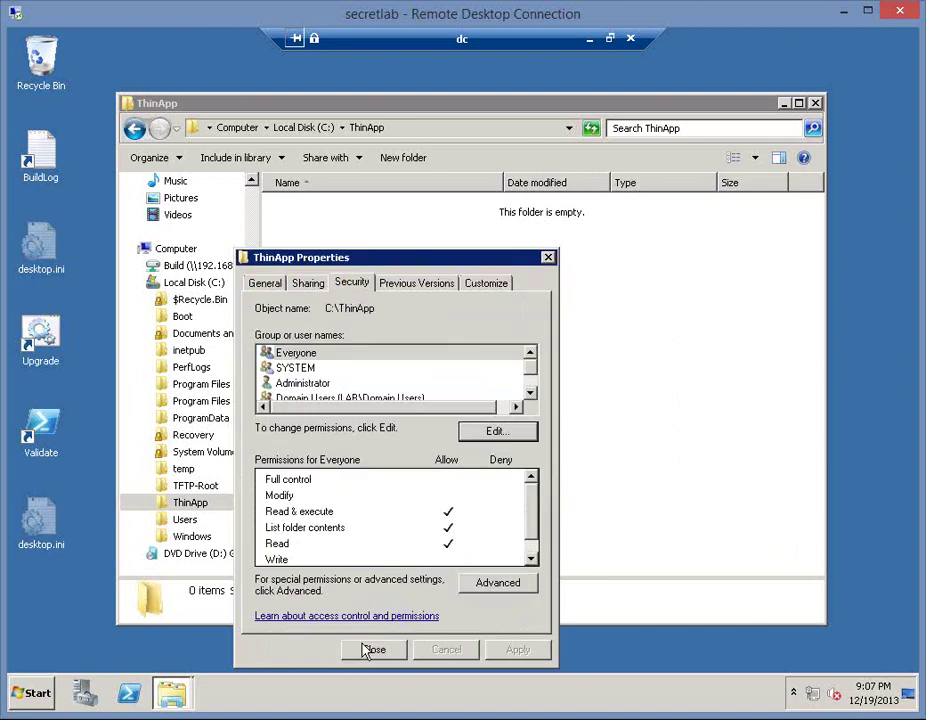
left_click(533, 400)
left_click(518, 397)
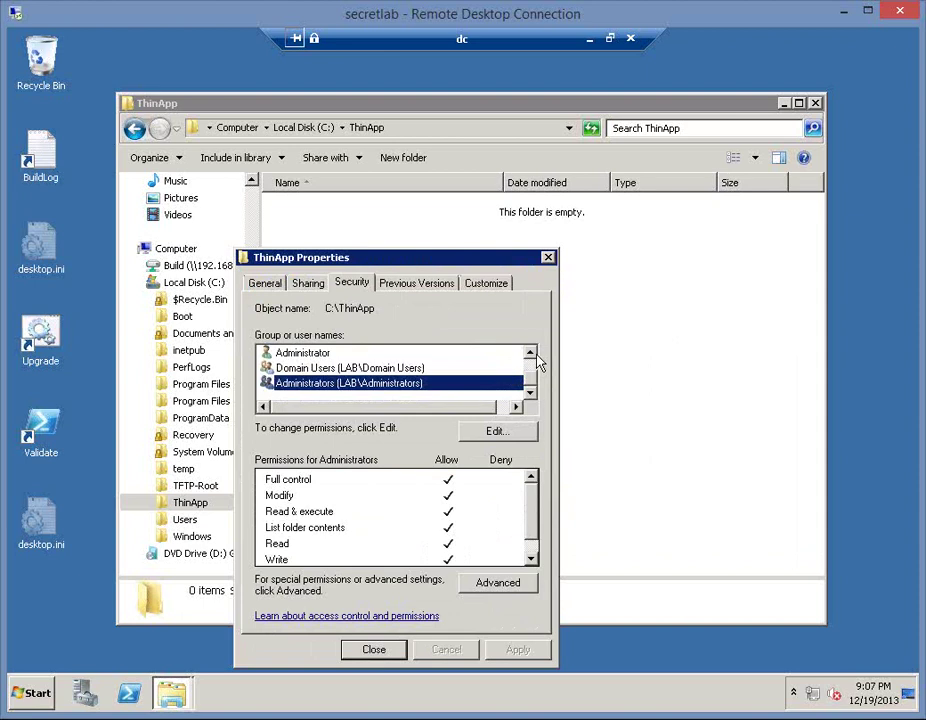
left_click(531, 356)
left_click(531, 356)
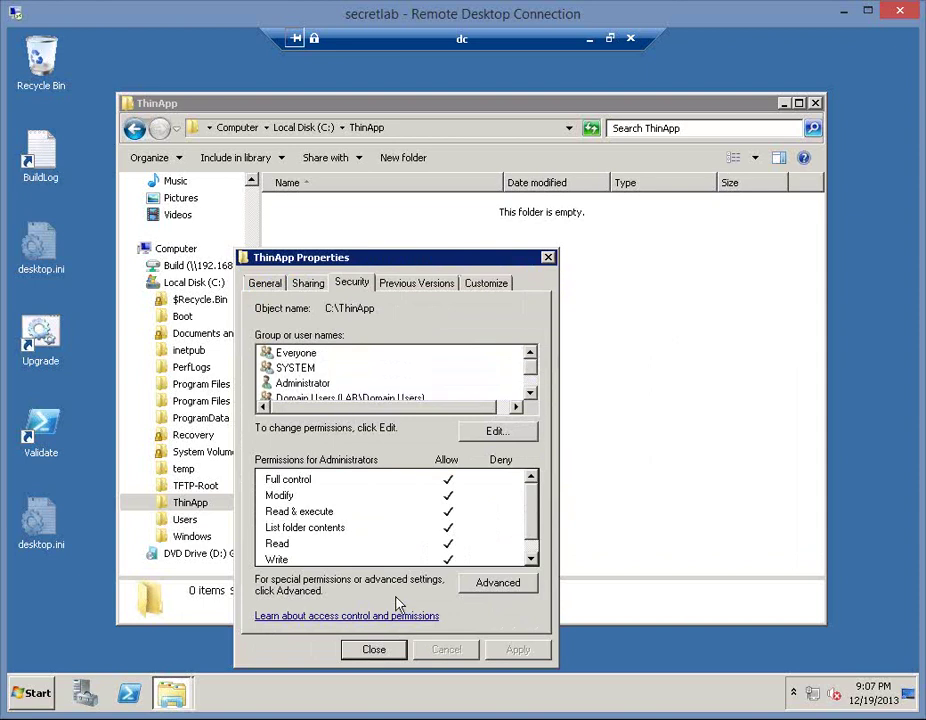
left_click(388, 652)
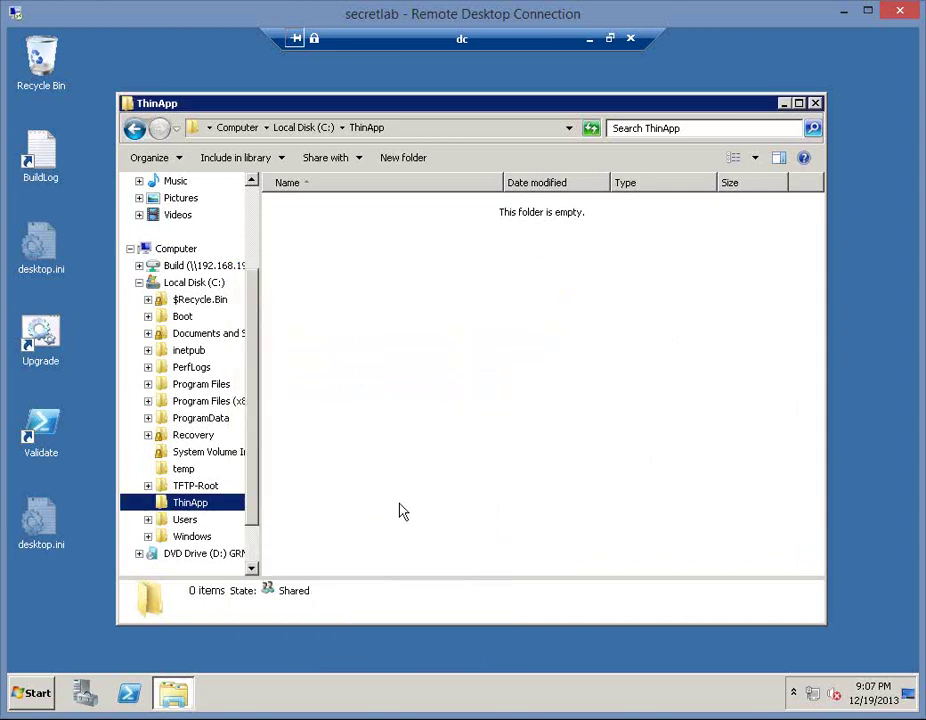
- Browse the Build share to VMware ThinApp\Captures\Paint.NET\bin
left_click(590, 40)
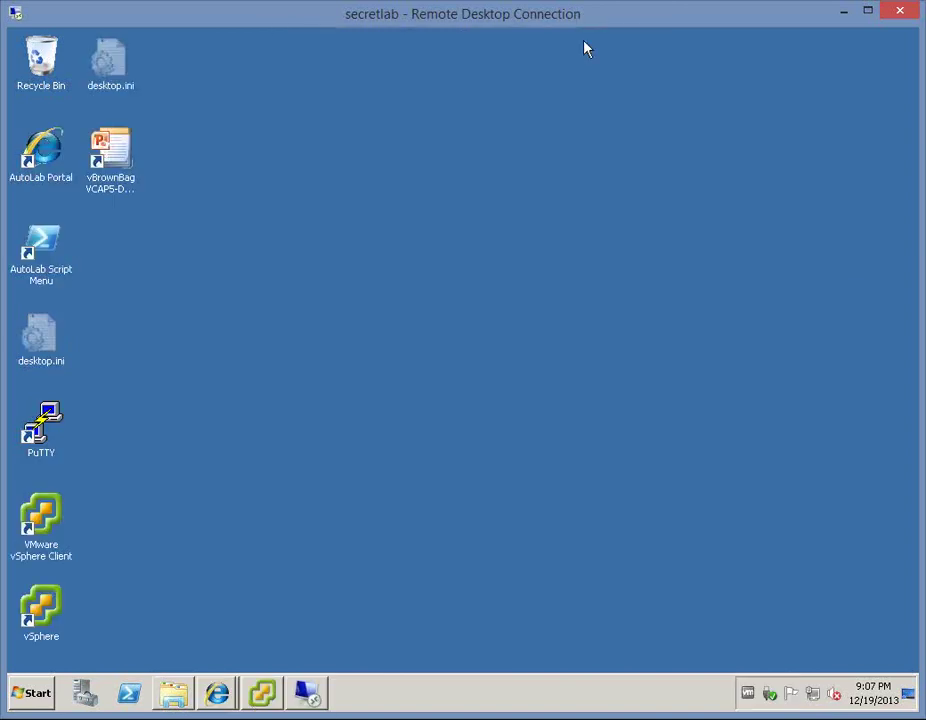
left_click(174, 694)
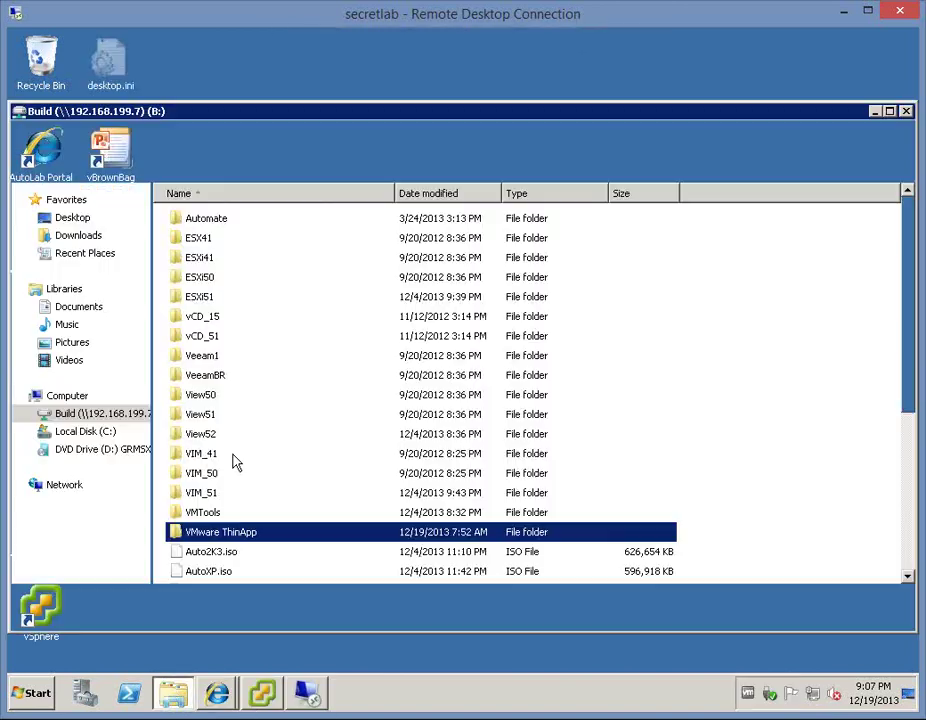
double_click(214, 536)
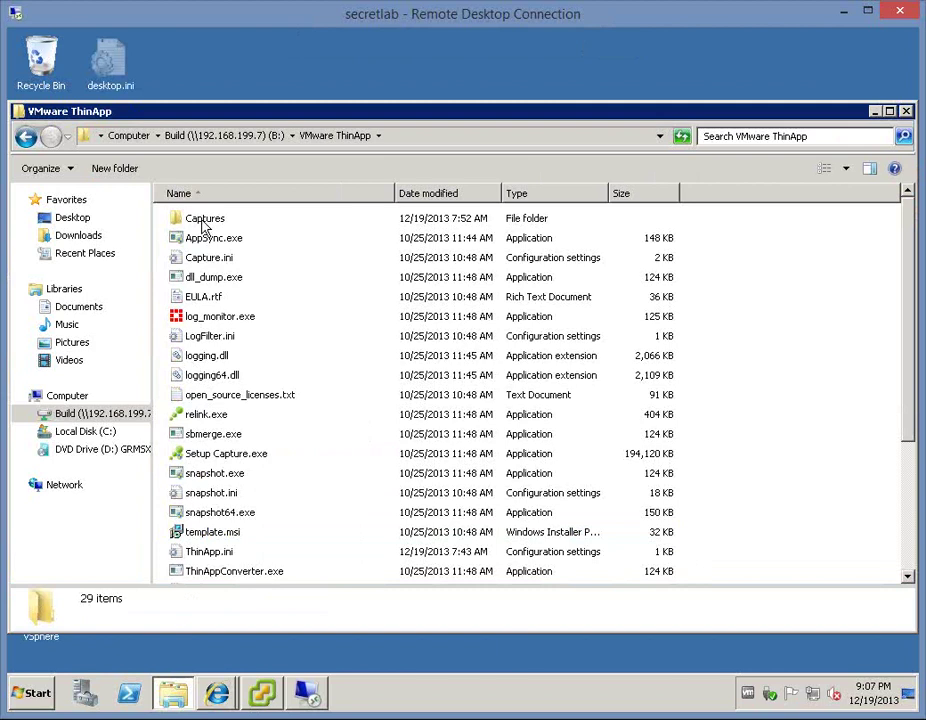
double_click(205, 222)
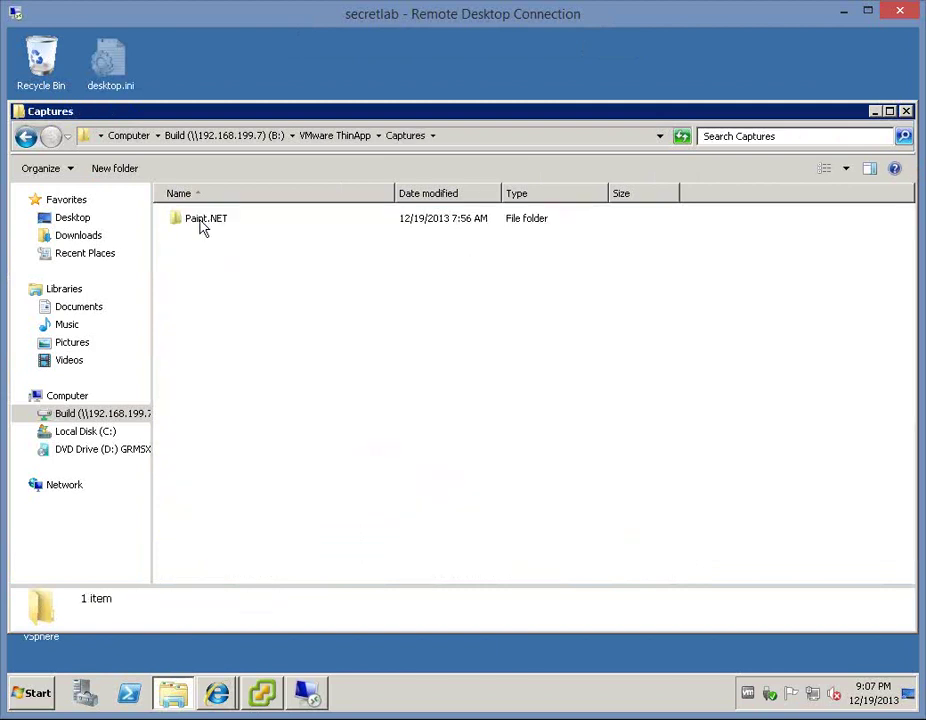
double_click(203, 222)
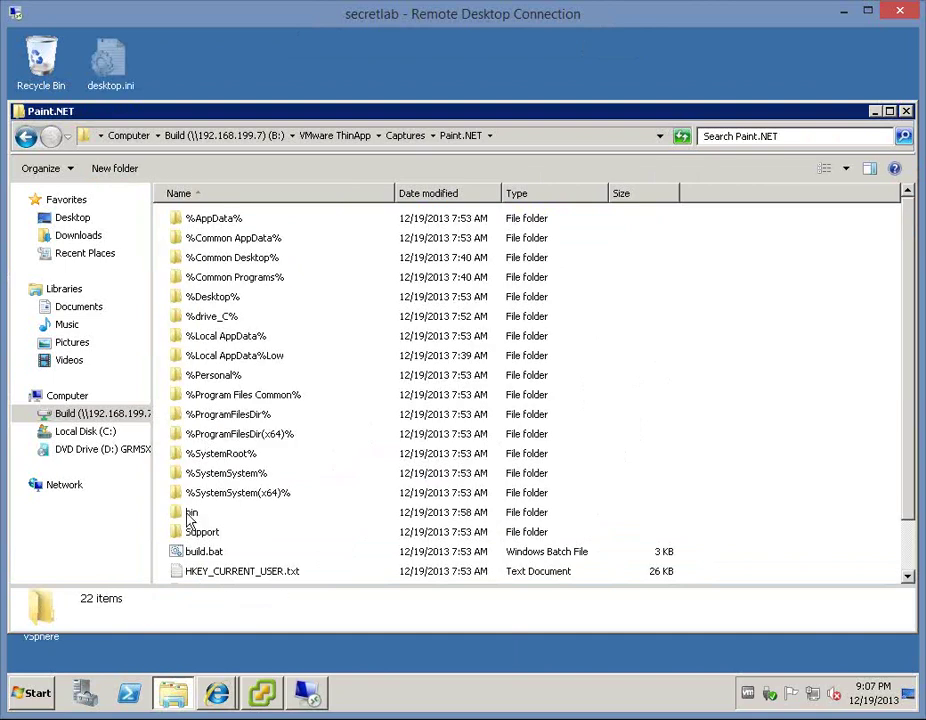
double_click(190, 514)
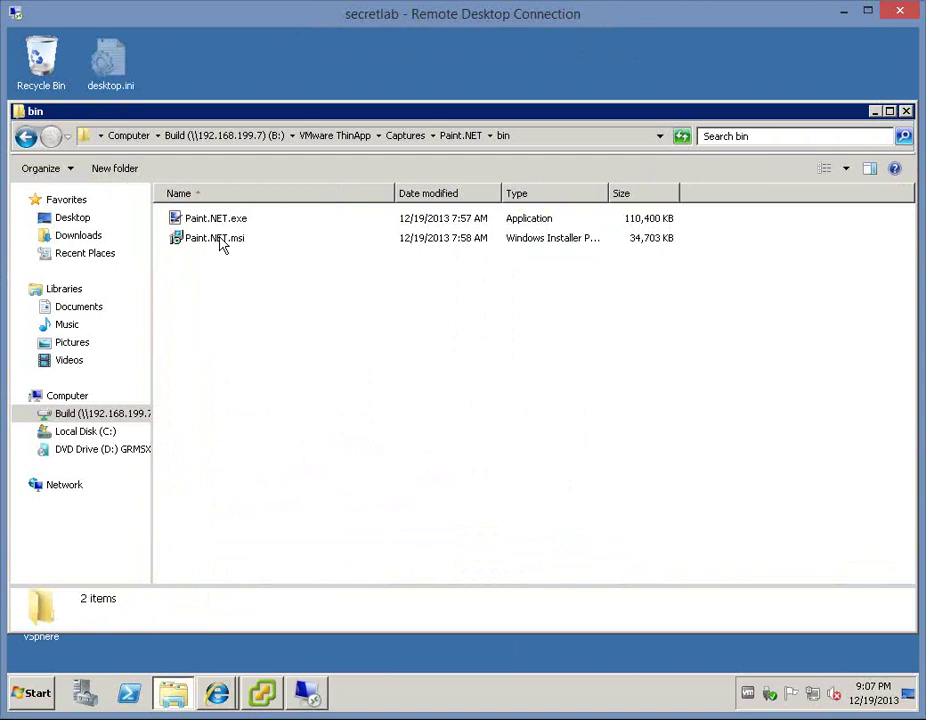
- Test-run Paint.NET.exe, close it, and return to the maximised Paint.NET capture folder
double_click(209, 222)
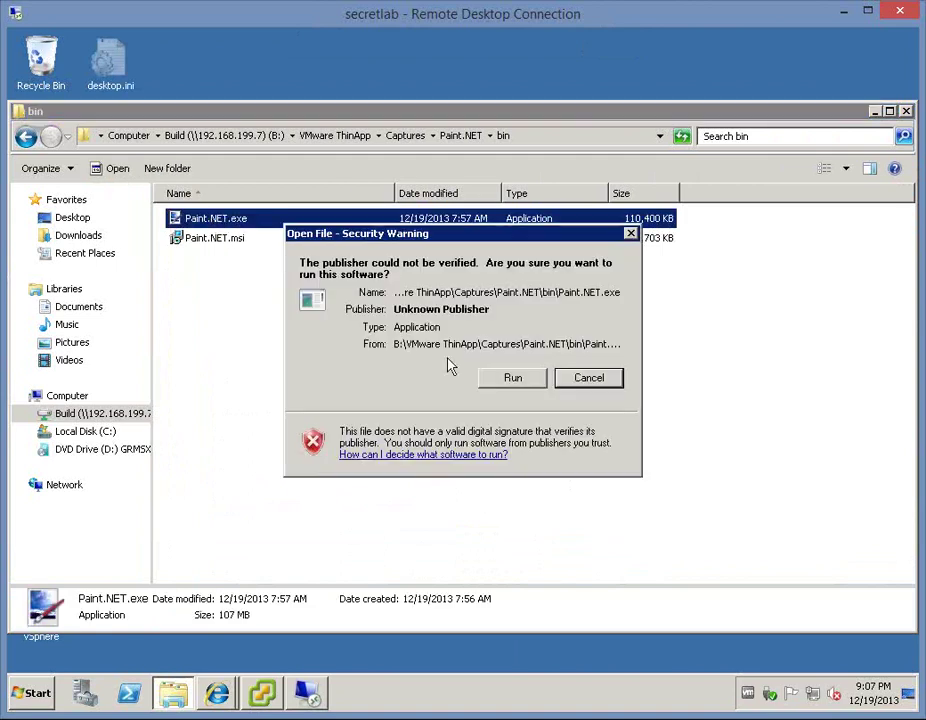
left_click(526, 378)
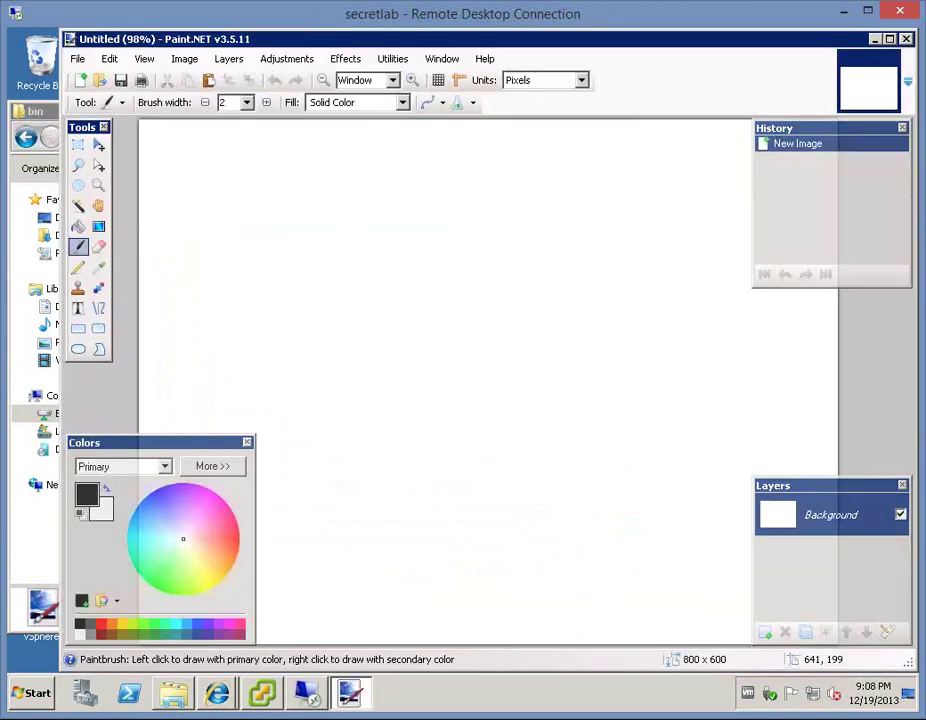
left_click(906, 40)
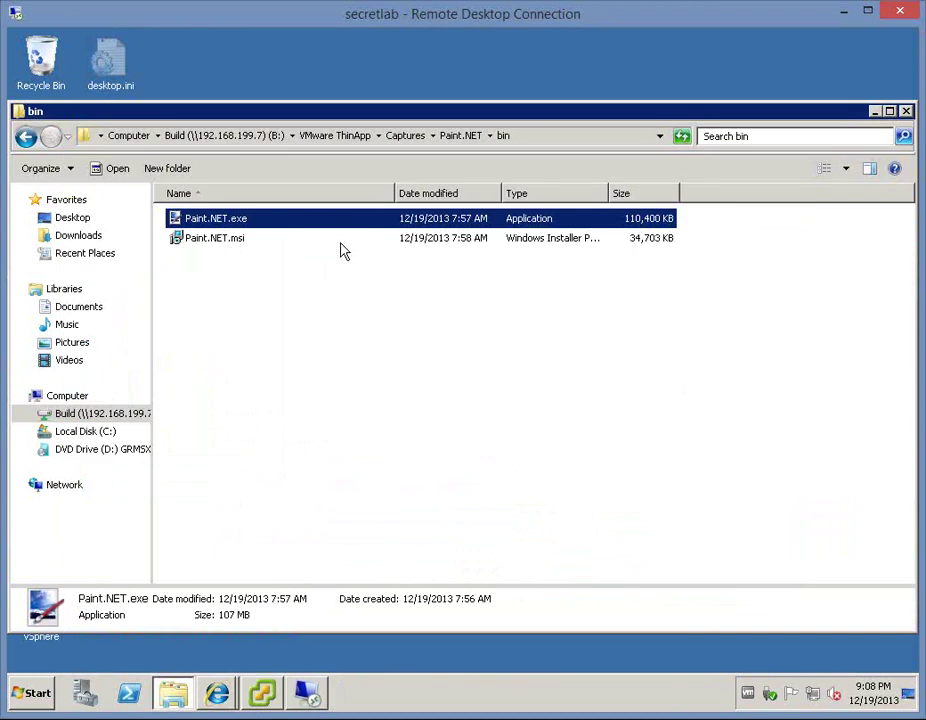
left_click(341, 242)
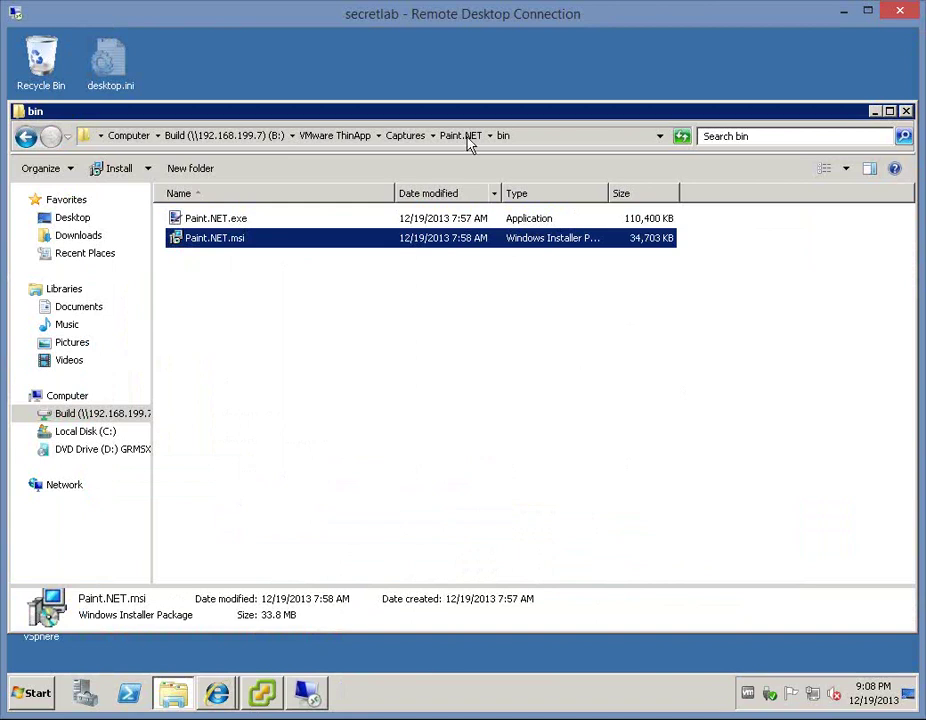
key("BackSpace")
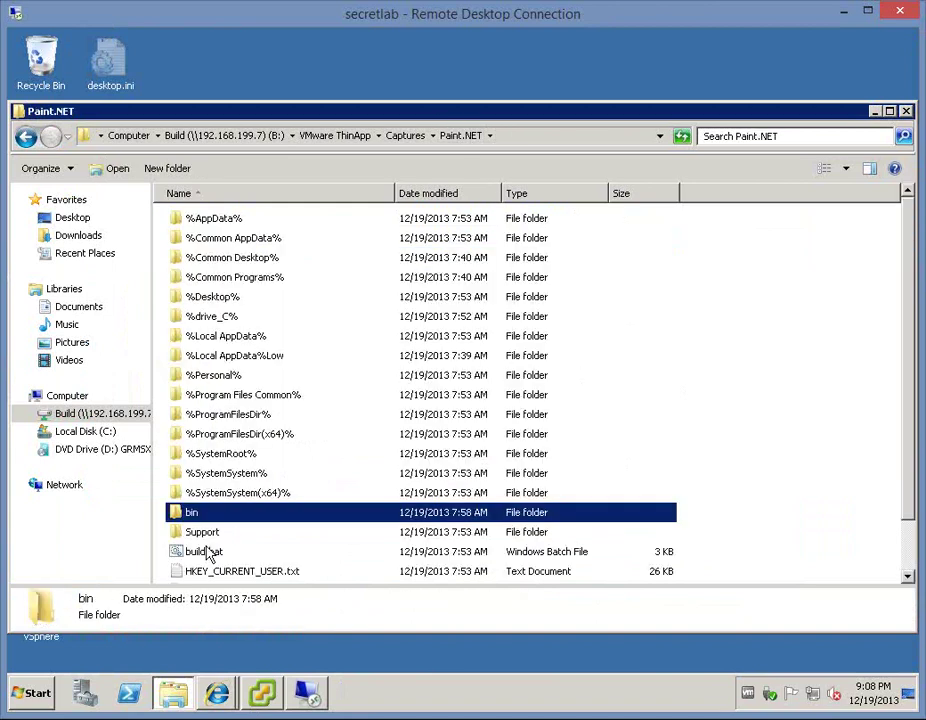
left_click(889, 111)
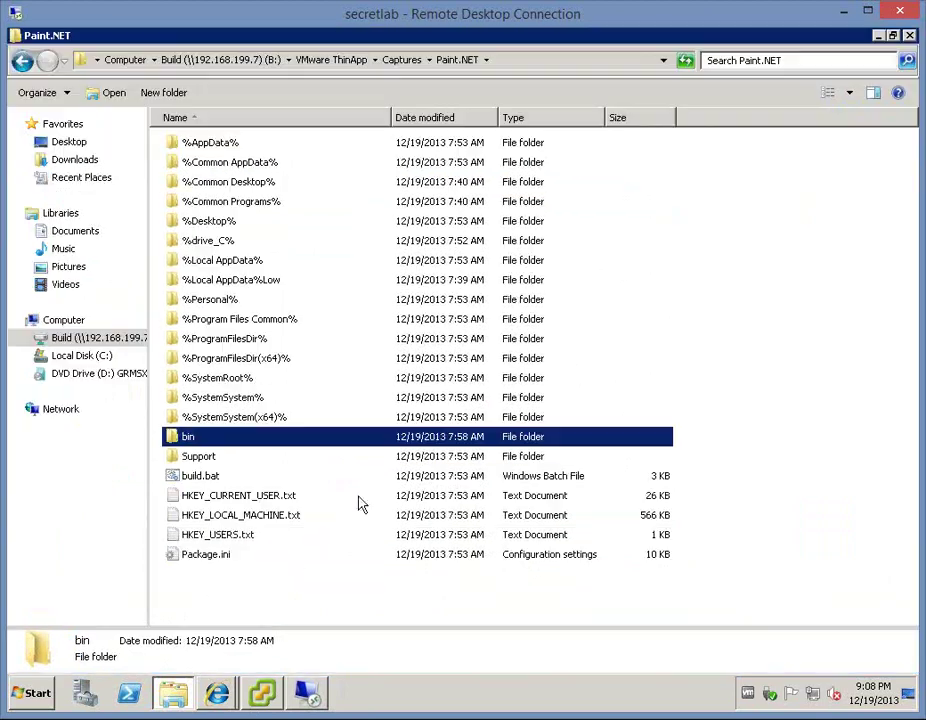
- Open Package.ini in Notepad and change the MSIStreaming value to 1
left_click(214, 562)
right_click(216, 561)
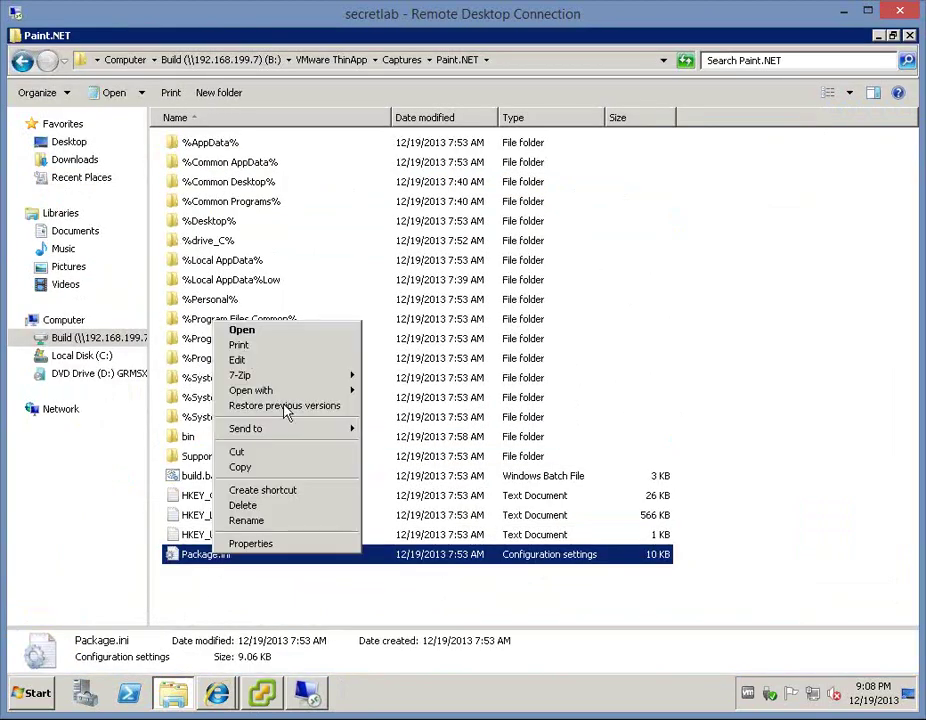
left_click(240, 361)
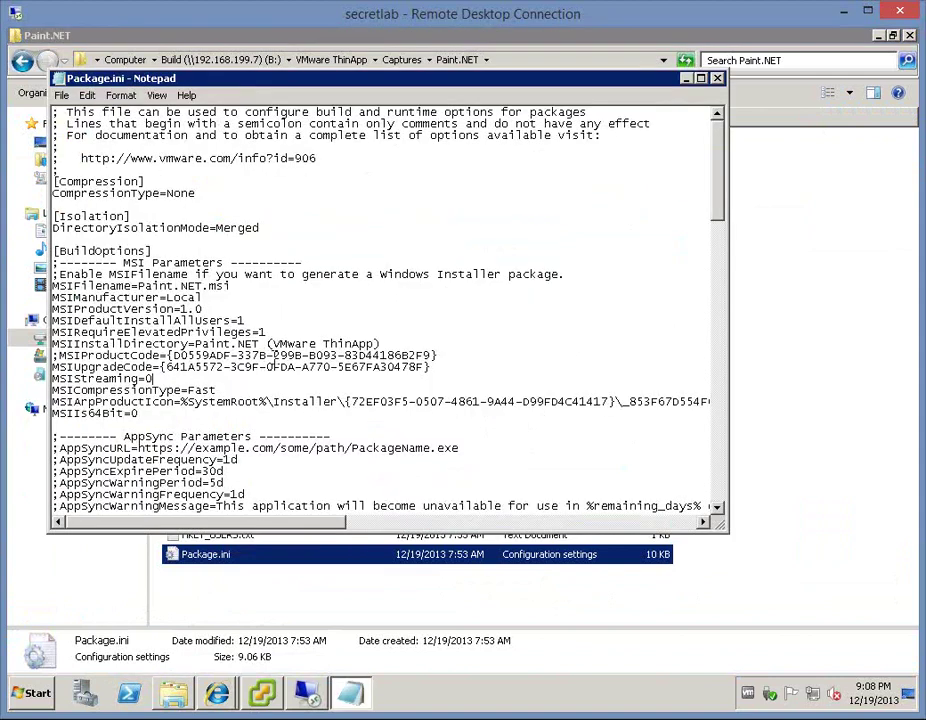
double_click(100, 378)
left_click(153, 378)
key("BackSpace")
type("1")
scroll(389, 404, "down", 7)
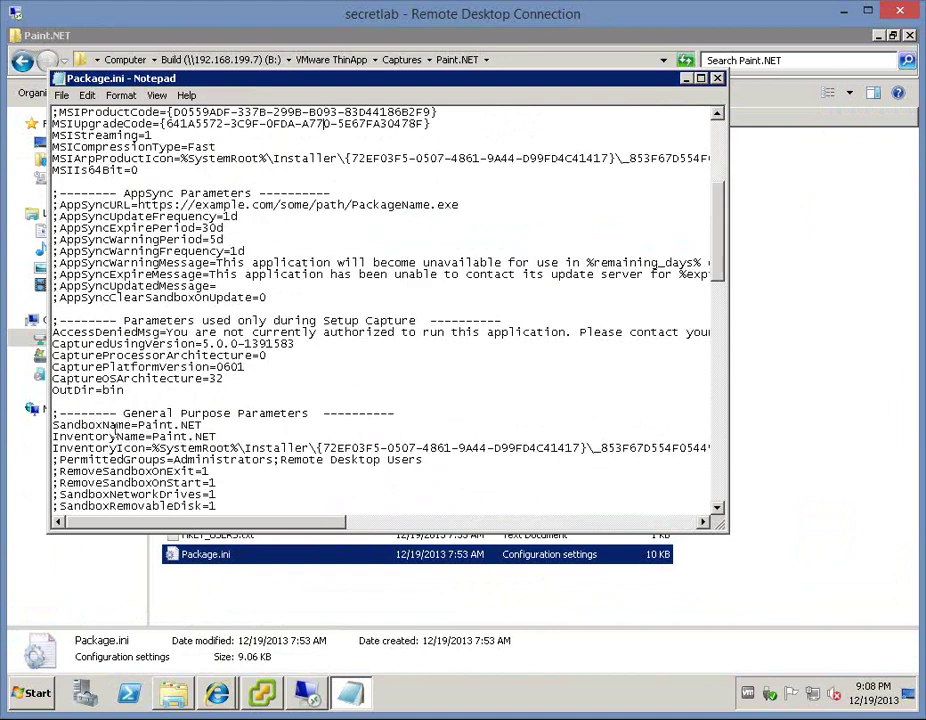
scroll(282, 492, "down", 1)
scroll(250, 437, "down", 2)
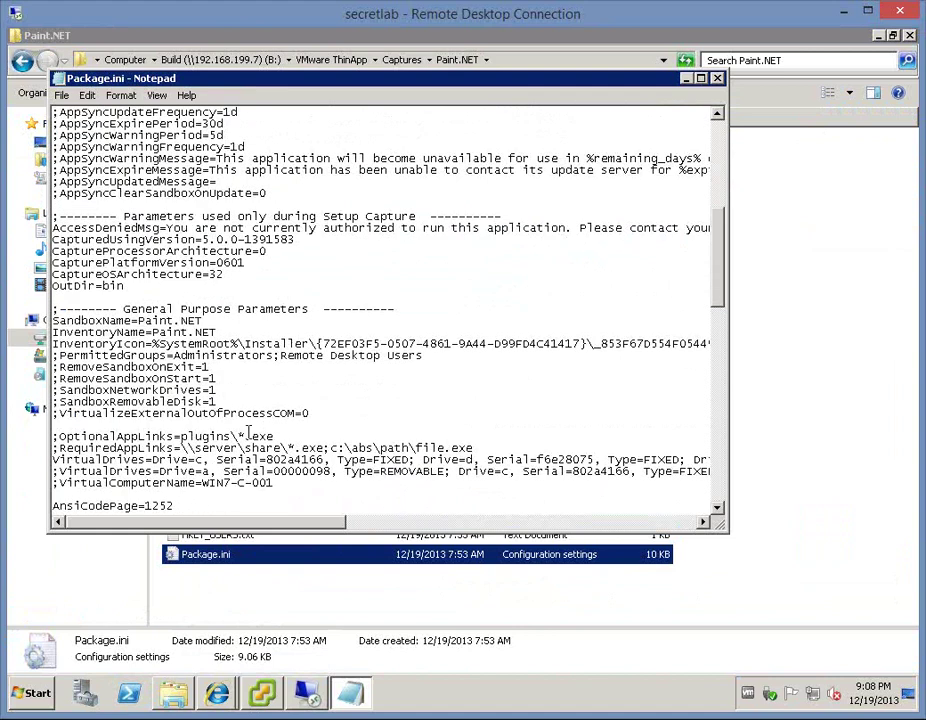
scroll(248, 432, "down", 2)
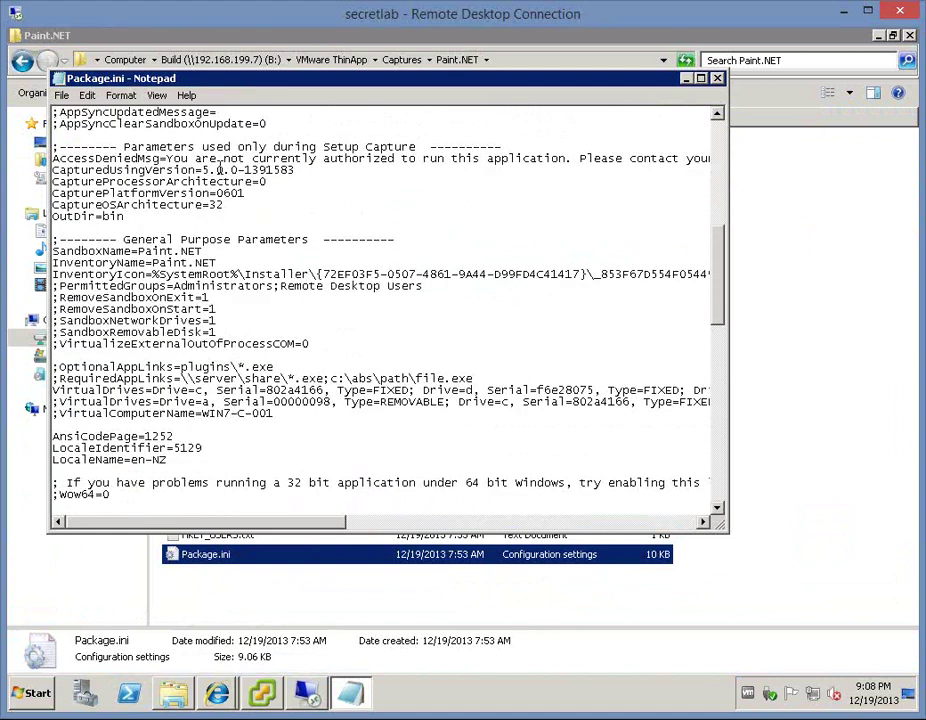
- Search the file for 'sandboxpath', then close Notepad saving Package.ini
key("ctrl+f")
type("sandbo")
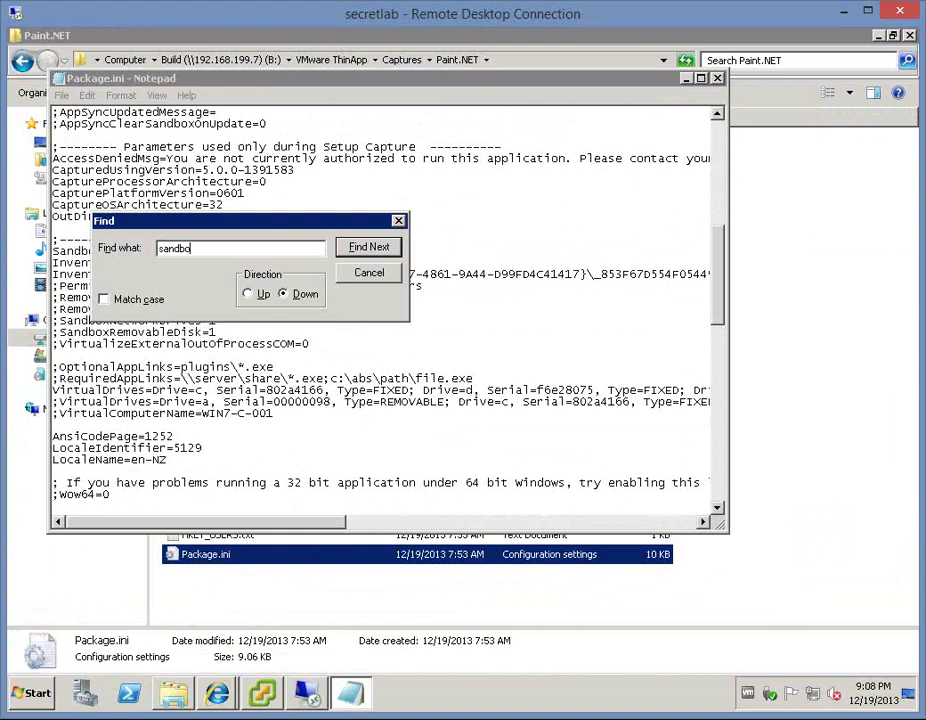
type("xpath")
key("Return")
key("Return")
key("Escape")
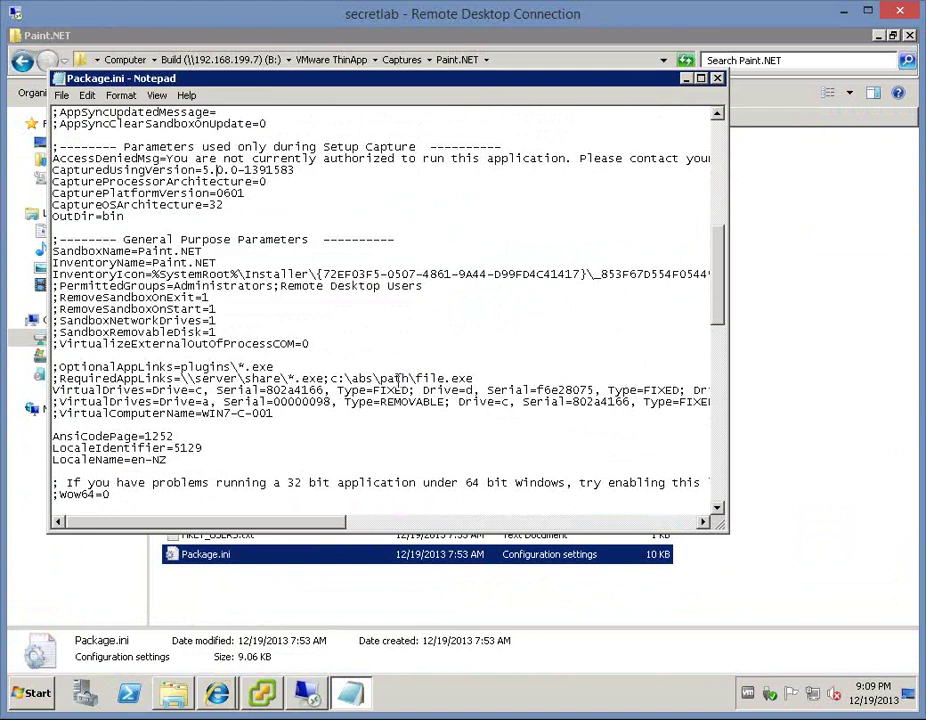
left_click(718, 79)
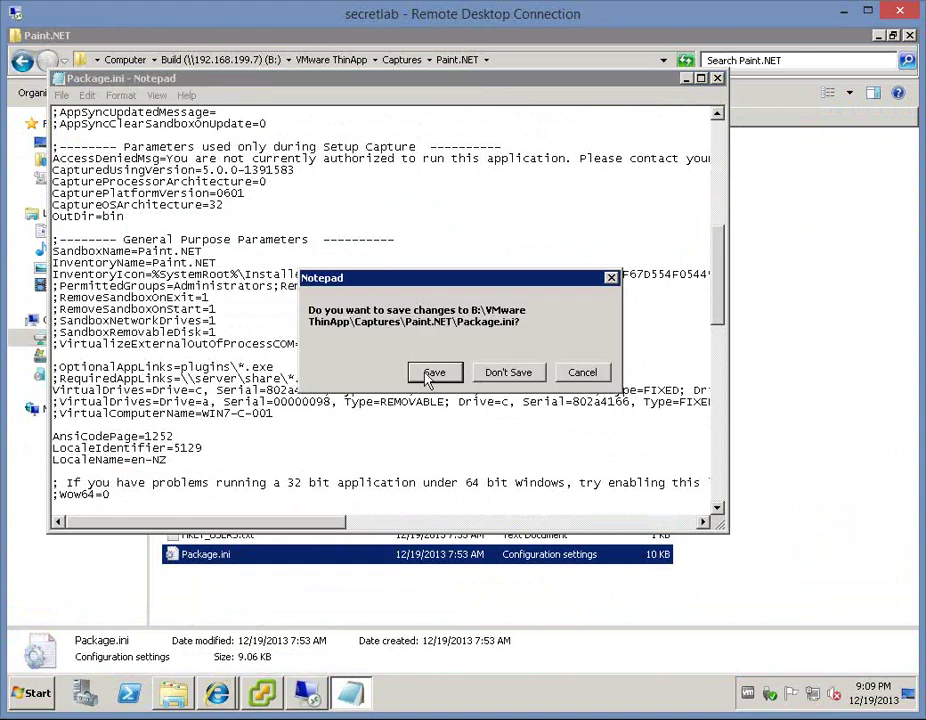
left_click(434, 372)
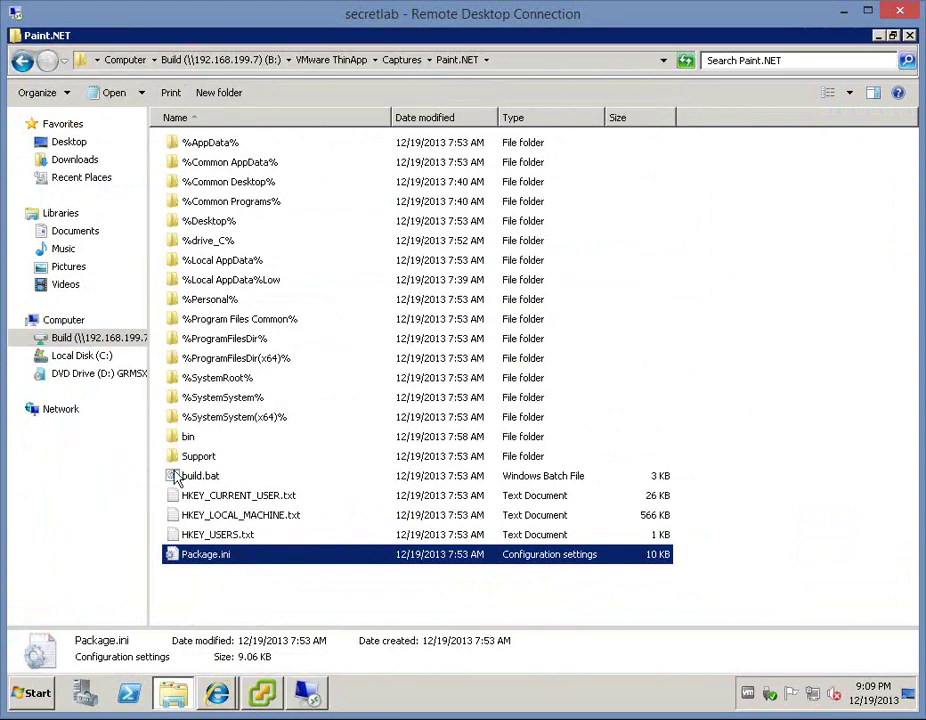
- Run build.bat, then check bin for Paint.NET.exe (110,400 KB) and Paint.NET.msi (1,673 KB)
double_click(187, 479)
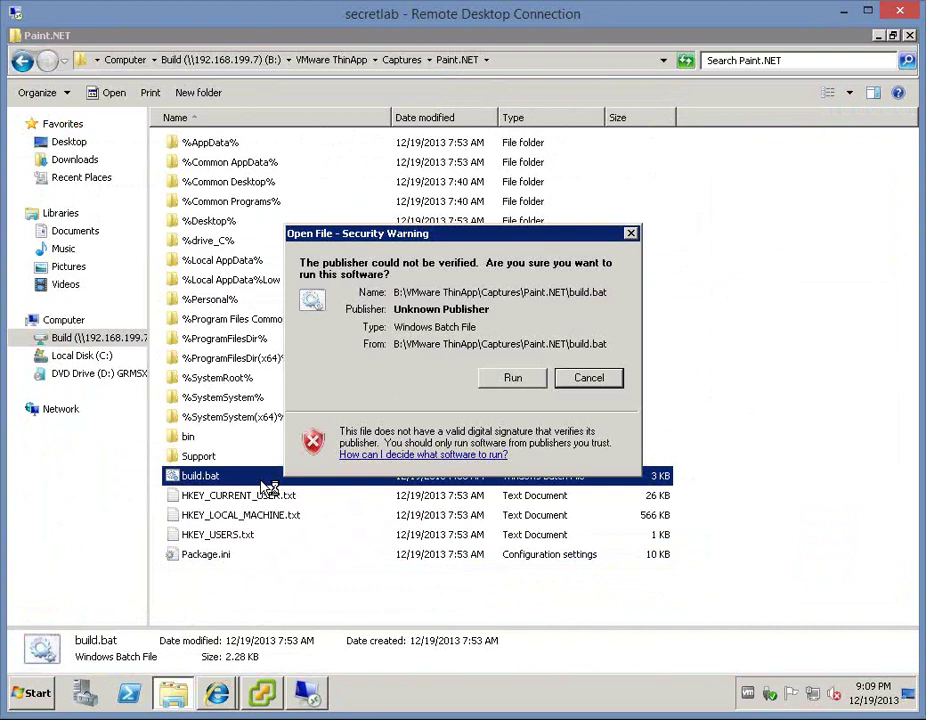
left_click(512, 379)
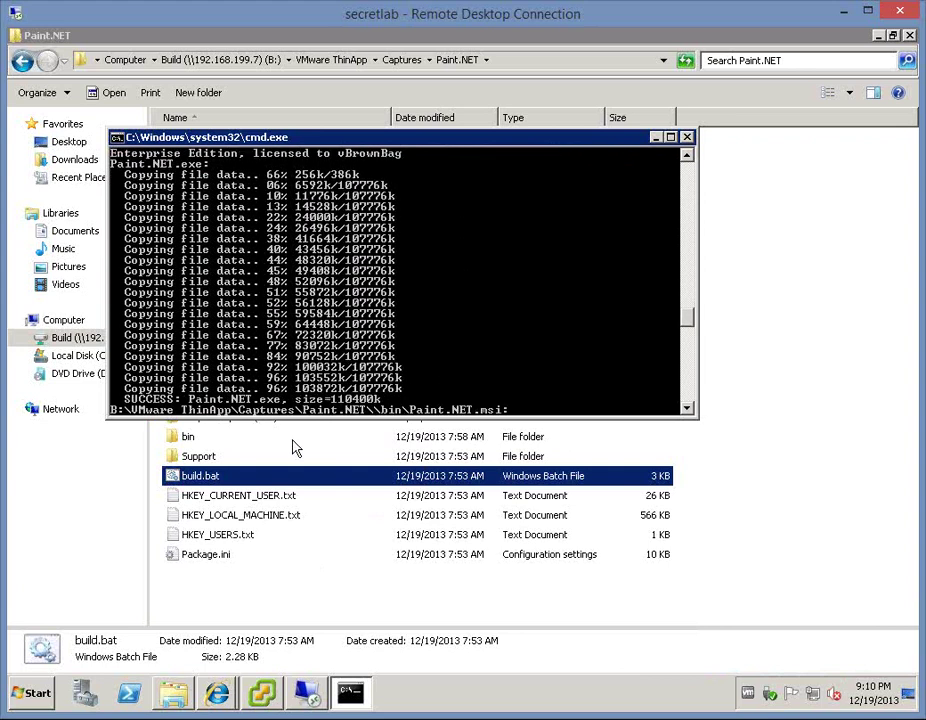
double_click(250, 438)
left_click(218, 166)
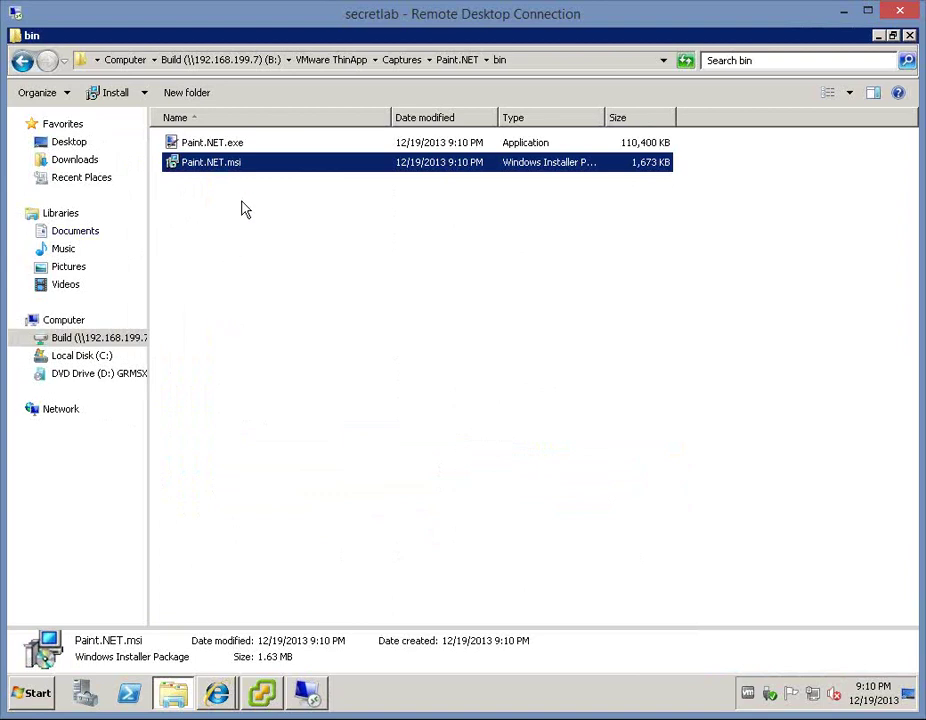
- Copy the built Paint.NET.exe and Paint.NET.msi files
mouse_move(255, 208)
left_mouse_down()
mouse_move(190, 136)
mouse_move(217, 169)
left_mouse_up()
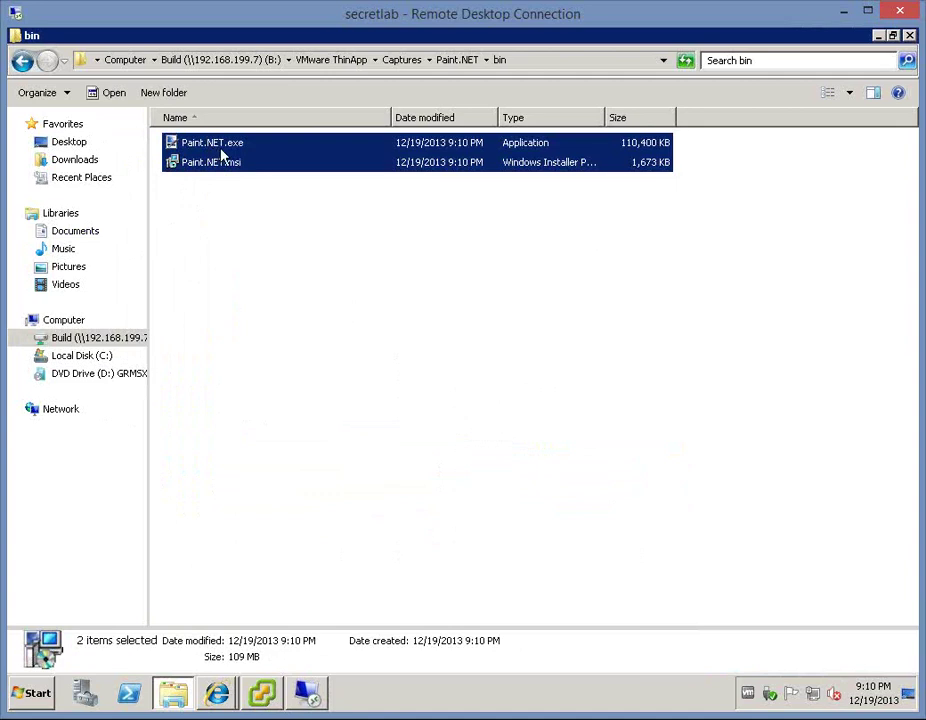
right_click(222, 153)
left_click(258, 221)
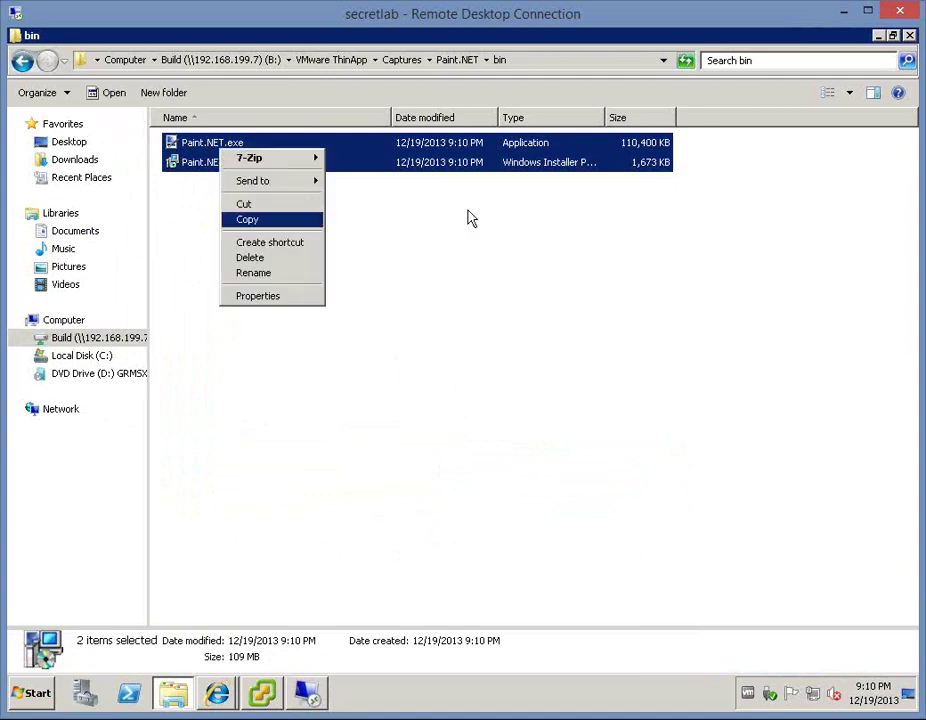
- Open the \\dc\thinapp share and create a new folder named Paint.Net
left_click(38, 695)
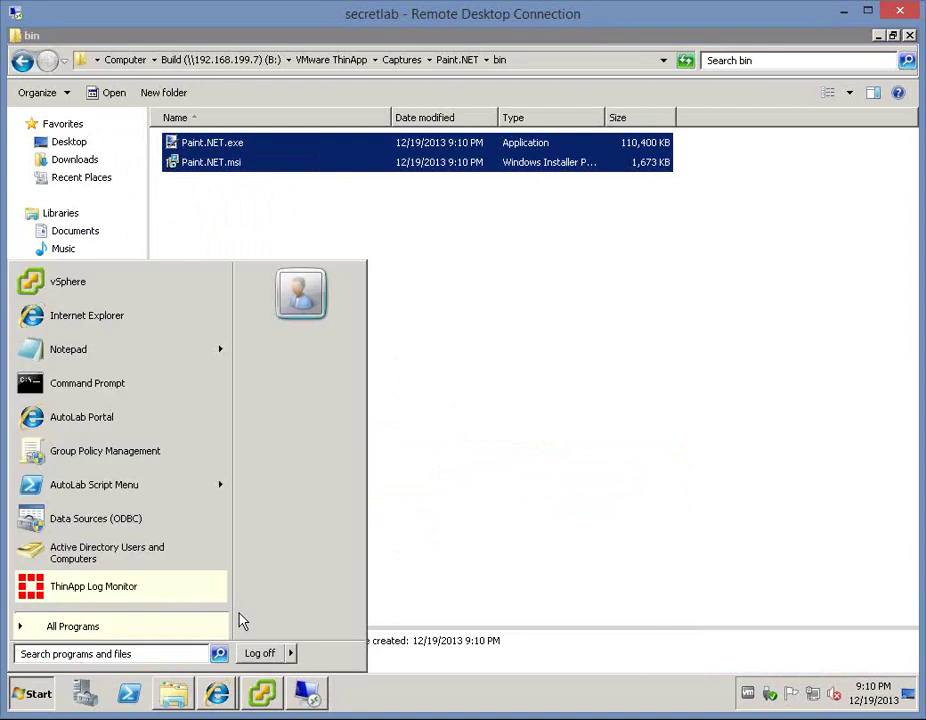
left_click(257, 590)
type("\\dc\th")
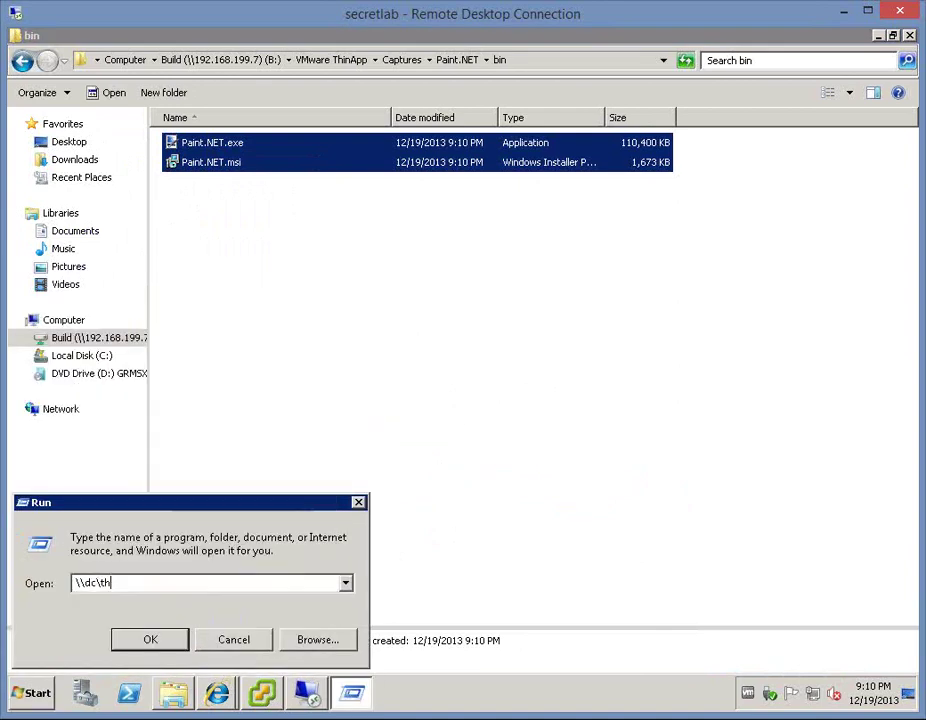
type("inapp")
key("Return")
right_click(392, 308)
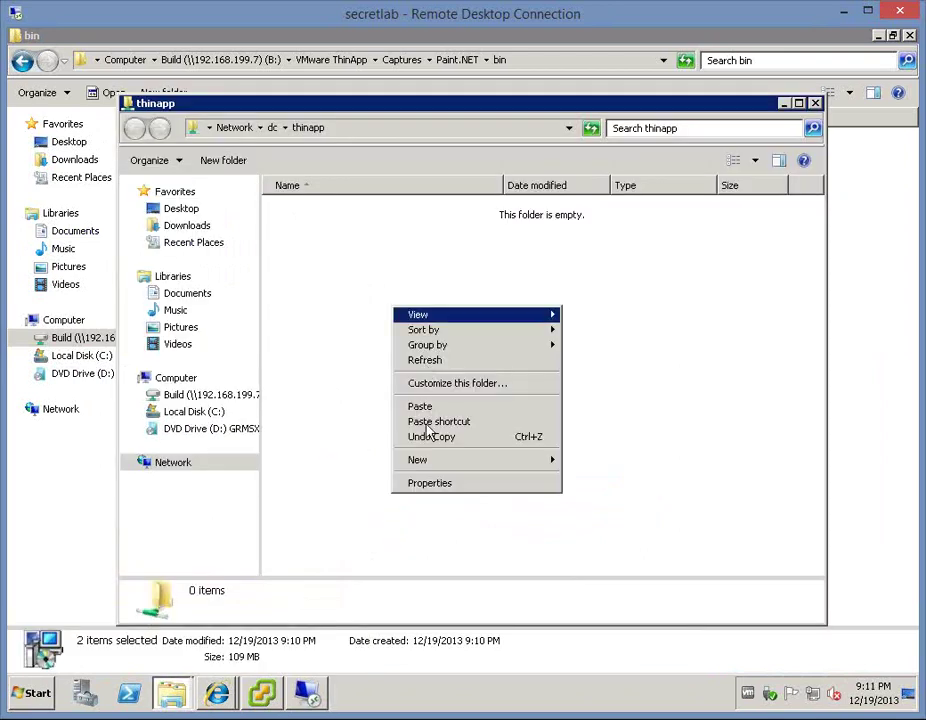
mouse_move(518, 470)
left_click(614, 463)
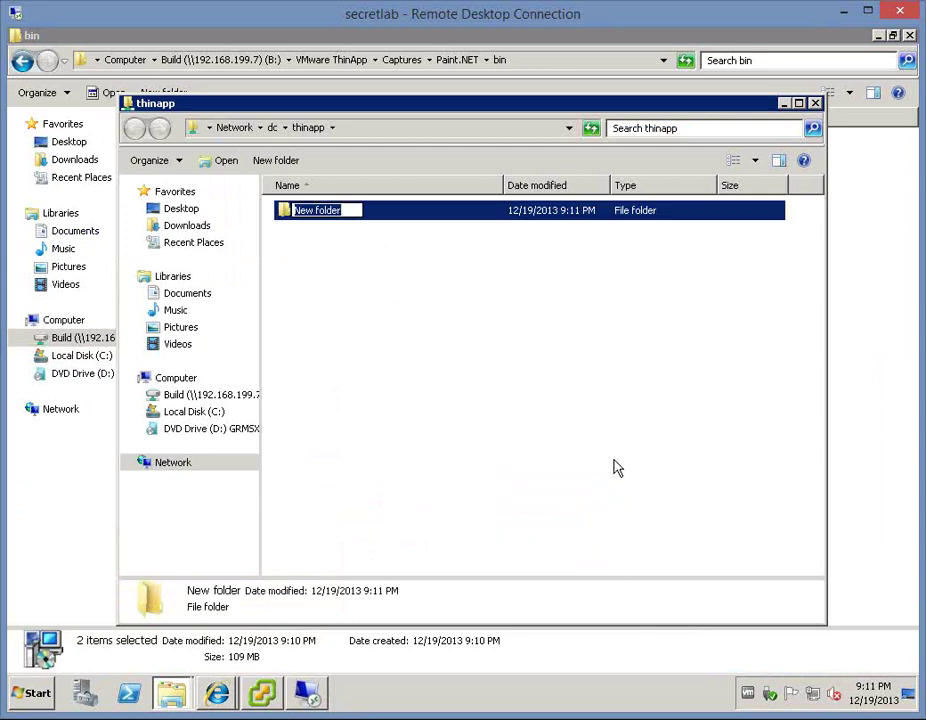
type("Paint.Net")
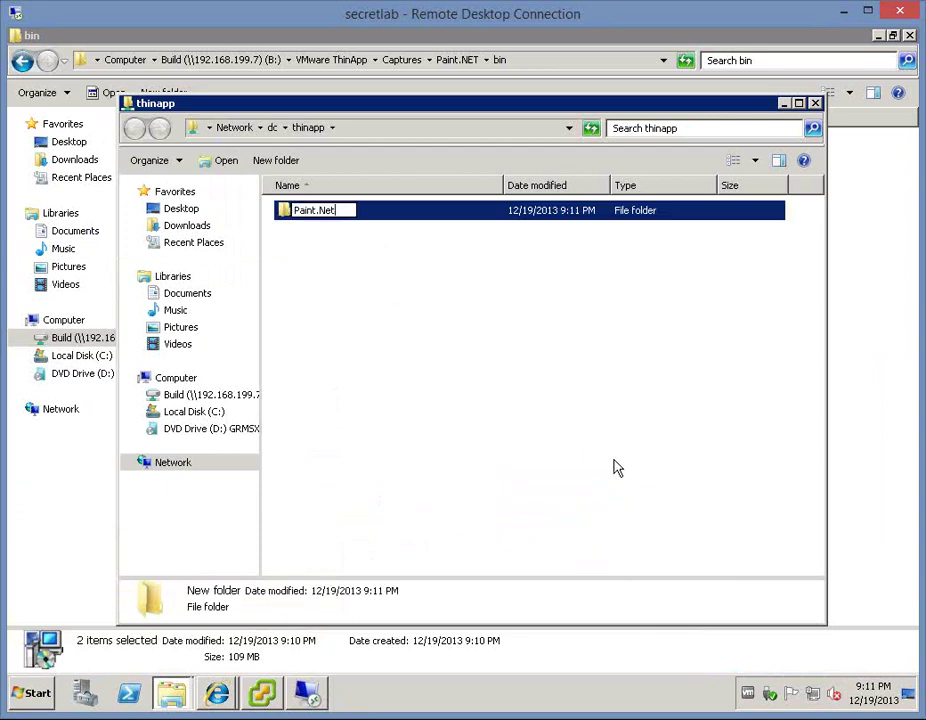
key("Return")
key("Return")
- Paste both Paint.NET files into the Paint.Net folder, check them, and close the window
right_click(510, 327)
left_click(548, 430)
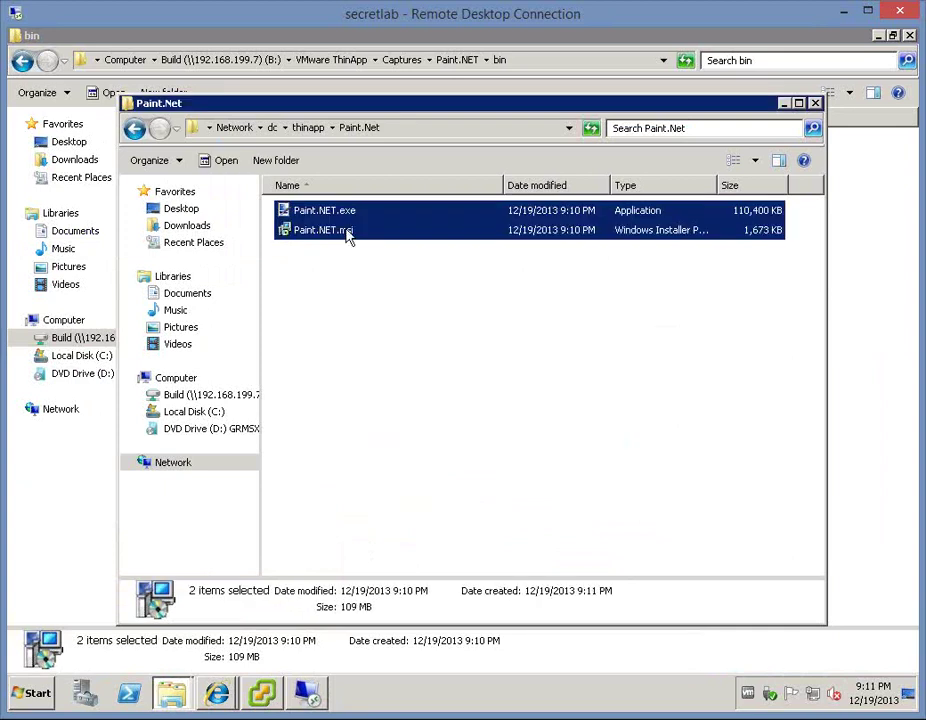
left_click(335, 234)
left_click(337, 214)
left_click(346, 236)
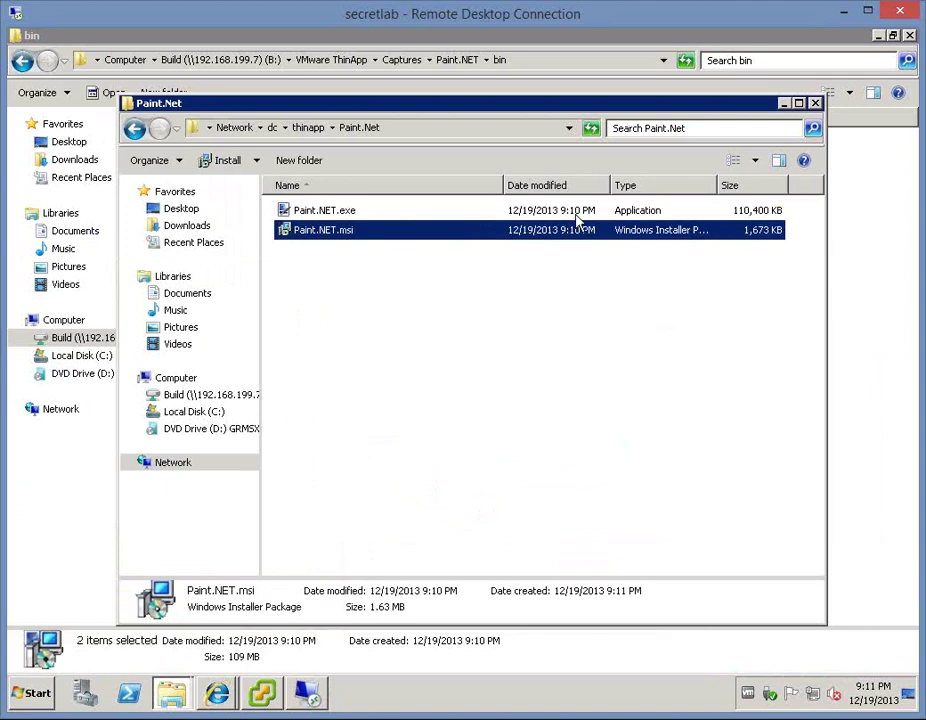
left_click(817, 104)
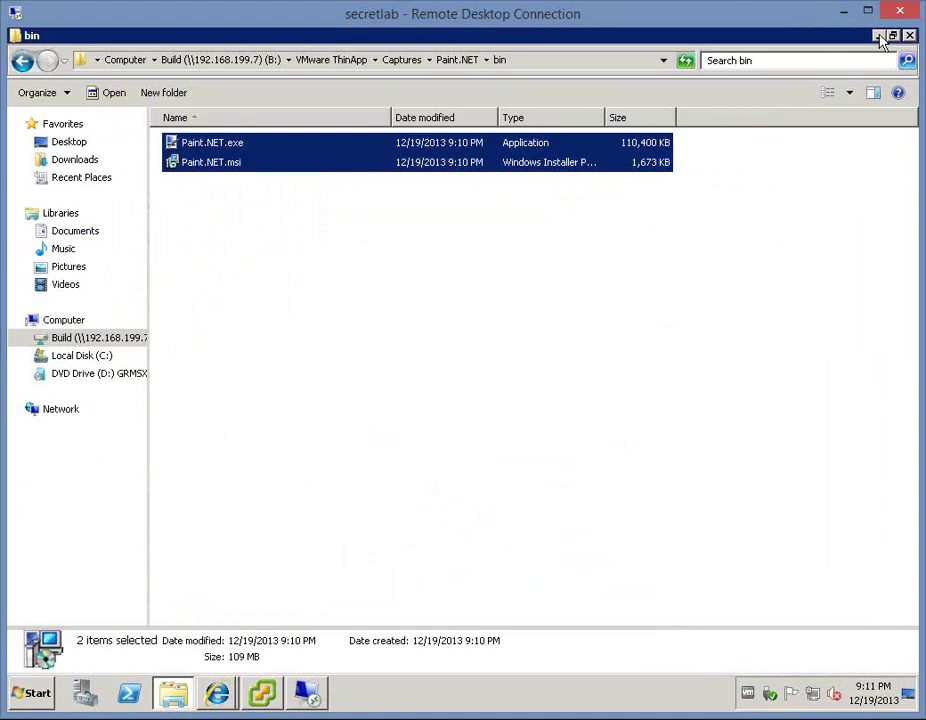
- Save a new repository 'DC Repository' pointing to \\dc\ThinApp in Horizon View Administrator
left_click(879, 36)
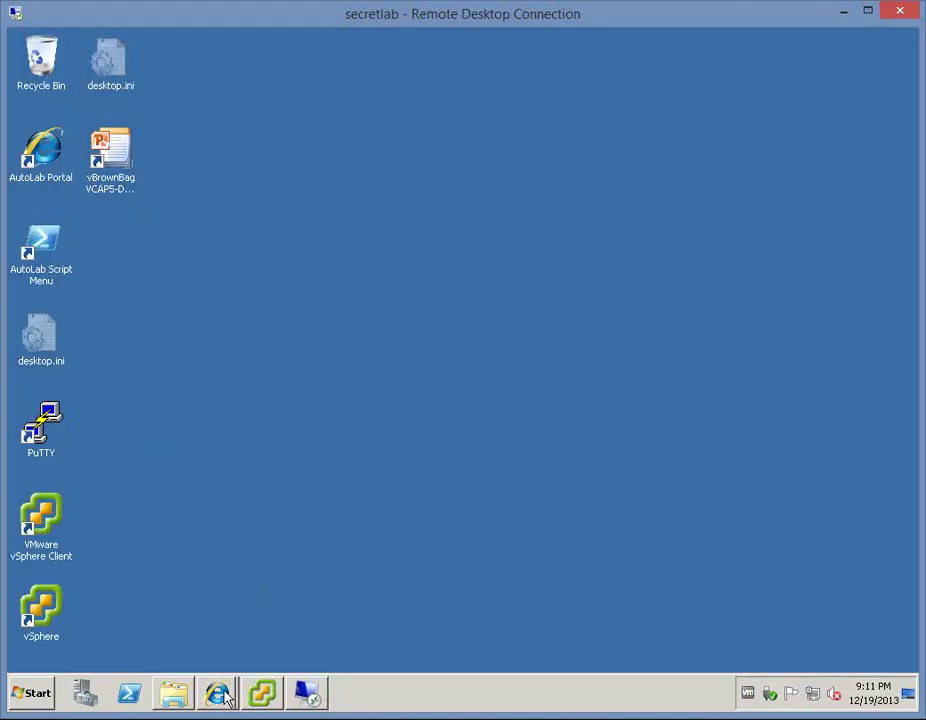
mouse_move(220, 690)
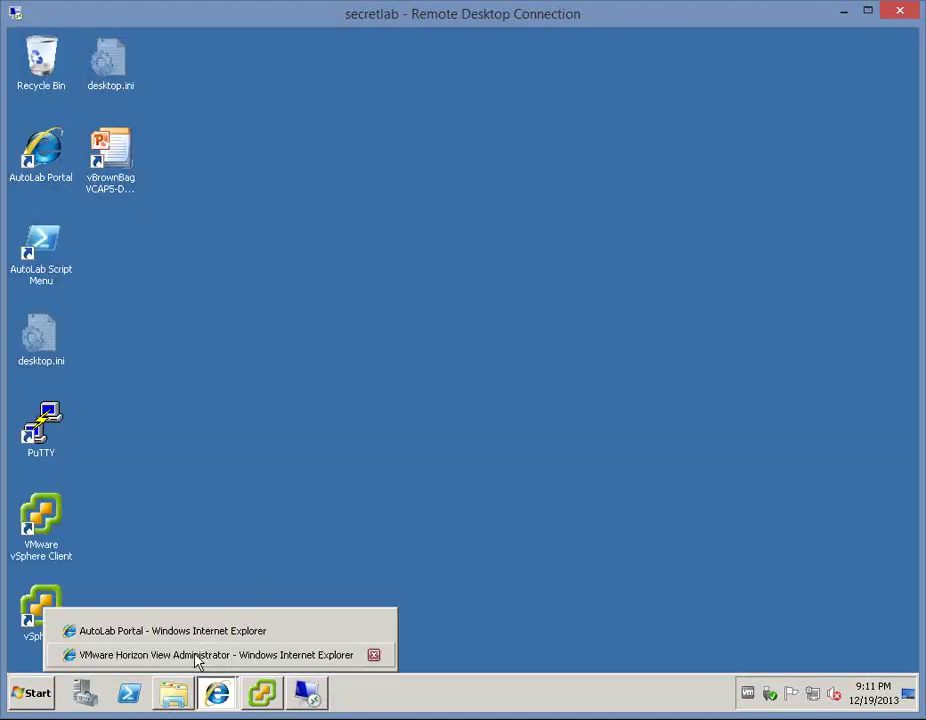
left_click(199, 655)
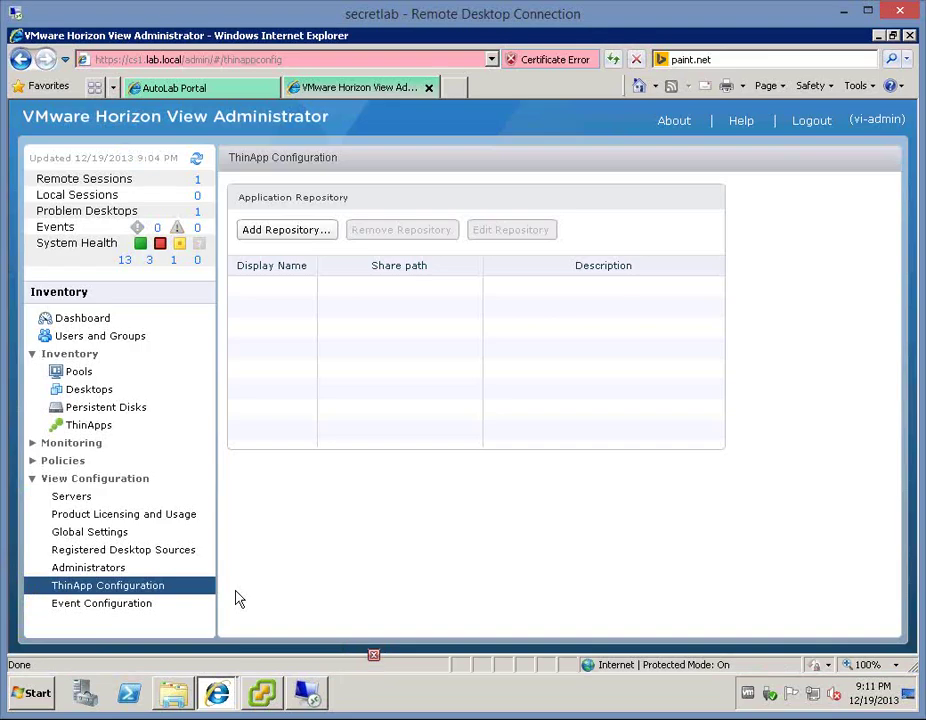
left_click(282, 230)
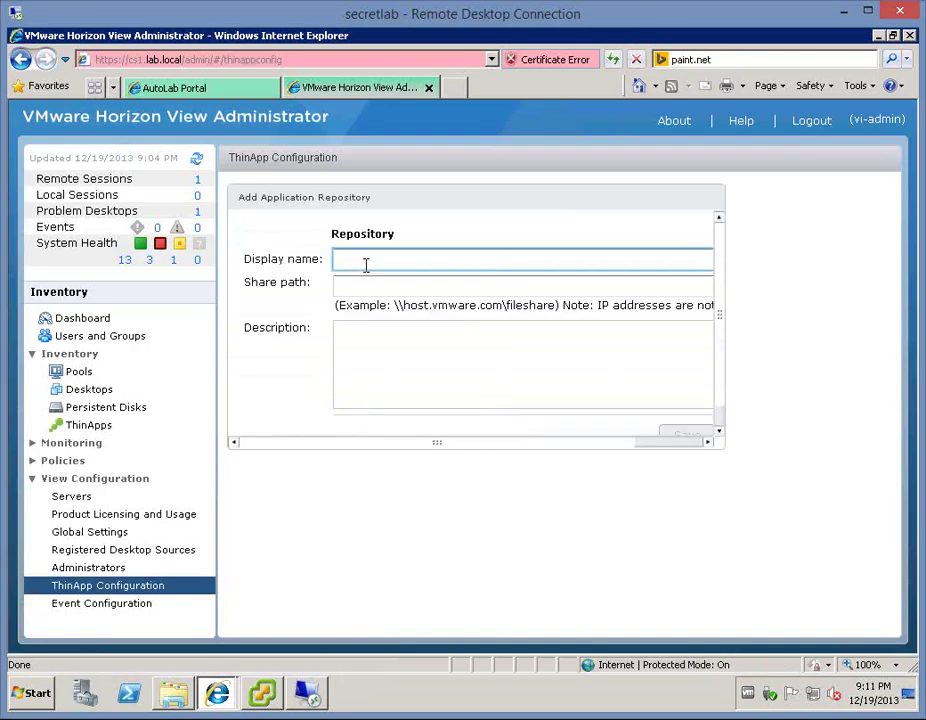
type("DC ")
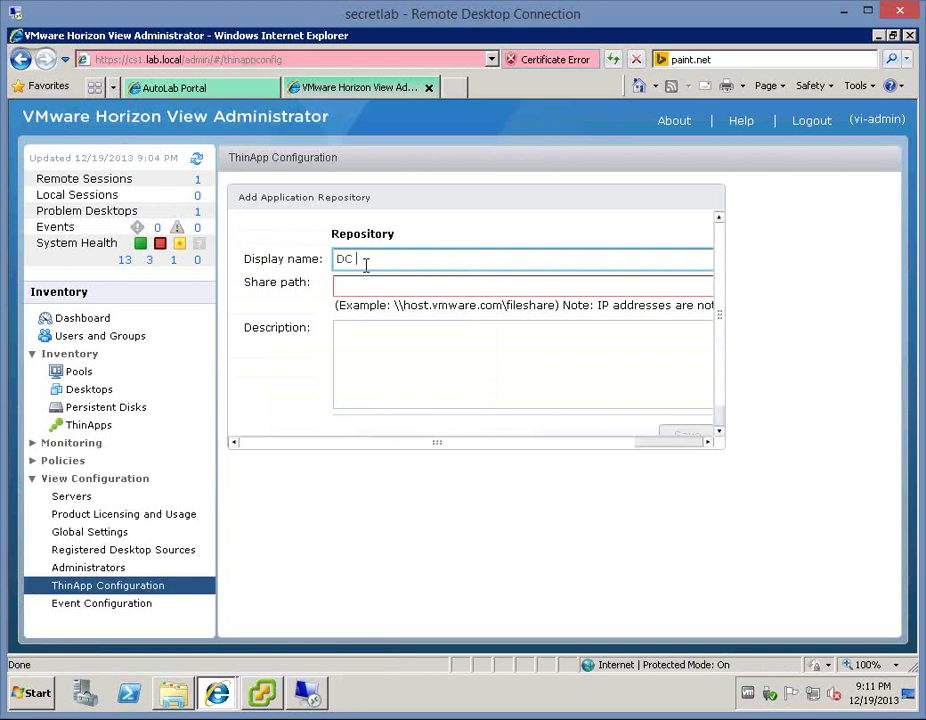
type("Repository")
key("Tab")
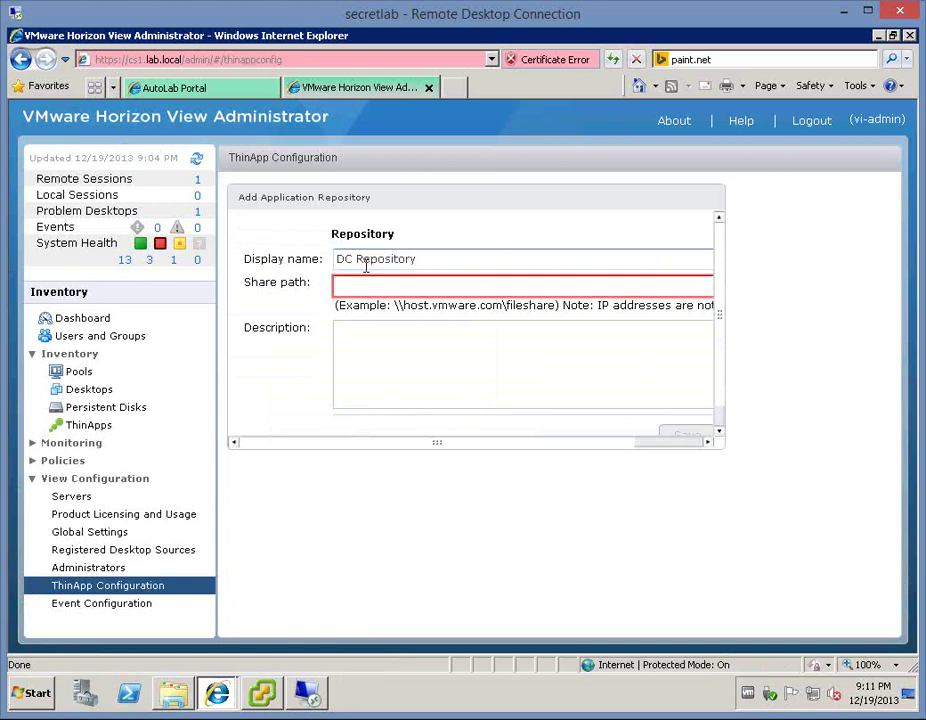
type("\\\\dc")
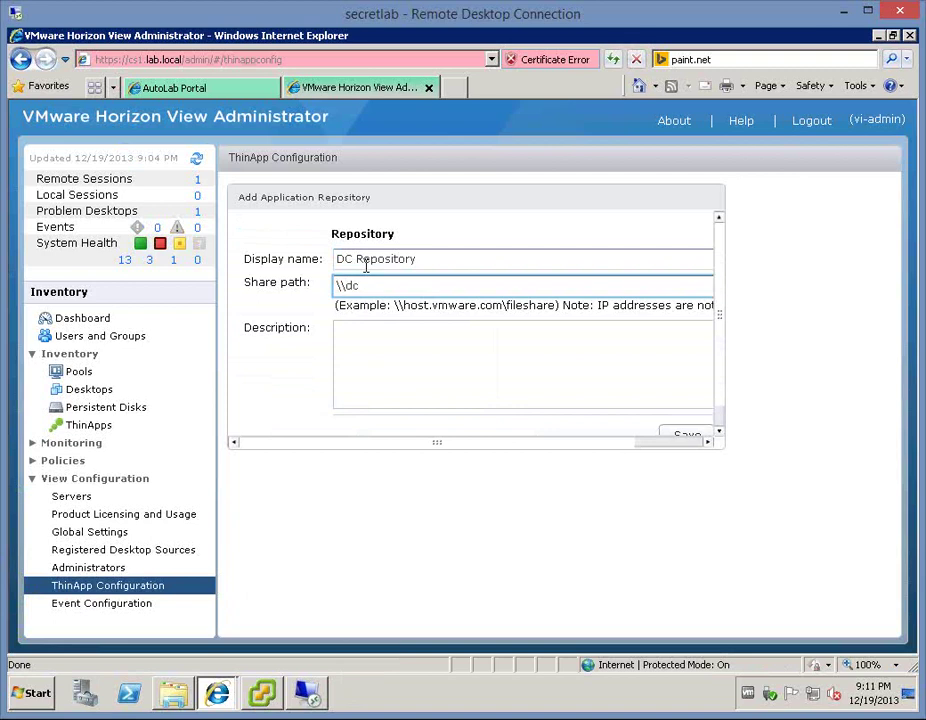
type("\\ThinApp")
left_click(697, 435)
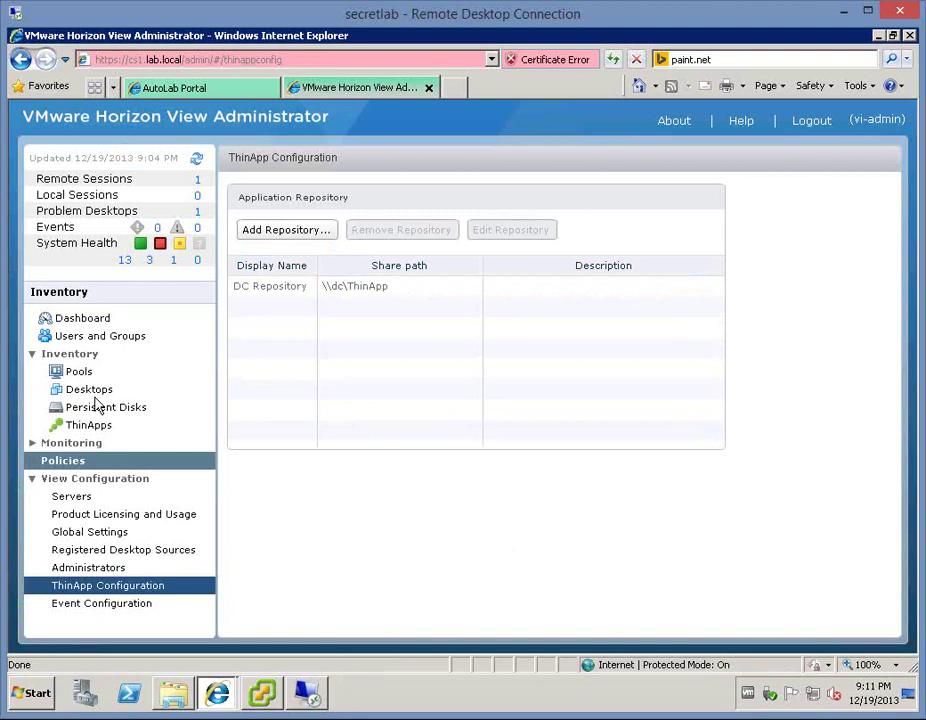
- Scan DC Repository from the \\dc\ThinApp root and add Paint.NET.msi as a ThinApp
left_click(80, 426)
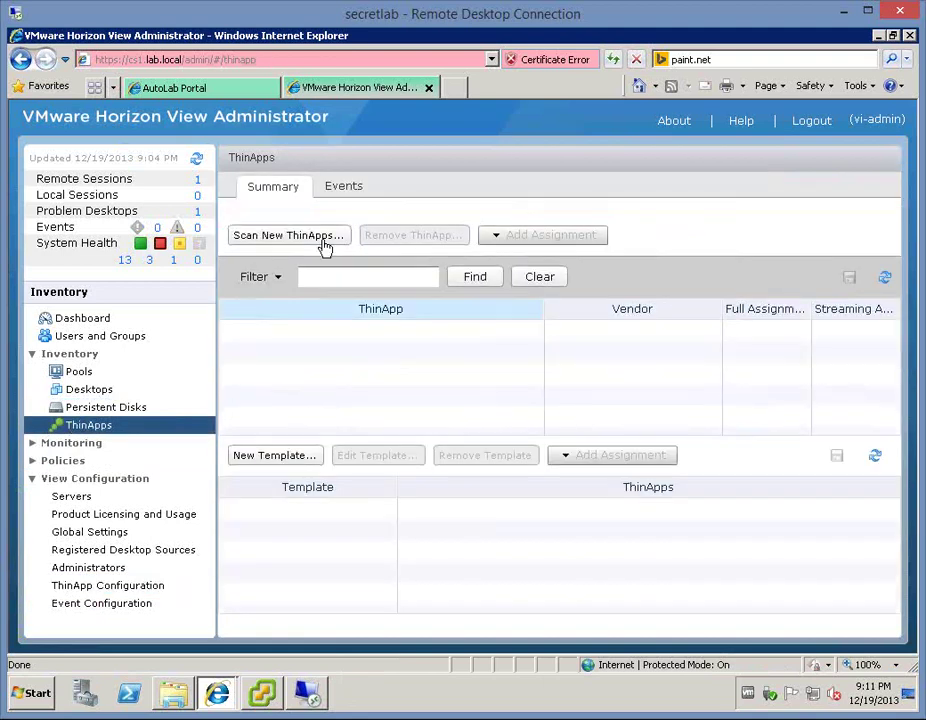
left_click(318, 237)
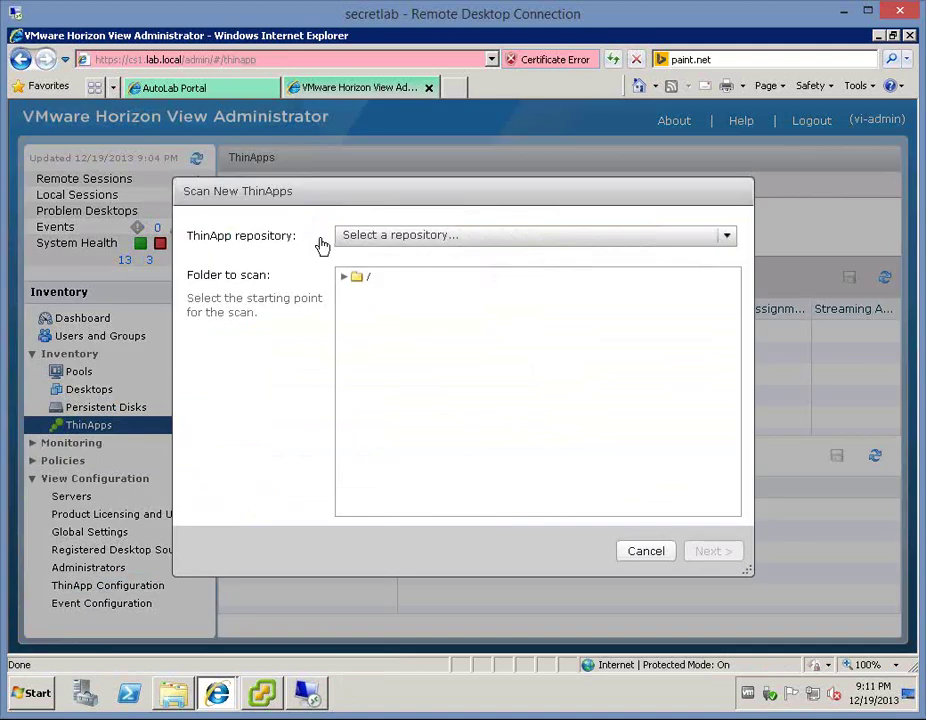
left_click(352, 240)
left_click(420, 277)
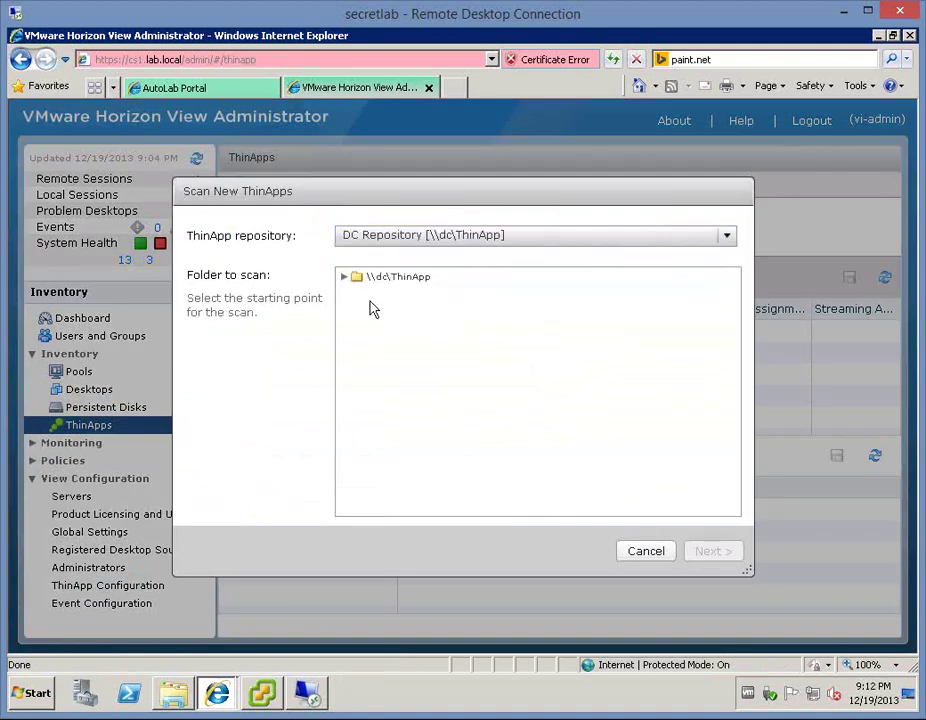
left_click(342, 276)
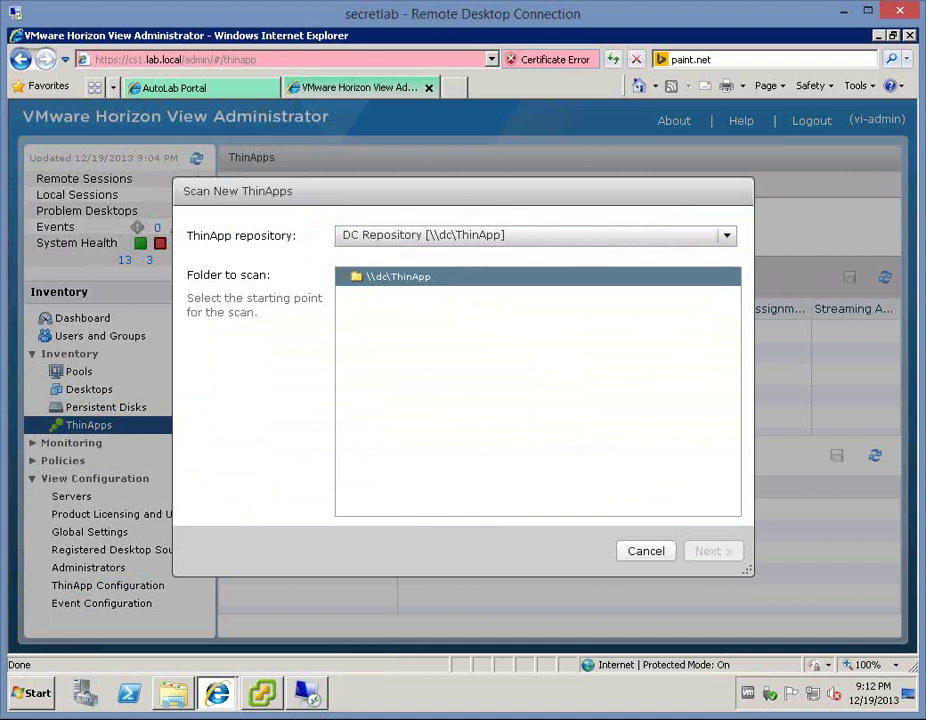
left_click(414, 278)
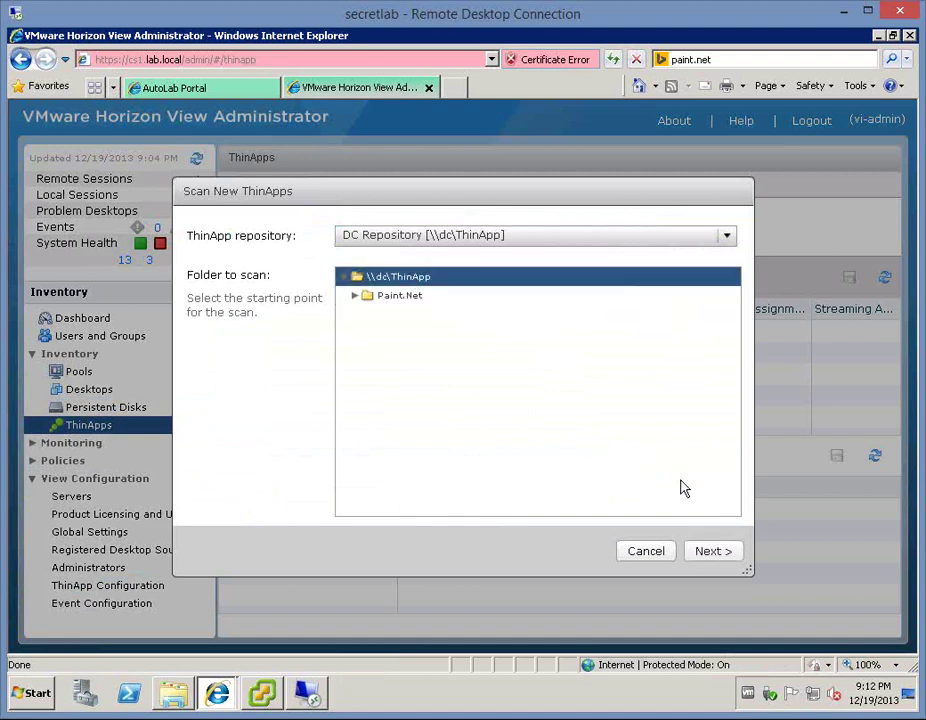
left_click(713, 552)
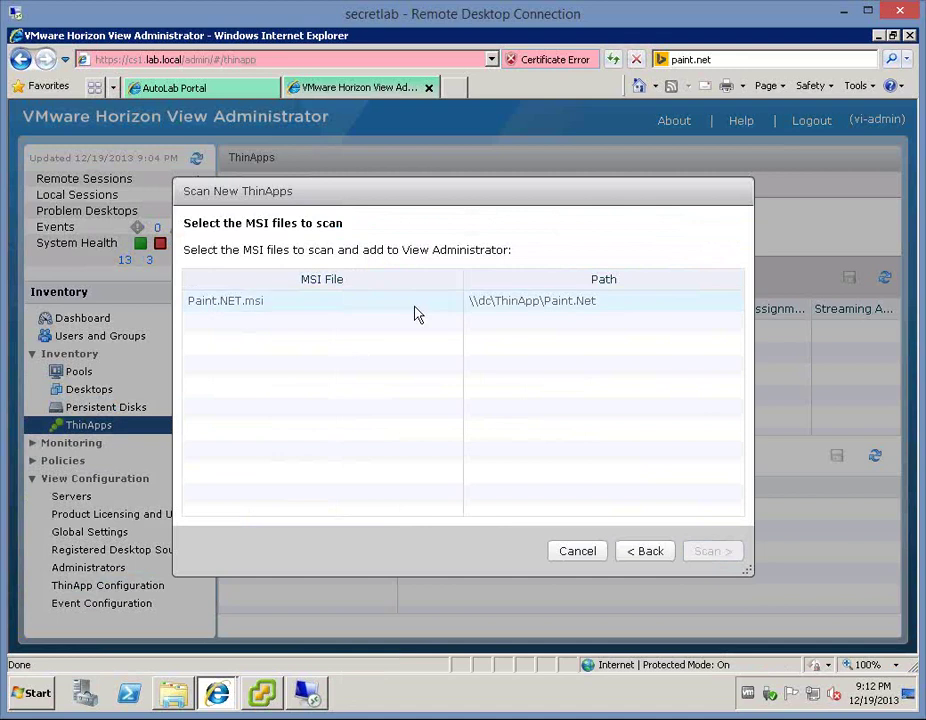
left_click(595, 302)
left_click(704, 553)
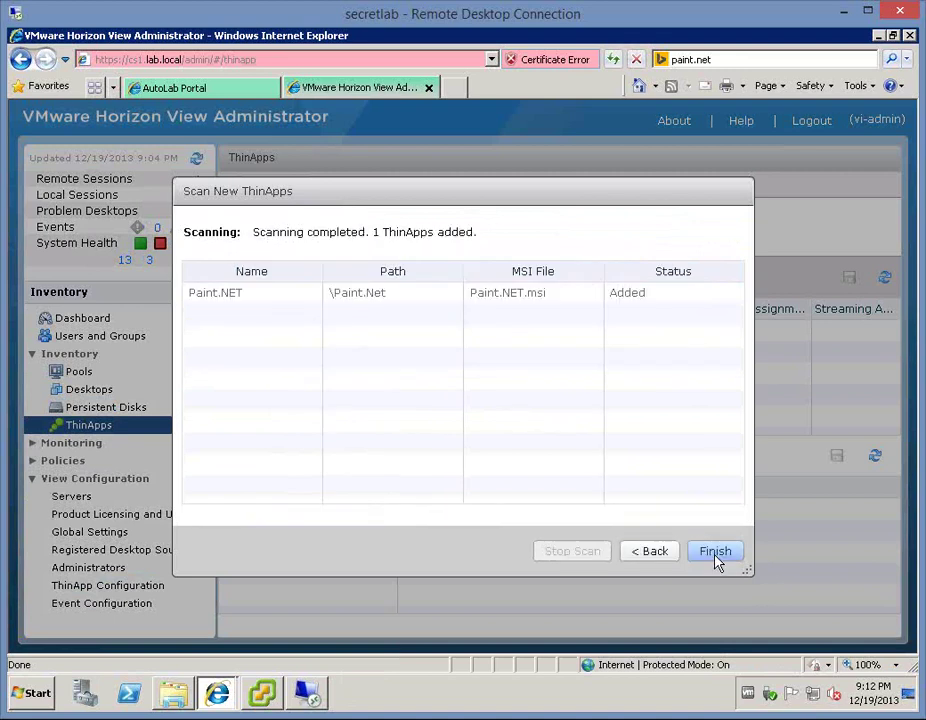
left_click(716, 552)
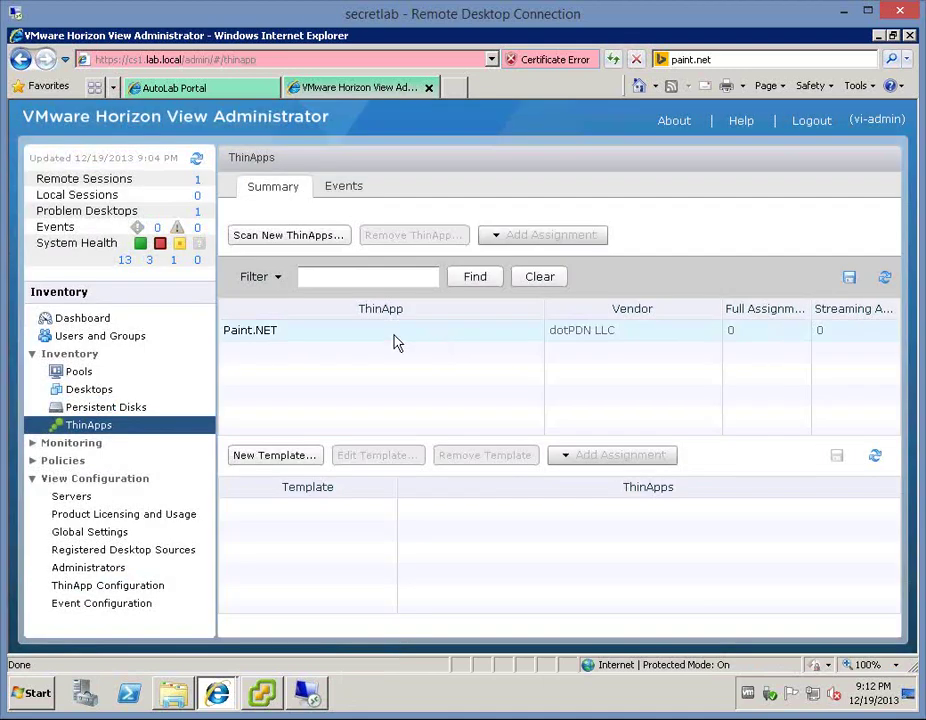
- Show the Pools list, widen the Display Name column, and select Composer-Win7
left_click(393, 341)
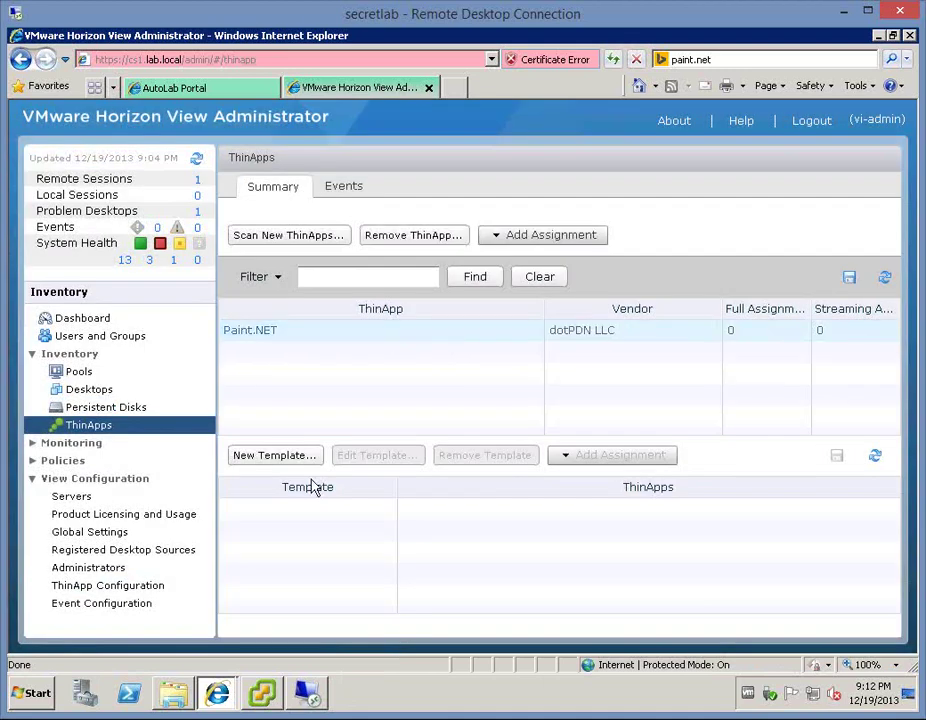
left_click(79, 370)
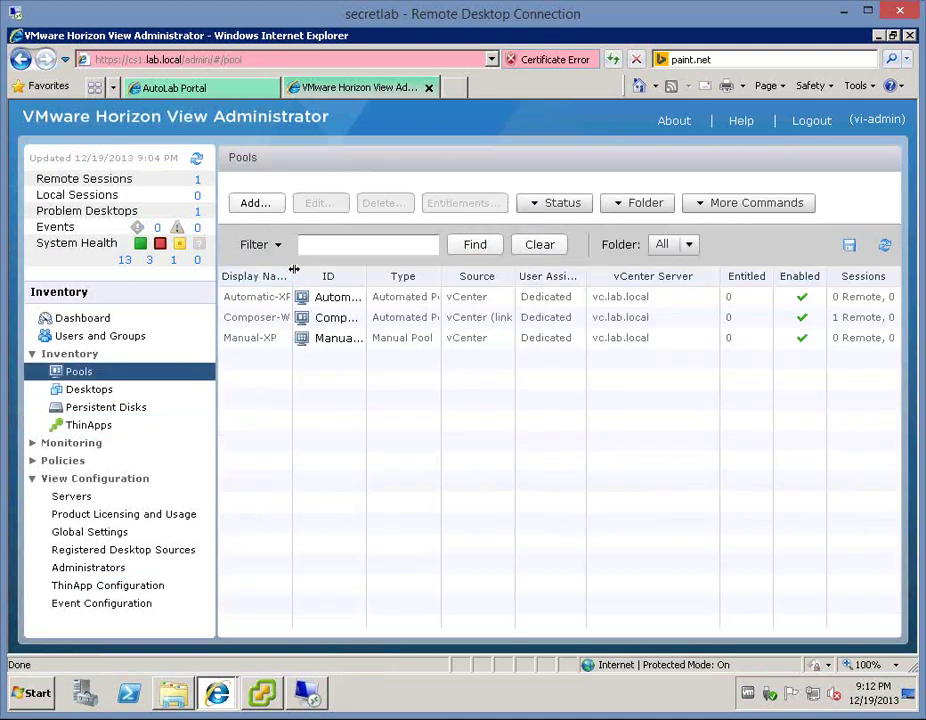
left_click_drag(292, 276, 377, 276)
left_click(305, 318)
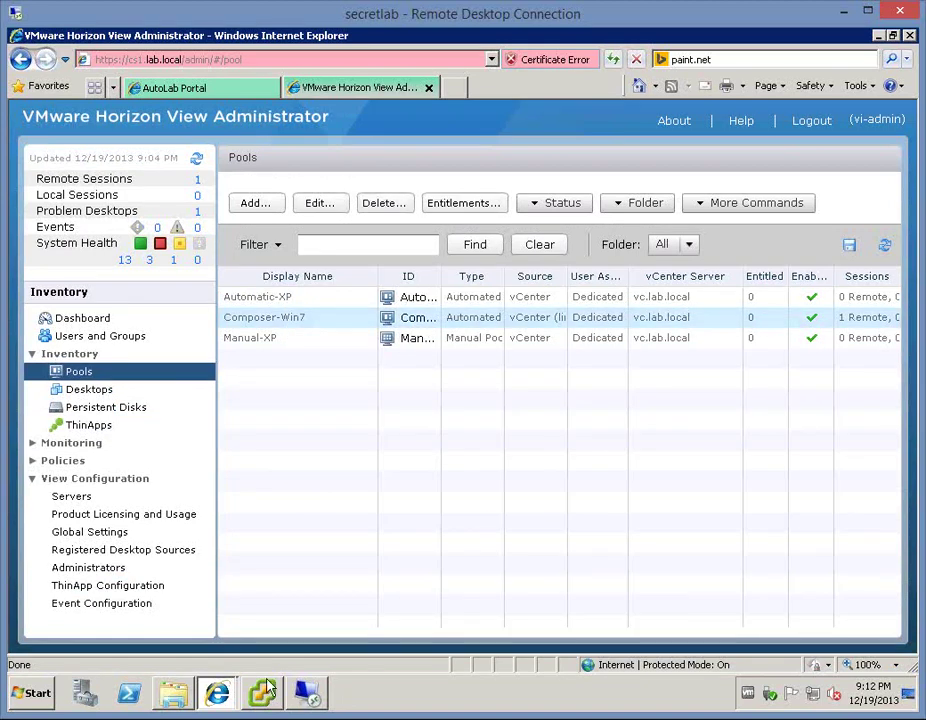
- Open Win7-C-001's console, check the Paint.NET desktop shortcut, then close the console
mouse_move(265, 697)
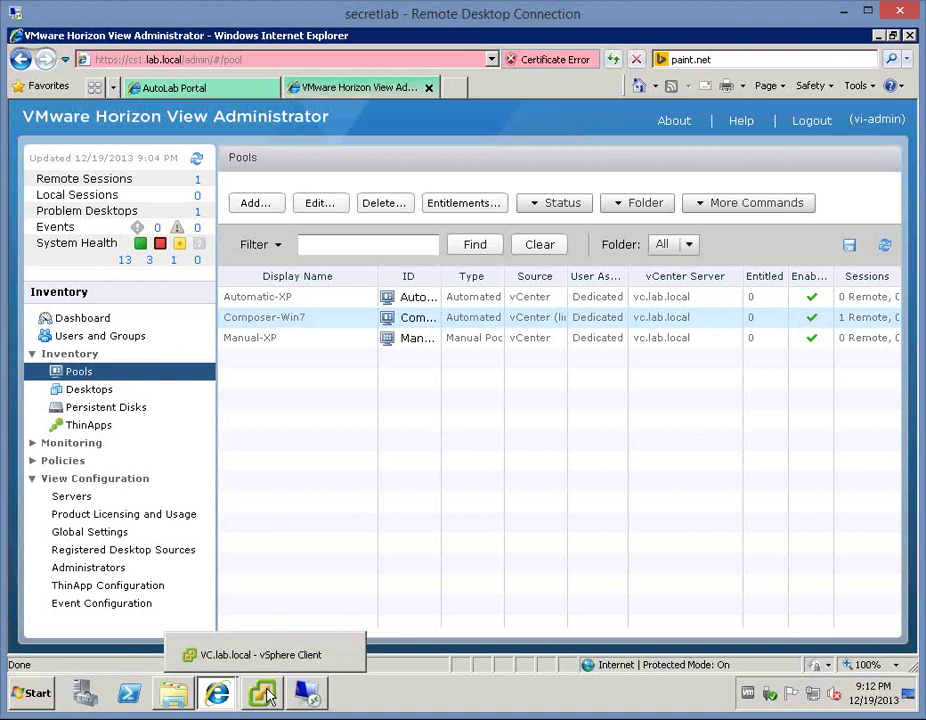
left_click(253, 634)
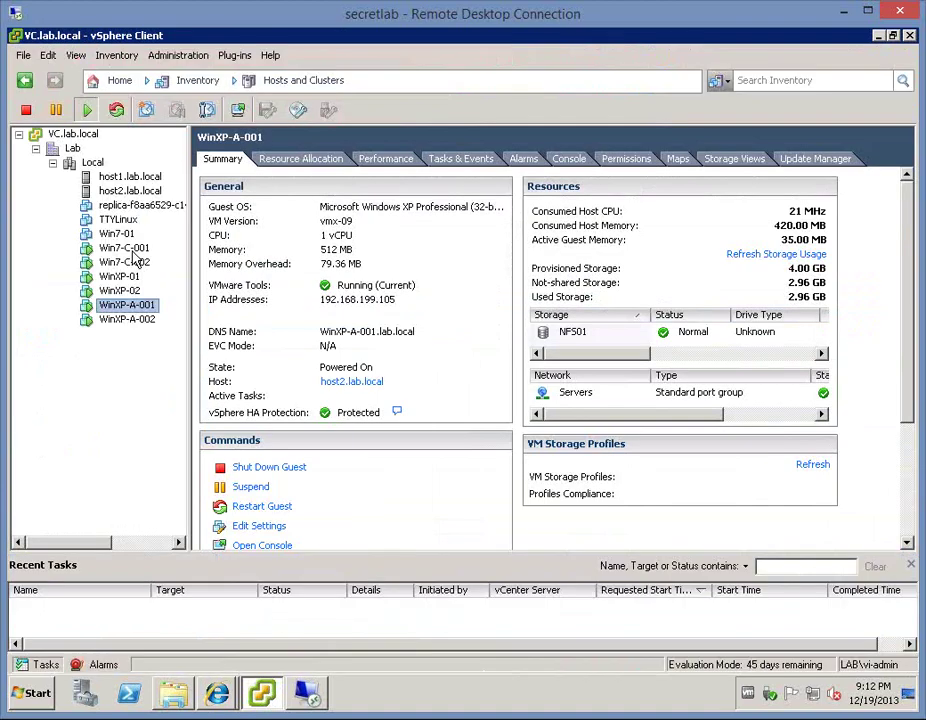
left_click(131, 250)
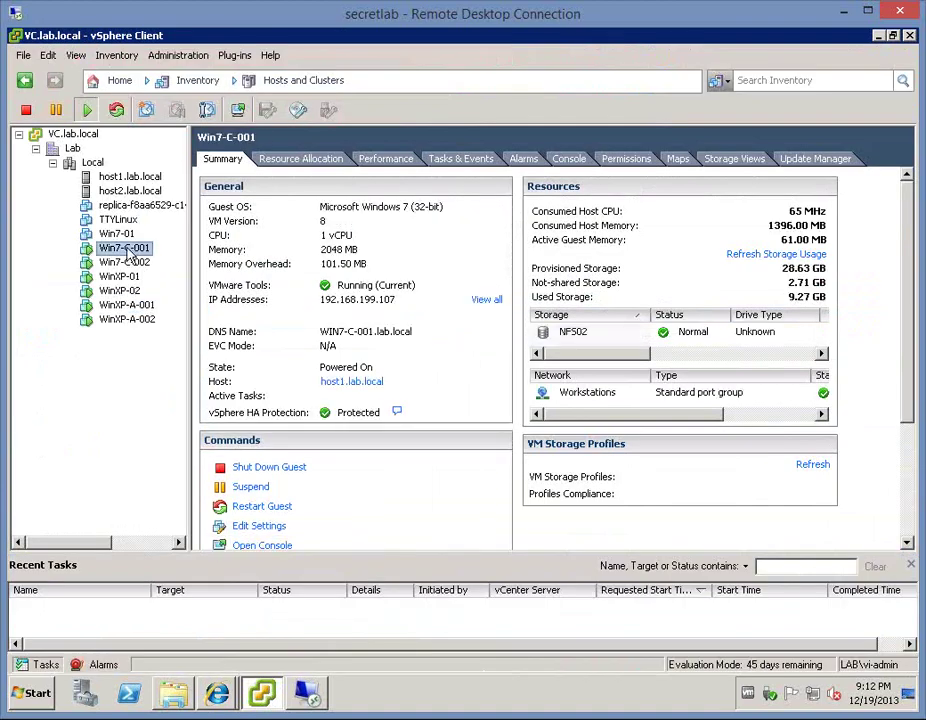
right_click(131, 256)
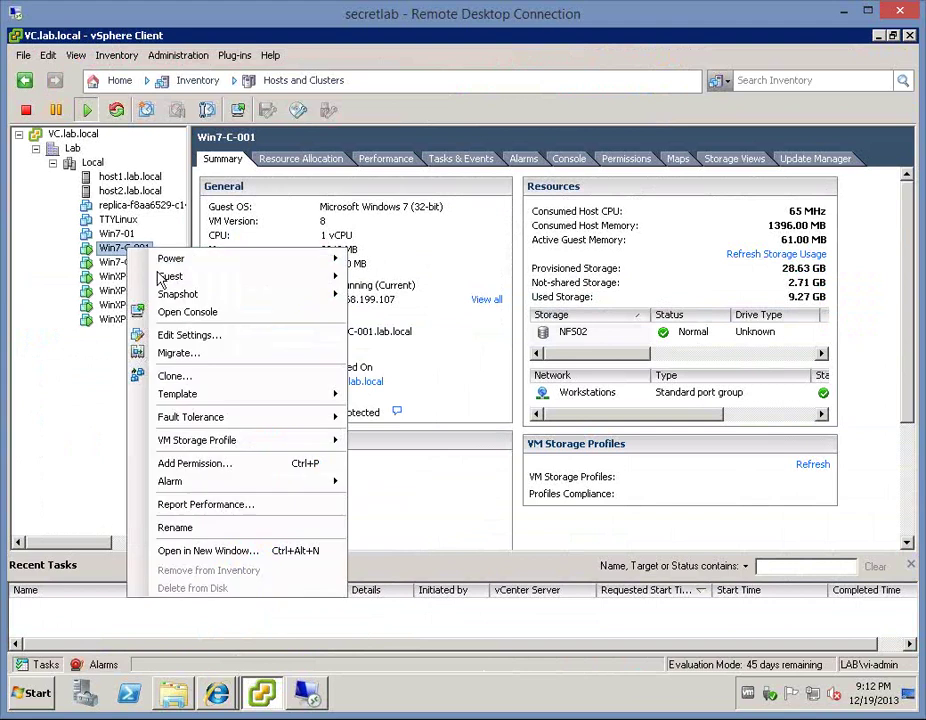
left_click(145, 311)
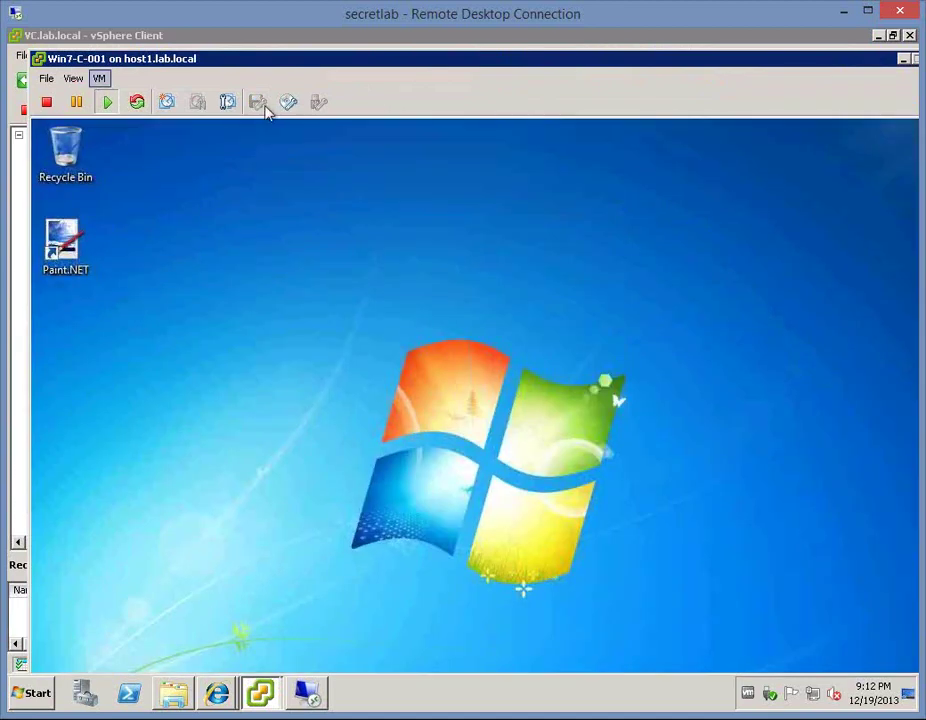
left_click(59, 250)
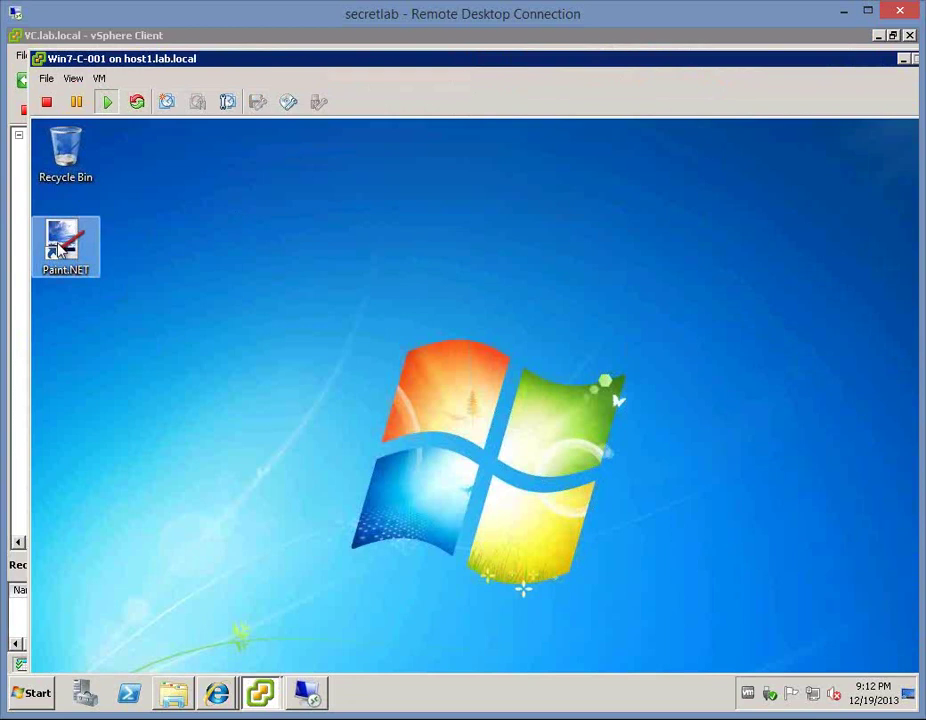
left_click(64, 152)
double_click(37, 60)
- Open the console of the Win7-C-002 virtual machine
left_click(118, 263)
right_click(118, 263)
left_click(174, 326)
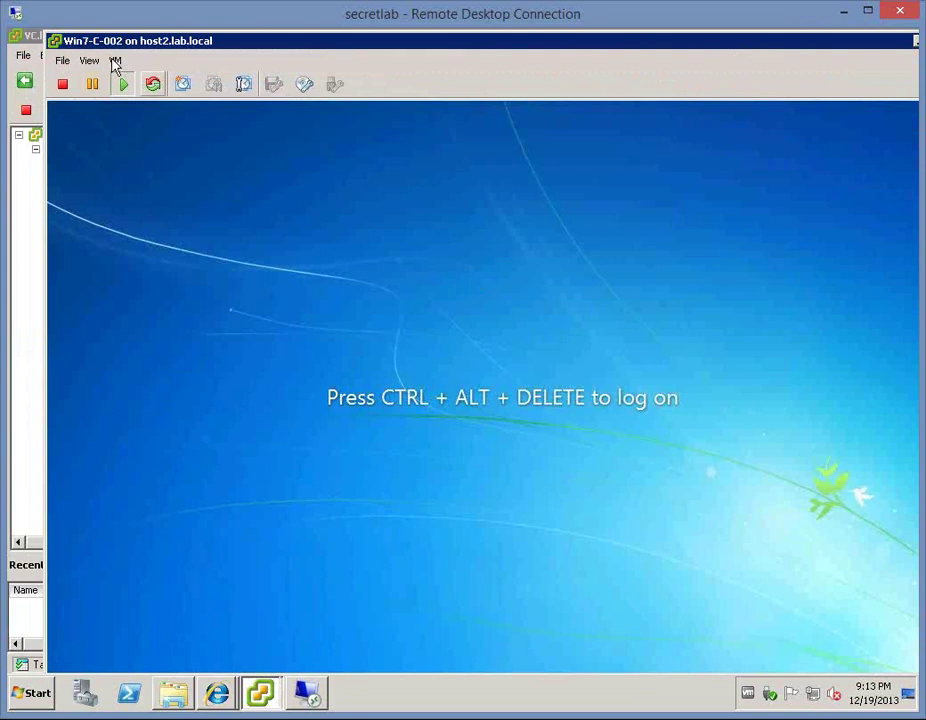
- Send Ctrl+Alt+Del to Win7-C-002 and log on with the administrator password
left_click(116, 61)
mouse_move(250, 100)
left_click(405, 119)
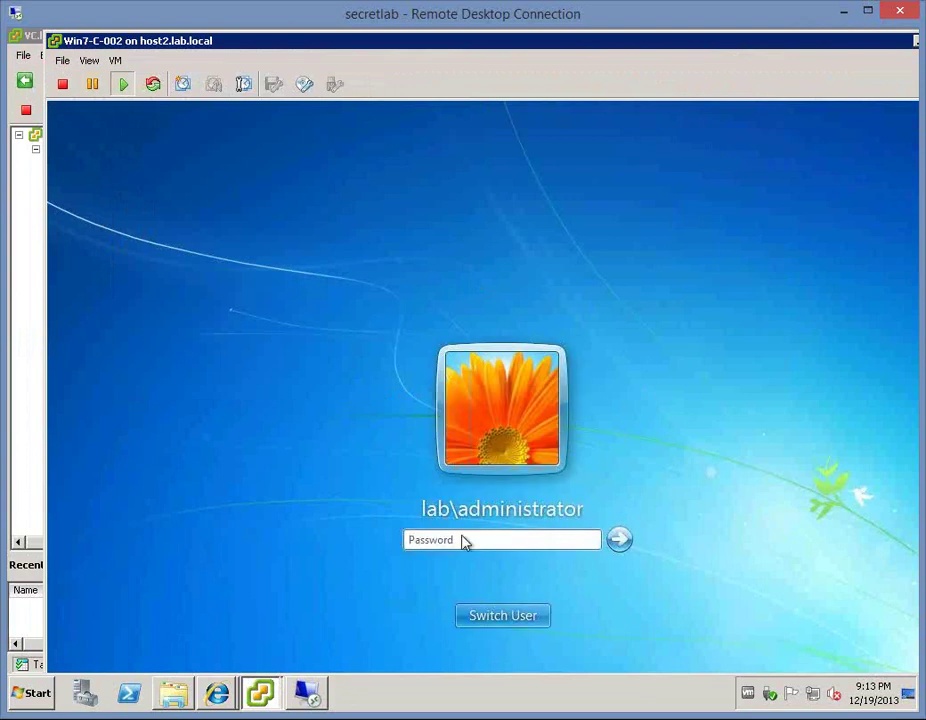
left_click(463, 539)
type("••••••••")
key("Return")
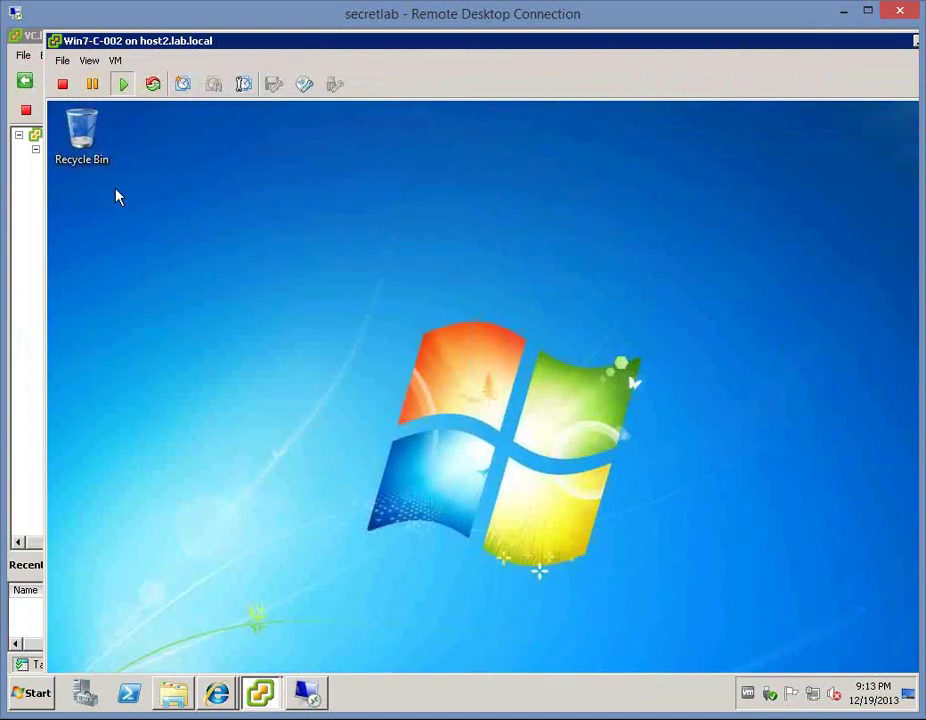
- Open the Win7-C-001 desktop's details from the Desktops inventory
left_click(220, 700)
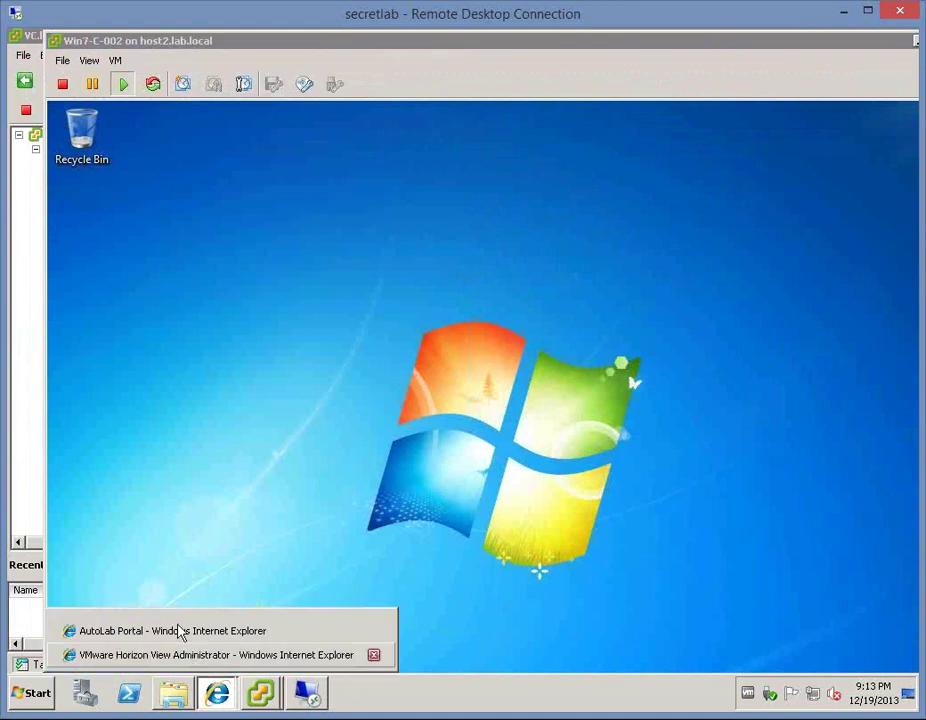
left_click(172, 656)
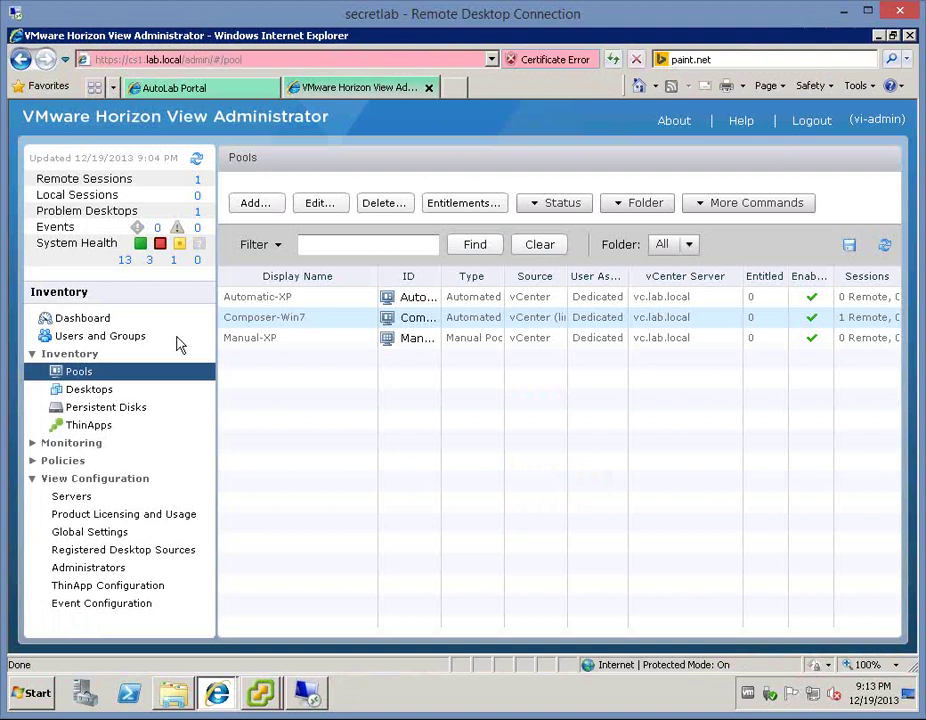
left_click(84, 392)
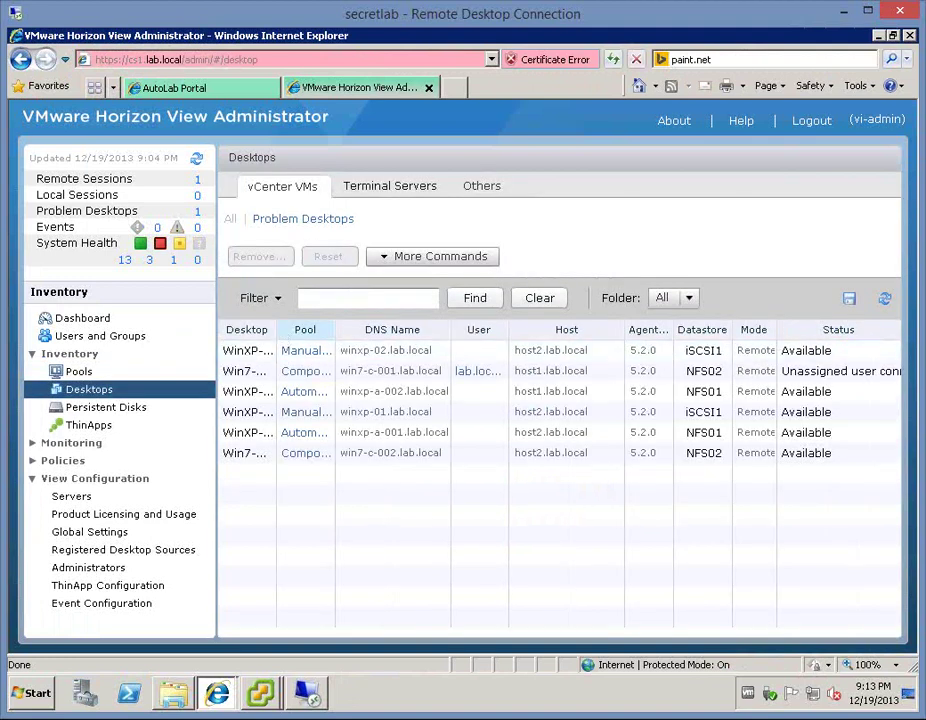
double_click(275, 330)
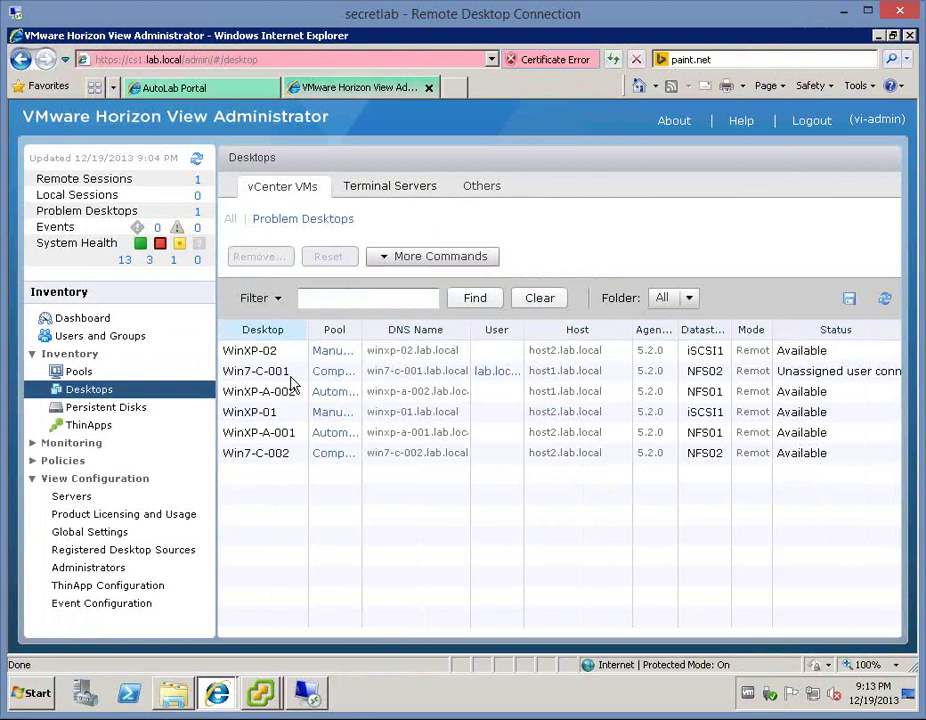
left_click(278, 372)
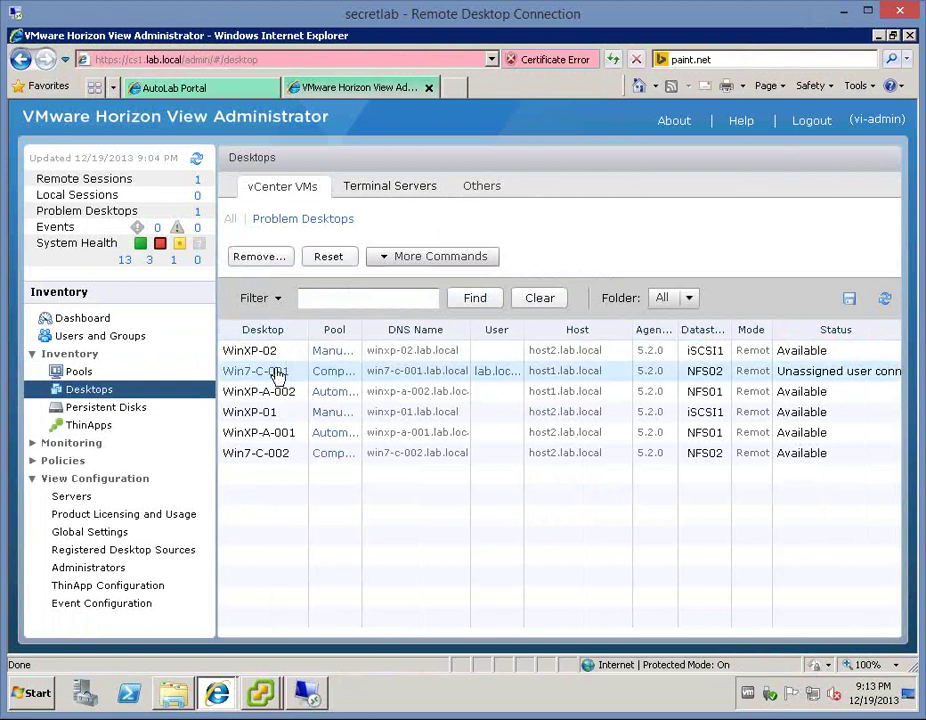
right_click(278, 372)
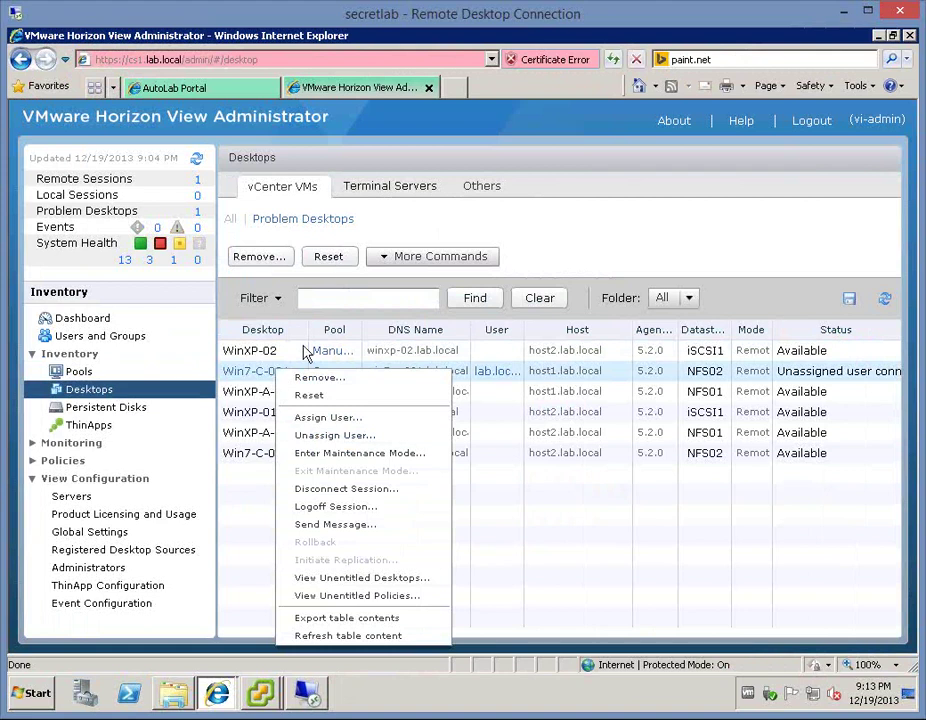
double_click(329, 372)
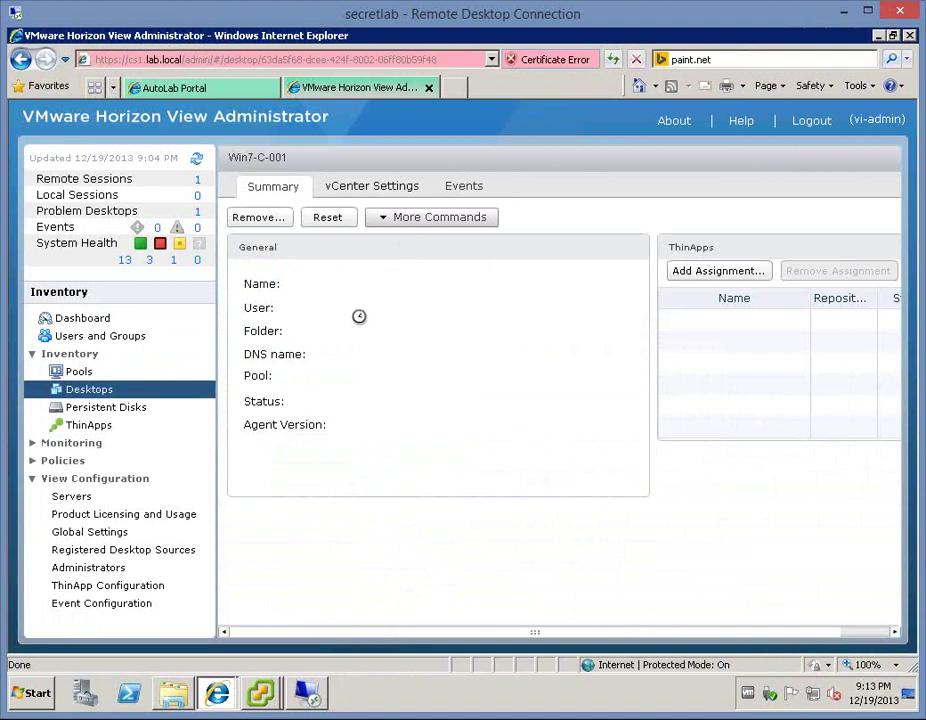
- Schedule a View Composer Refresh of Win7-C-001 with the default options
left_click(452, 220)
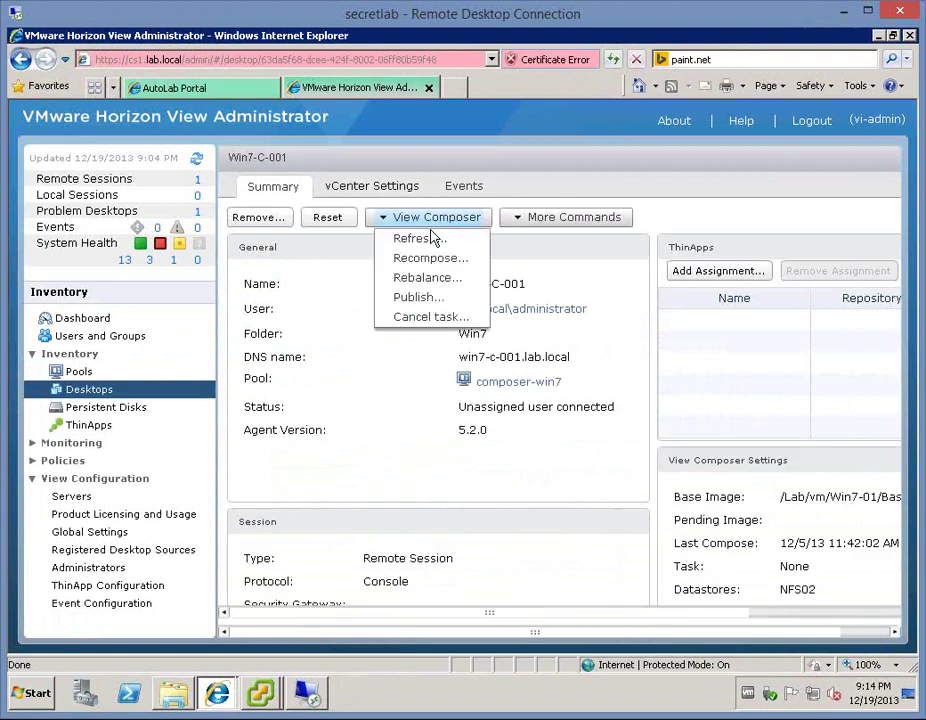
left_click(421, 238)
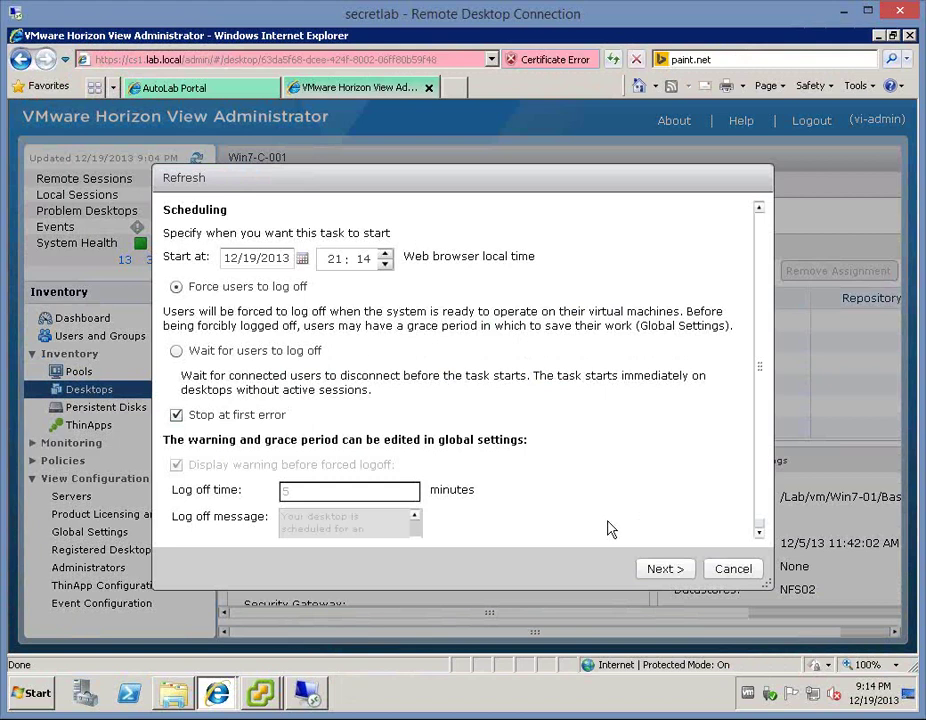
left_click(676, 571)
left_click(676, 571)
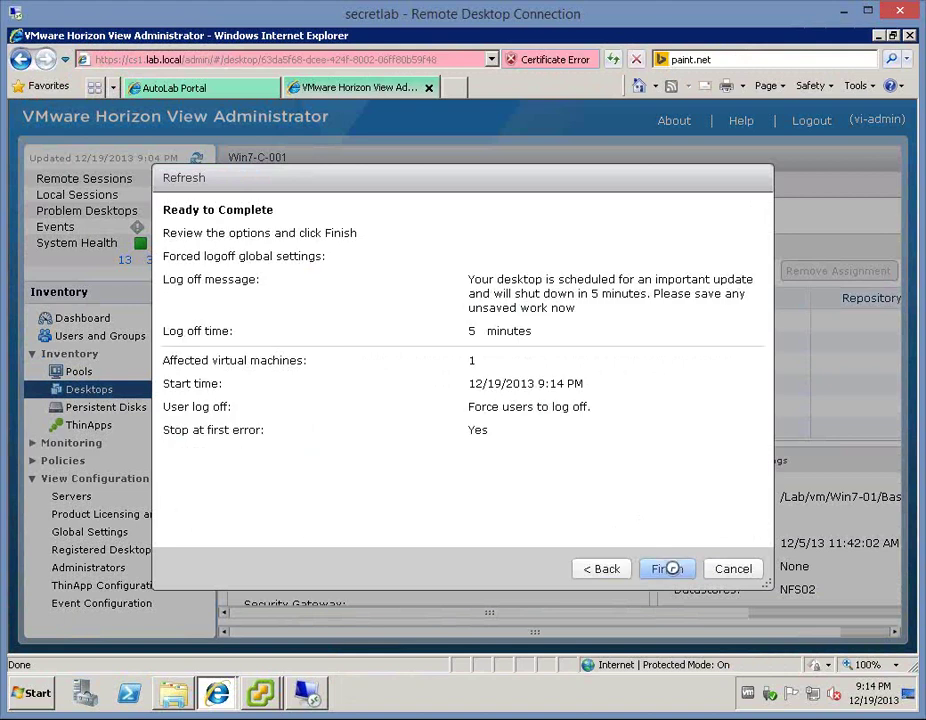
left_click(669, 568)
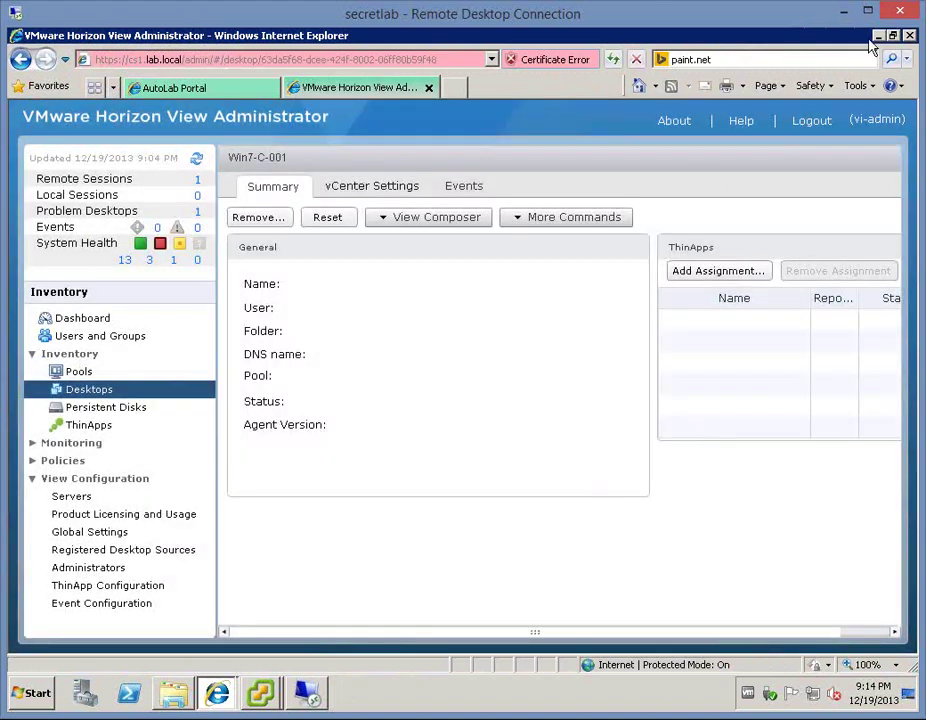
- Change the Win7-C-002 guest's screen resolution to 800 × 600 and keep it
left_click(878, 36)
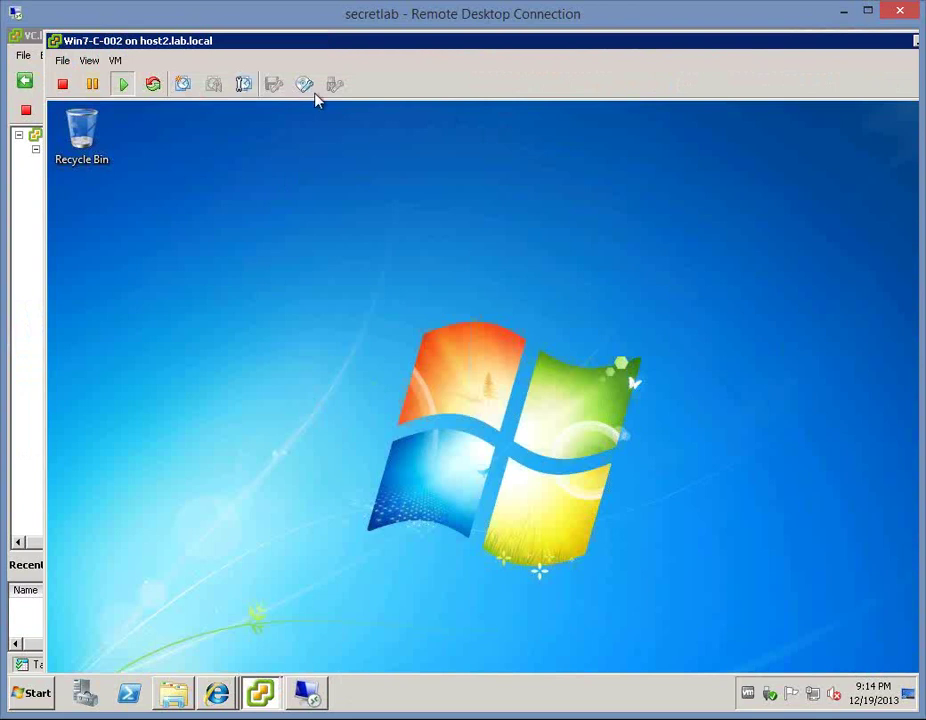
right_click(363, 293)
left_click(420, 435)
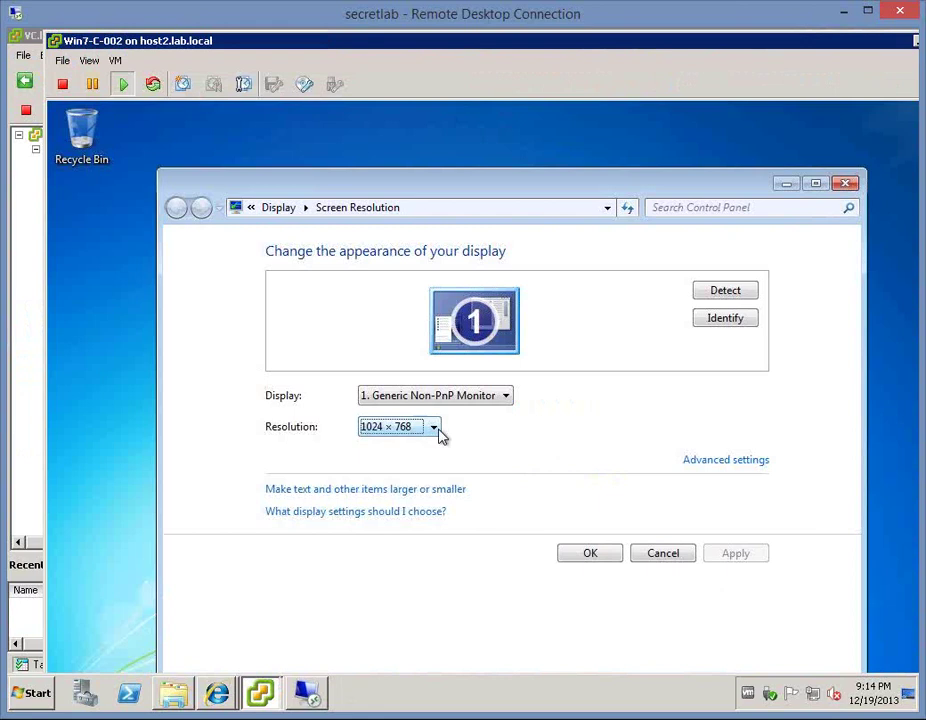
left_click(438, 432)
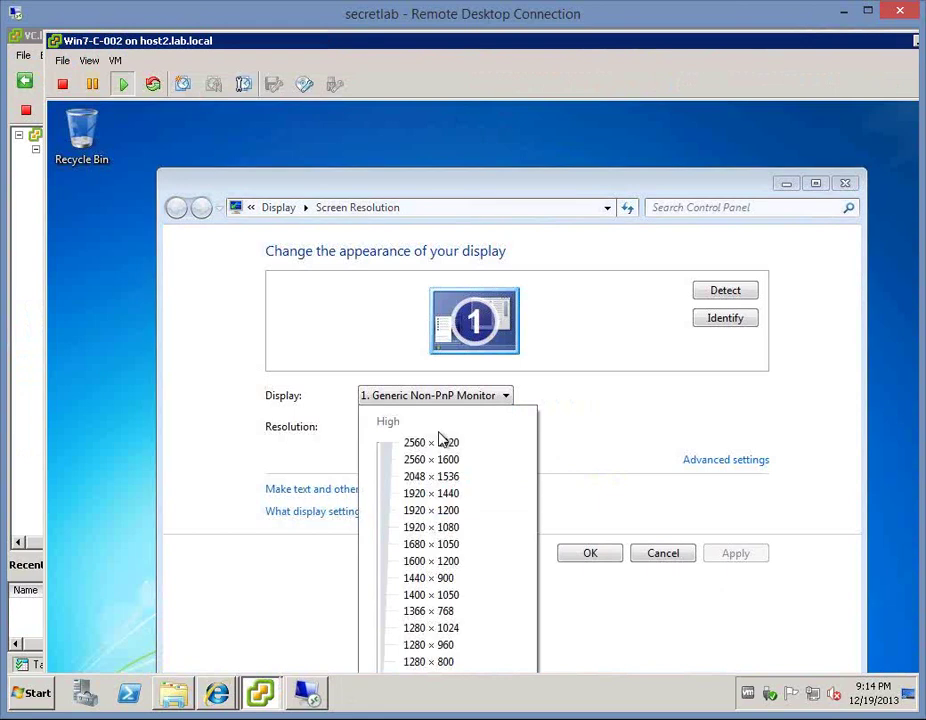
left_click(477, 188)
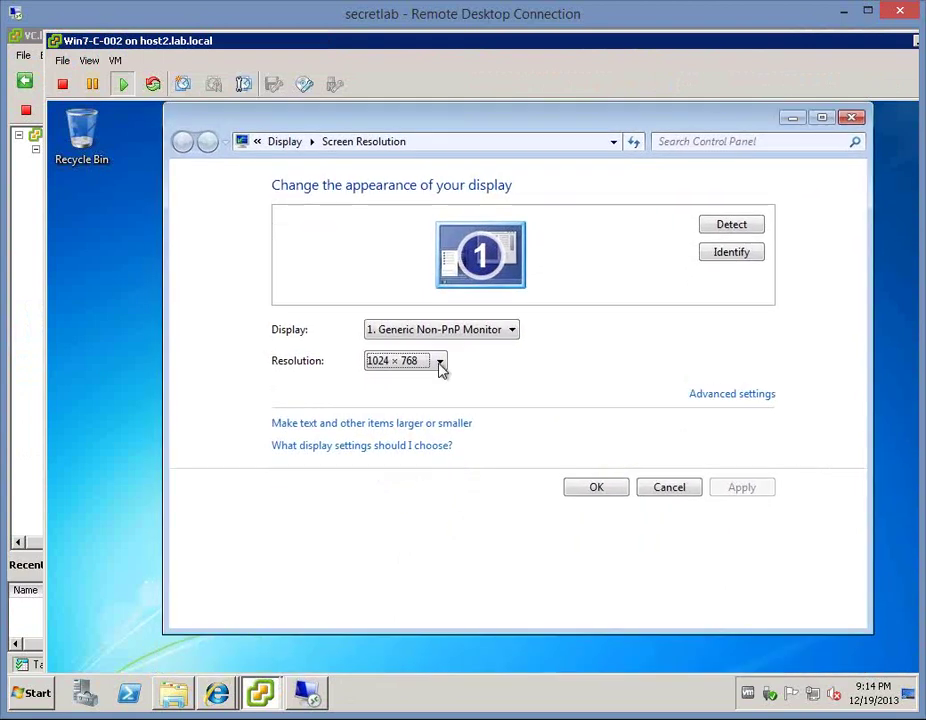
left_click(441, 369)
scroll(441, 369, "down", 1)
left_click(441, 369)
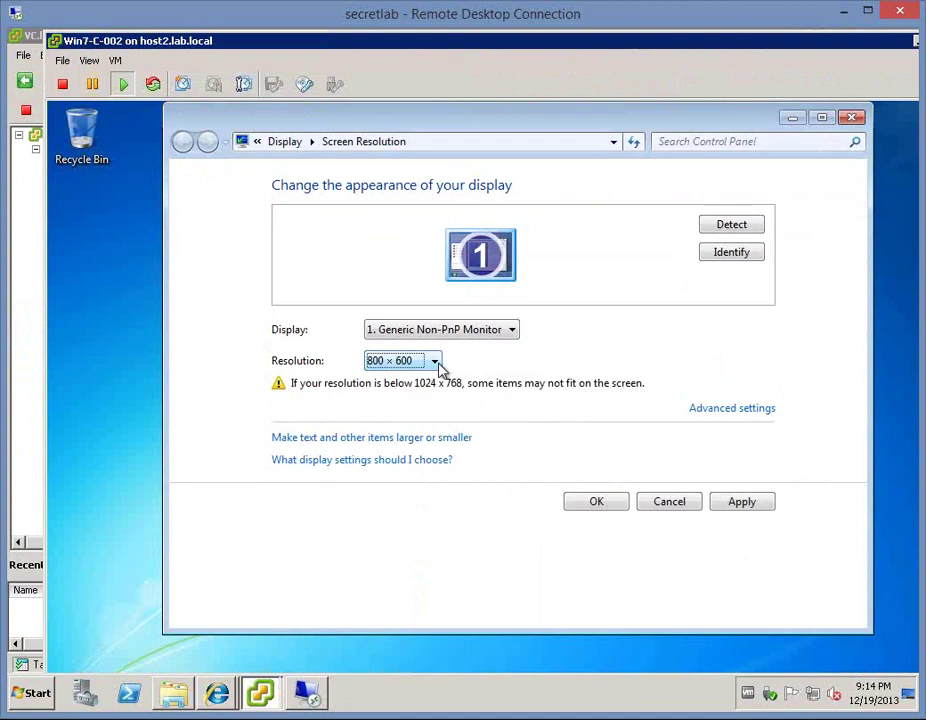
left_click(596, 501)
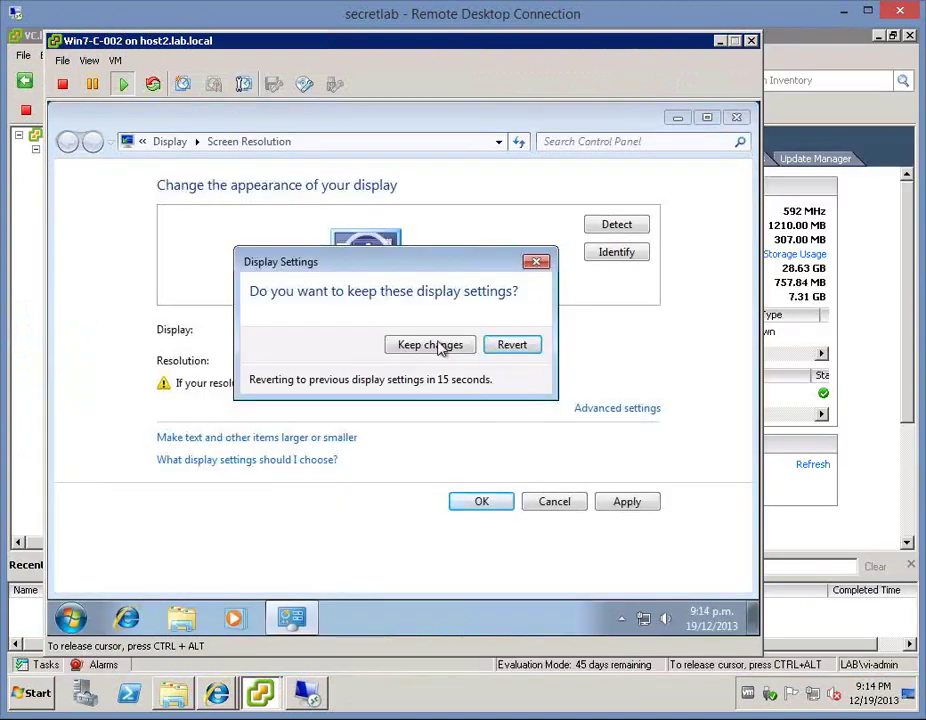
left_click(738, 119)
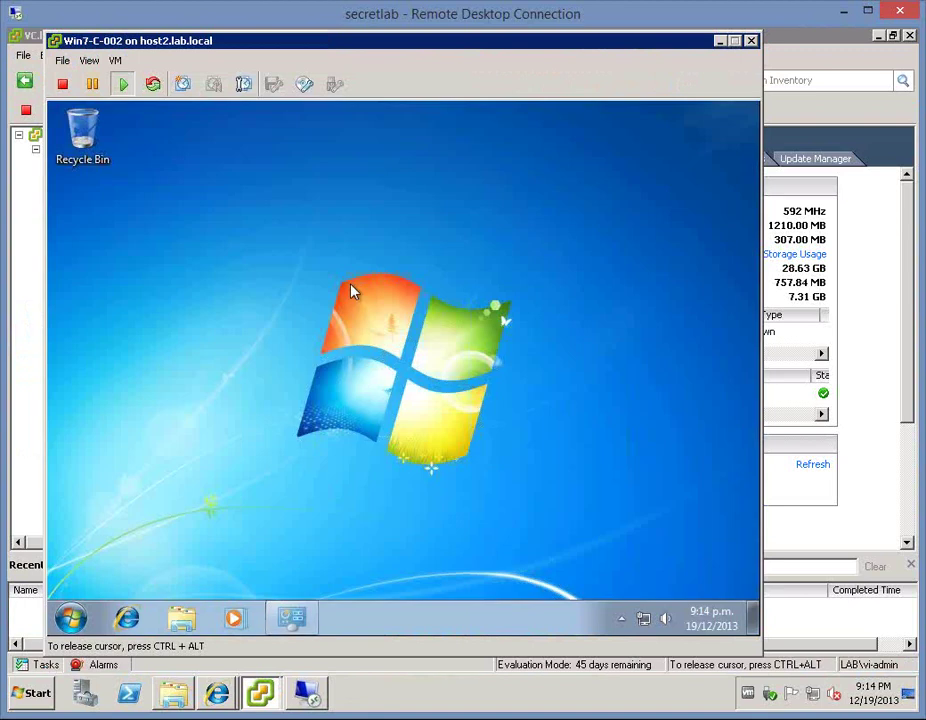
- Browse the guest's installed programs, close the menu, and minimize vSphere Client
left_click(72, 619)
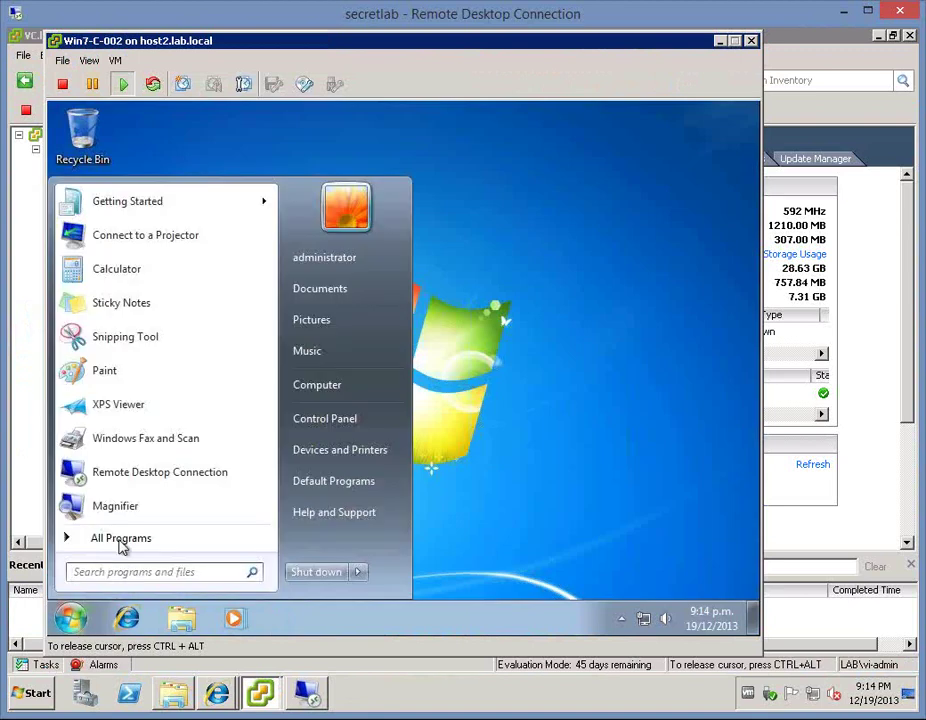
left_click(118, 538)
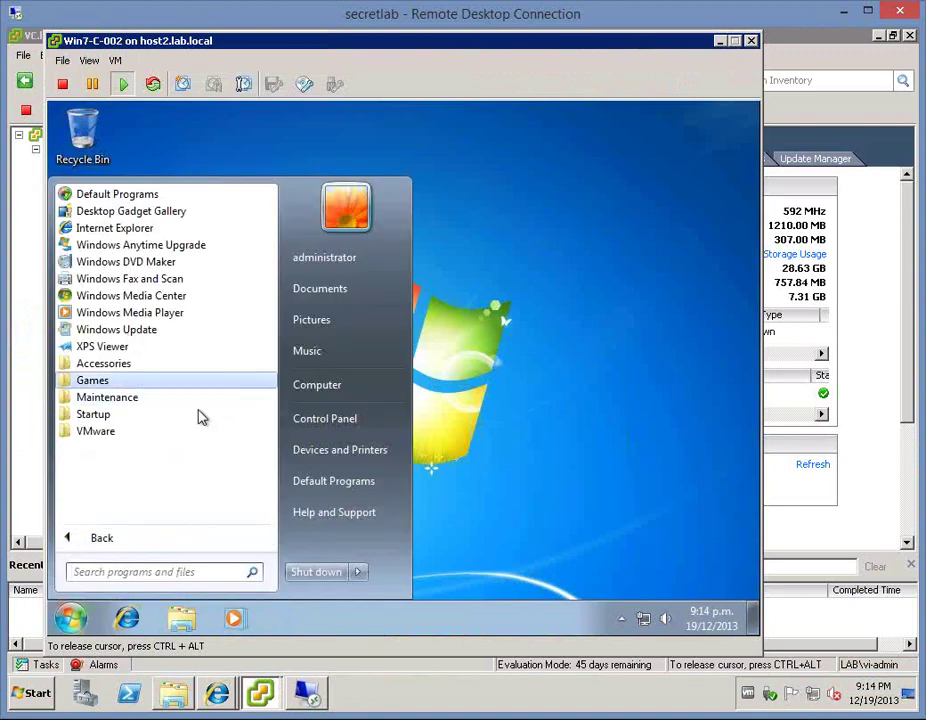
left_click(578, 391)
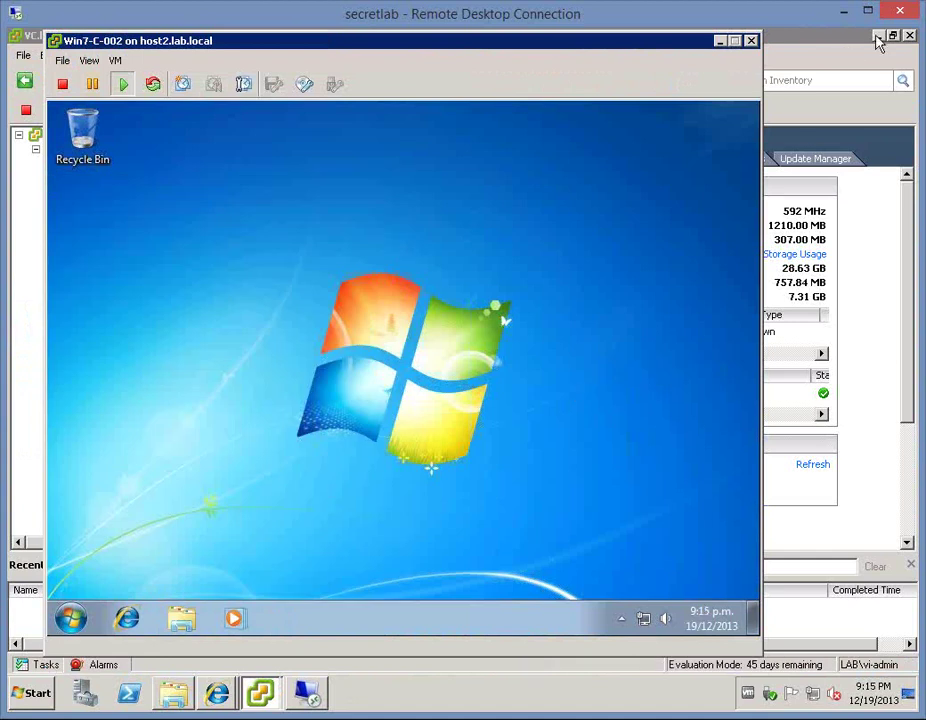
left_click(720, 42)
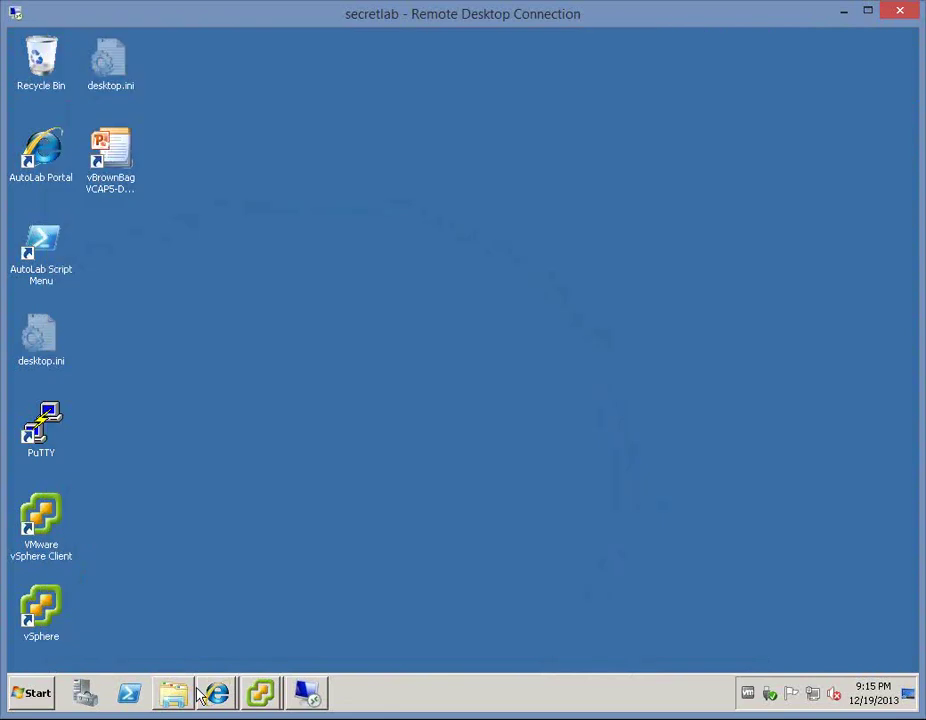
- Add the Composer-Win7 pool to Paint.NET's pool assignment list under Inventory > ThinApps
mouse_move(212, 680)
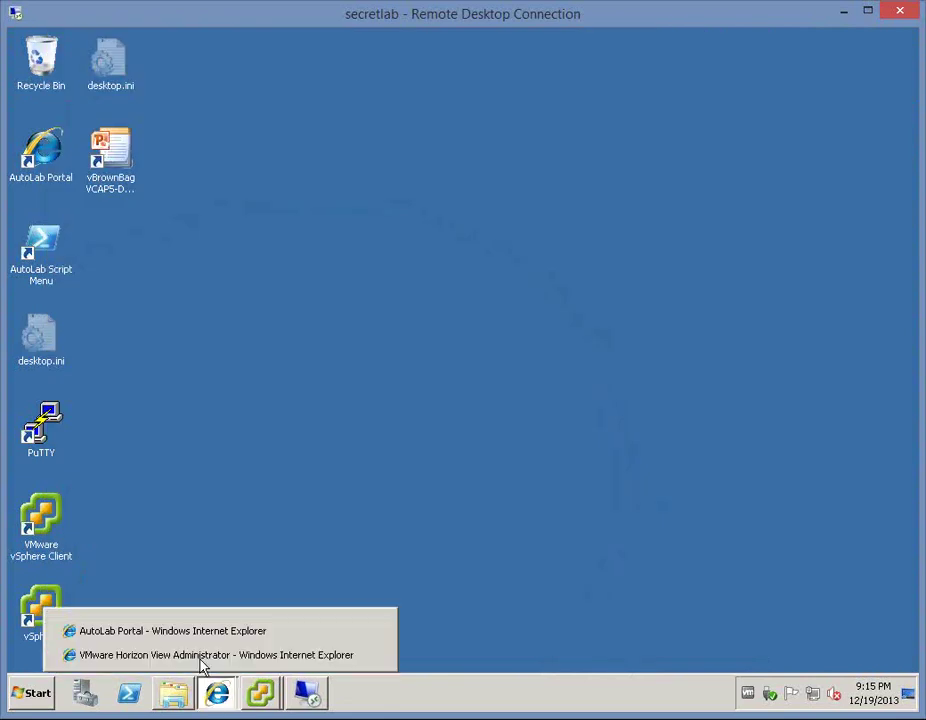
left_click(200, 660)
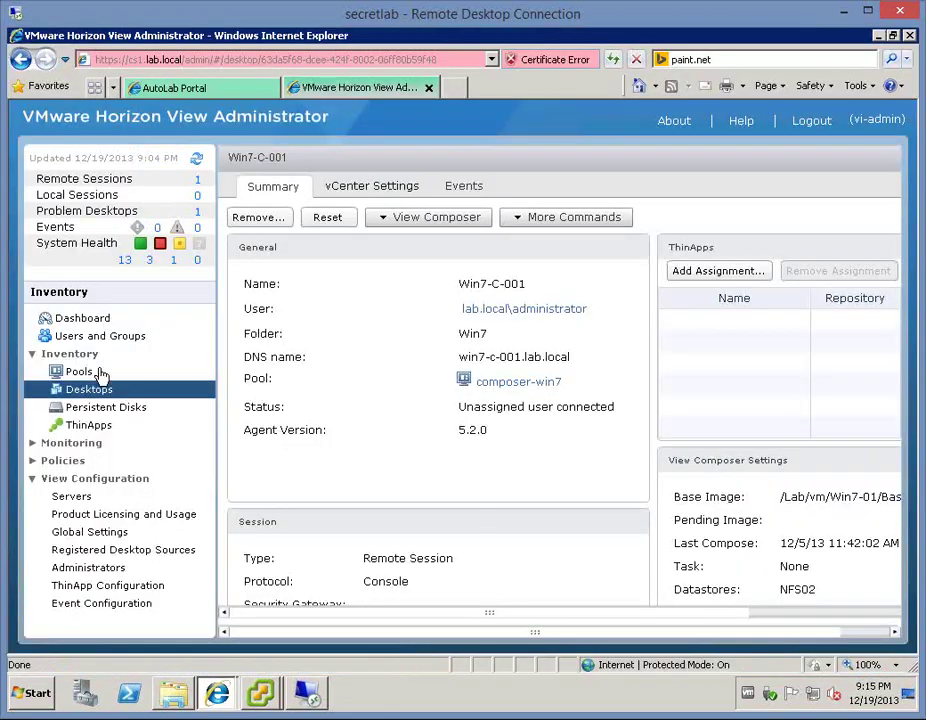
left_click(80, 425)
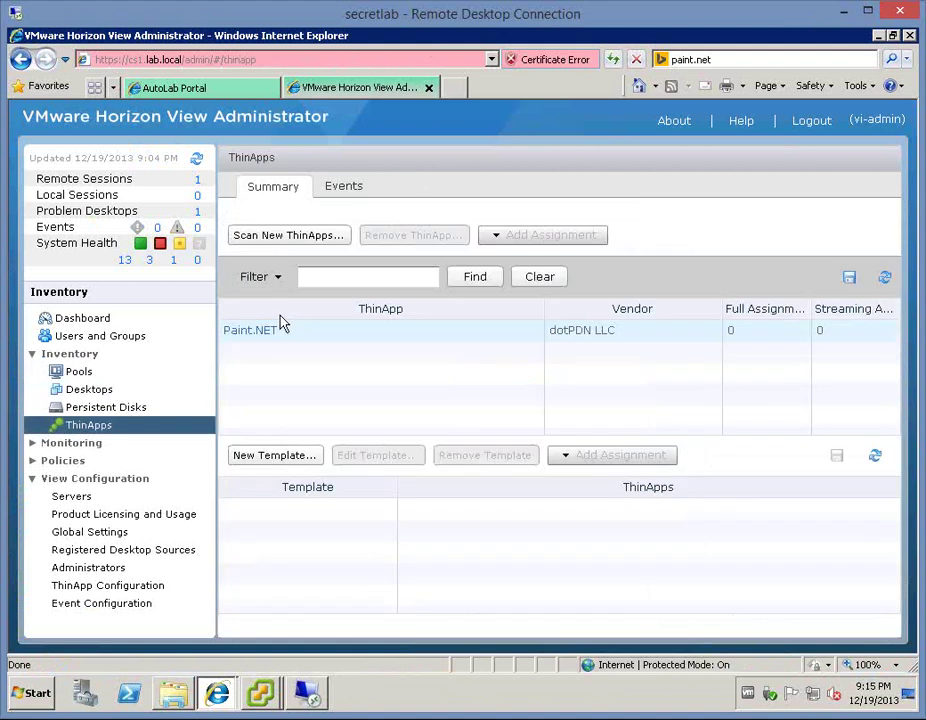
left_click(314, 333)
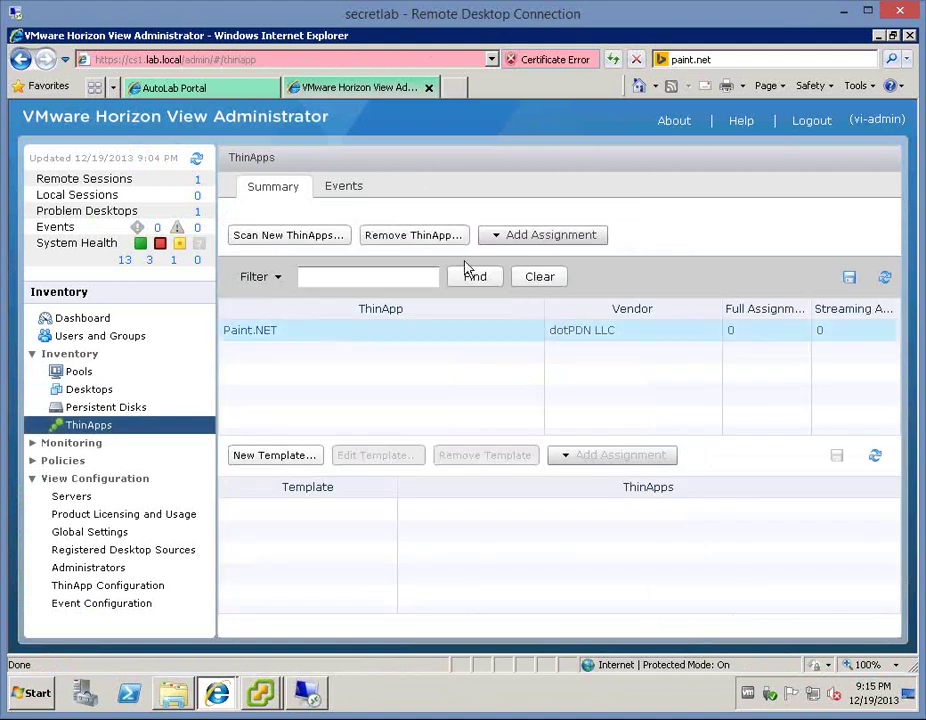
left_click(521, 236)
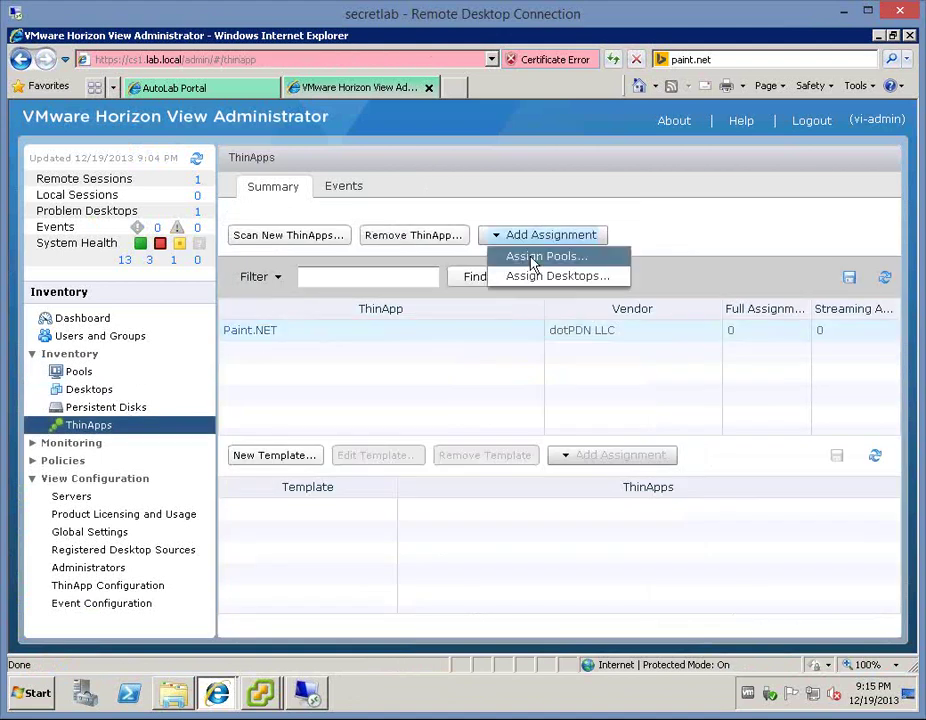
left_click(547, 256)
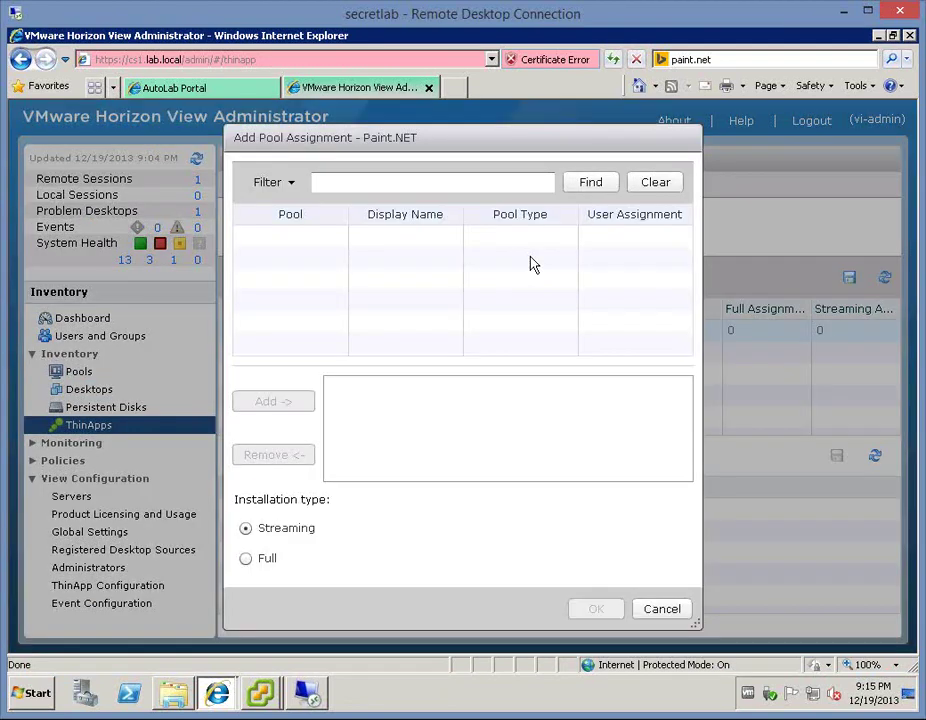
left_click(320, 260)
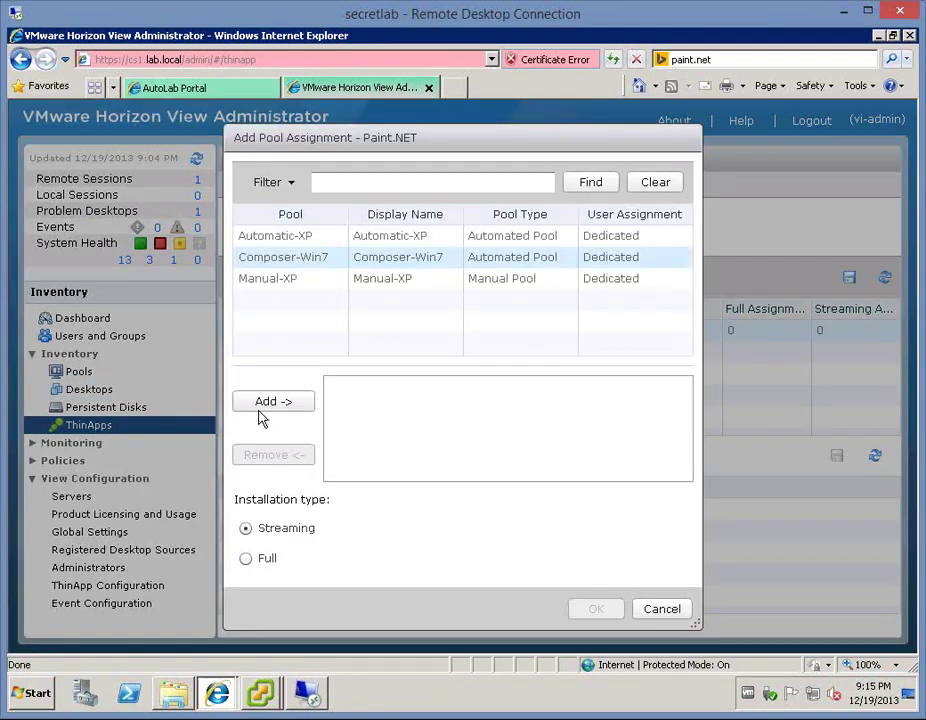
left_click(260, 406)
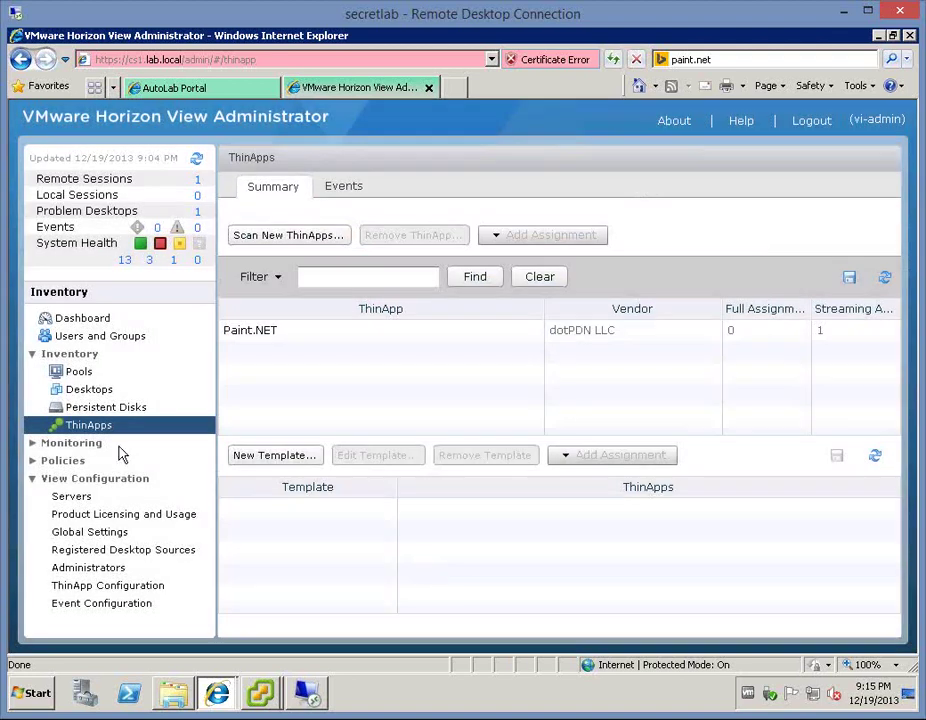
- Minimize the dc remote session and bring the Win7-C-002 console forward with input focus
left_click(309, 695)
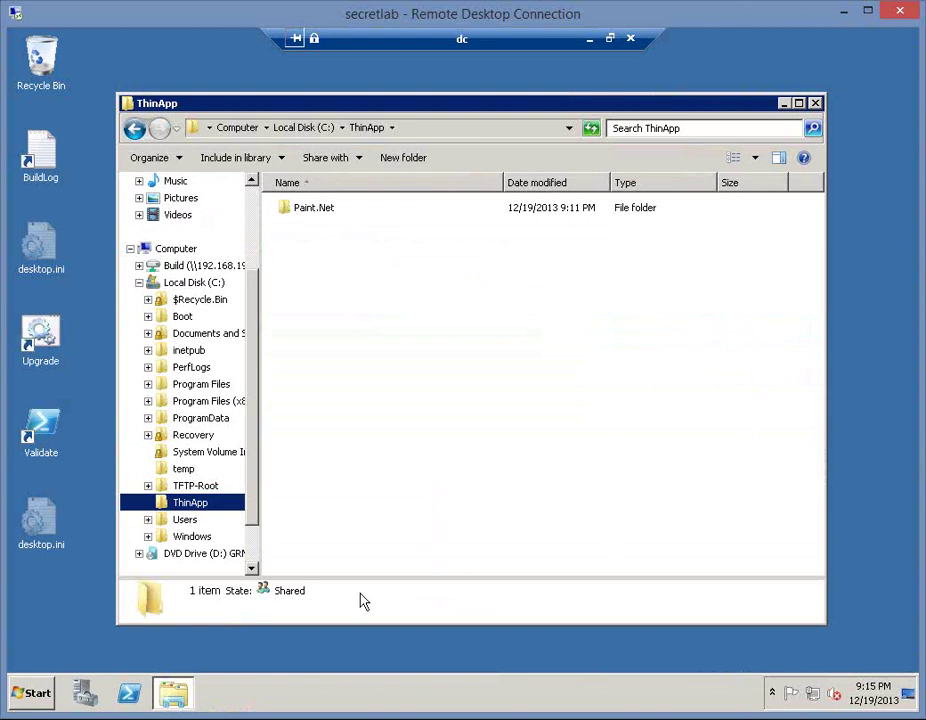
left_click(590, 40)
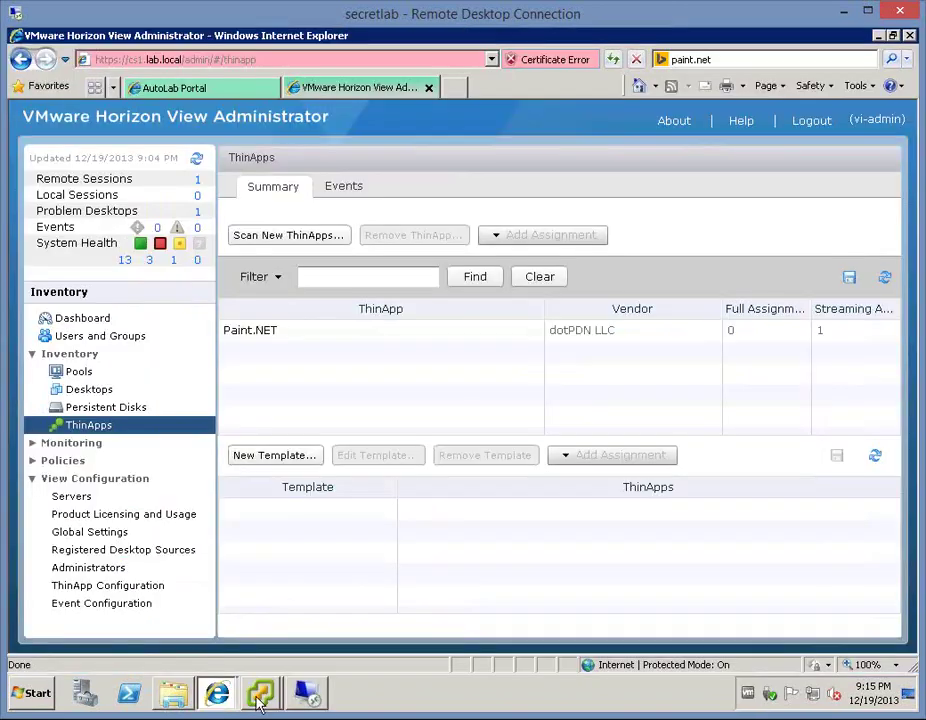
left_click(258, 700)
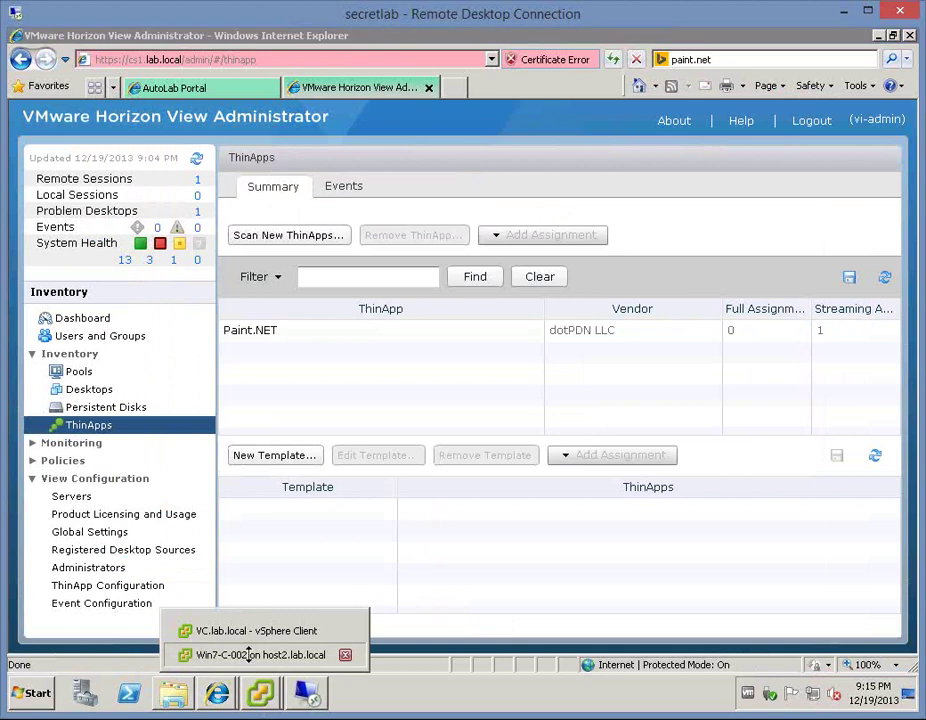
left_click(248, 655)
left_click(499, 352)
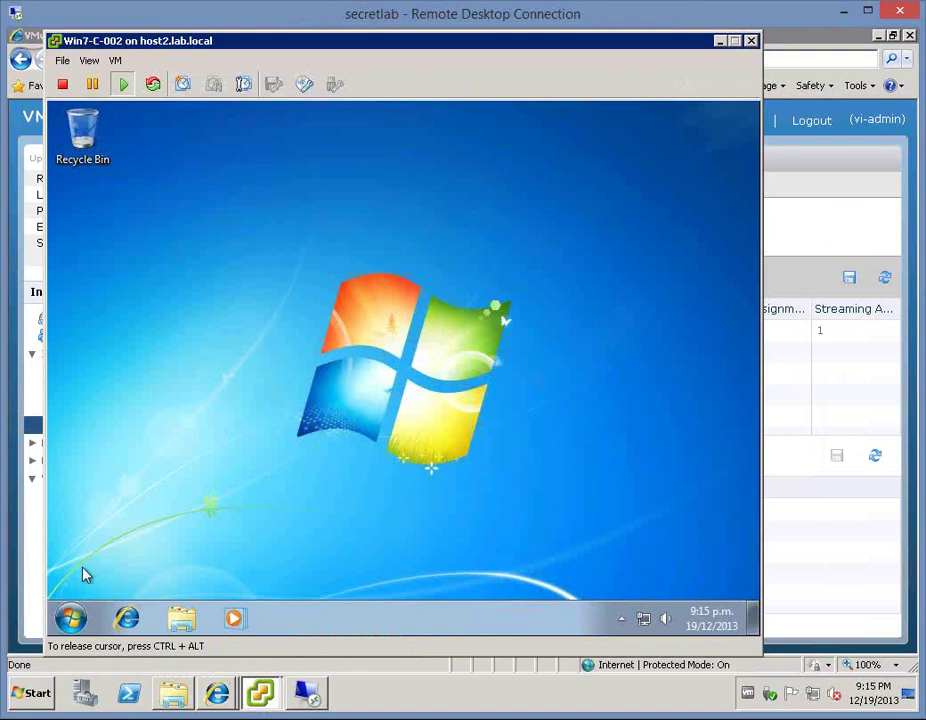
- Restart the Win7-C-002 guest from its Start menu
left_click(71, 617)
mouse_move(356, 576)
left_click(397, 551)
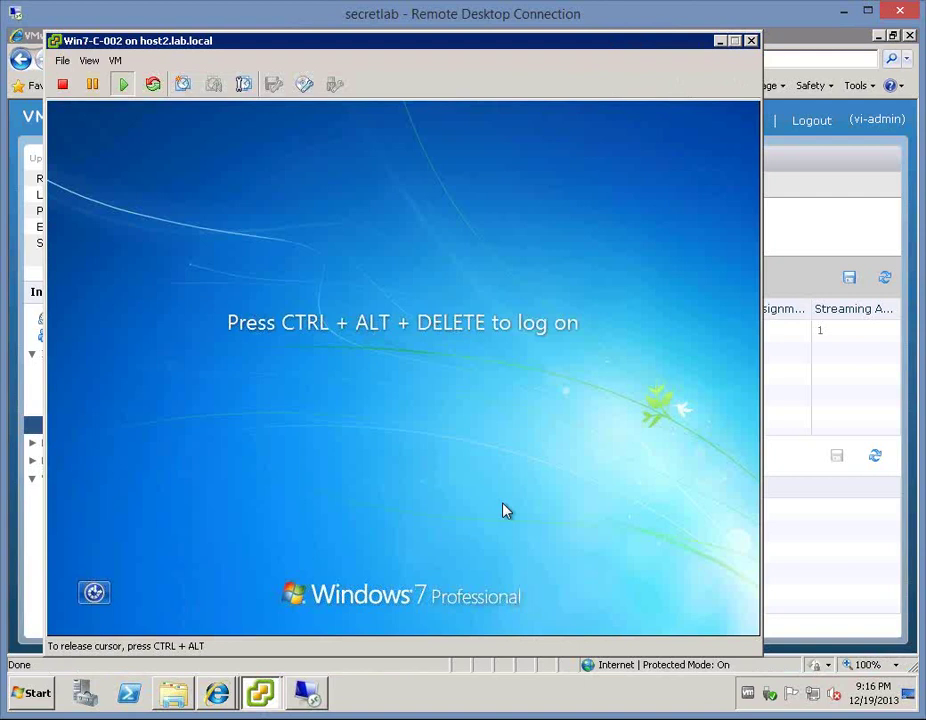
- Send Ctrl+Alt+Del to the rebooted guest to reach its password prompt
left_click(116, 61)
mouse_move(238, 97)
left_click(426, 118)
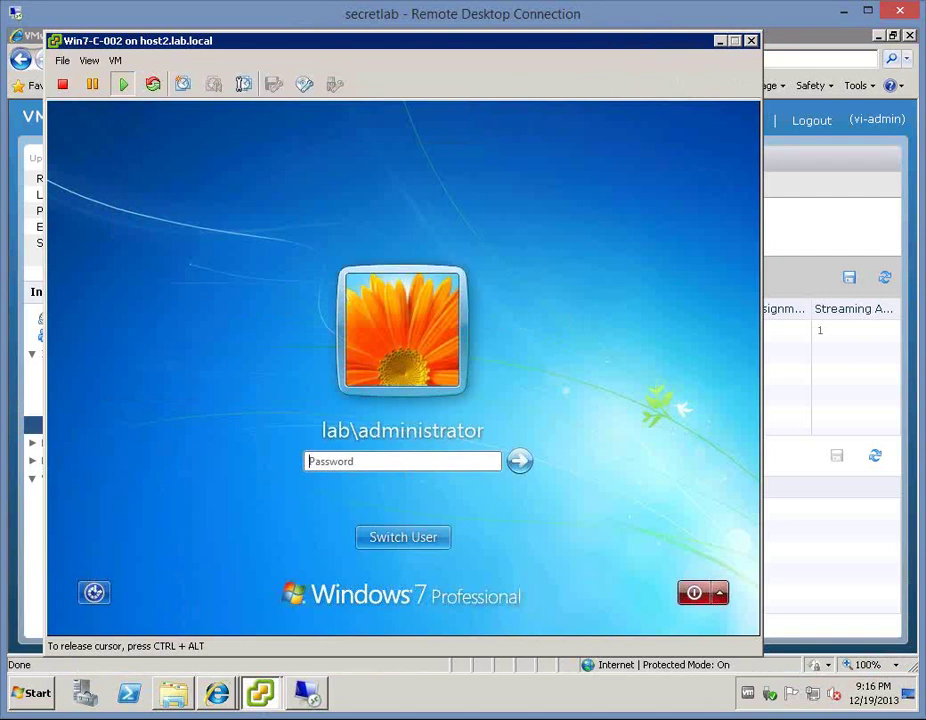
- Sign in to Win7-C-002 with the administrator password, then show the refreshed Horizon Desktops list
type("••••••••")
key("Return")
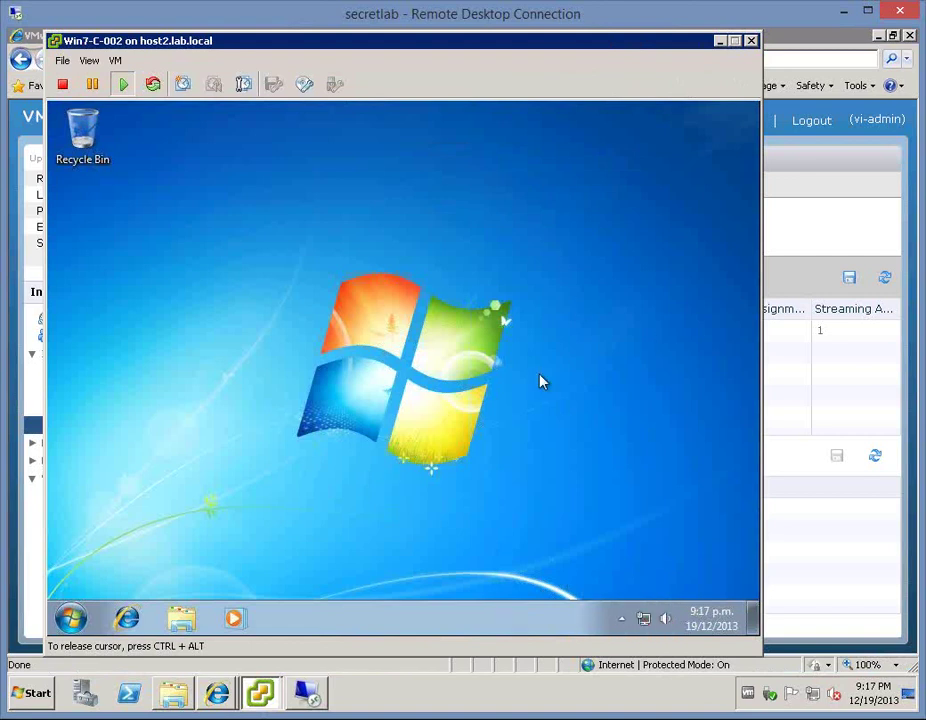
key("ctrl+alt")
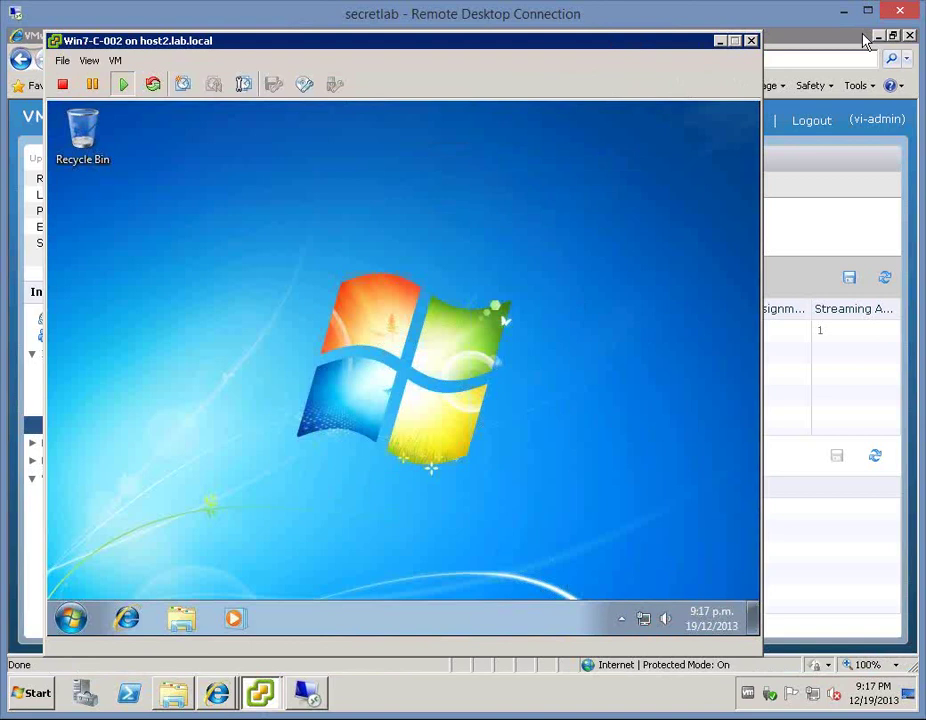
key("alt+F4")
left_click(85, 390)
left_click(89, 389)
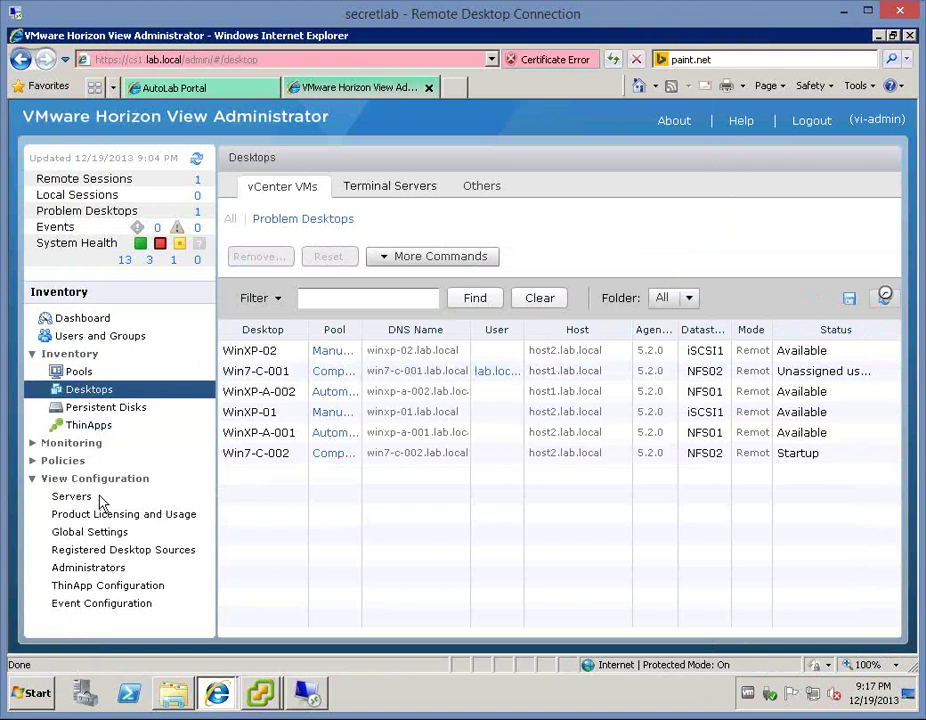
- Refresh desktop statuses with Win7-C-002 selected and glance at its guest All Programs list
left_click(450, 453)
left_click(885, 299)
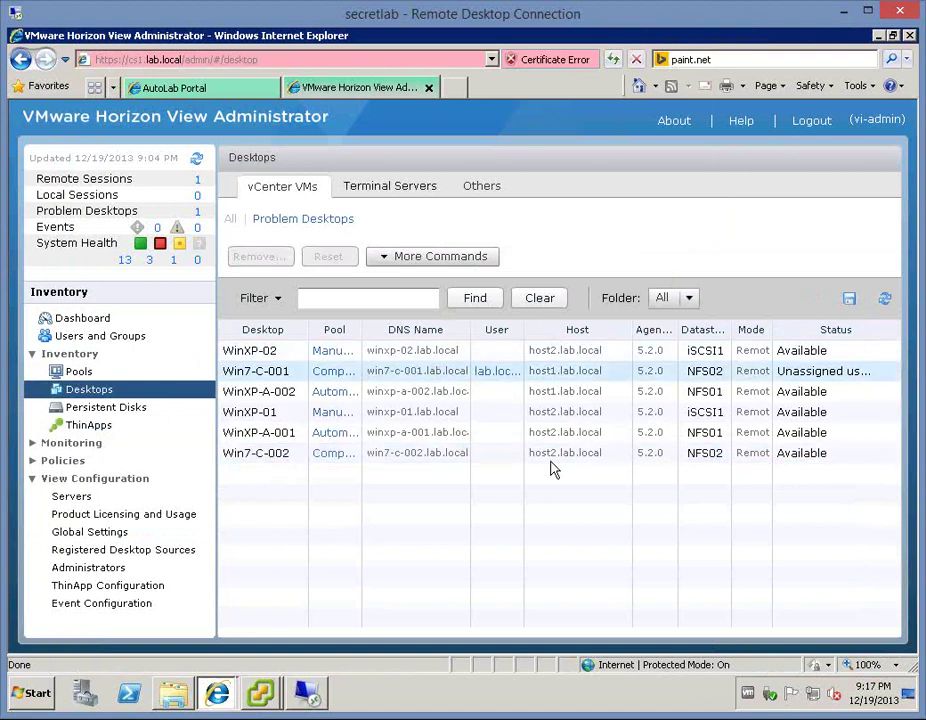
mouse_move(268, 697)
left_click(273, 661)
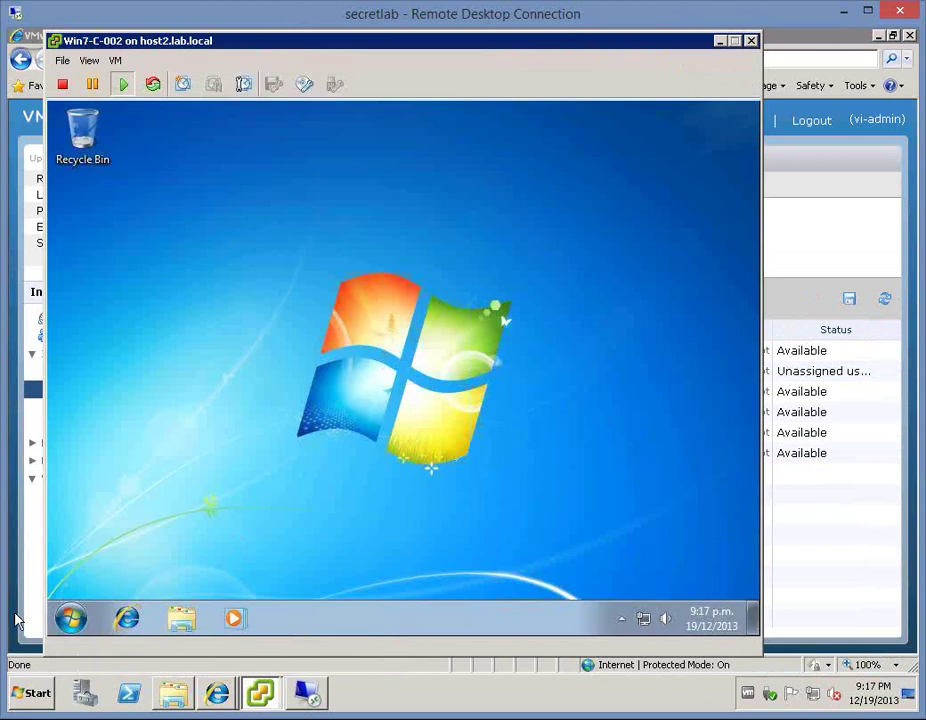
left_click(72, 619)
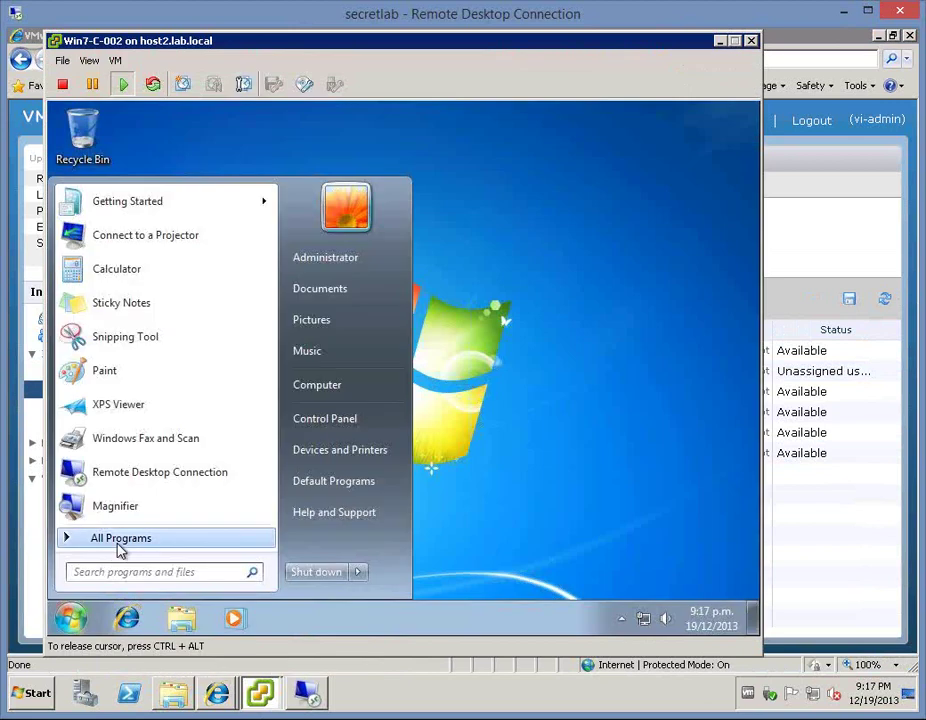
left_click(118, 540)
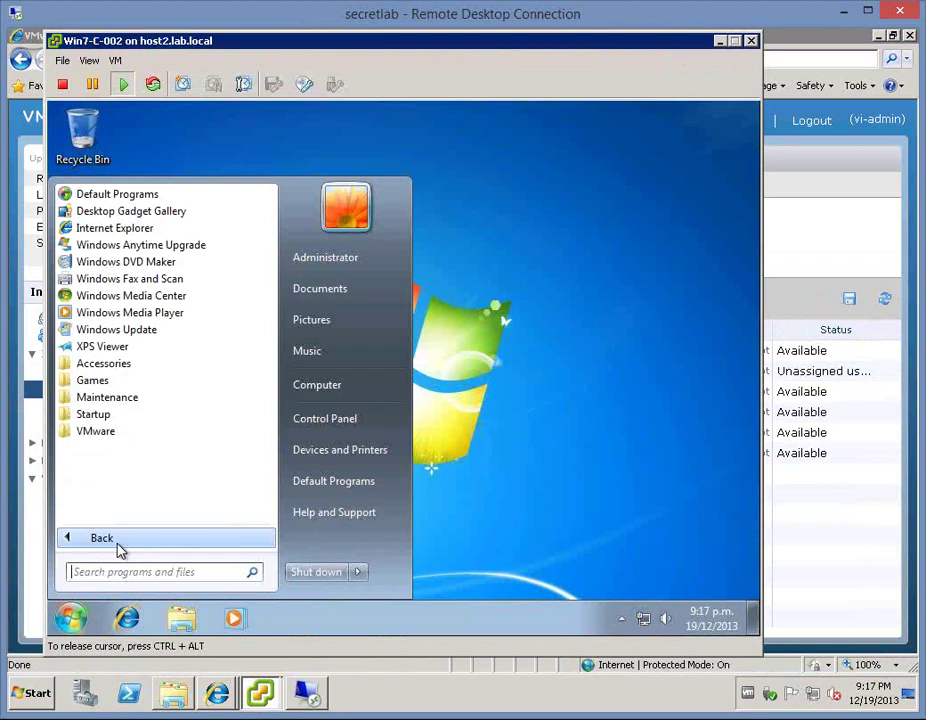
left_click(641, 372)
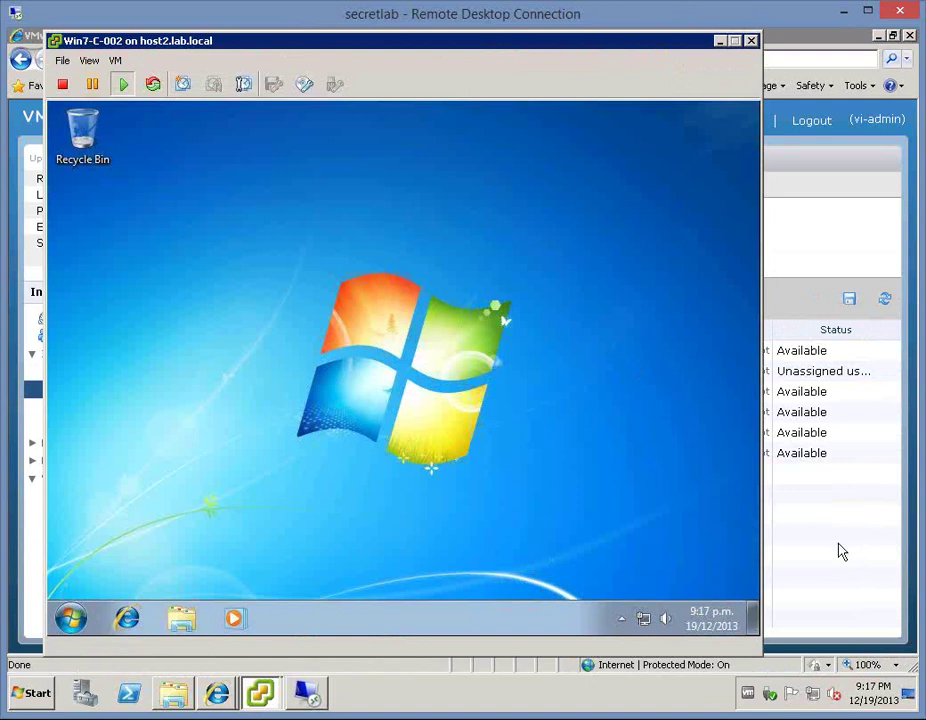
left_click(818, 42)
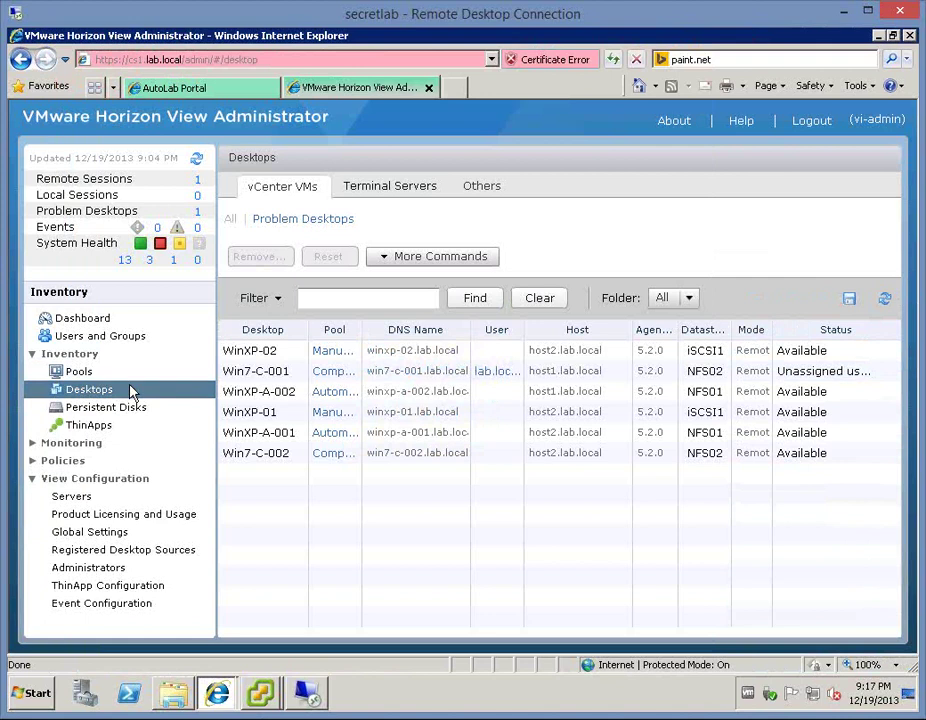
- Confirm Win7-C-002's summary lists no ThinApps, then go back to the ThinApps page
left_click(250, 458)
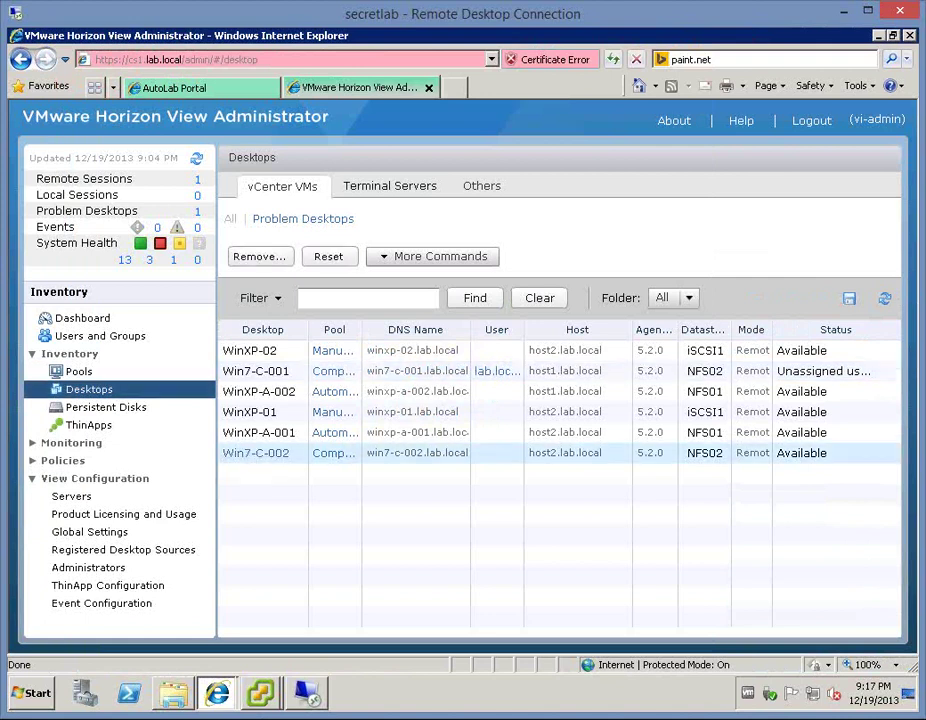
double_click(248, 455)
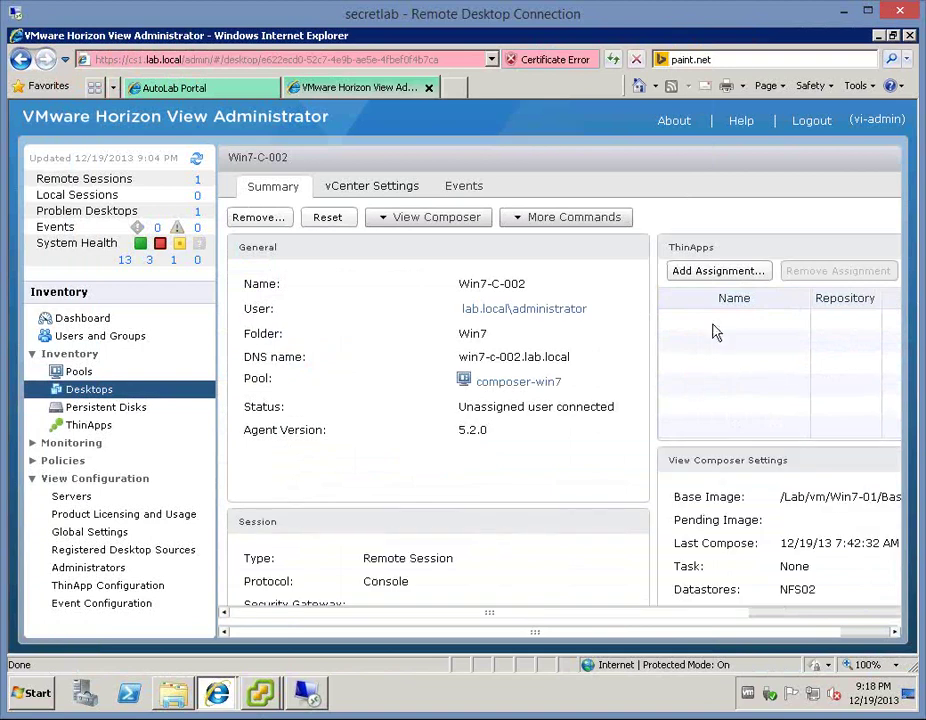
left_click(757, 272)
left_click(73, 427)
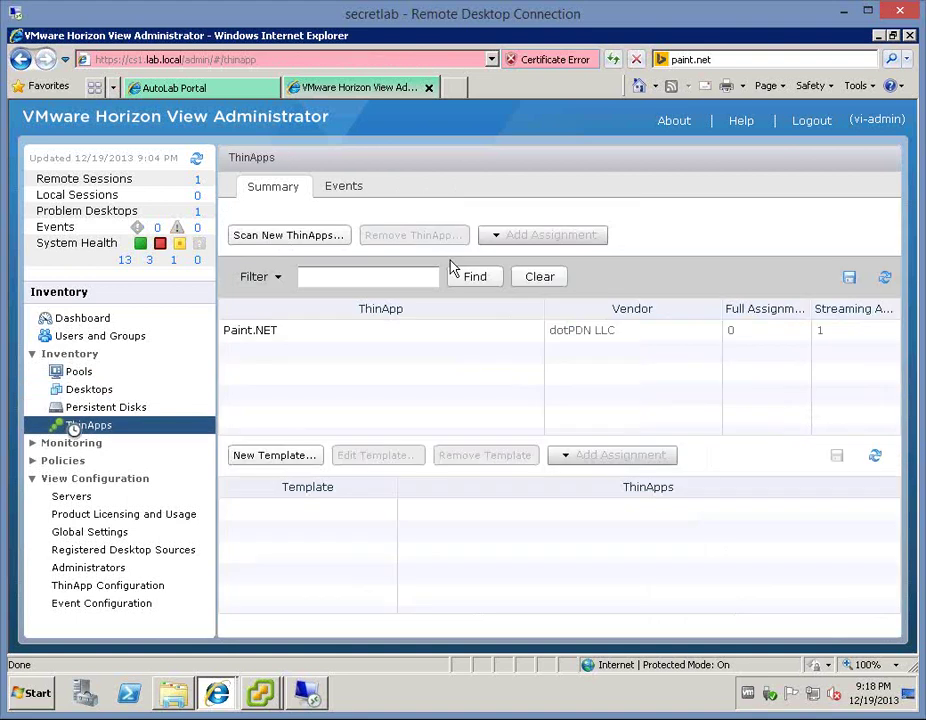
- Select Paint.NET, then list the Automatic-XP, Composer-Win7 and Manual-XP pools
left_click(380, 336)
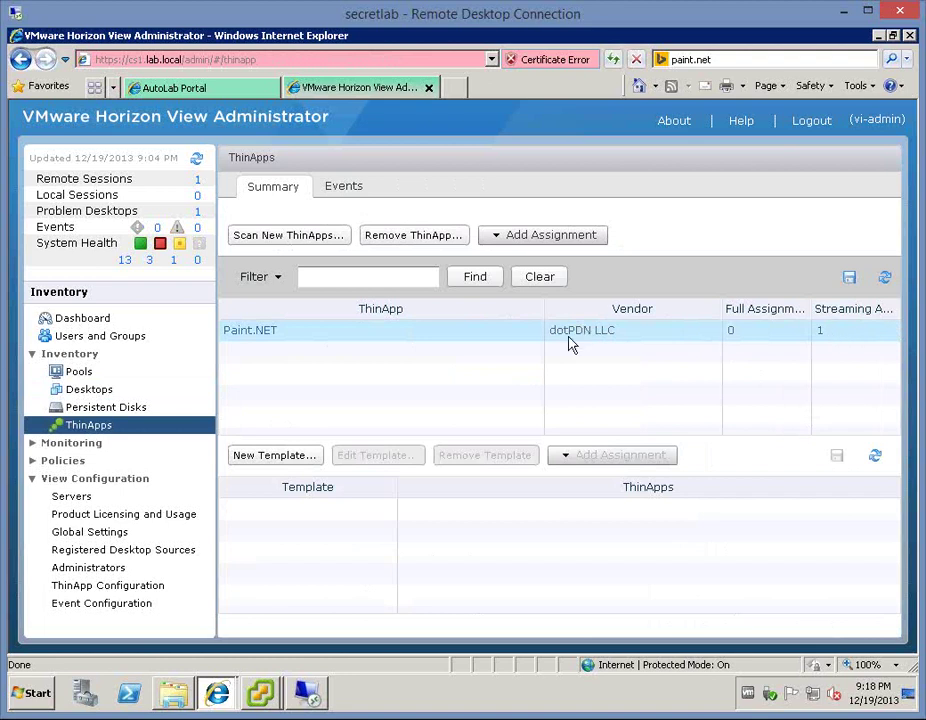
left_click(66, 373)
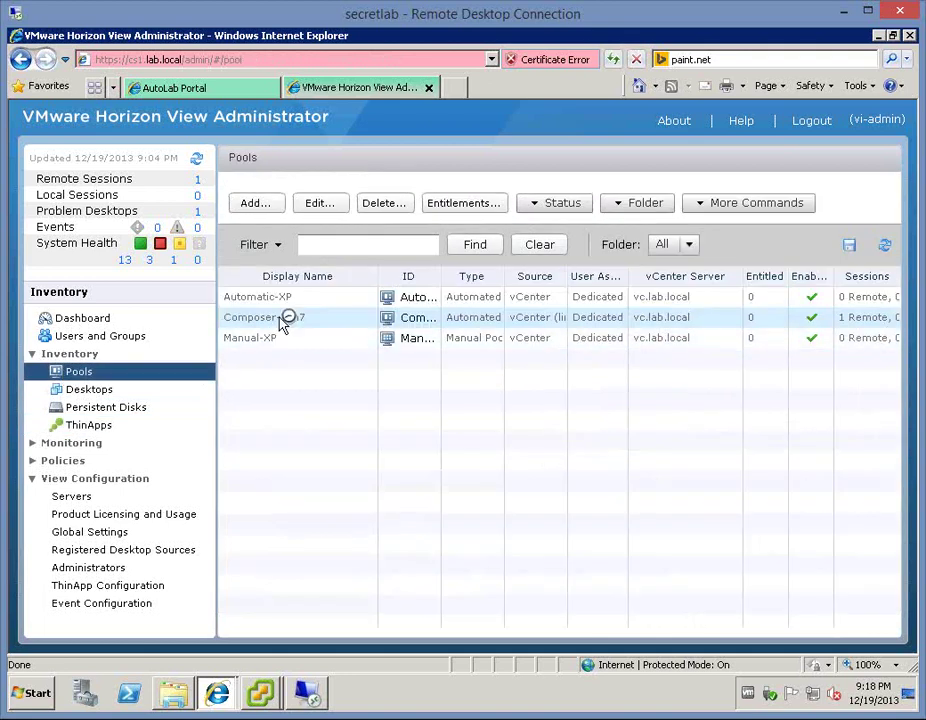
left_click(281, 319)
left_click(255, 340, "ctrl")
left_click(259, 318)
- Review Composer-Win7's pool settings and close them without changes
left_click(322, 205)
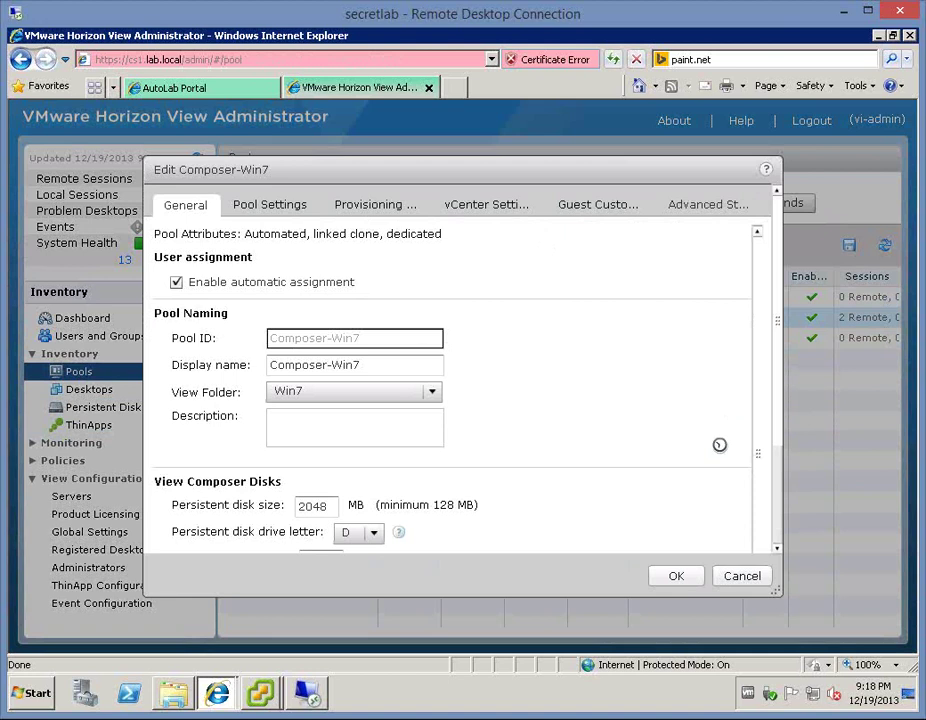
left_click(741, 578)
left_click(292, 322)
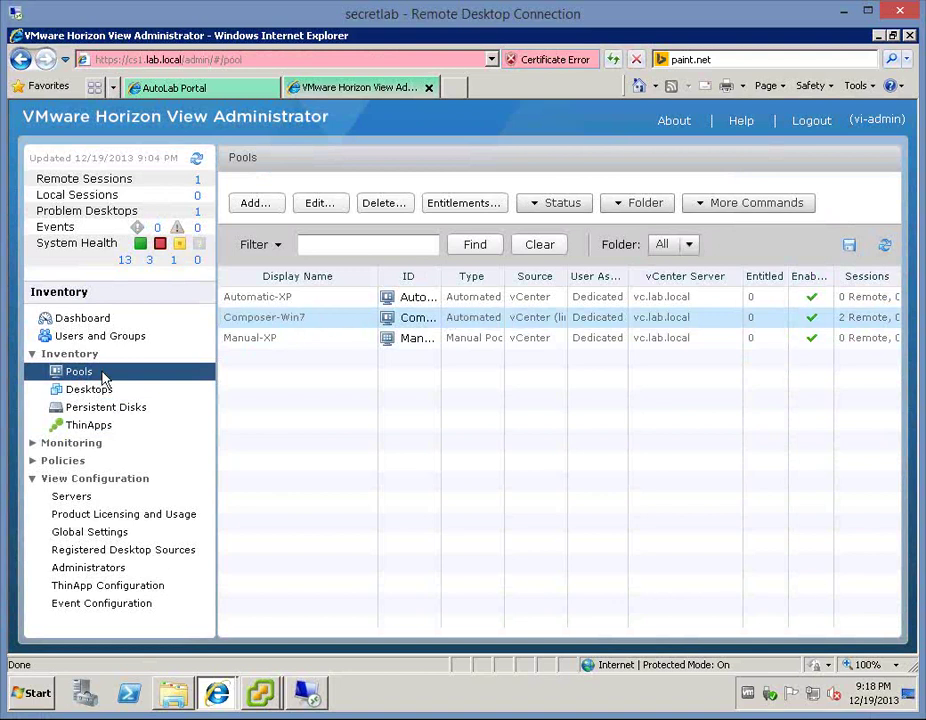
left_click(94, 392)
- Browse the pools list, viewing Composer-Win7's actions menu without choosing anything
left_click(95, 369)
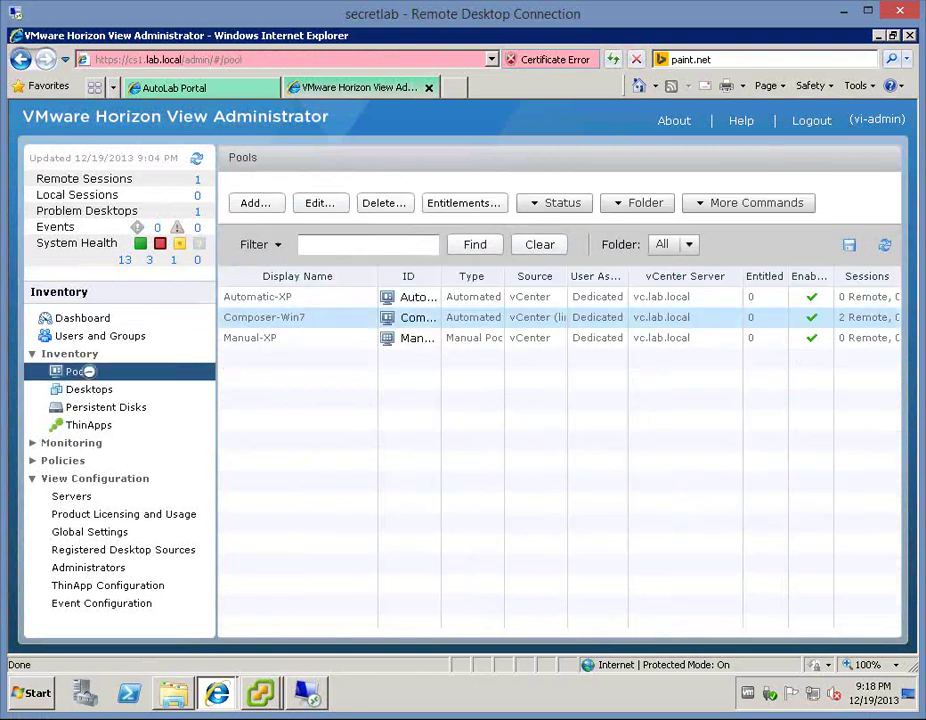
left_click(294, 321)
right_click(576, 325)
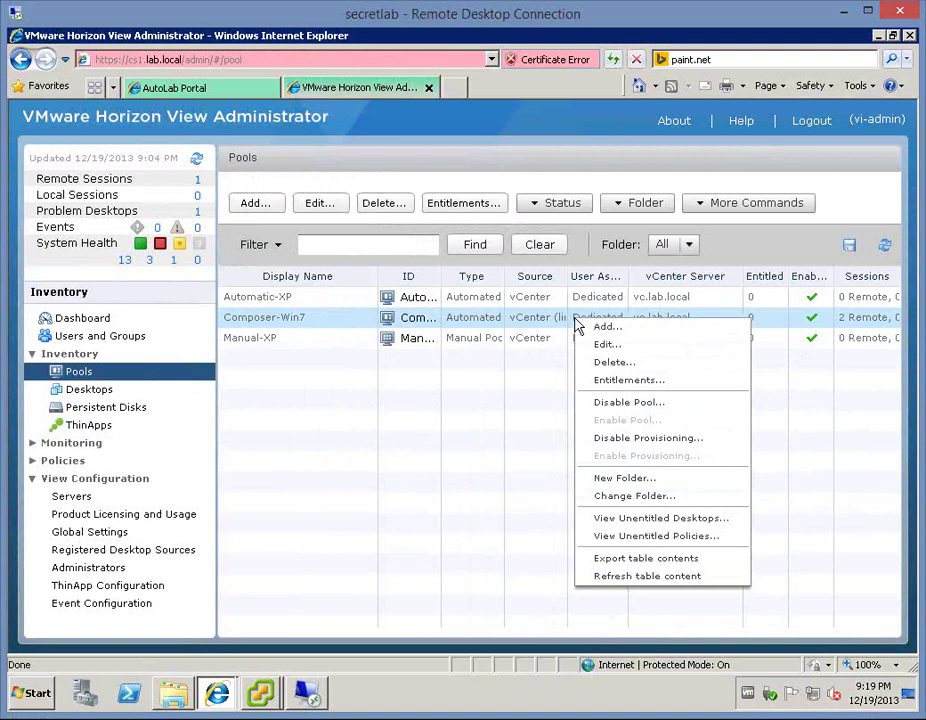
left_click(260, 320)
left_click(263, 300)
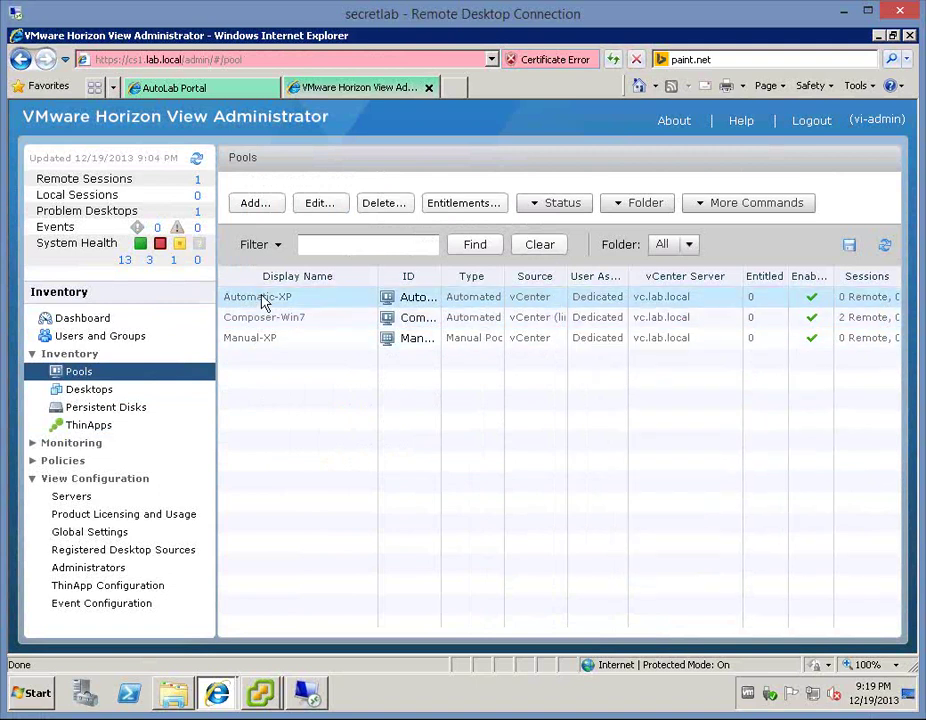
key("Down")
key("Down")
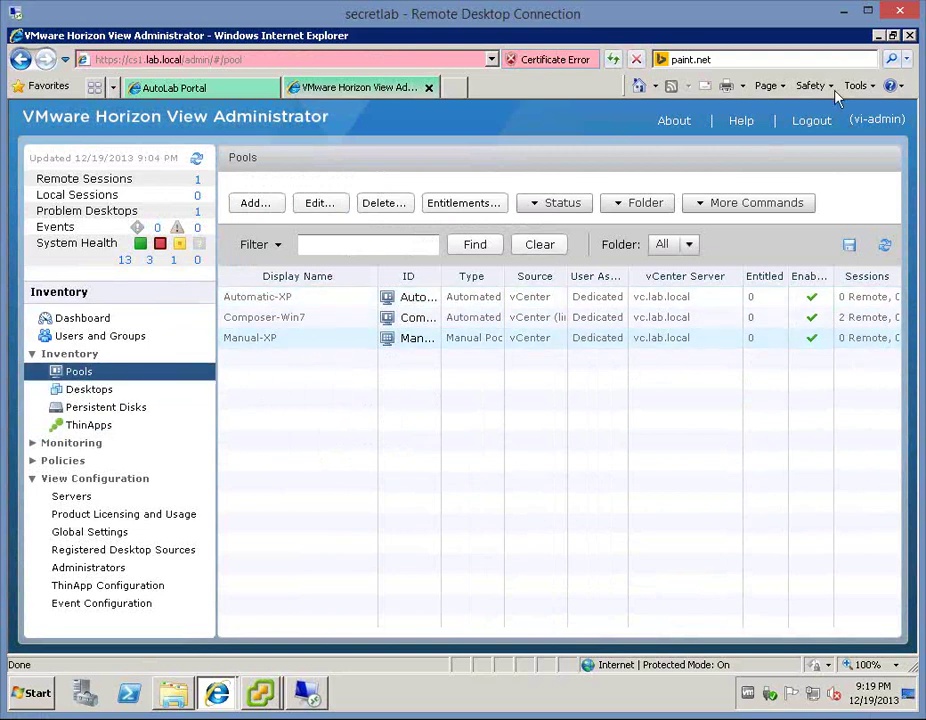
- Close Internet Explorer with all its tabs and minimize the Win7-C-002 console
left_click(909, 36)
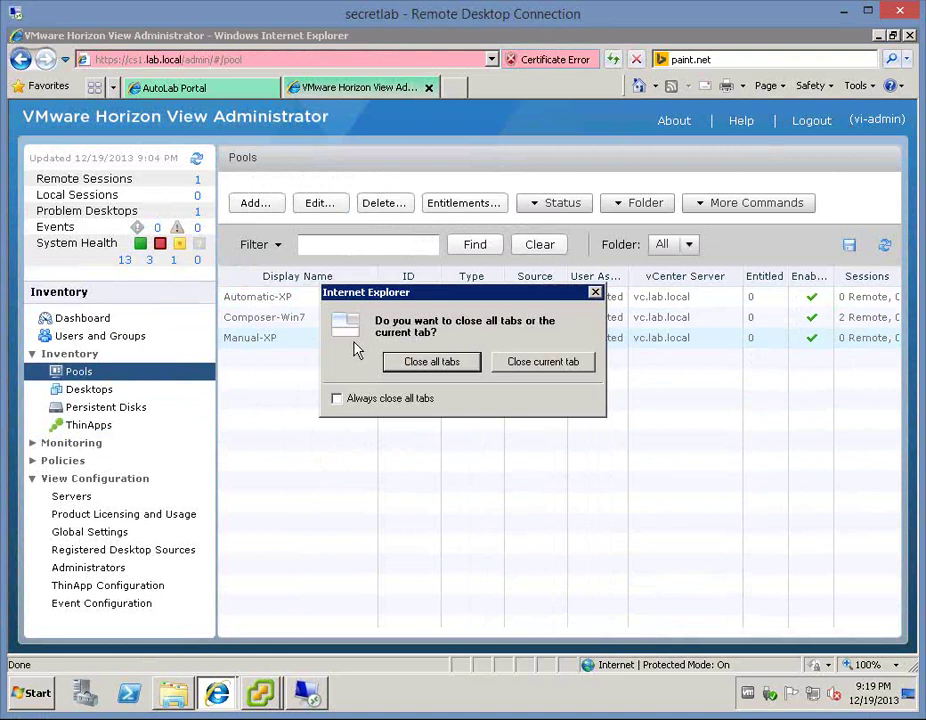
left_click(450, 362)
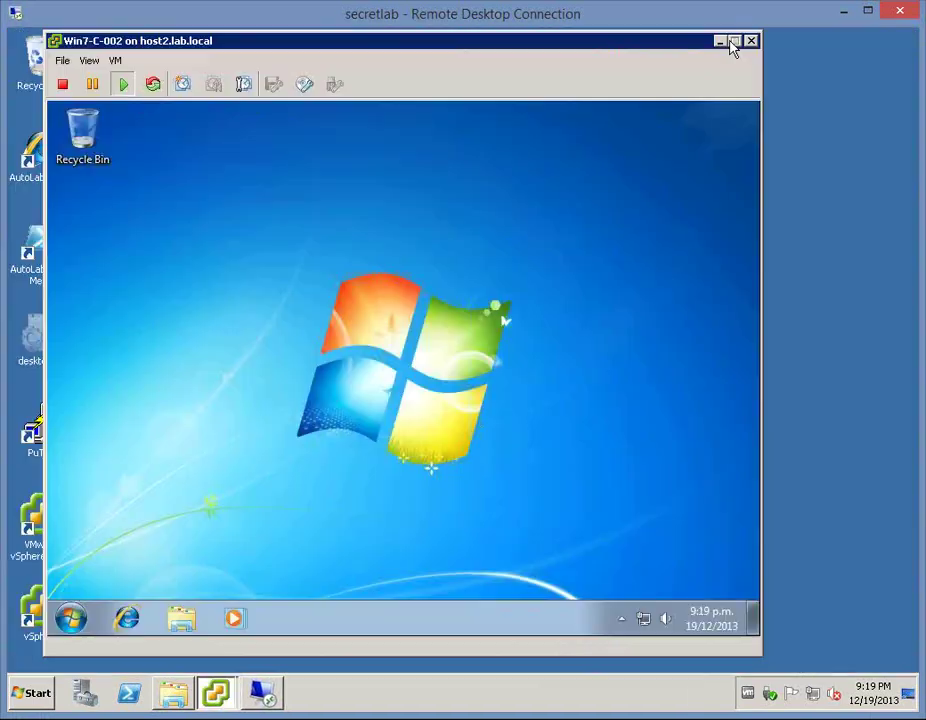
left_click(720, 42)
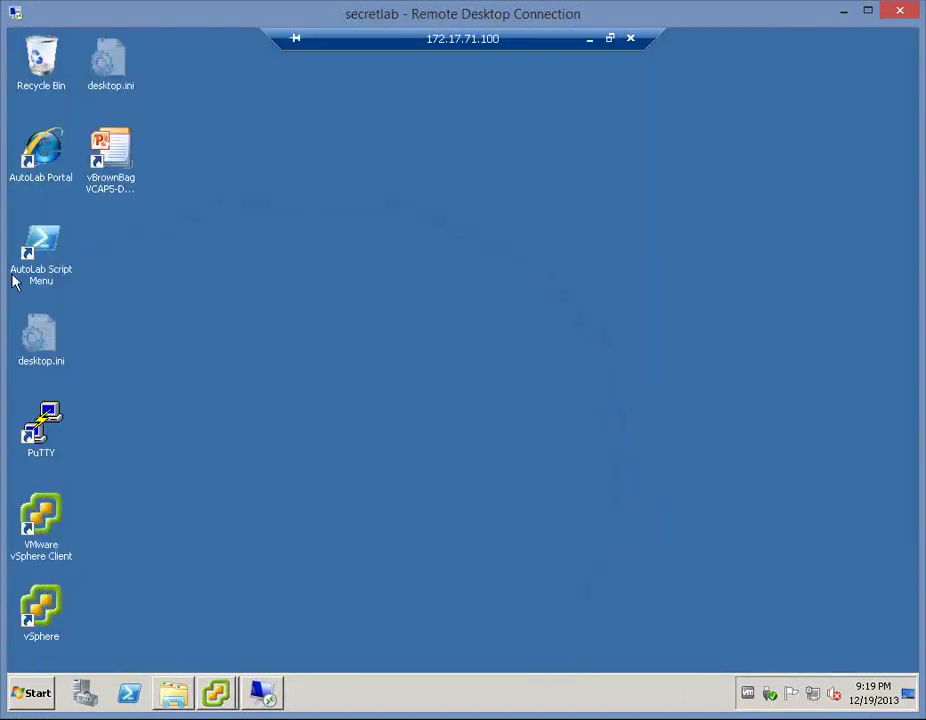
- Open View Administrator from the AutoLab Portal, continuing past the certificate warning, maximized
double_click(54, 147)
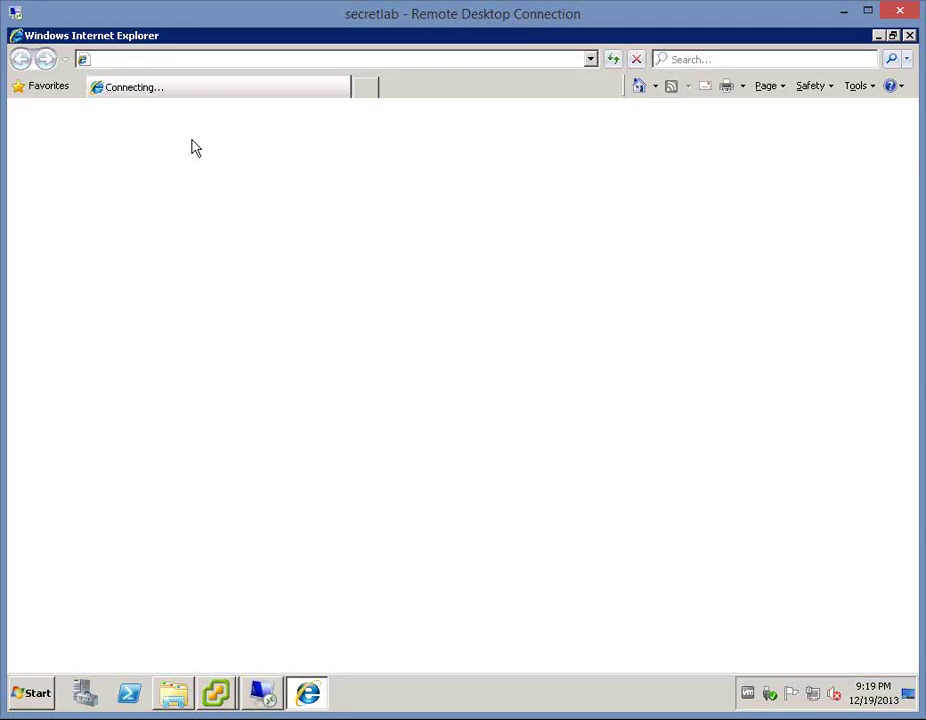
scroll(512, 540, "down", 3)
left_click(514, 555)
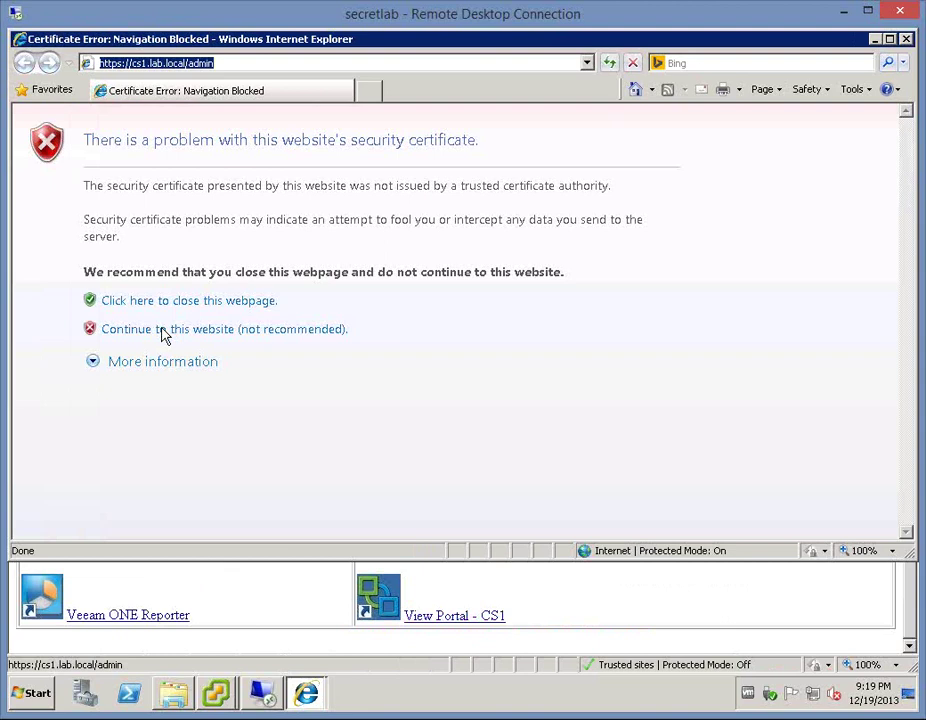
left_click(165, 334)
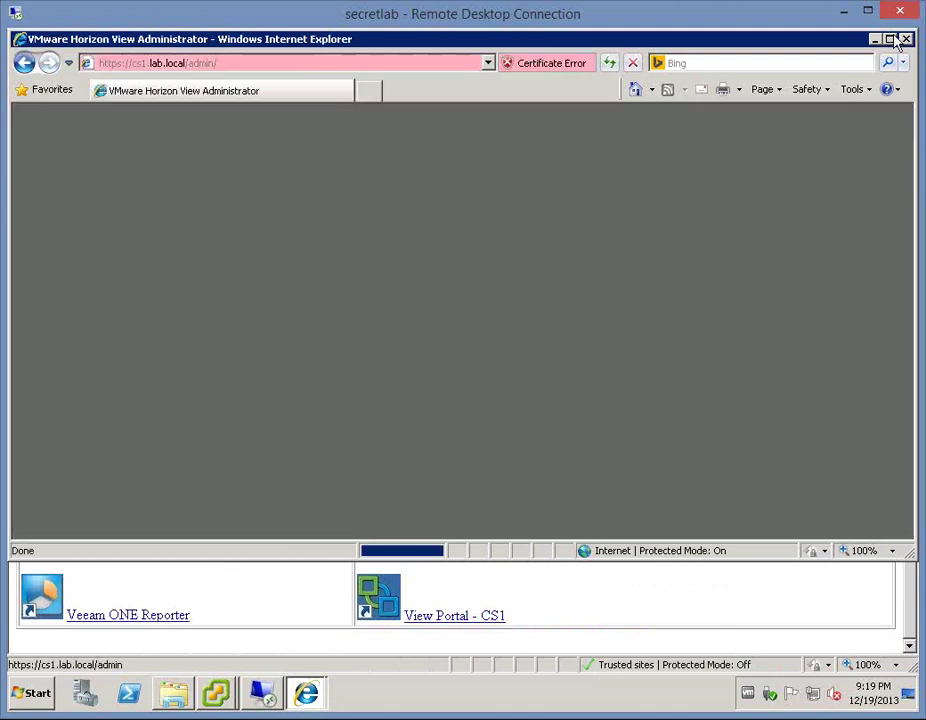
left_click(891, 40)
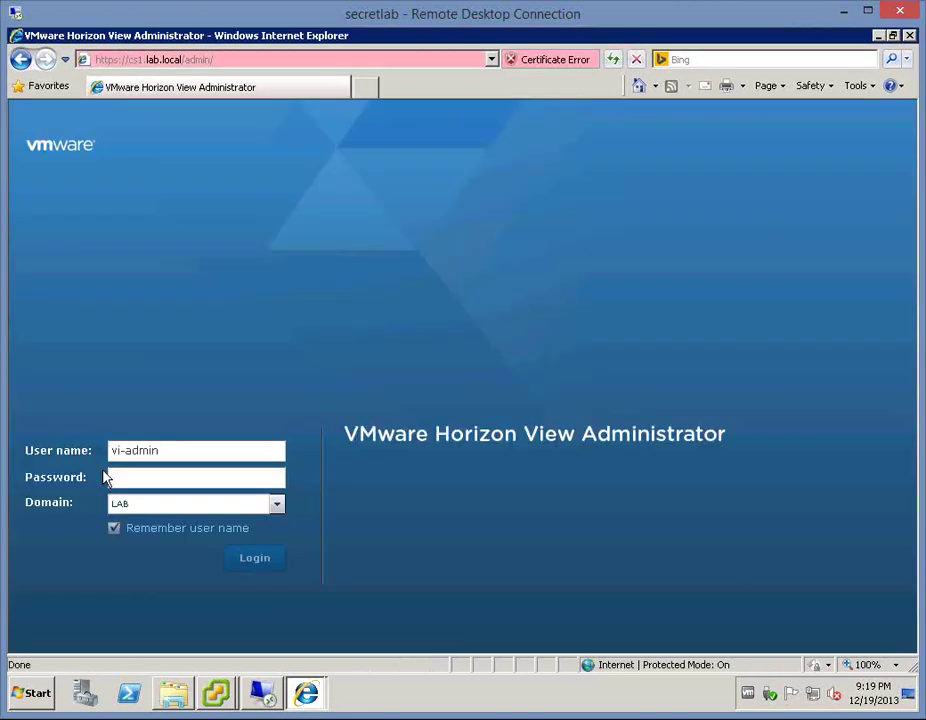
- Sign in to View Administrator with the admin password
left_click(130, 479)
type("********")
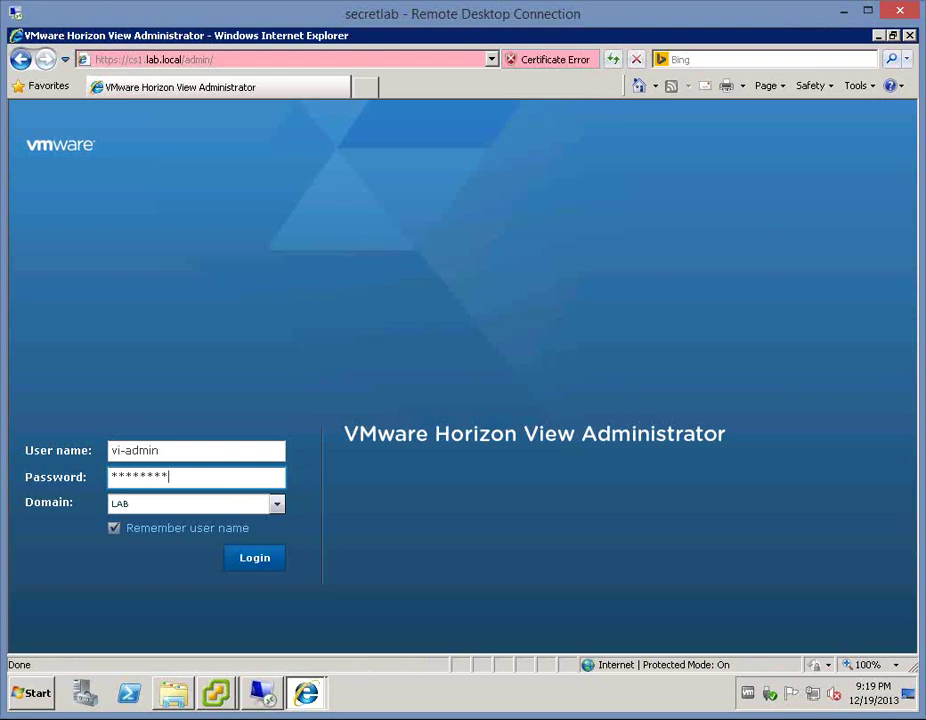
key("Return")
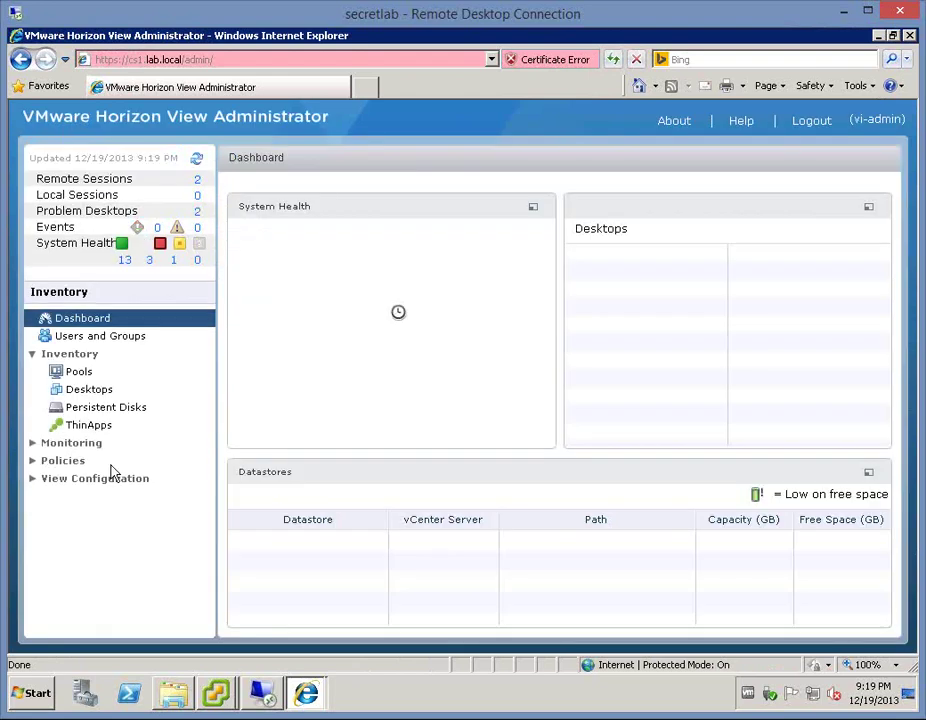
- Open the Composer-Win7 pool's Entitlements
left_click(97, 375)
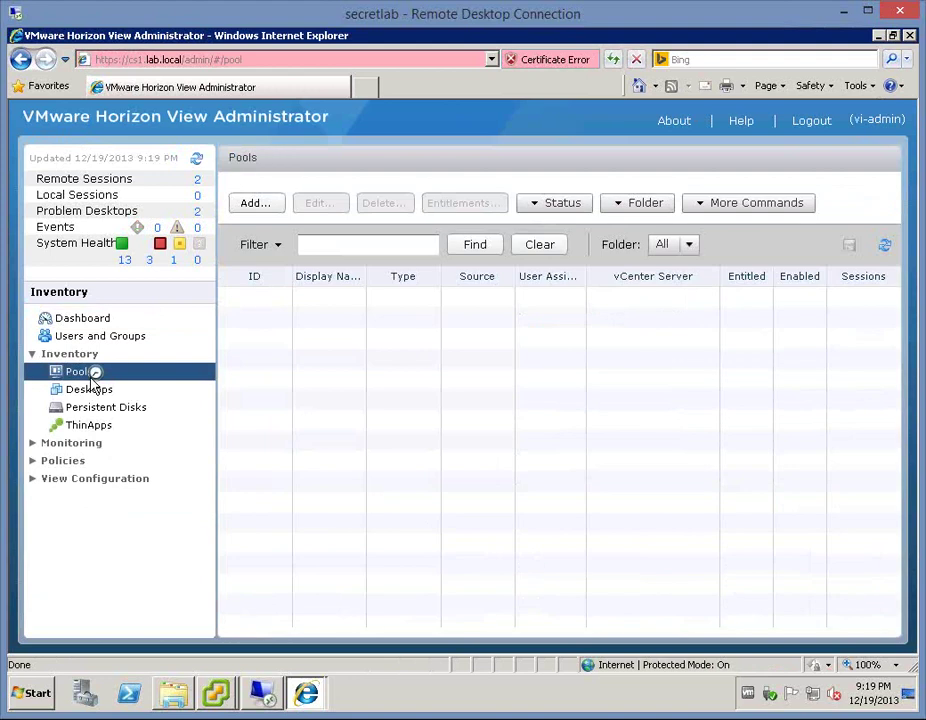
left_click(263, 320)
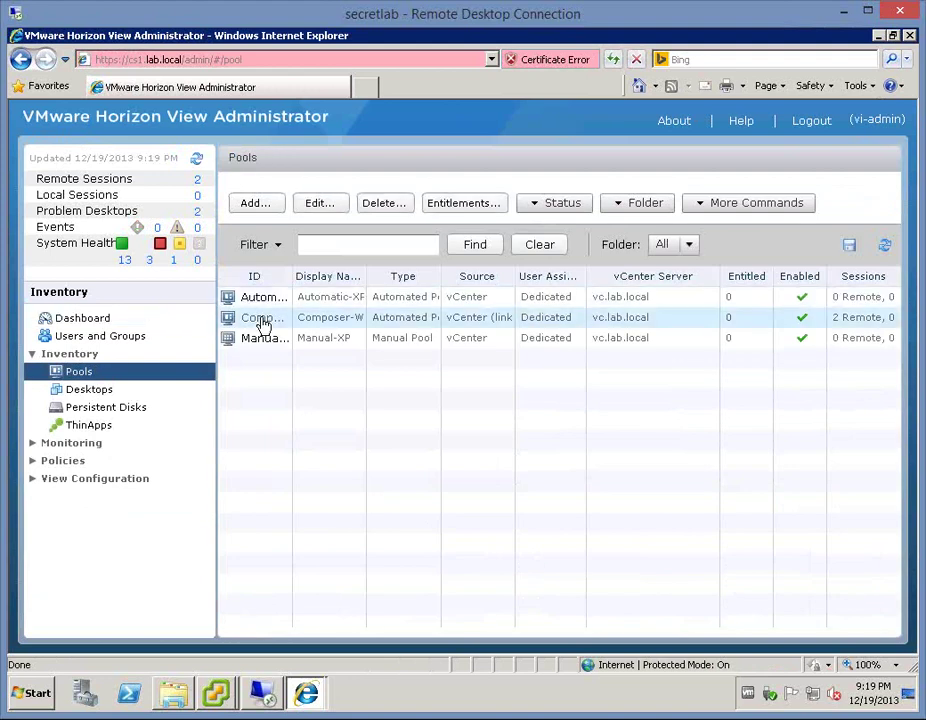
left_click(263, 320)
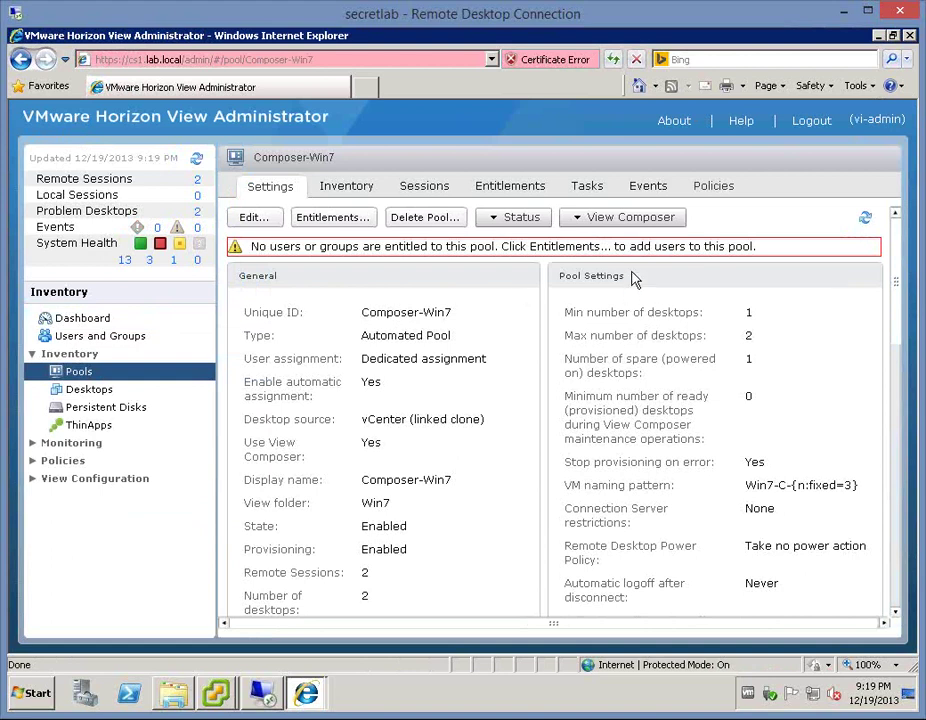
left_click(512, 186)
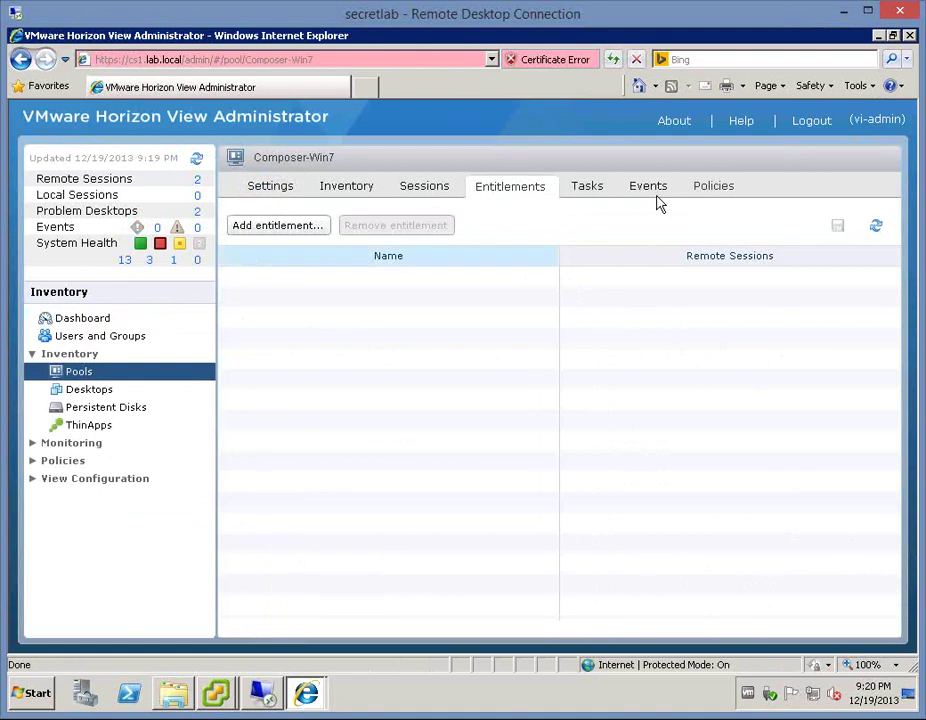
- Search 'domain users' and entitle Domain Users/lab.local to the pool
left_click(290, 229)
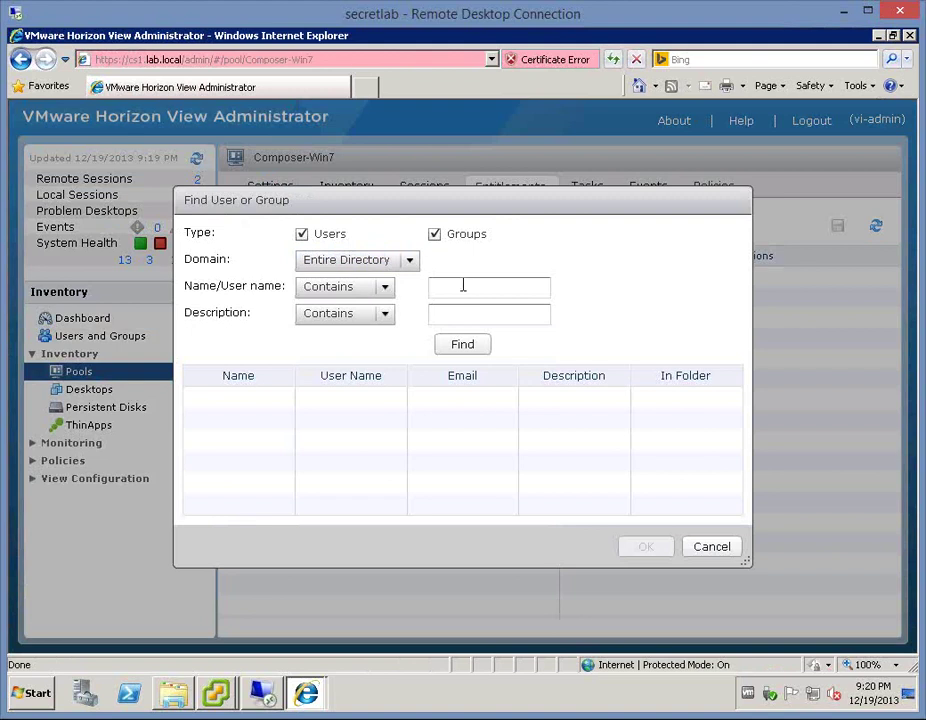
type("domain users")
key("Return")
left_click(650, 400)
key("Return")
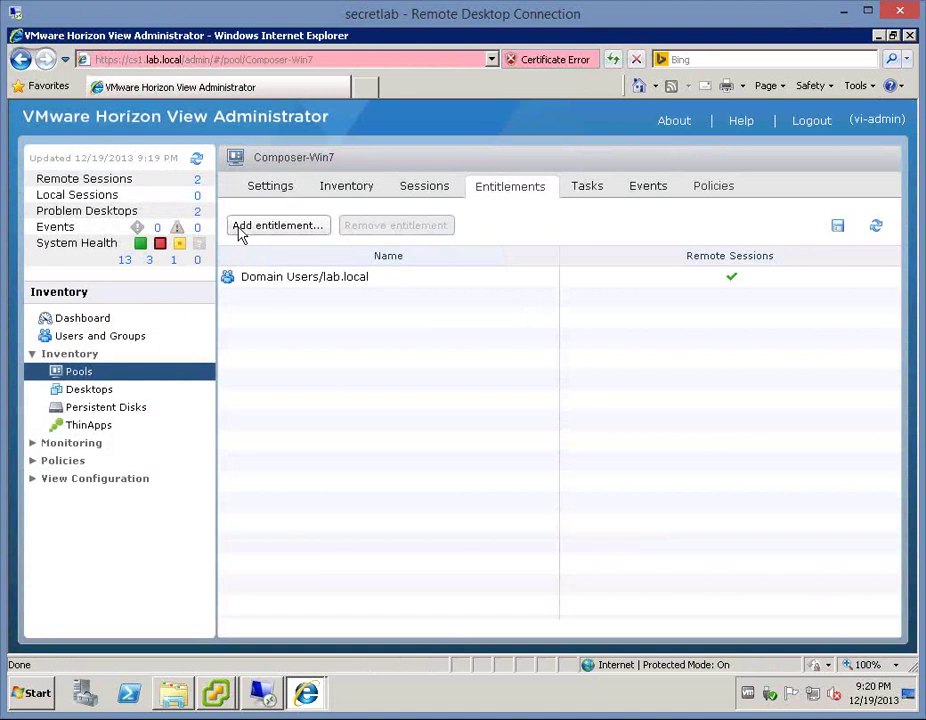
- Check the pool's Status options unchanged, then list Desktops with the Desktop column widened
left_click(272, 186)
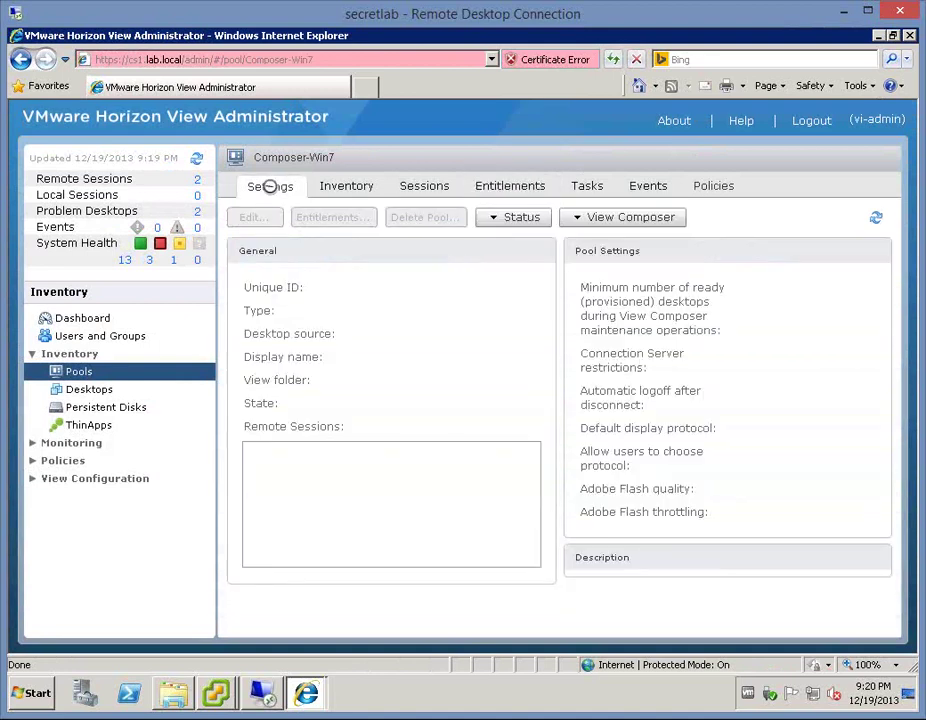
left_click(521, 220)
left_click(488, 161)
left_click(90, 391)
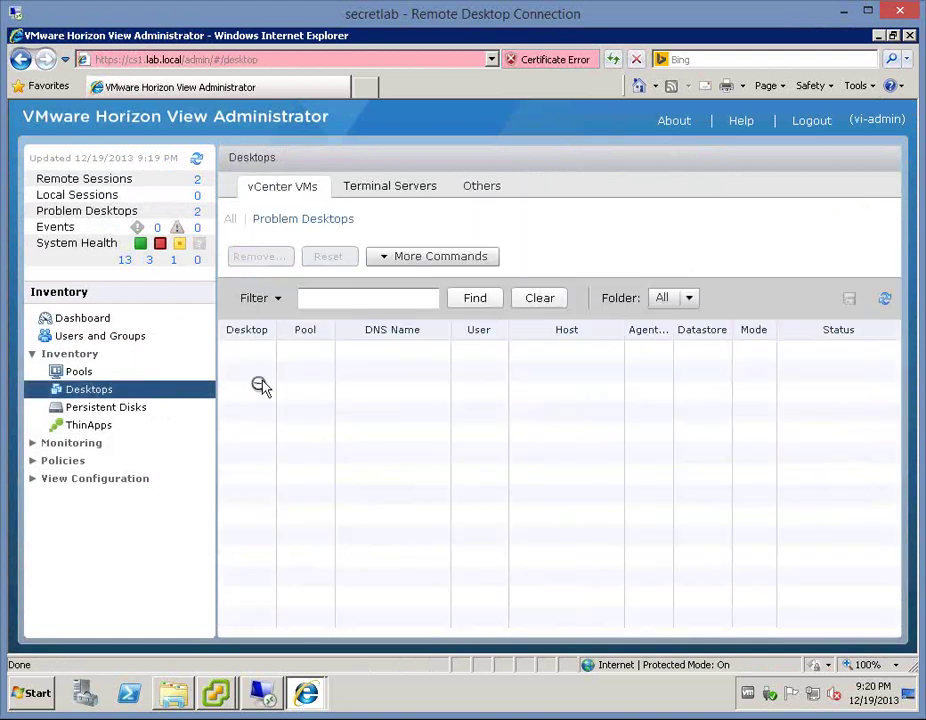
left_click_drag(283, 337, 387, 461)
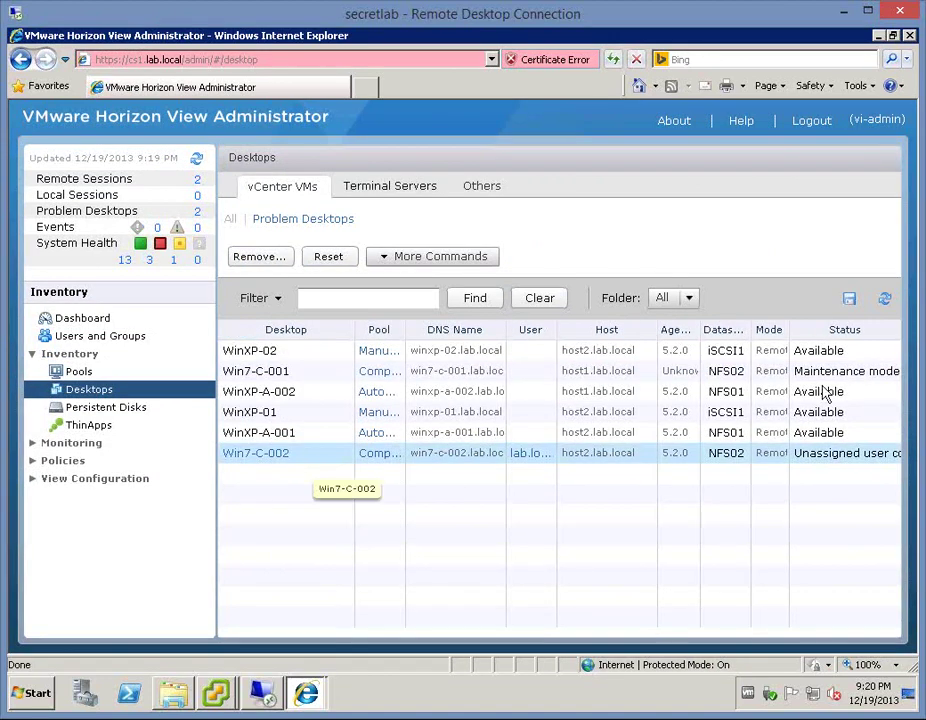
- Add Paint.NET as a ThinApp assignment on Win7-C-002's summary and confirm with OK
double_click(256, 453)
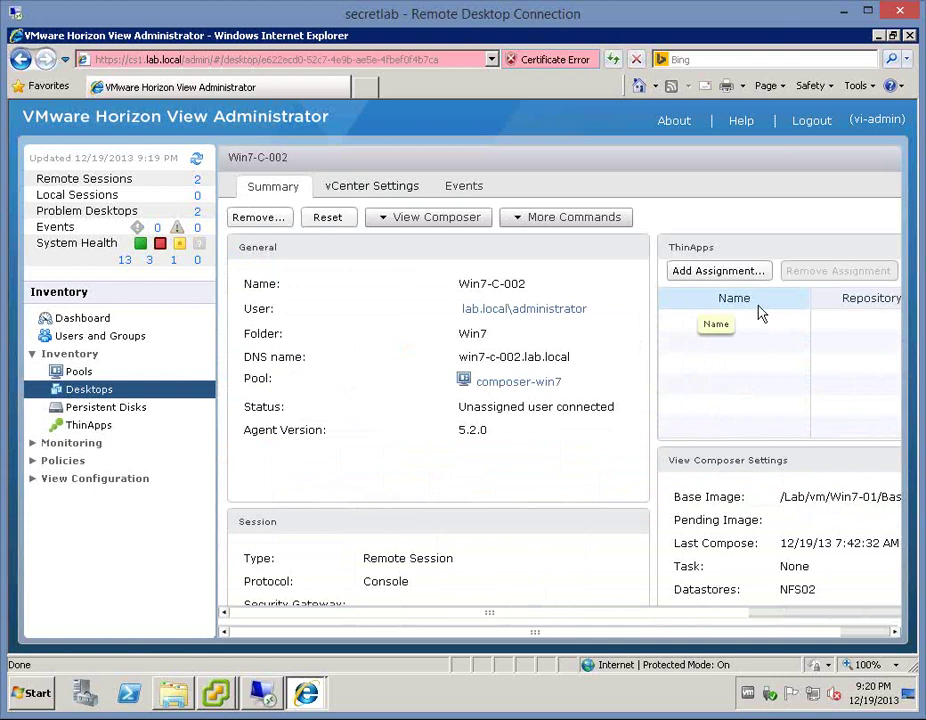
left_click(718, 271)
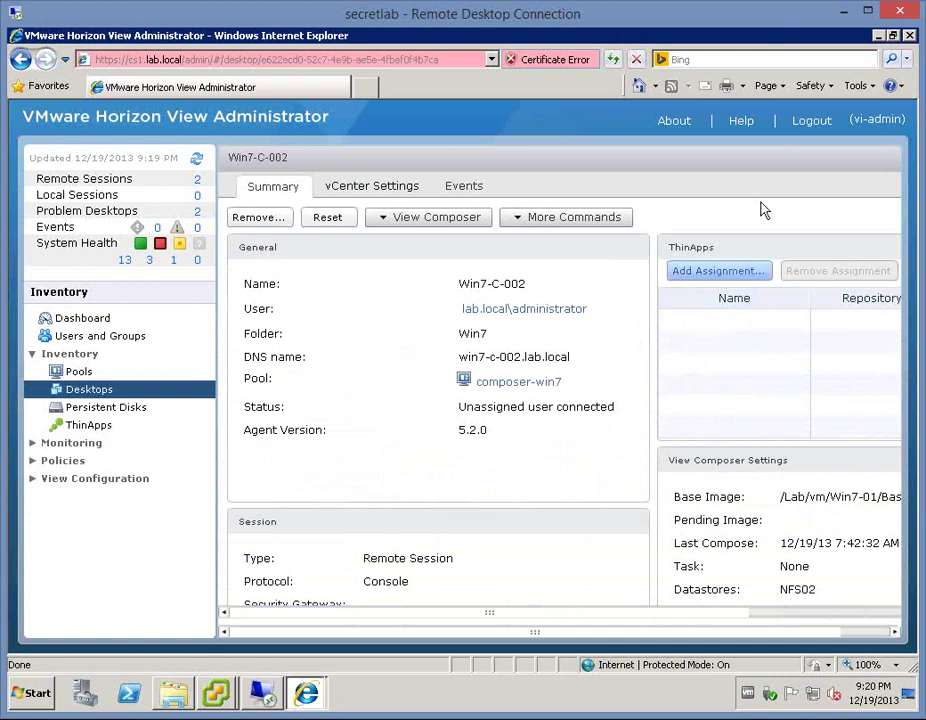
left_click(731, 270)
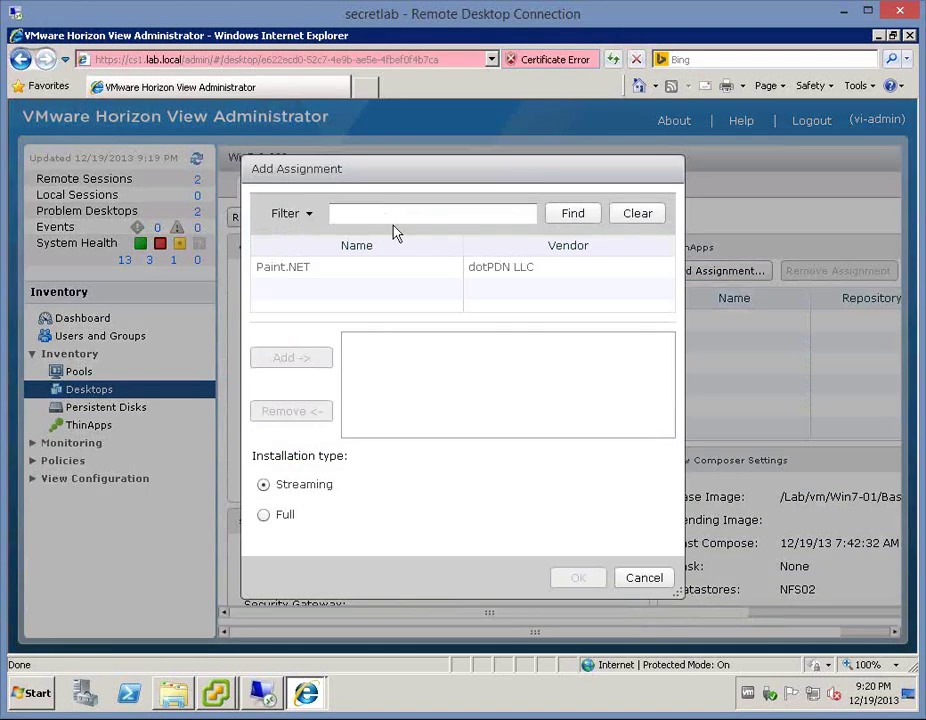
left_click(314, 270)
left_click(290, 360)
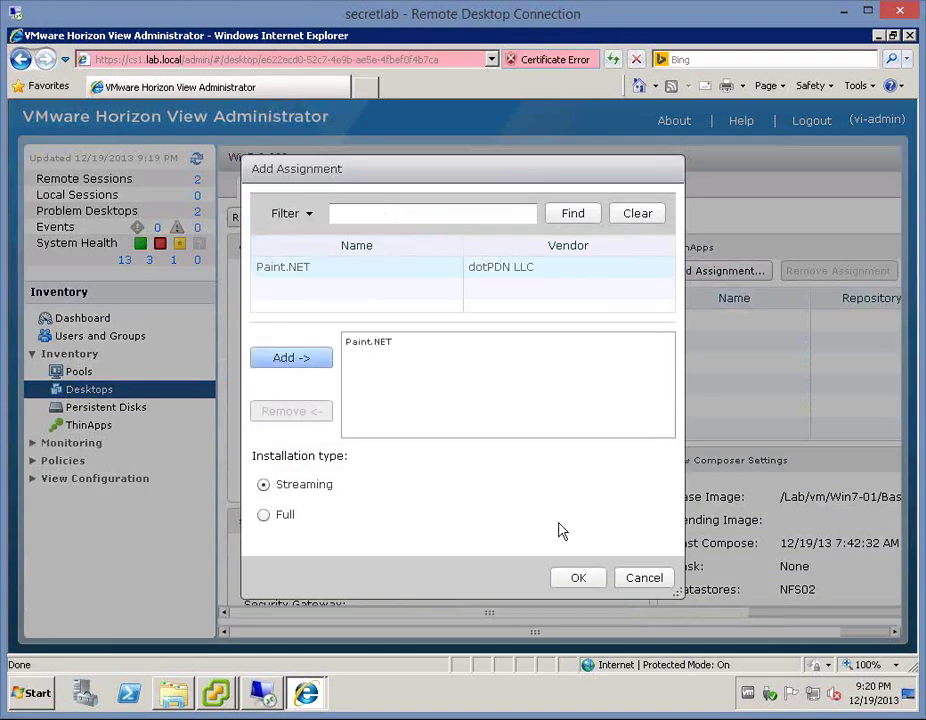
left_click(577, 578)
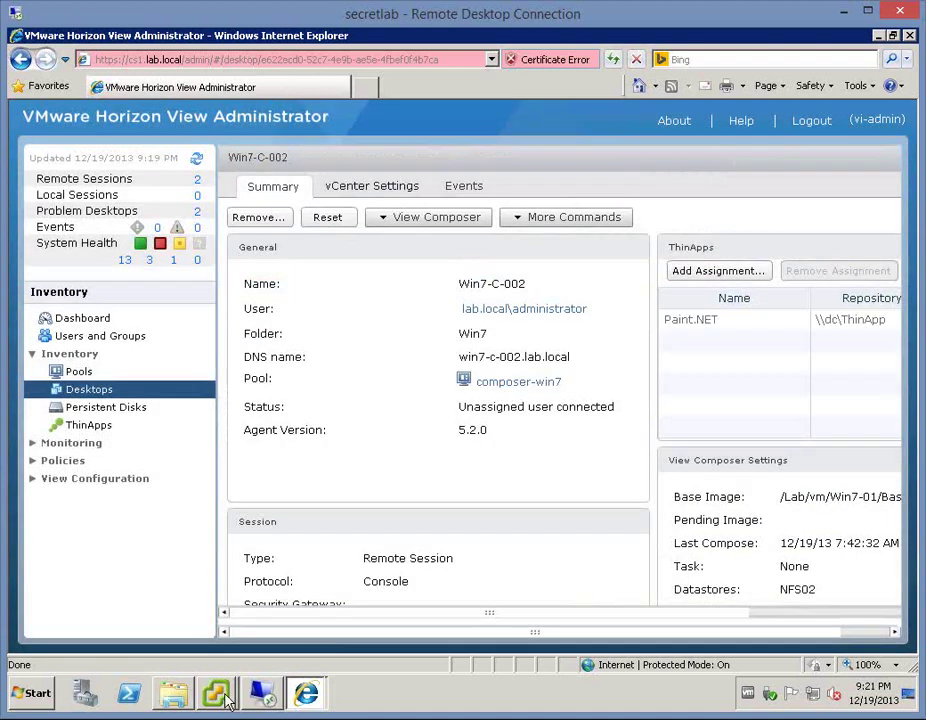
- Bring the Win7-C-002 console forward and dismiss its Action Center notification
left_click(216, 695)
left_click(230, 655)
left_click(612, 588)
left_click(619, 568)
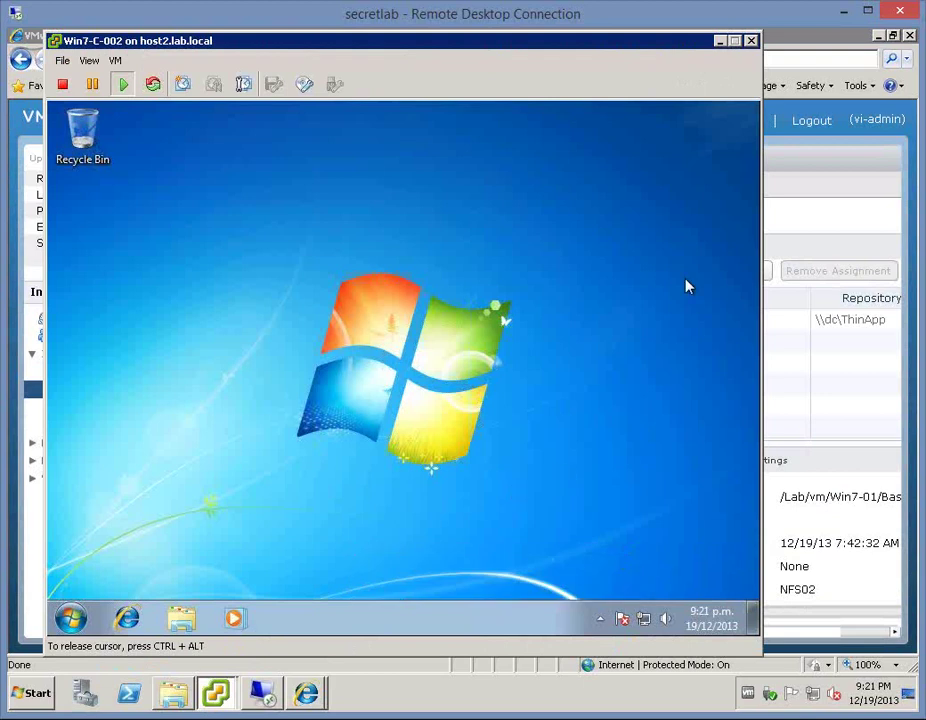
- Search the guest's Start menu for \\dc\thinapp, check the ThinApp result, then close the menu
left_click(71, 620)
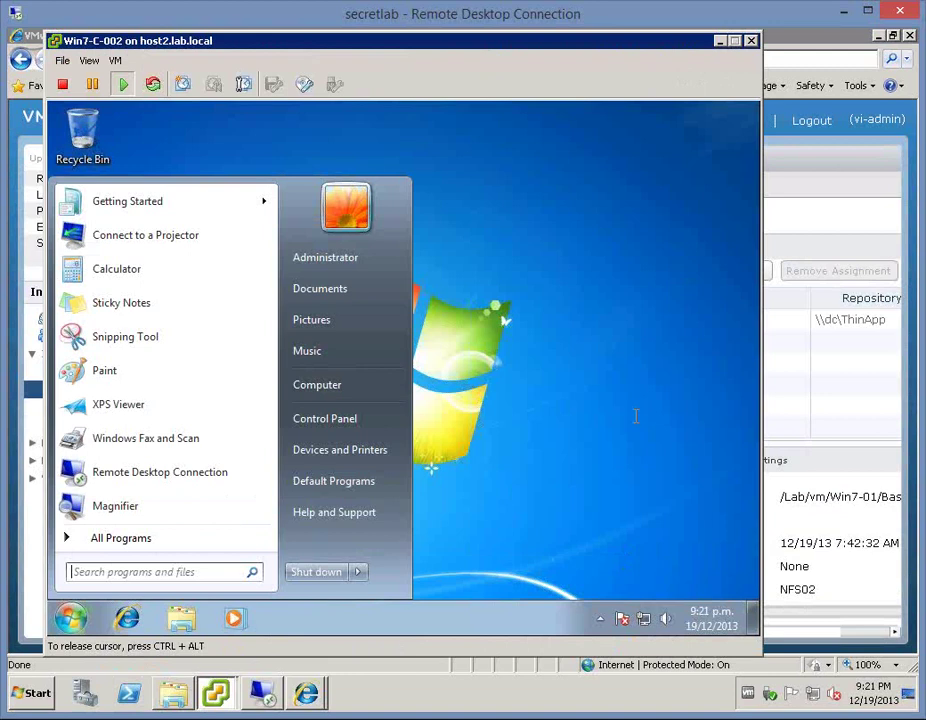
left_click(219, 573)
left_click(72, 612)
left_click(85, 572)
type("\\\\")
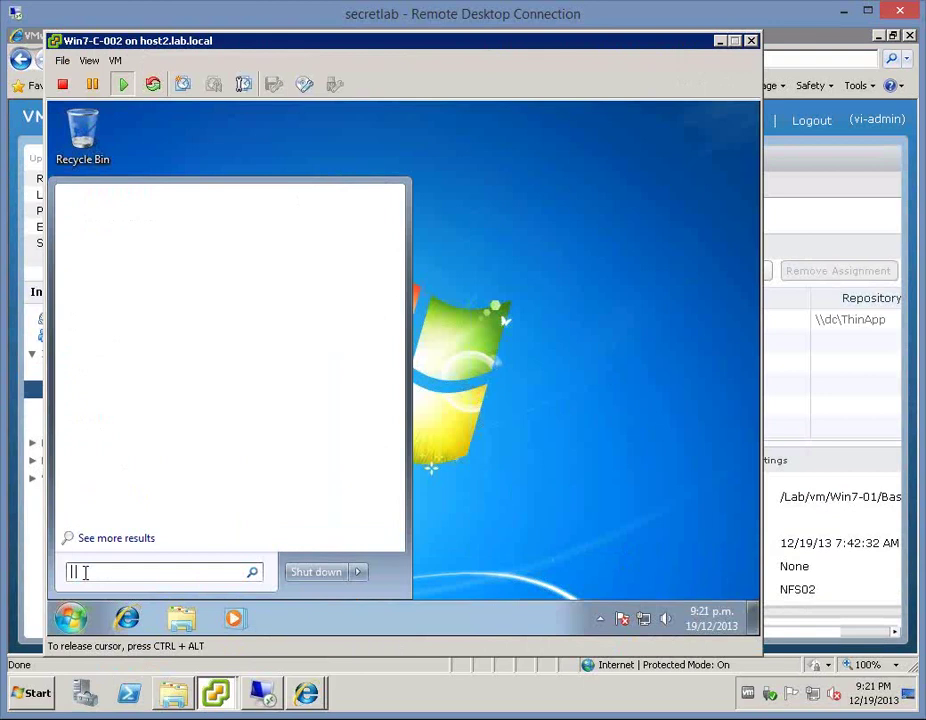
type("\\dc\thinapp")
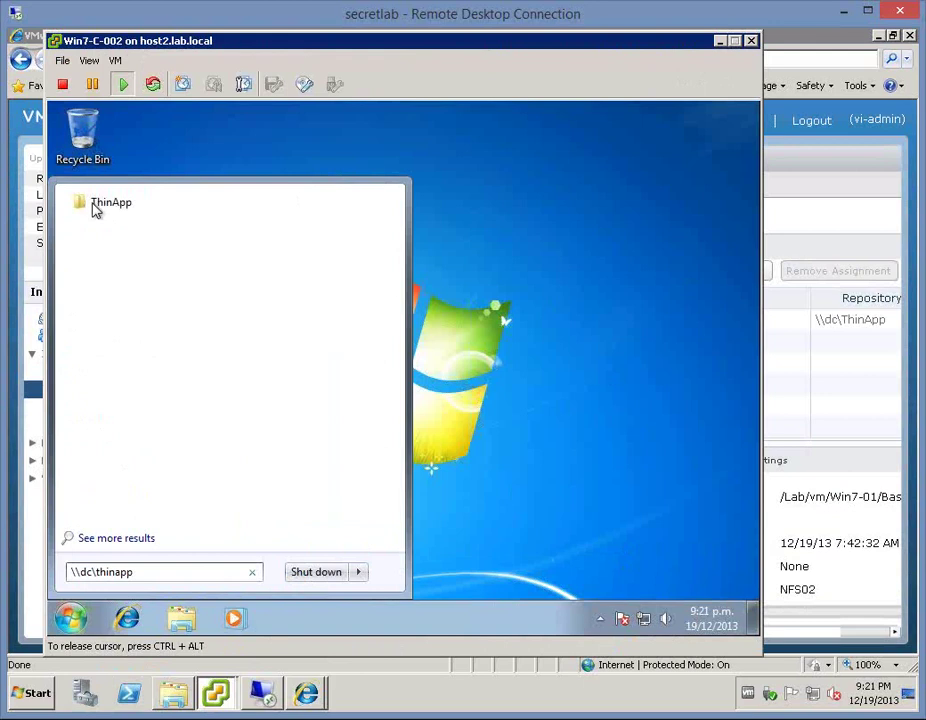
left_click(668, 233)
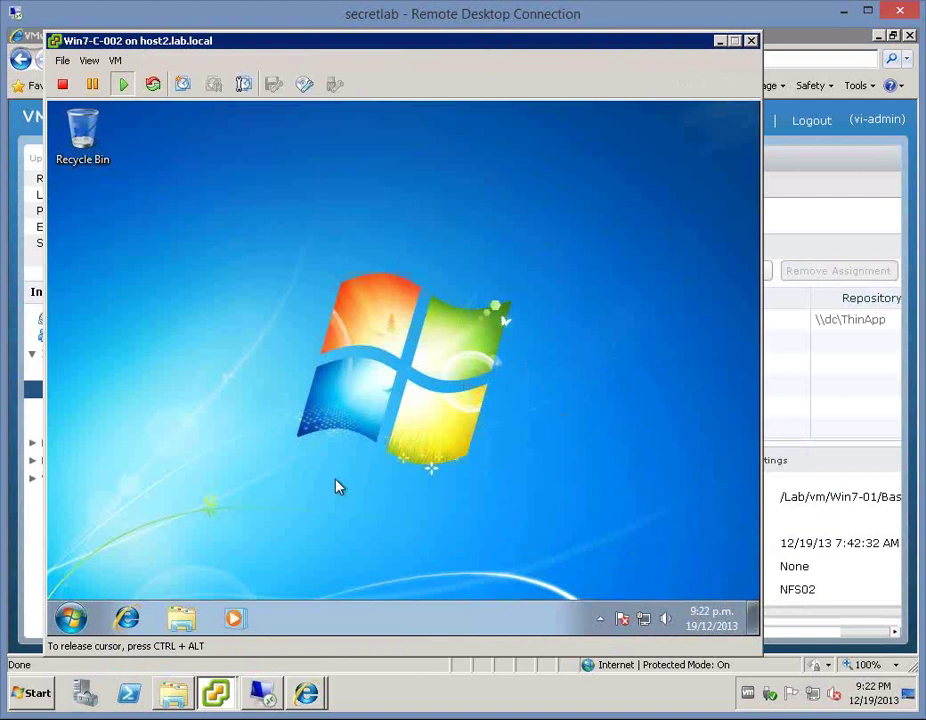
- Open \\dc, drill into ThinApp\Paint.Net to see both Paint.NET files, then close Explorer
left_click(68, 620)
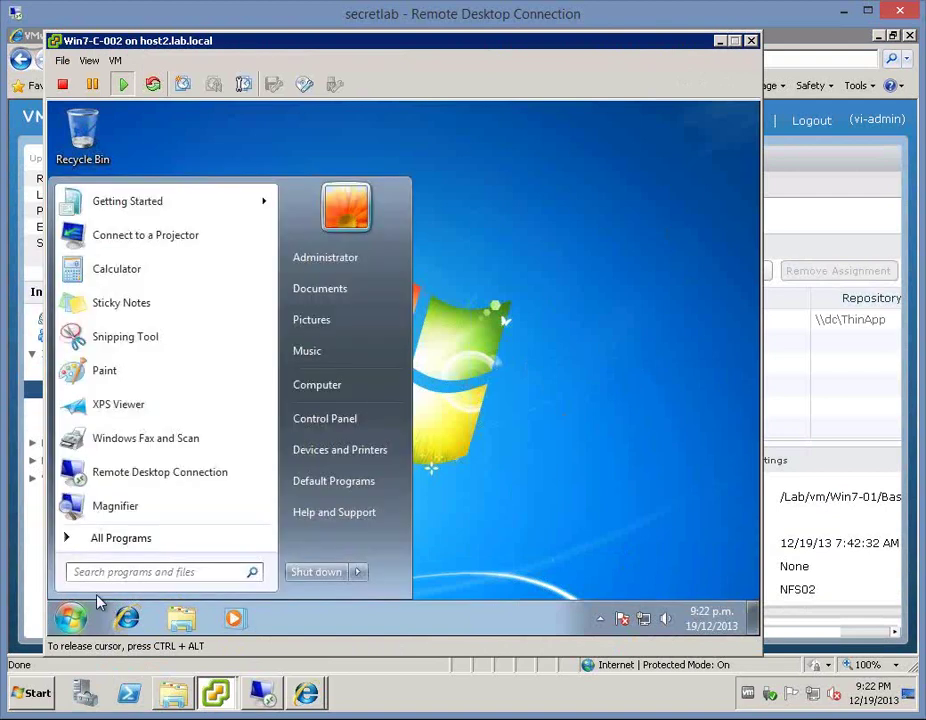
type("\\dc")
key("Return")
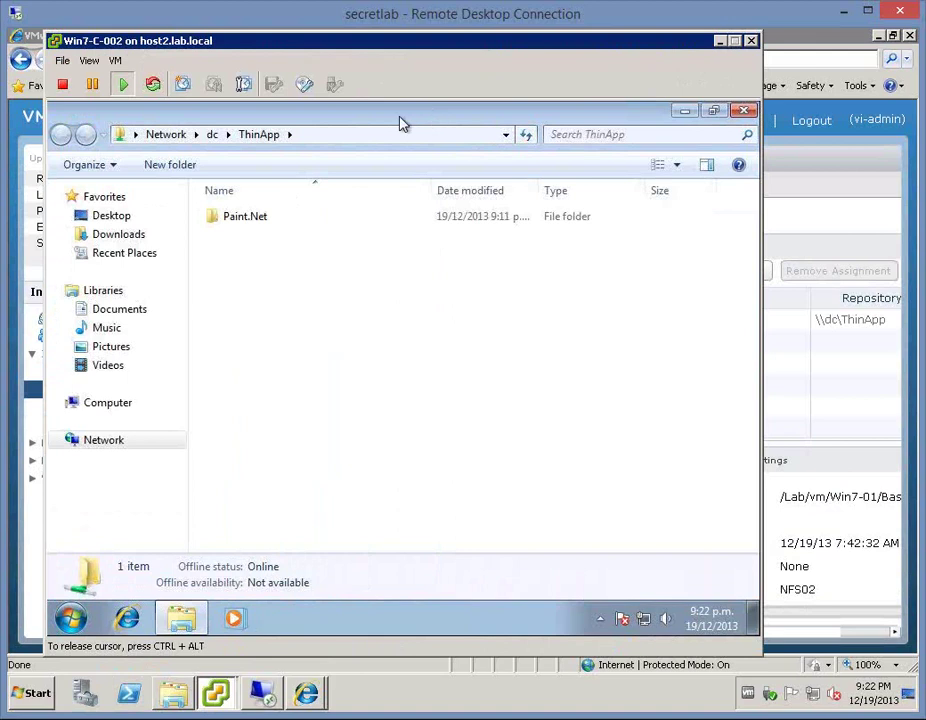
double_click(251, 220)
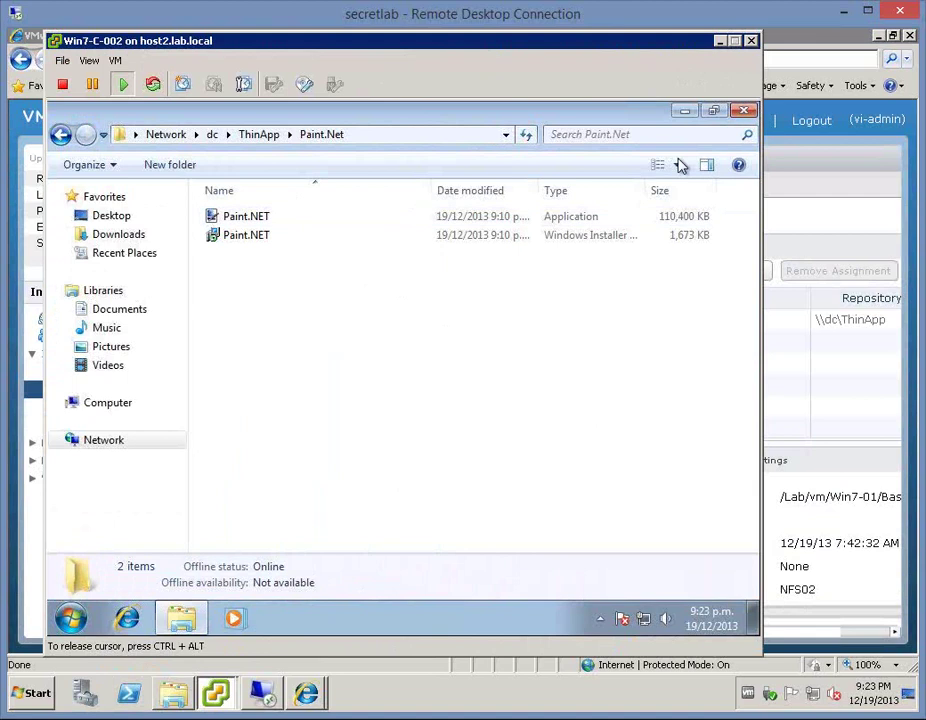
key("alt+F4")
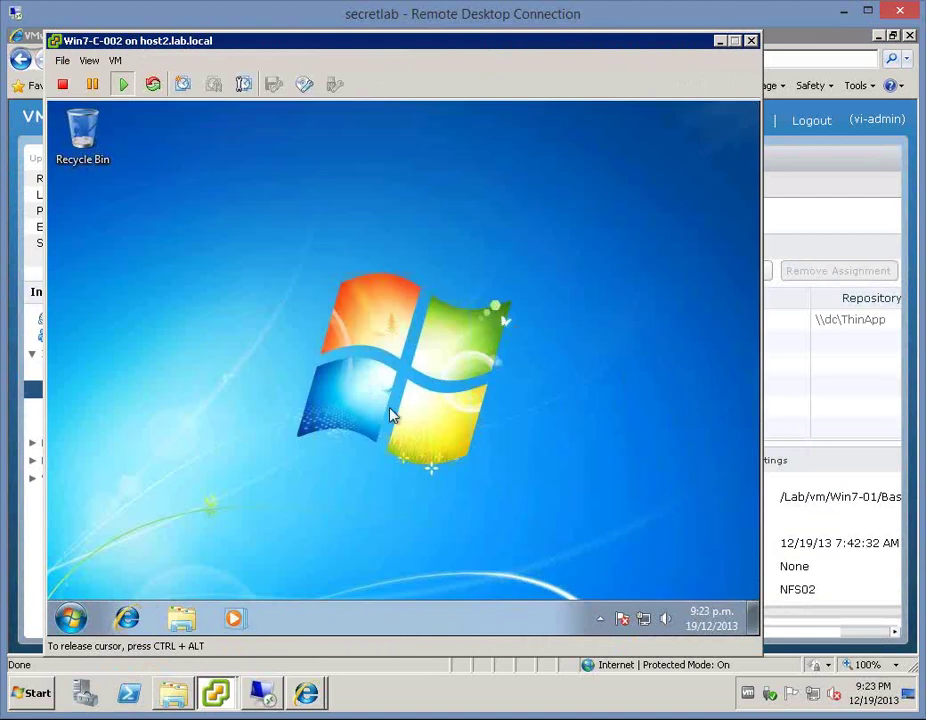
- Restart the Win7-C-002 guest from its Start menu and return to View Administrator
left_click(70, 618)
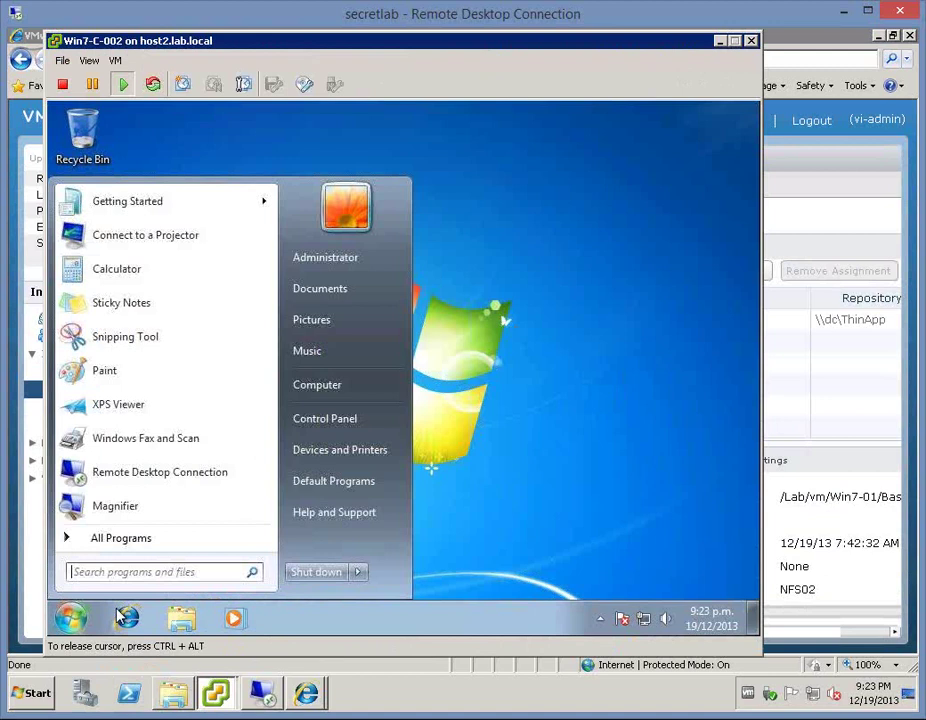
left_click(356, 574)
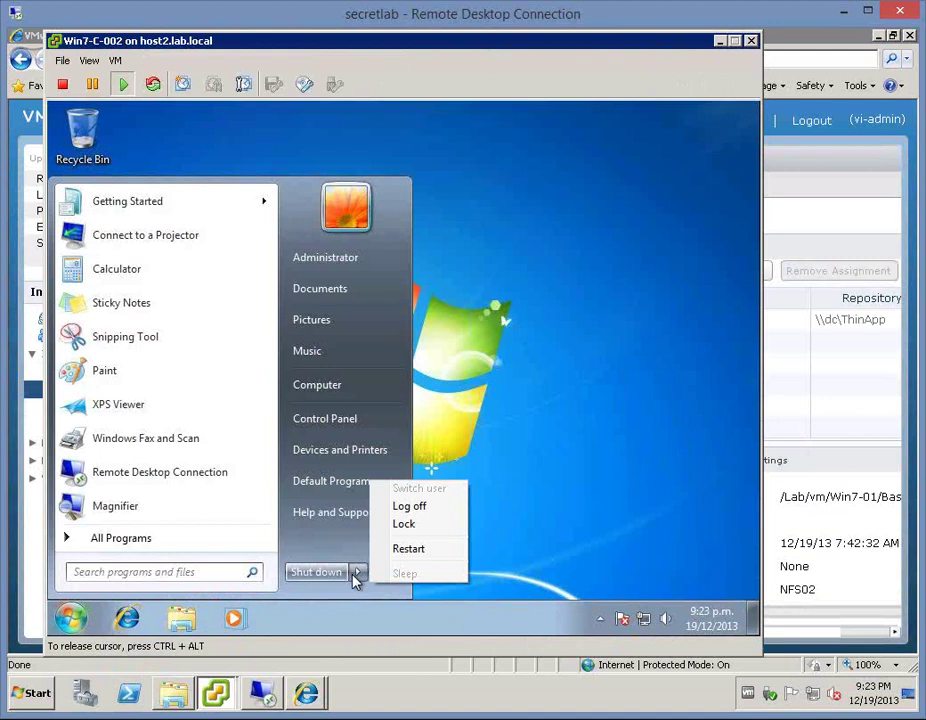
left_click(410, 550)
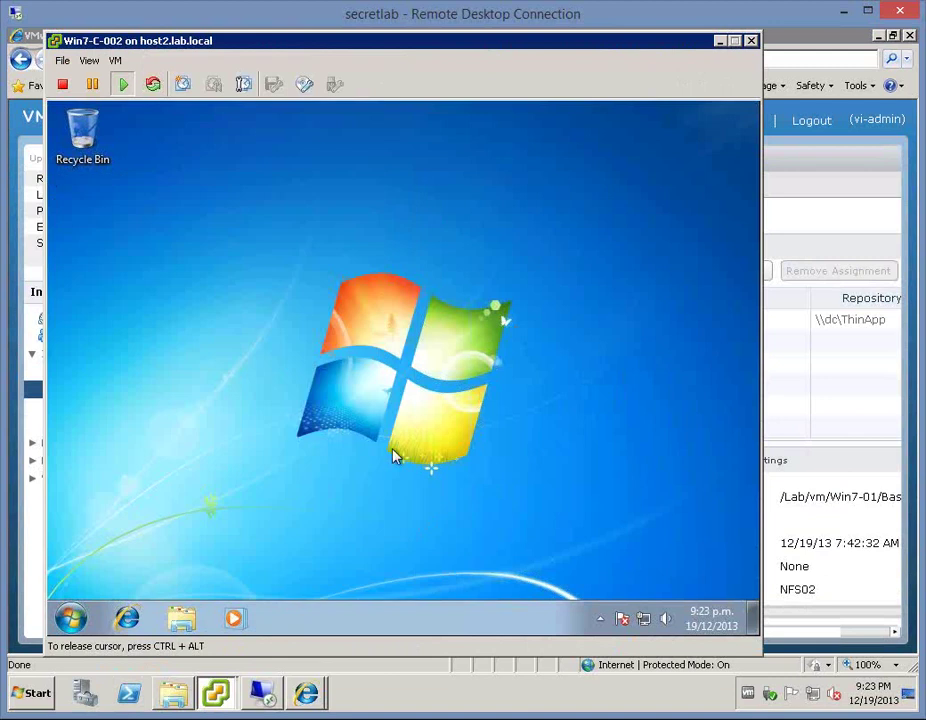
key("ctrl+alt")
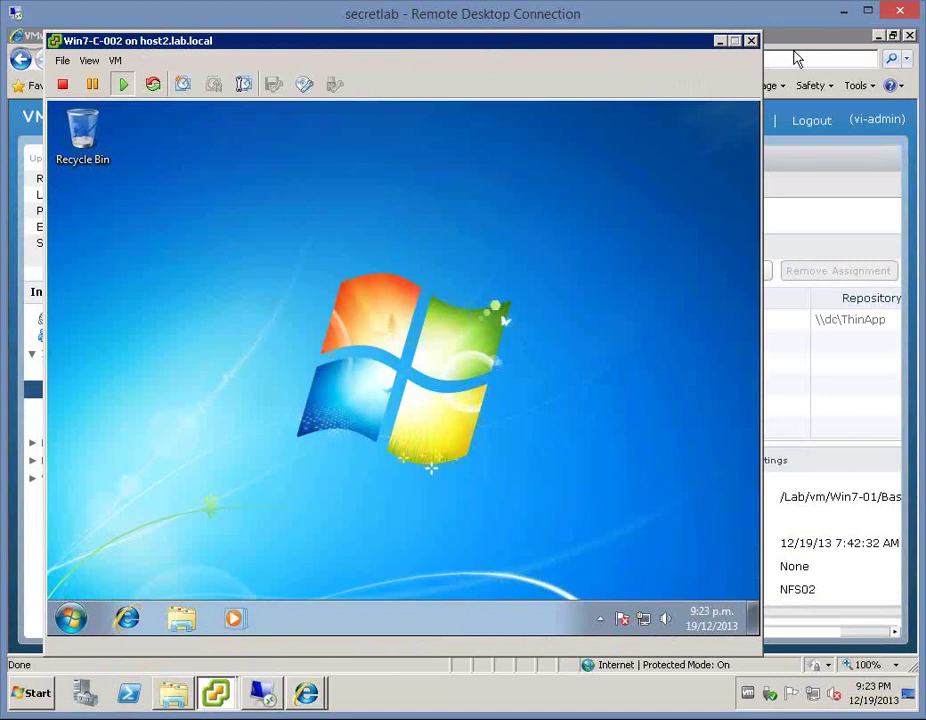
left_click(804, 45)
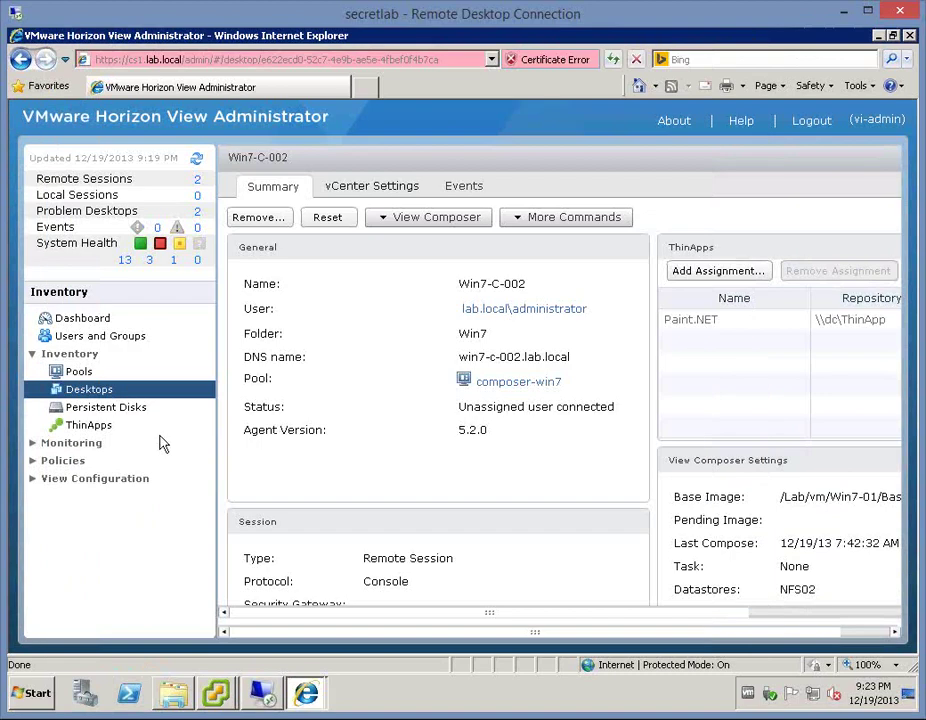
left_click(88, 396)
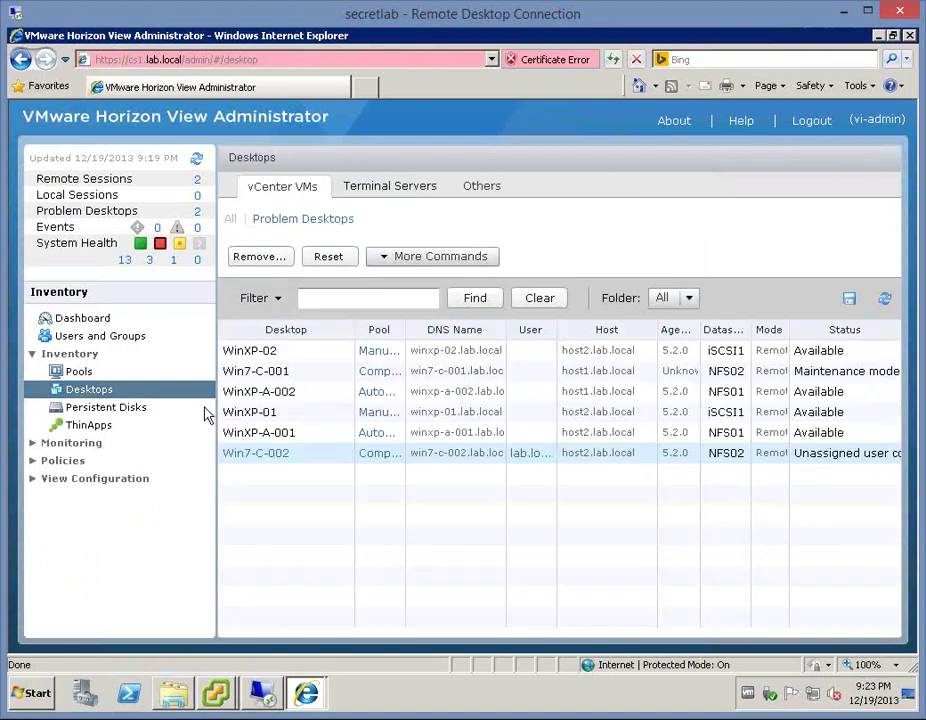
left_click(274, 376)
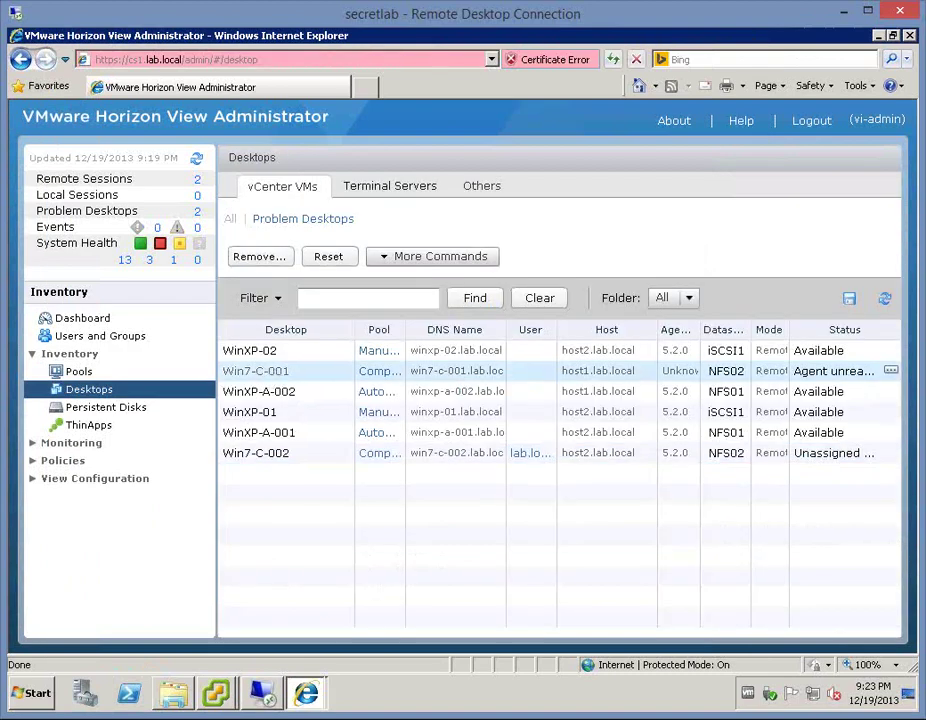
double_click(265, 372)
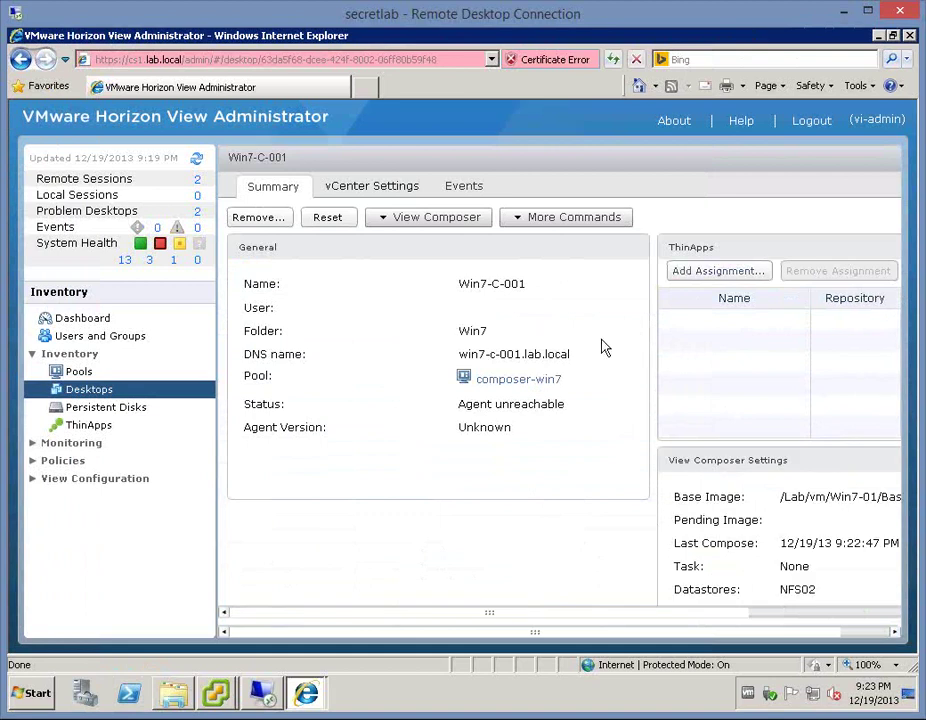
left_click(90, 425)
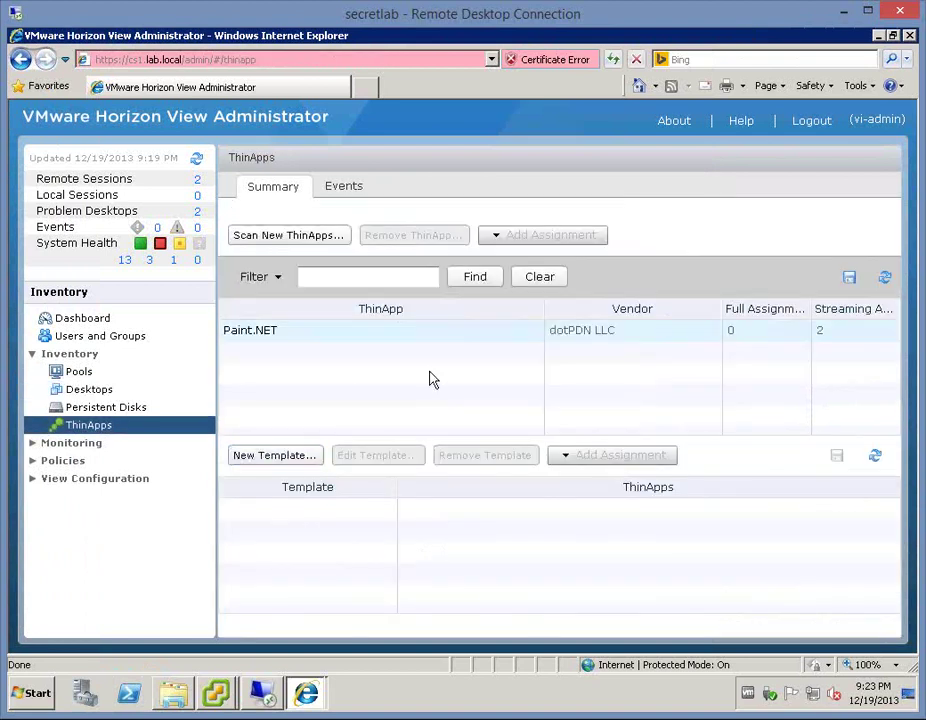
left_click(275, 336)
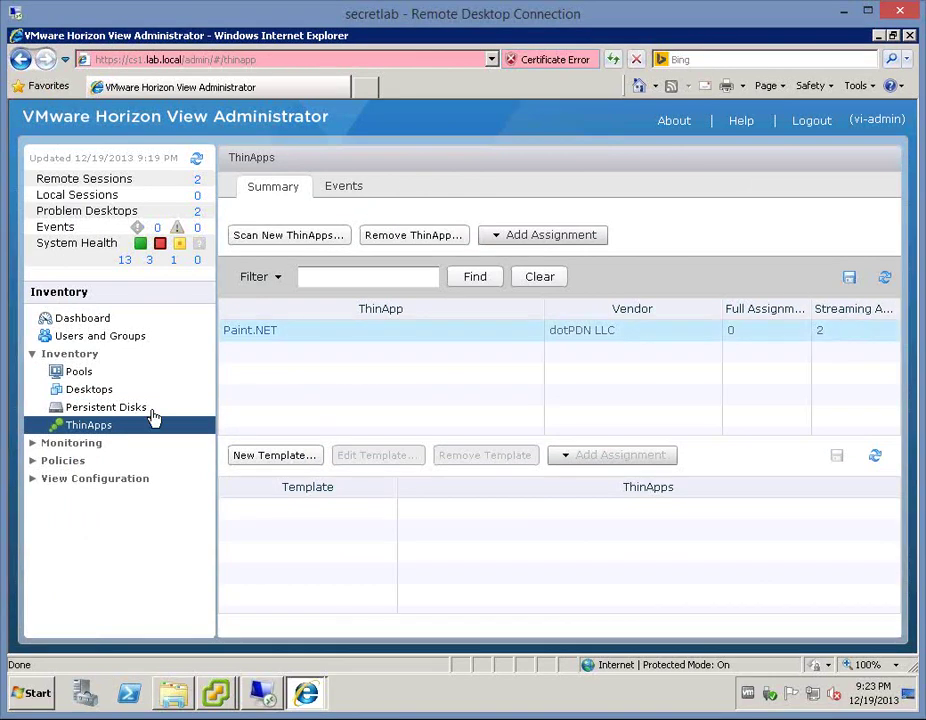
left_click(97, 389)
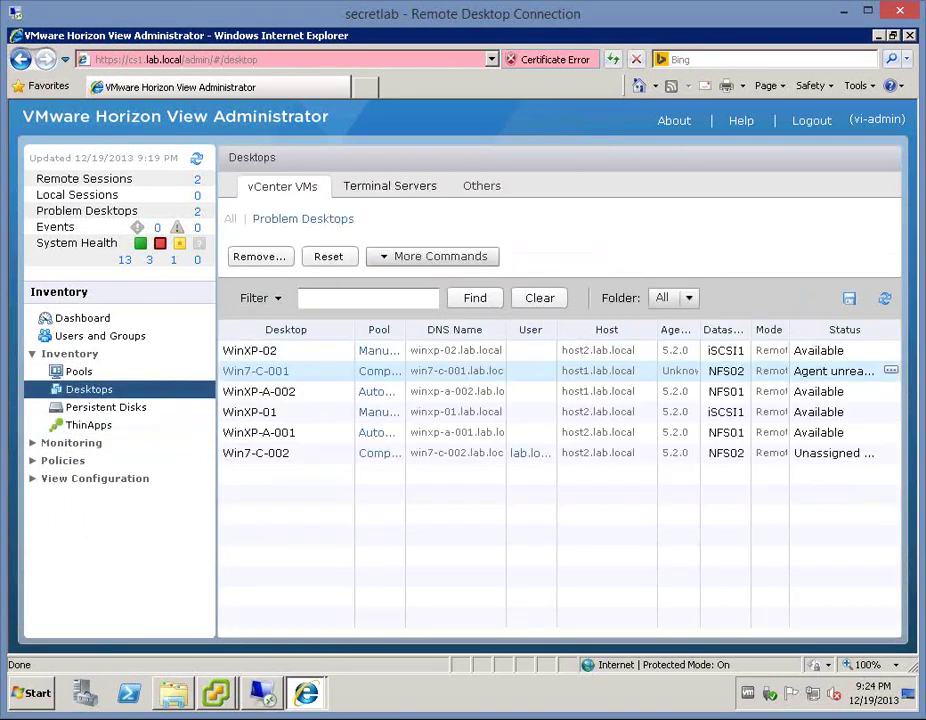
left_click(258, 372)
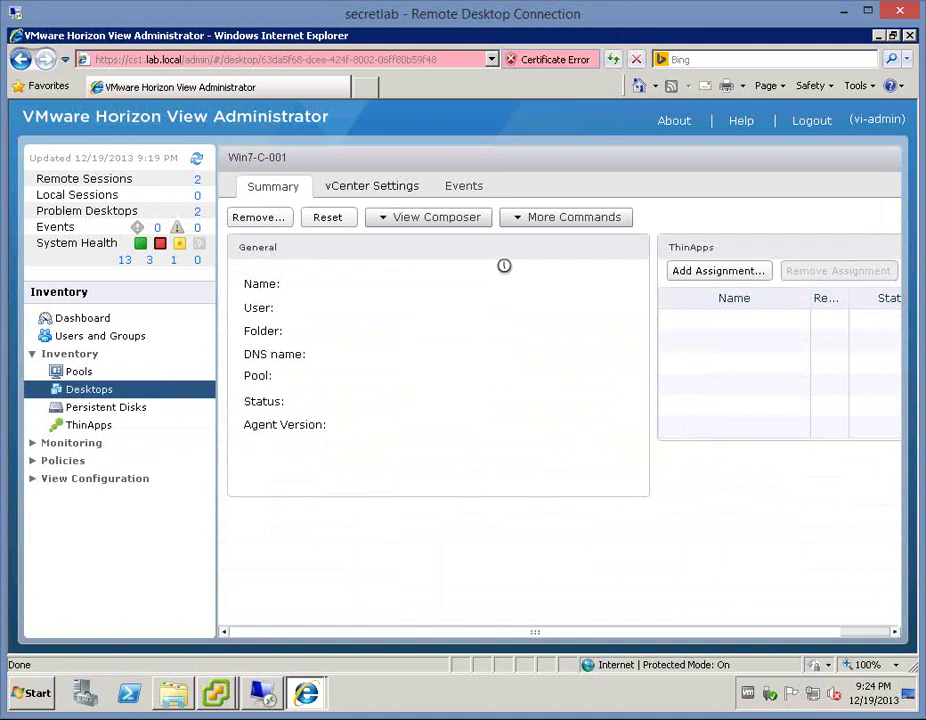
left_click(854, 633)
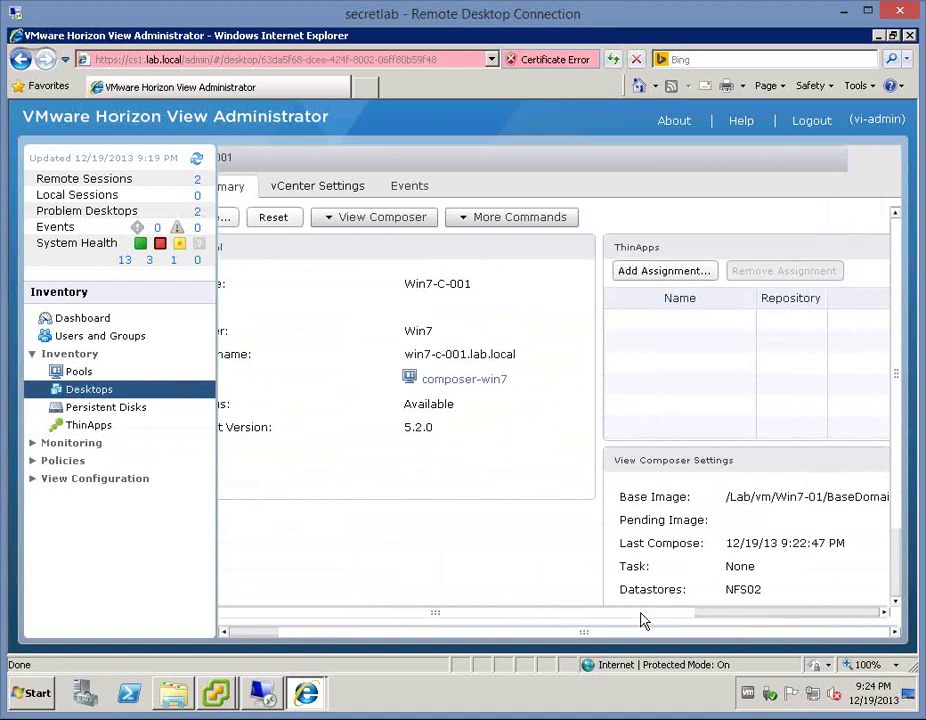
left_click_drag(714, 617, 848, 607)
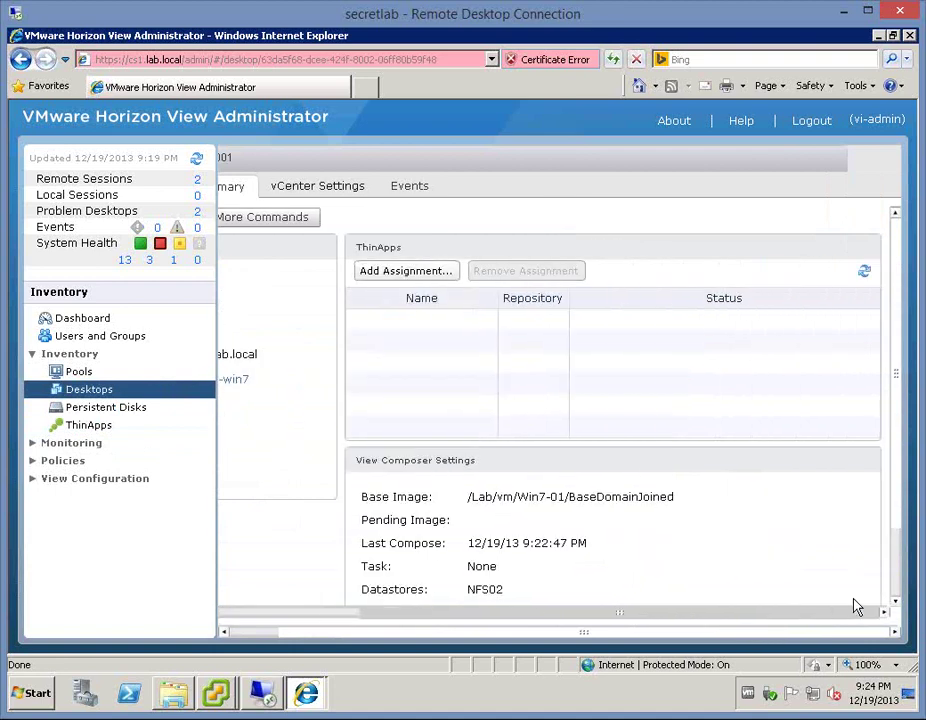
left_click(105, 397)
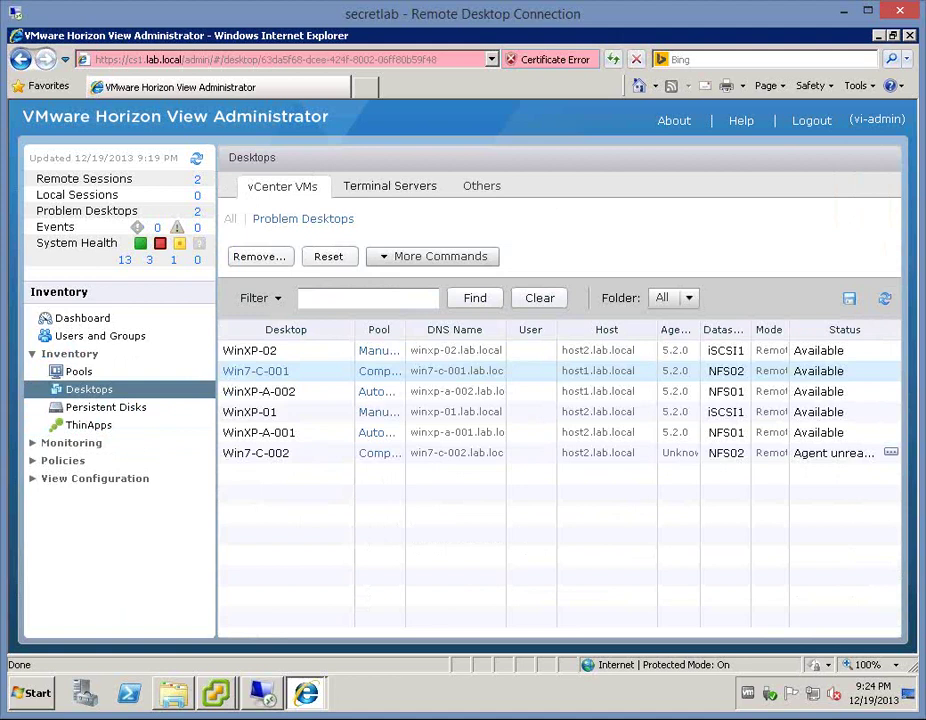
double_click(303, 453)
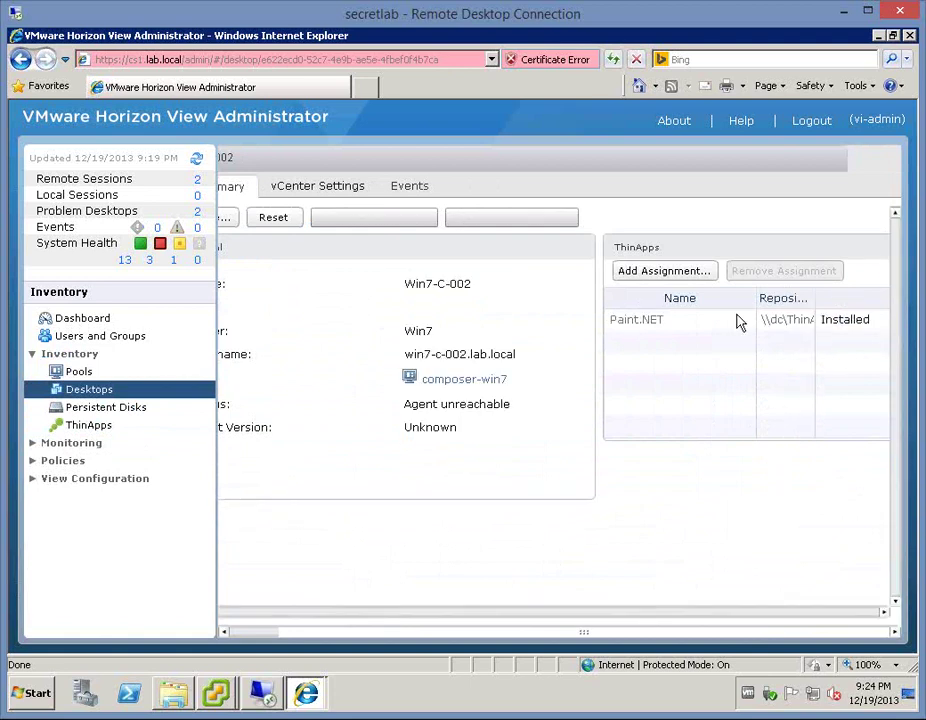
left_click(841, 320)
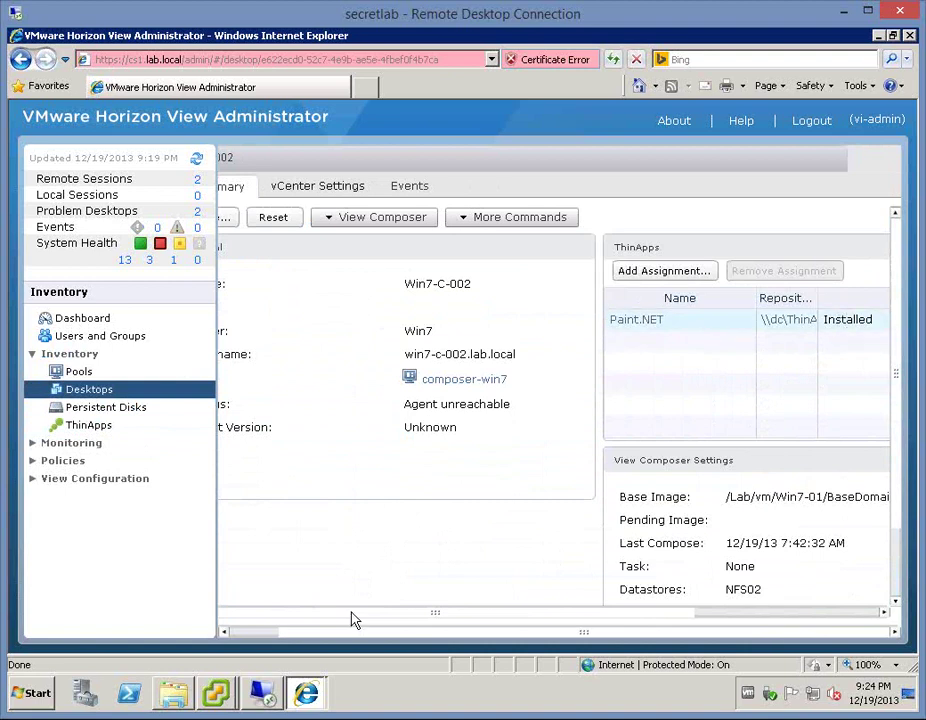
left_click(260, 632)
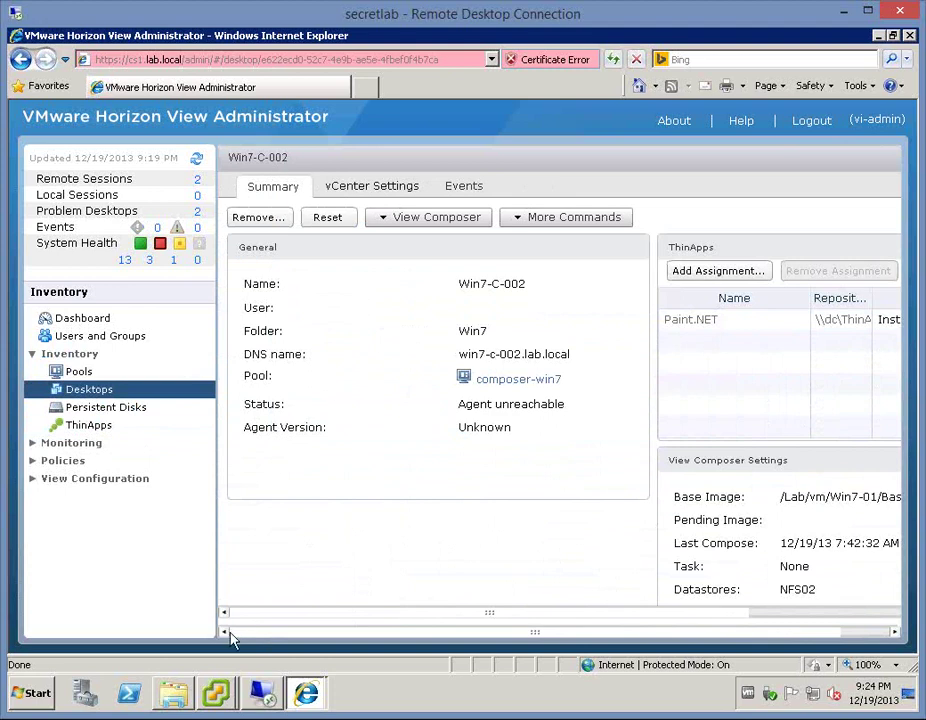
mouse_move(216, 692)
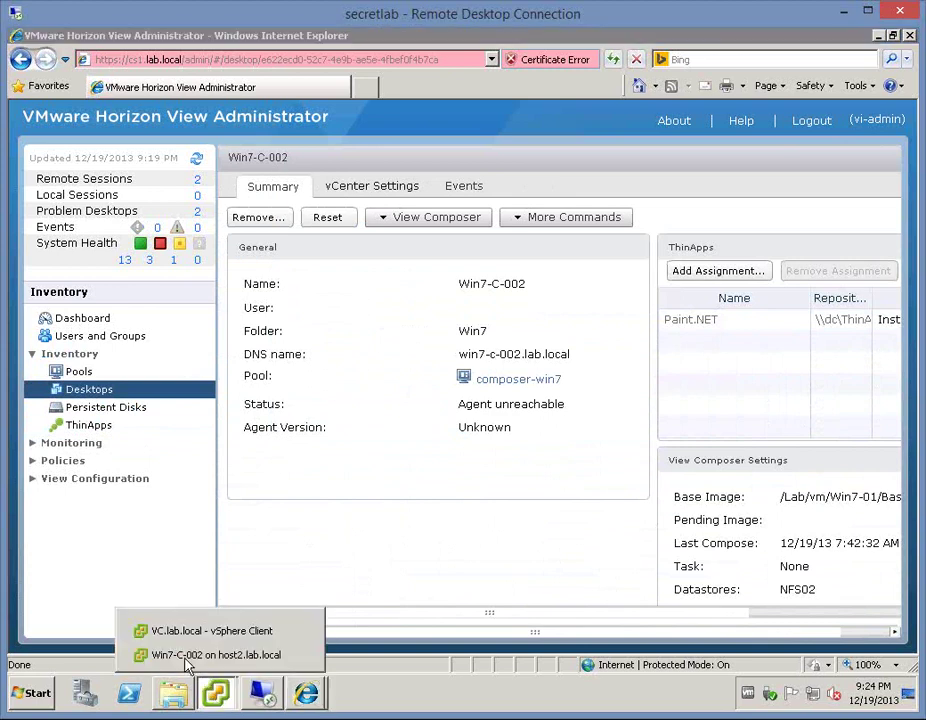
- Send Ctrl+Alt+Del to the Win7-C-002 console and log on with the account password
left_click(186, 657)
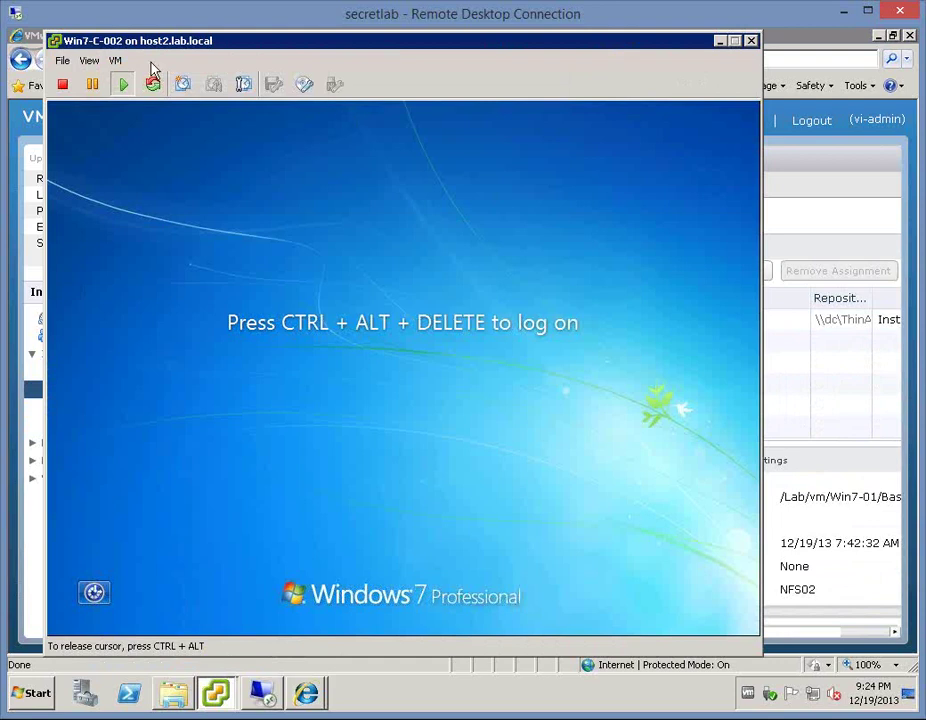
left_click(115, 60)
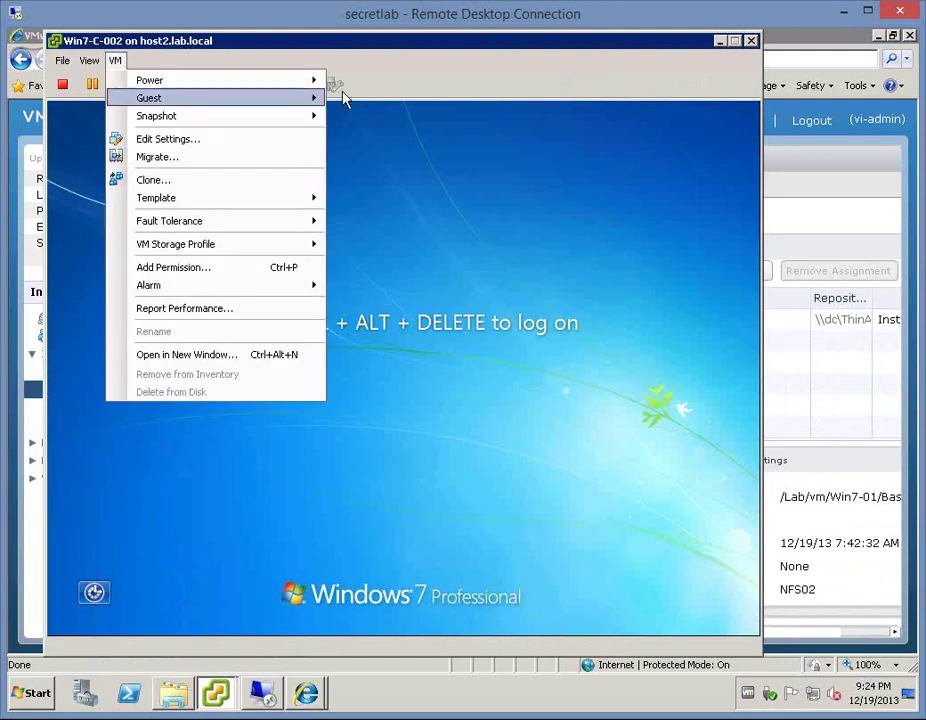
mouse_move(290, 98)
left_click(426, 118)
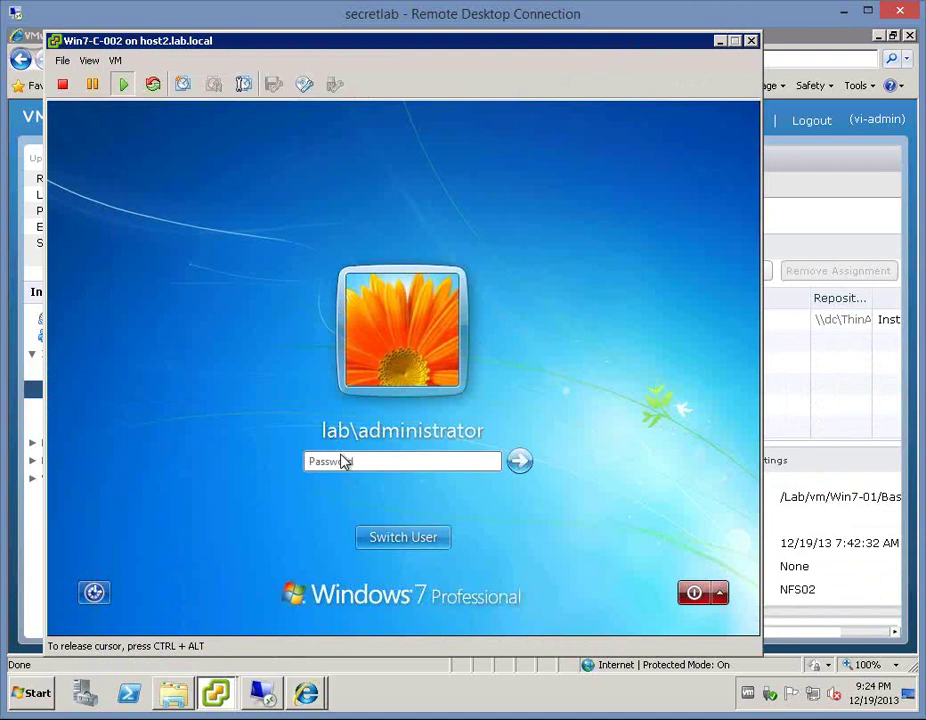
type("*********")
key("Return")
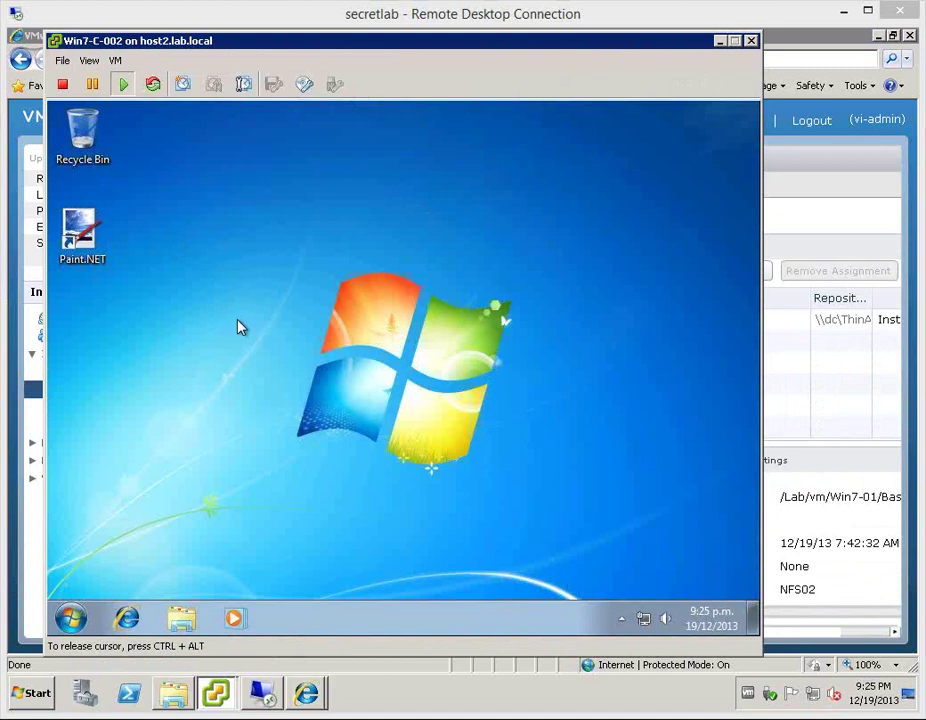
right_click(82, 229)
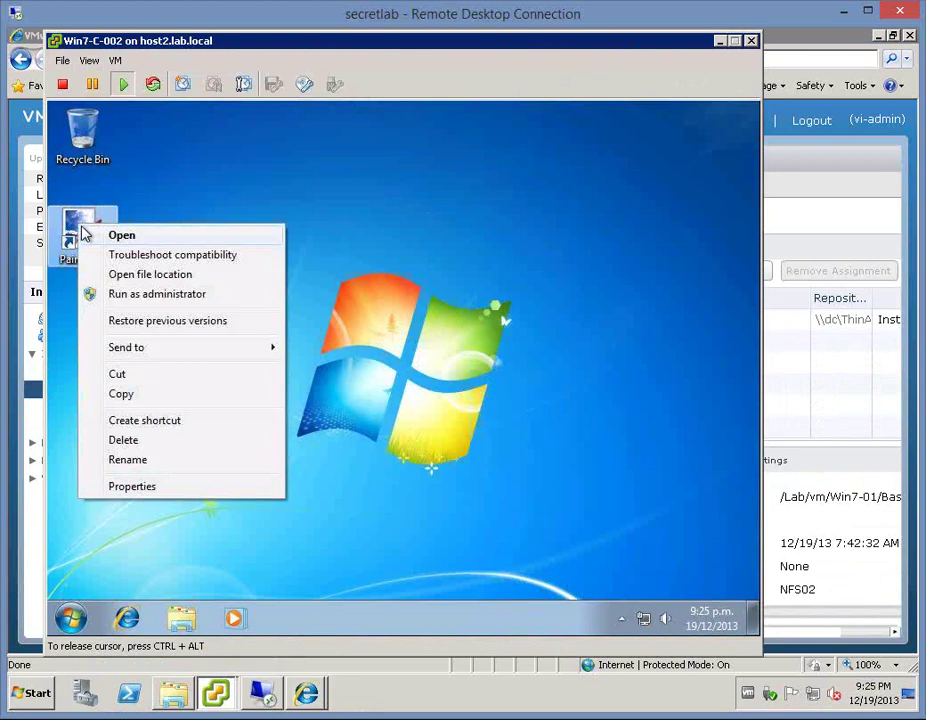
left_click(155, 491)
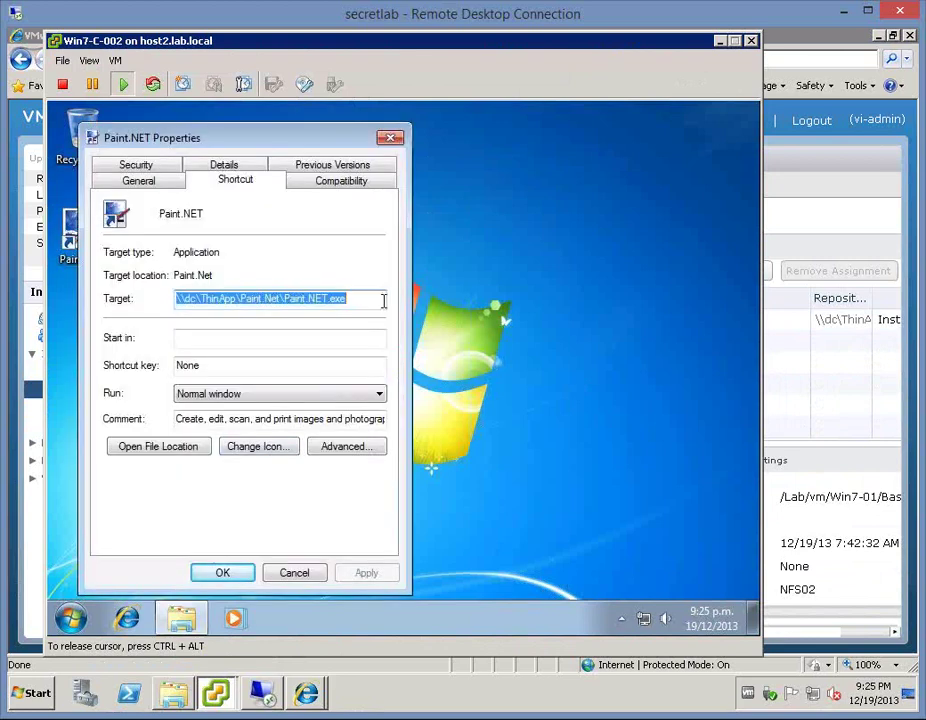
double_click(366, 300)
left_click(361, 298)
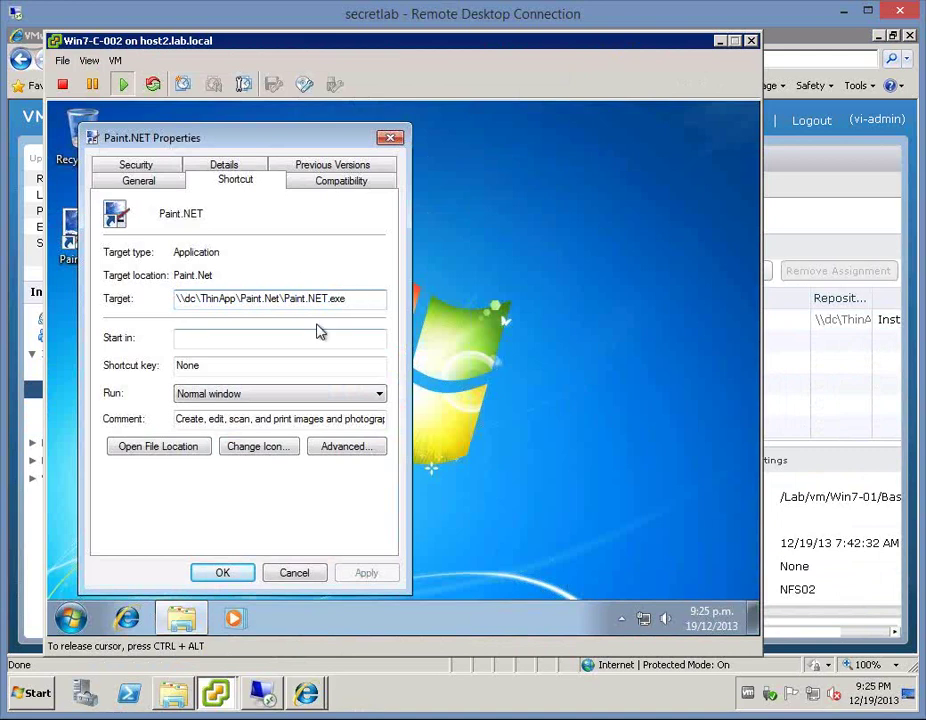
left_click(305, 573)
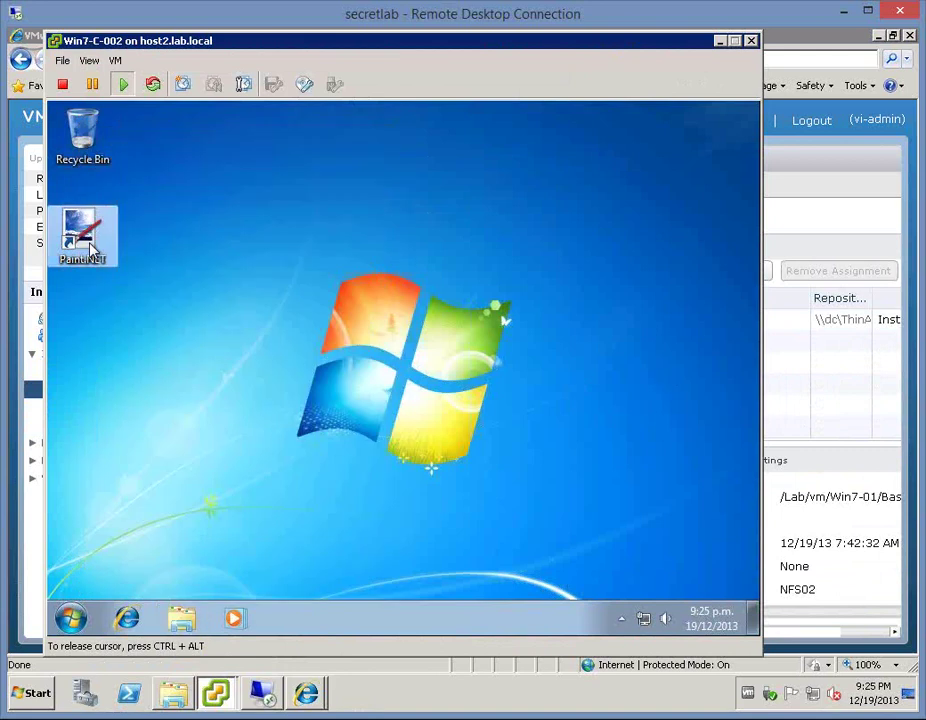
- Launch Paint.NET from the desktop shortcut, close its blank image, and quit it
double_click(72, 238)
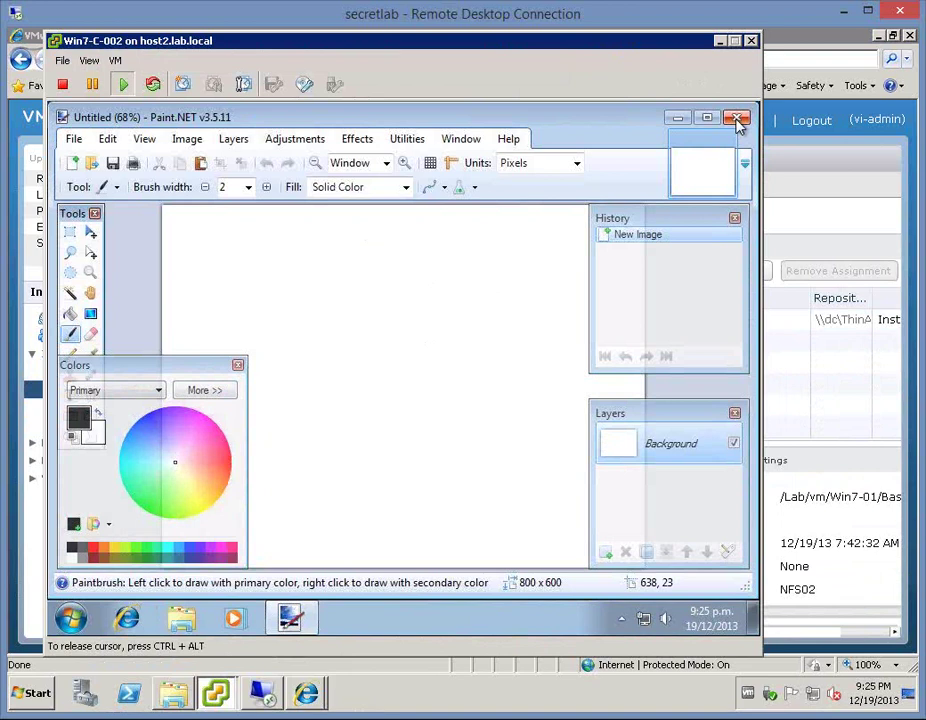
left_click(737, 121)
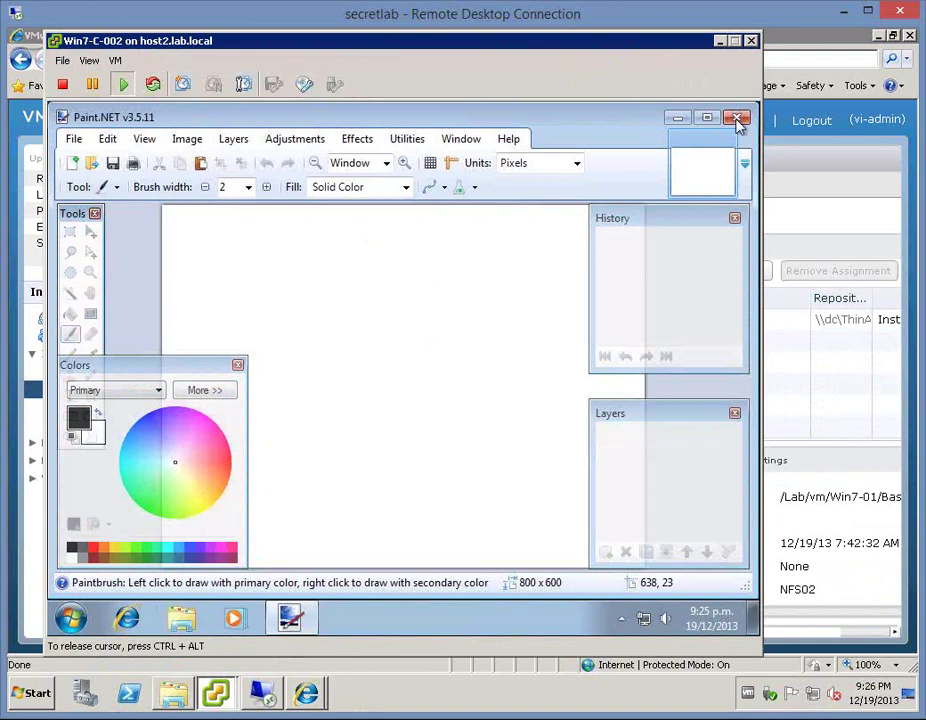
left_click(737, 121)
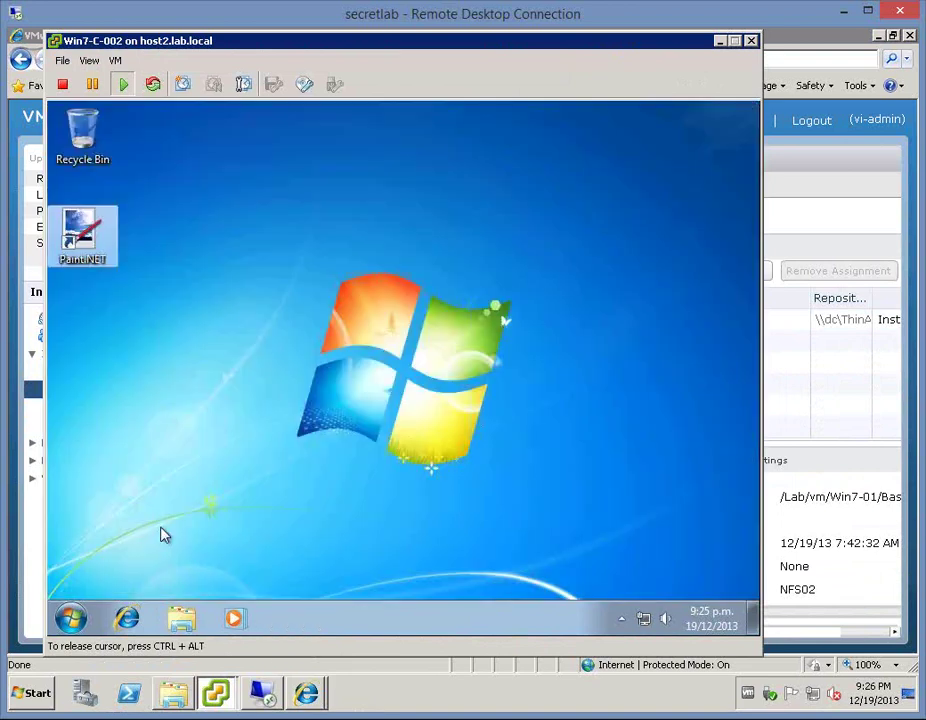
- Log off the Win7-C-002 guest and switch back to the vSphere Client inventory window
left_click(72, 621)
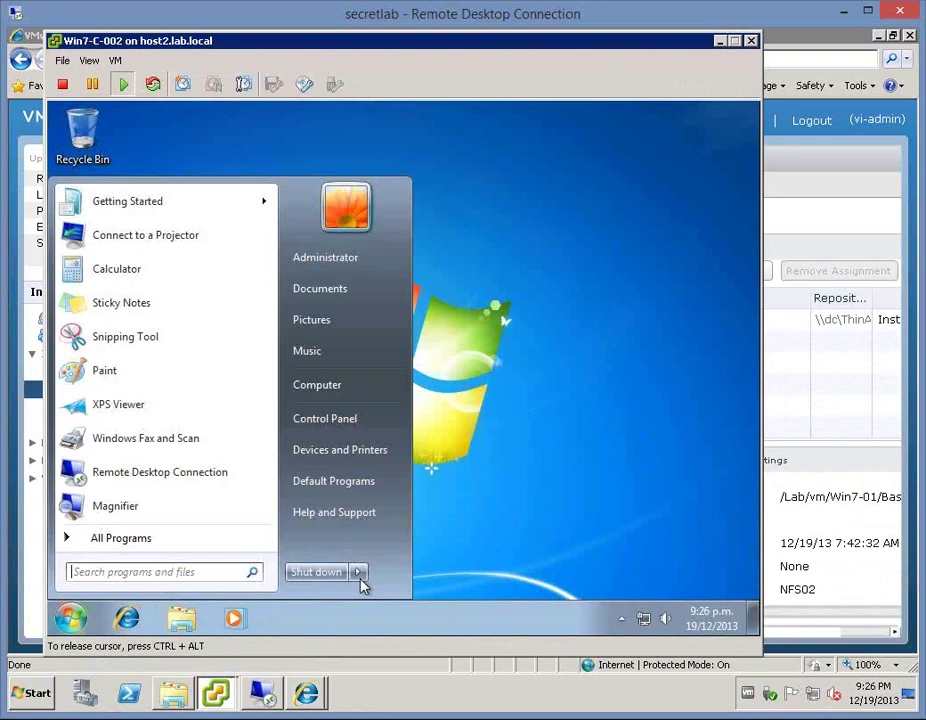
mouse_move(360, 574)
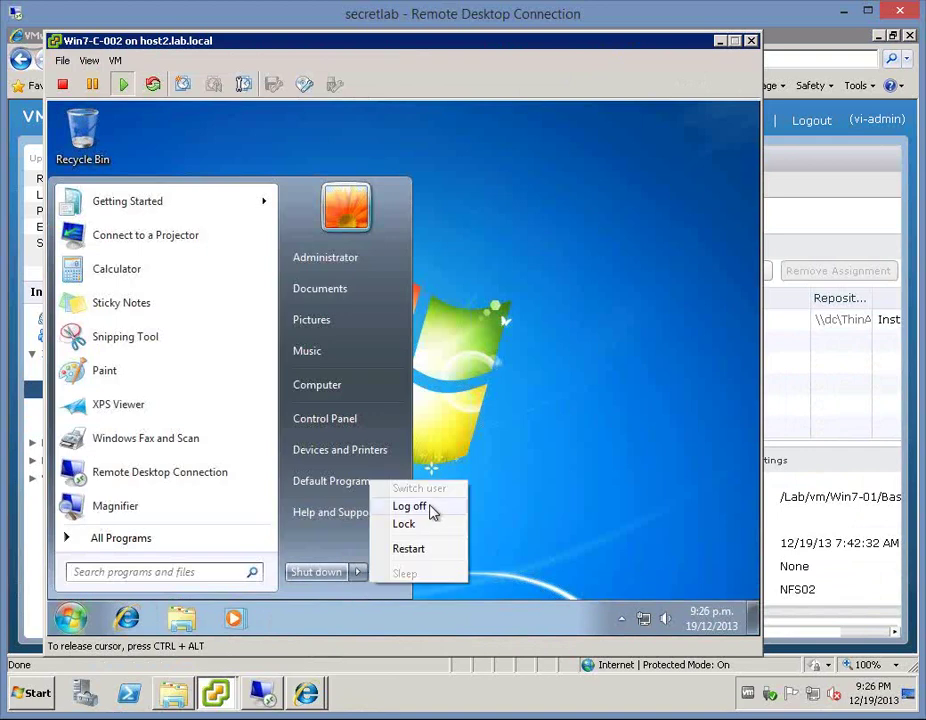
left_click(430, 507)
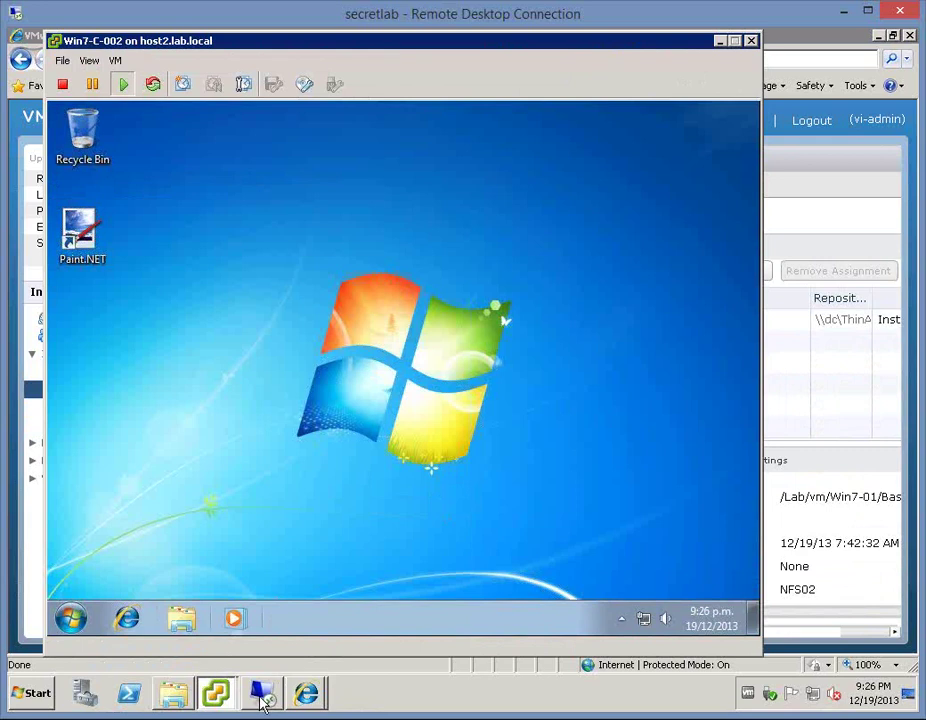
left_click(218, 701)
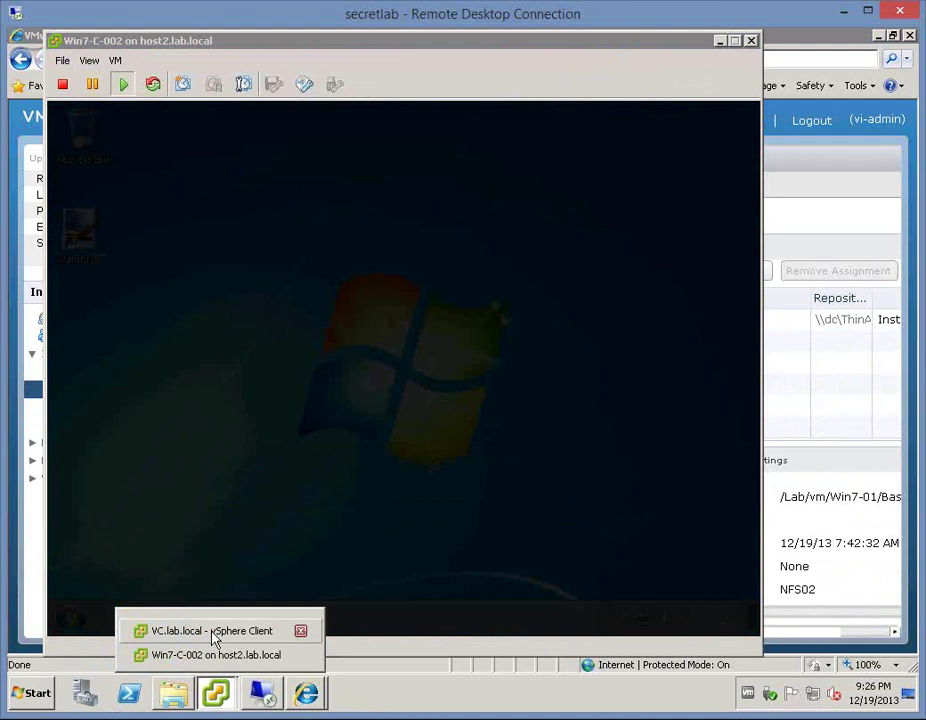
left_click(212, 631)
left_click(306, 692)
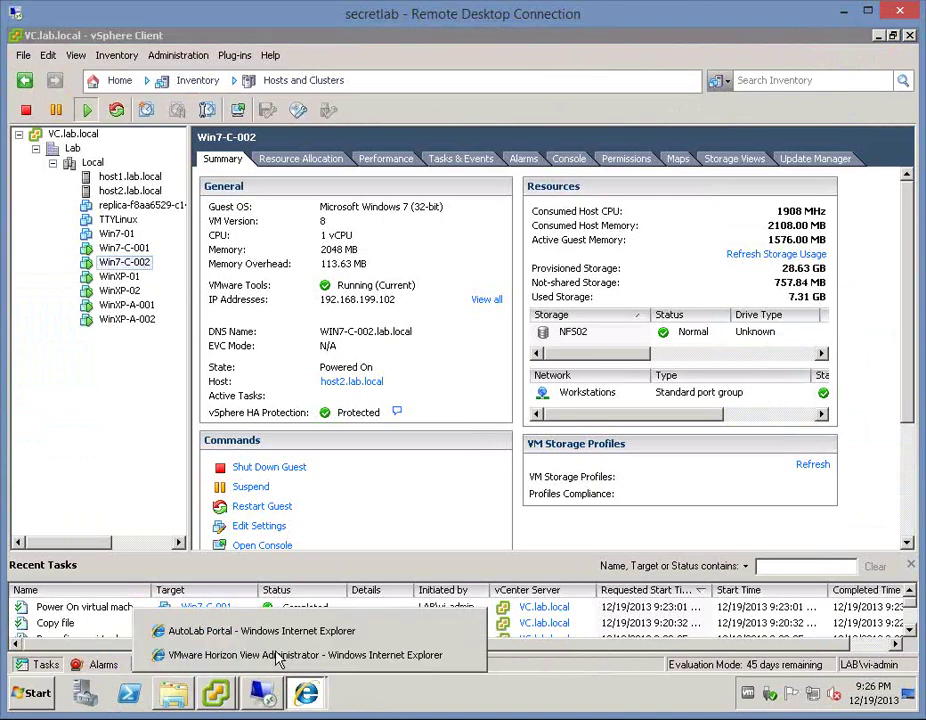
- Open Win7-C-002 under Inventory > Desktops and remove its Paint.NET ThinApp assignment
left_click(290, 655)
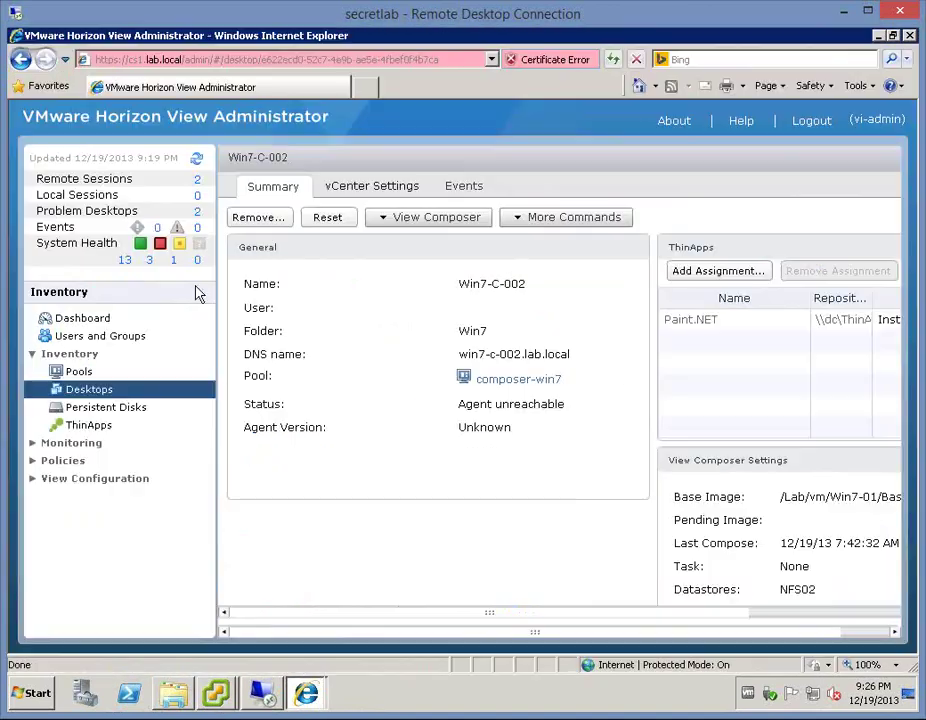
left_click(82, 391)
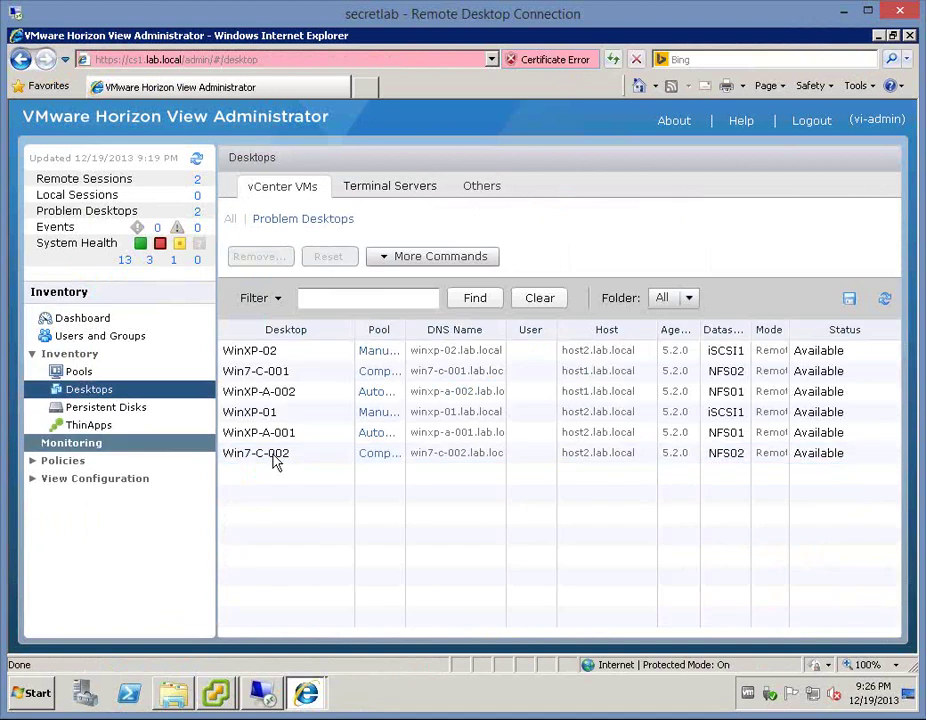
left_click(285, 456)
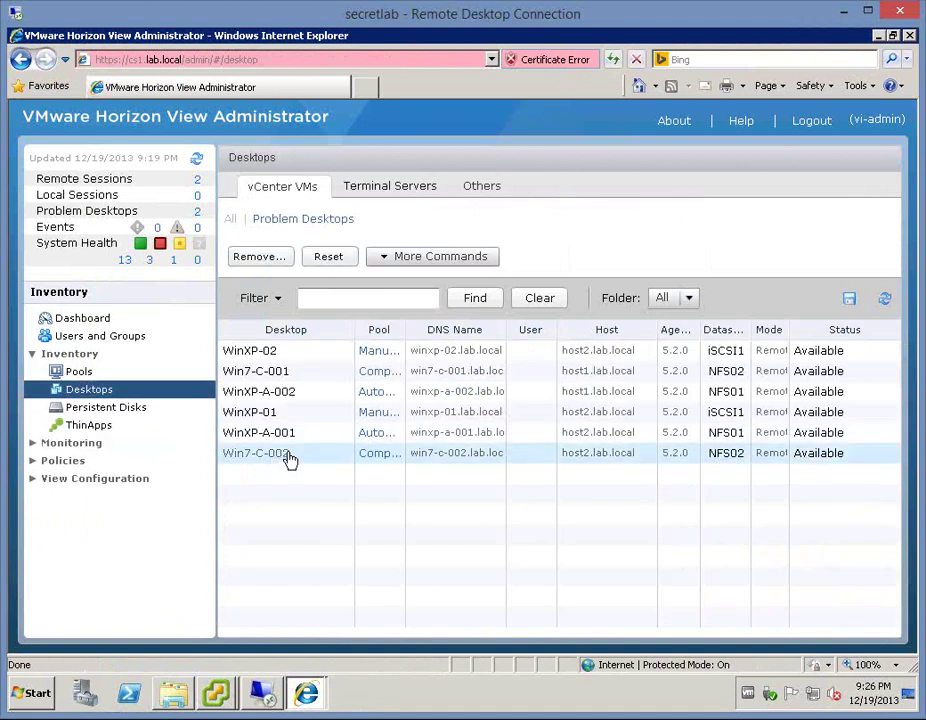
left_click(256, 456)
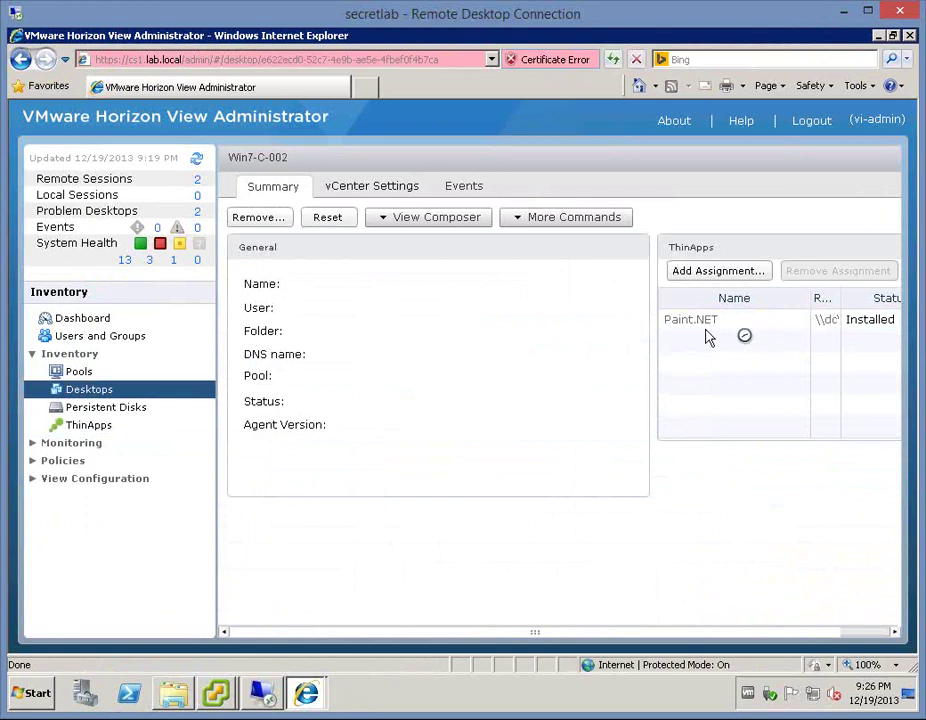
left_click(754, 324)
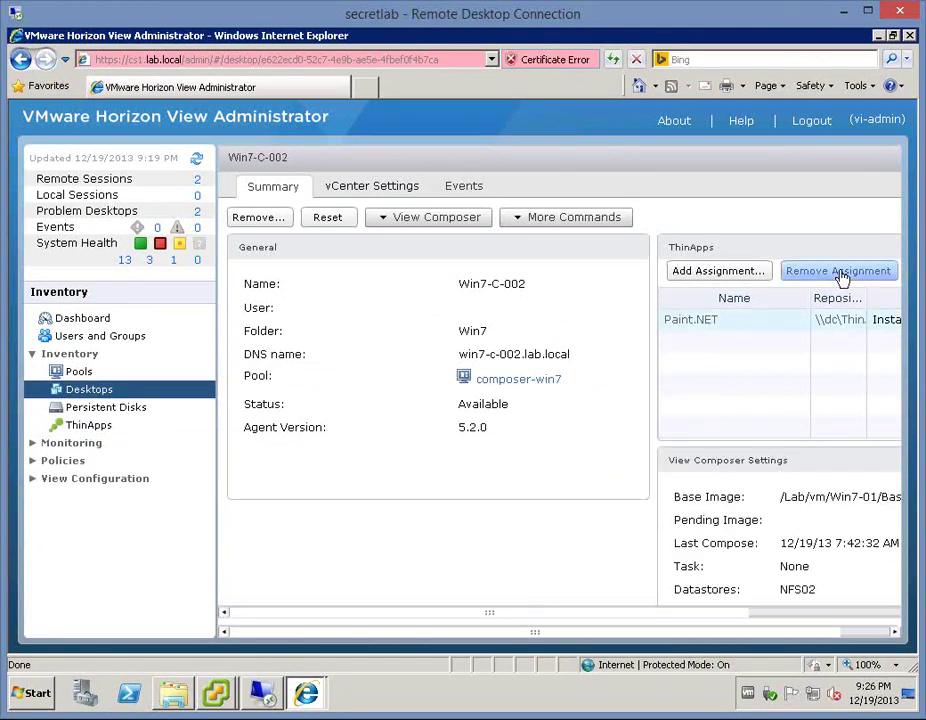
left_click(842, 273)
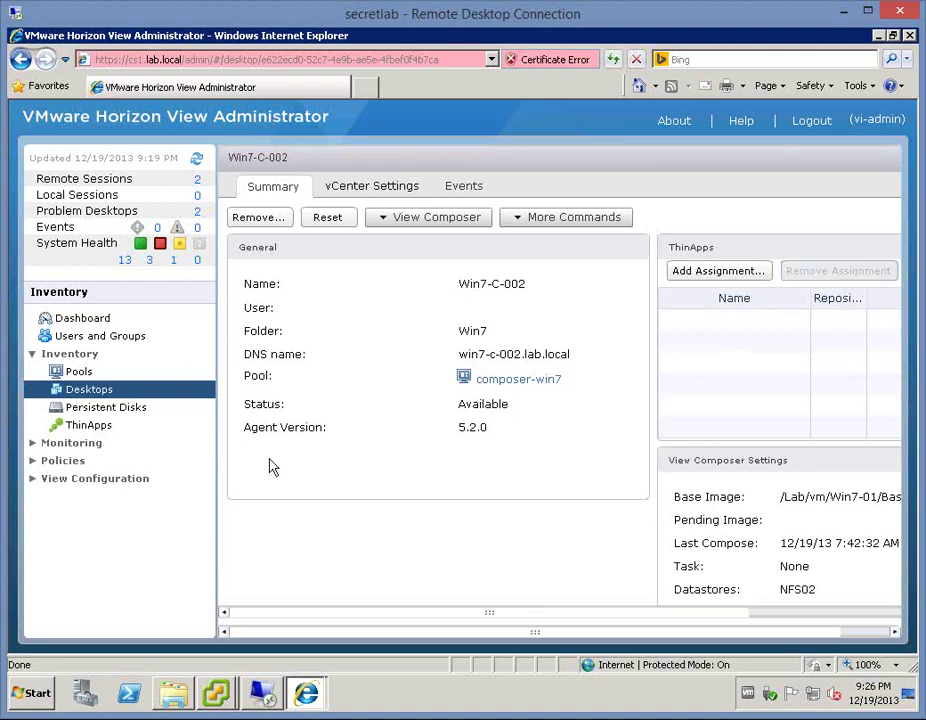
- Start removing Paint.NET under ThinApps, dismiss the confirmation, and view the Events tab
left_click(96, 426)
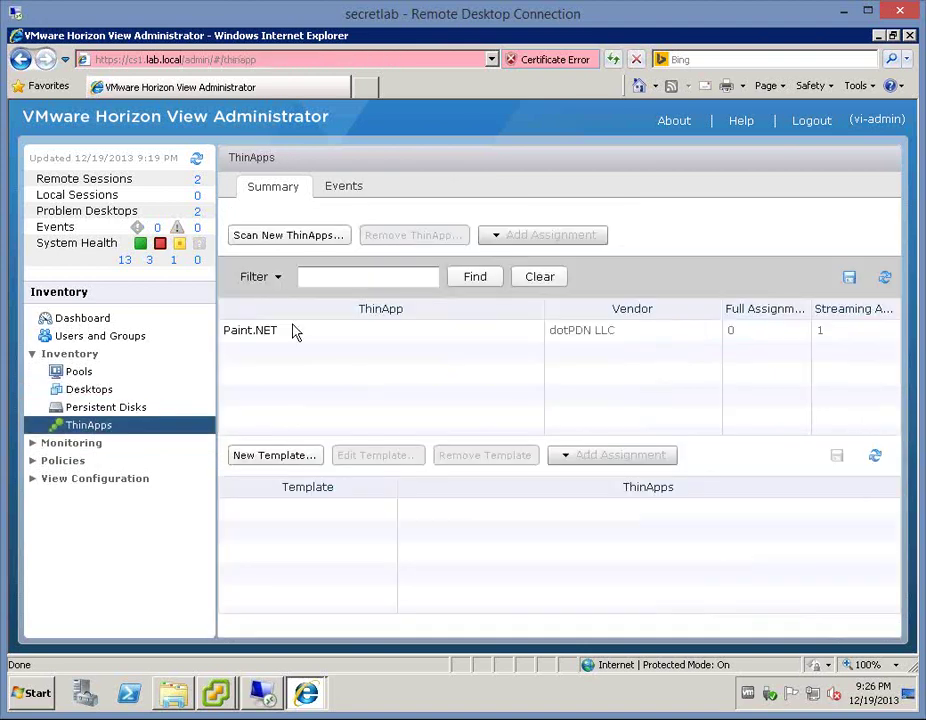
left_click(440, 331)
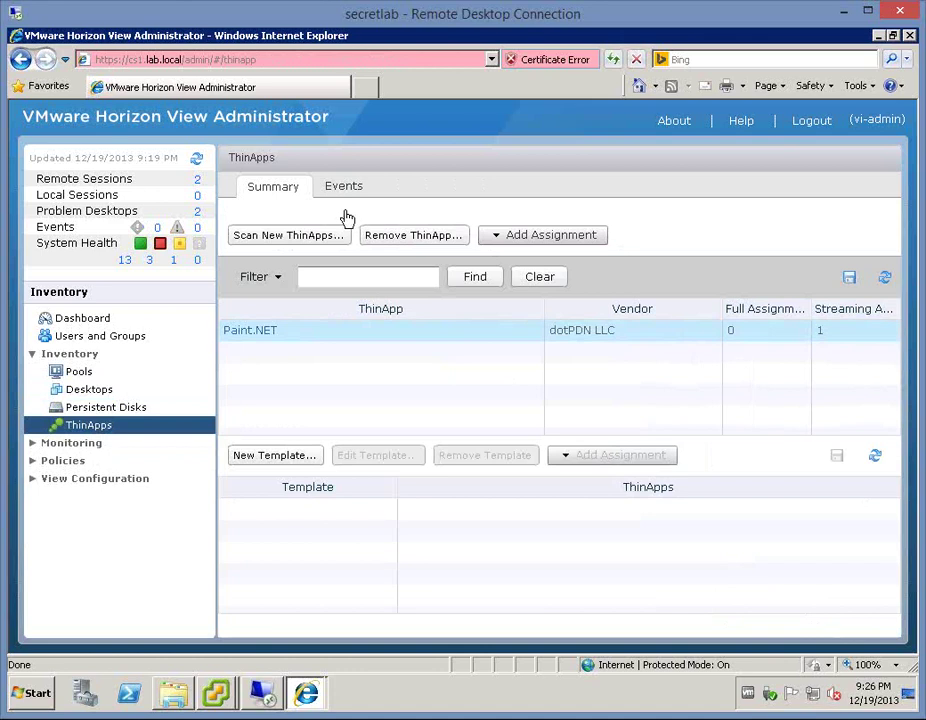
left_click(412, 244)
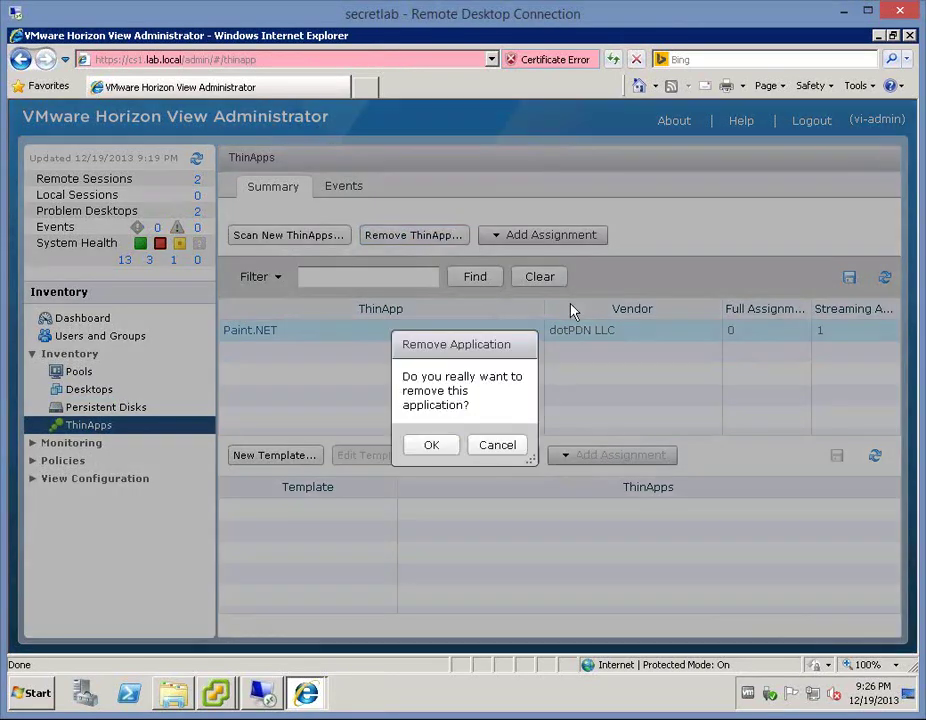
key("Return")
left_click(340, 188)
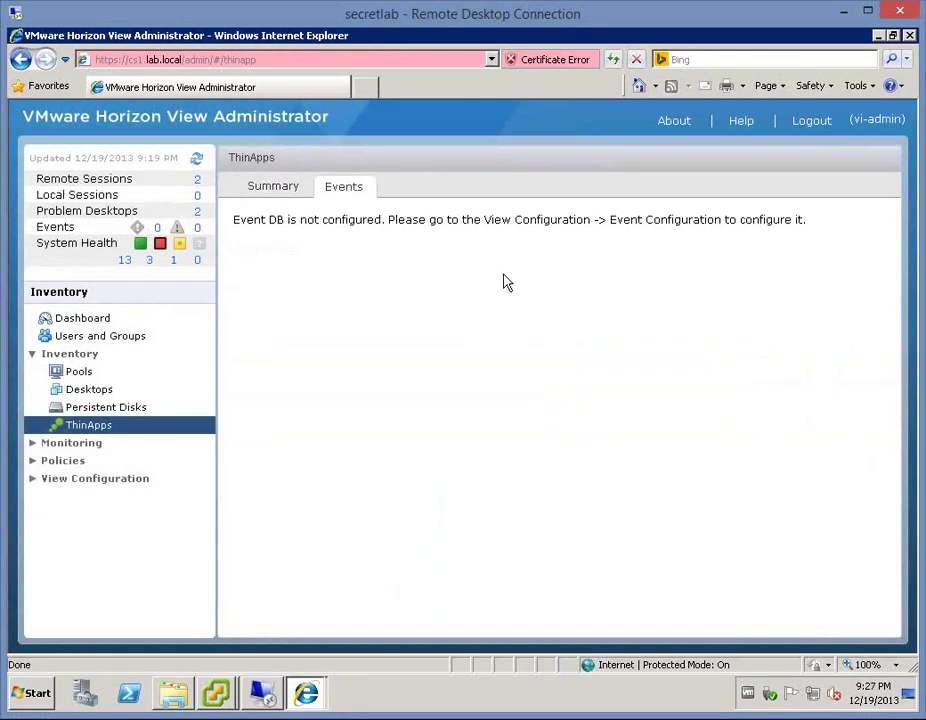
- View Win7-C-001's desktop summary, glance at Pools, then return to the Desktops list
left_click(86, 391)
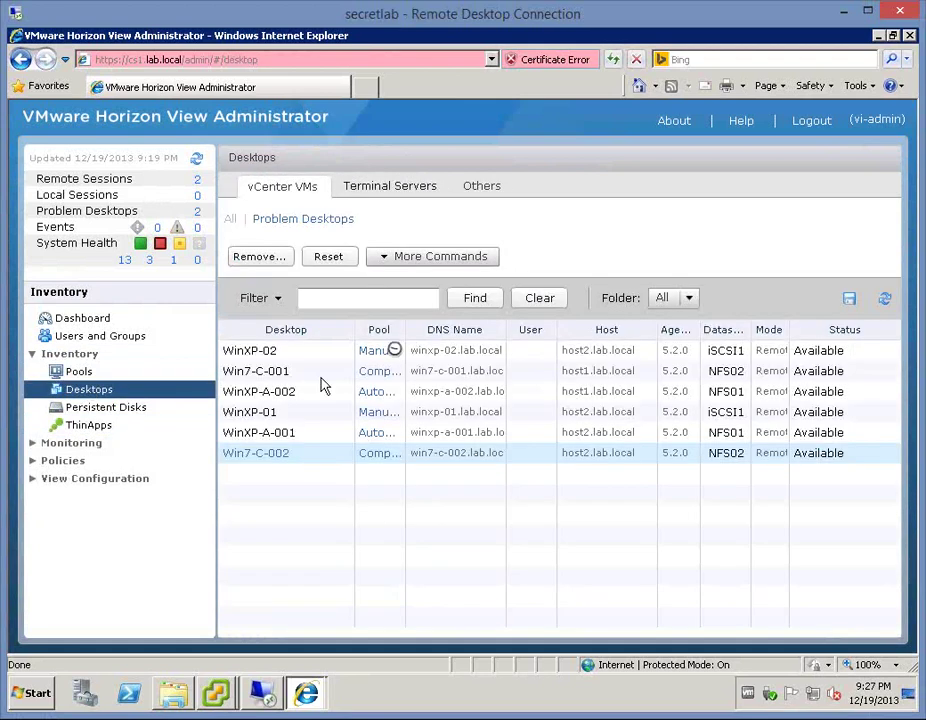
left_click(258, 377)
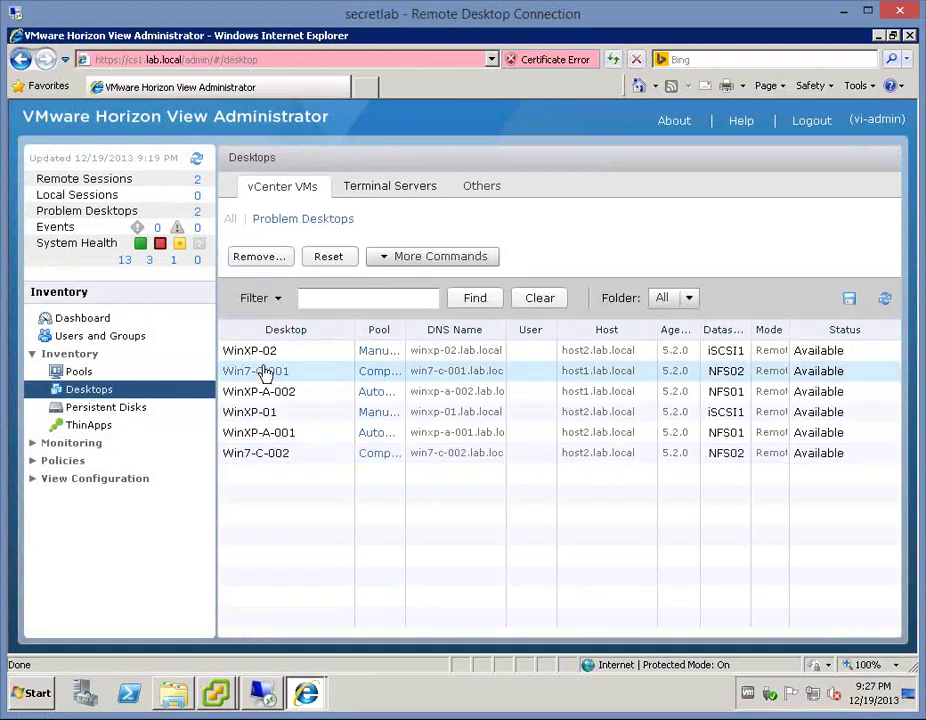
double_click(262, 372)
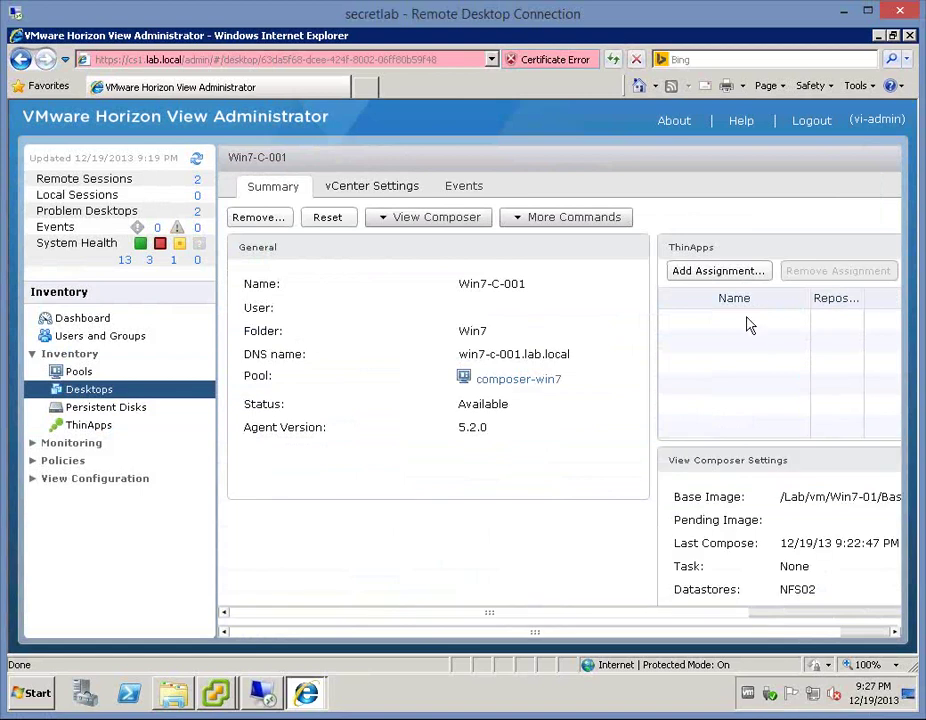
left_click(79, 371)
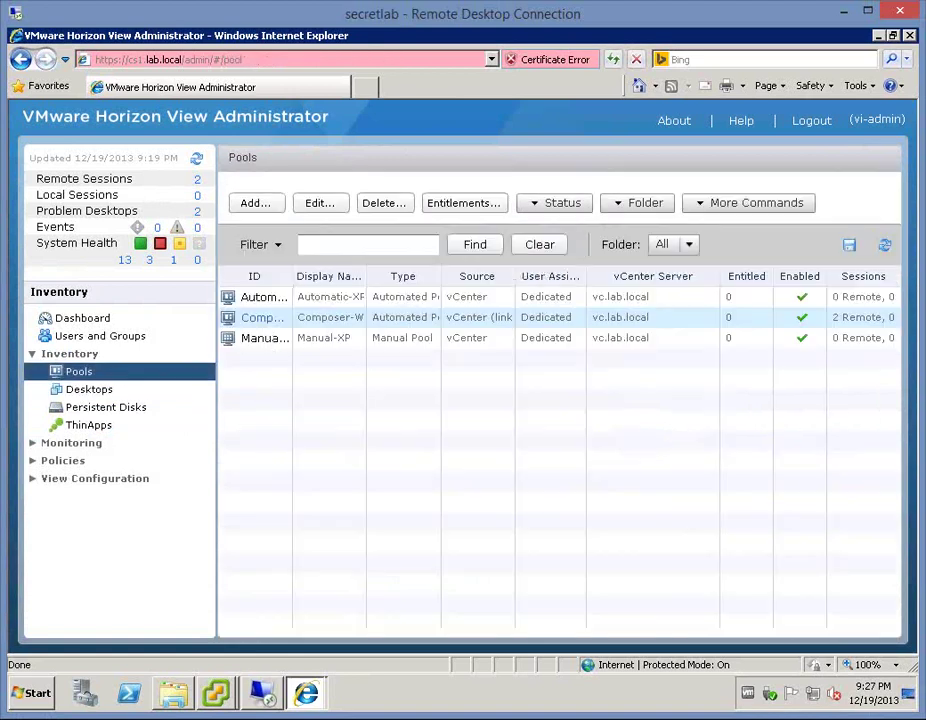
left_click(89, 389)
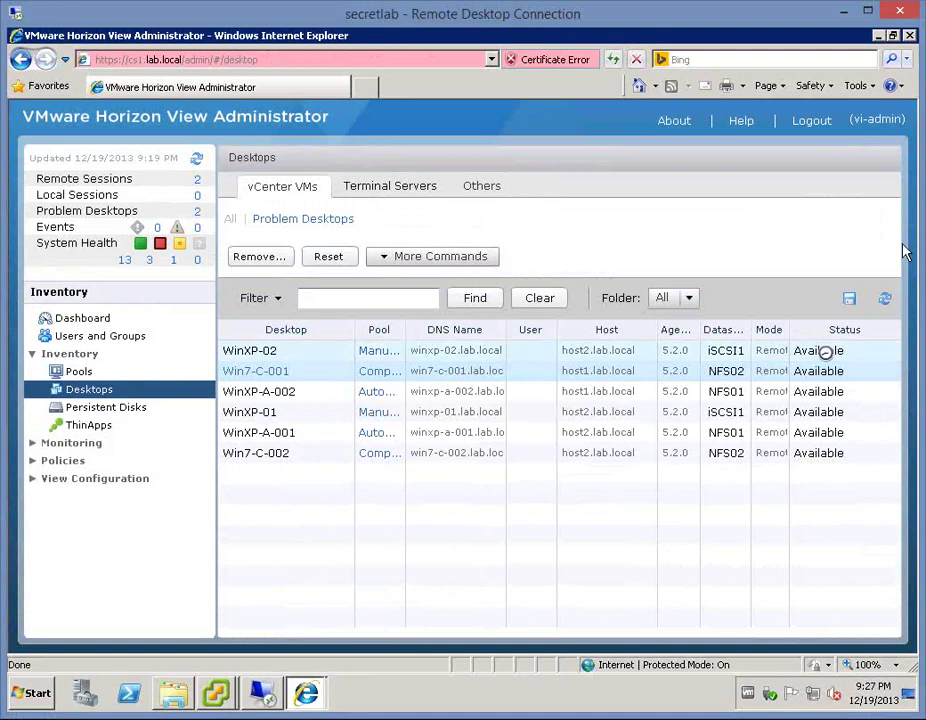
- Close the Win7-C-002 console and open a console for Win7-C-001
left_click(220, 697)
left_click(300, 655)
left_click(186, 656)
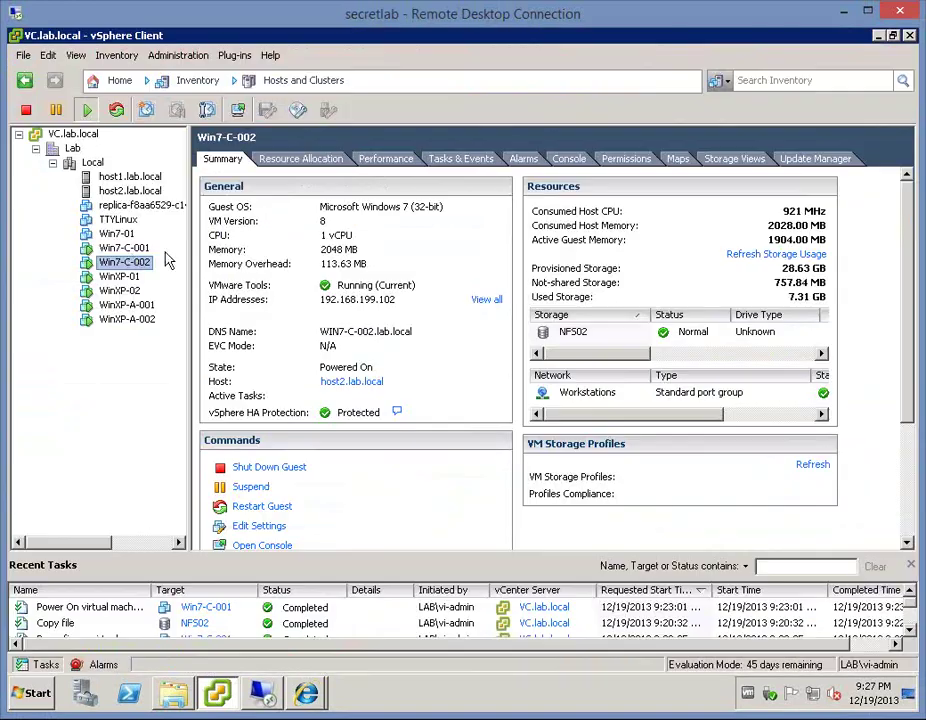
left_click(125, 247)
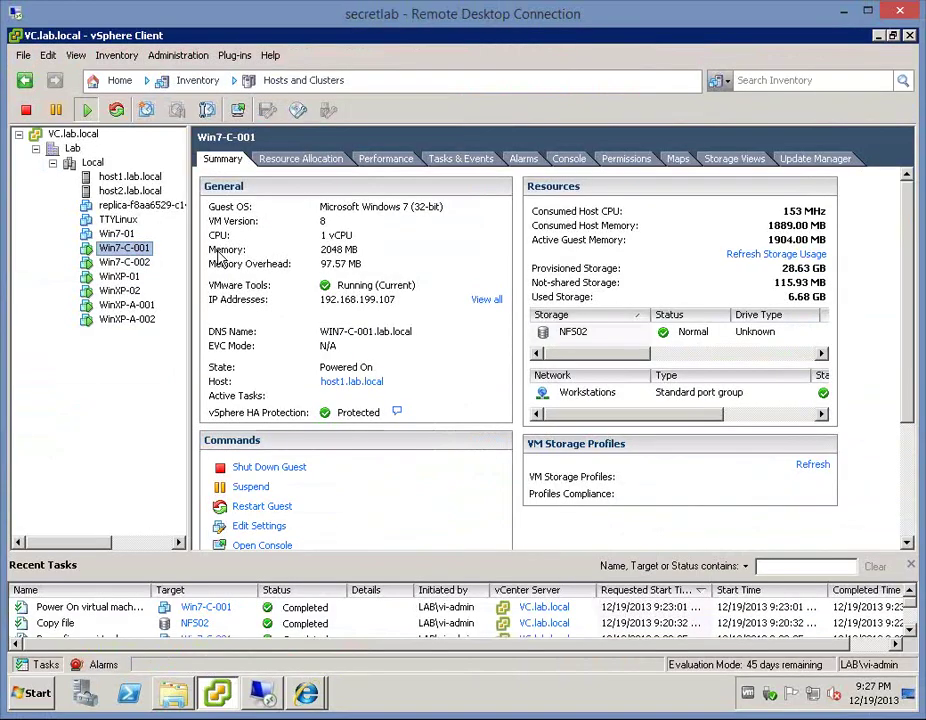
left_click(263, 546)
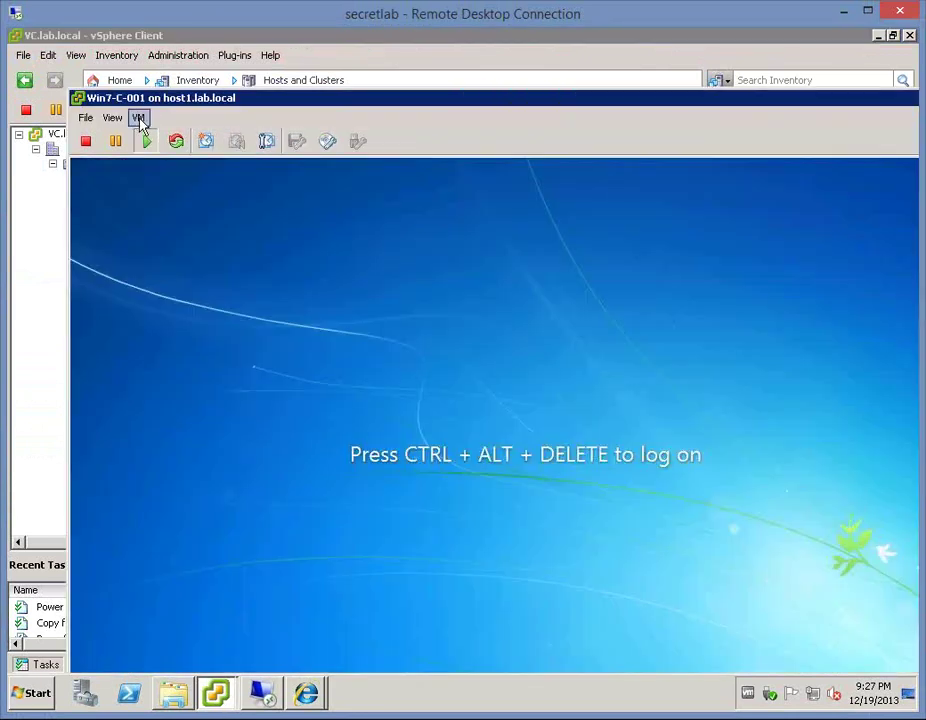
- Log on to Win7-C-001 via Send Ctrl+Alt+Del and the administrator password
left_click(139, 118)
mouse_move(289, 157)
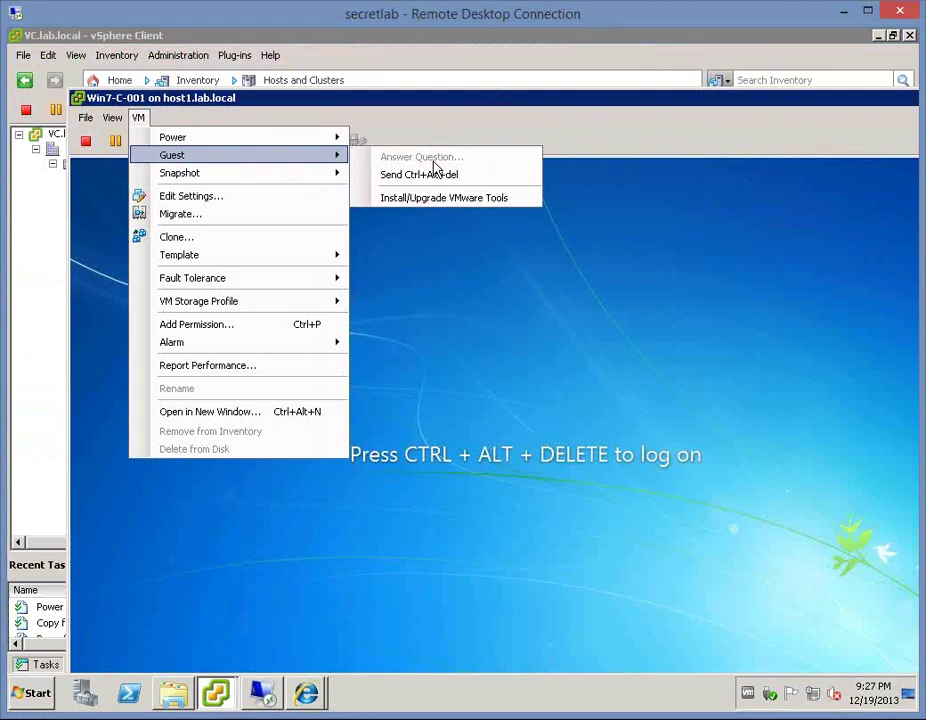
left_click(457, 176)
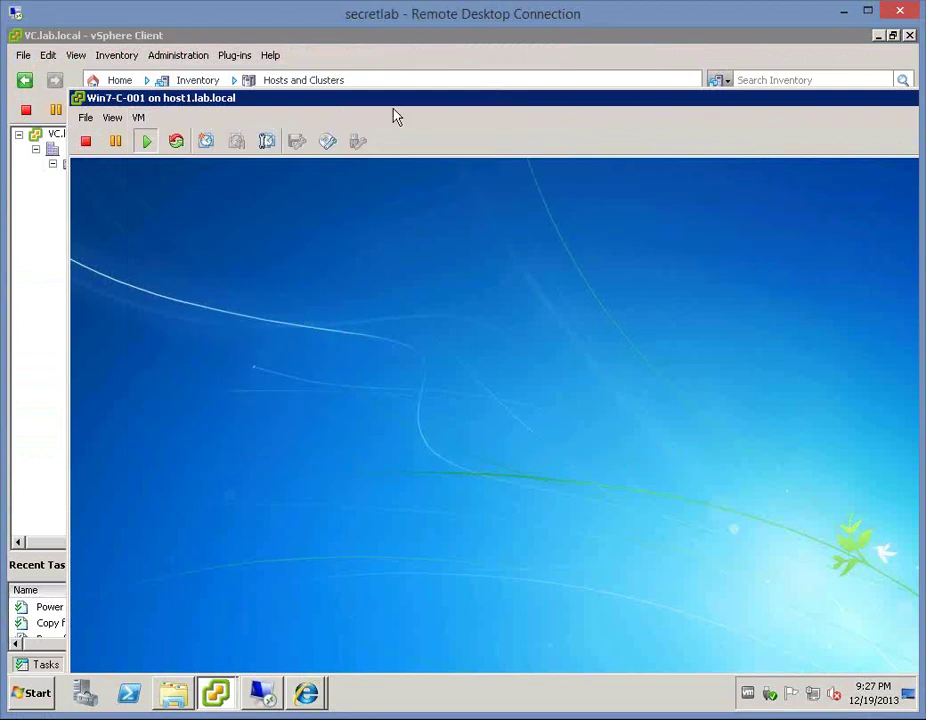
left_click_drag(386, 100, 351, 43)
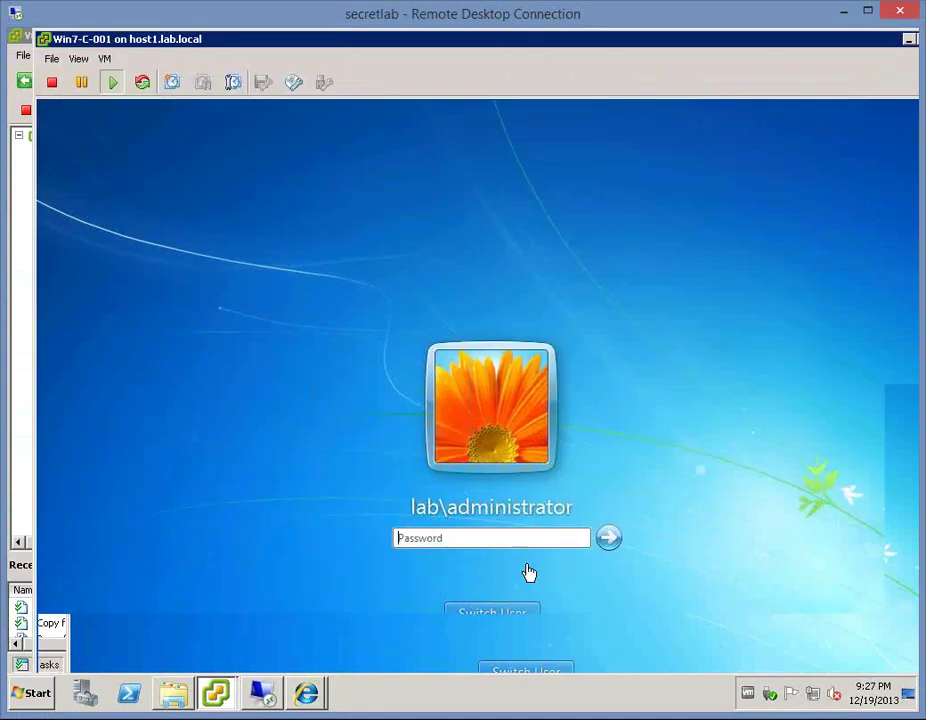
type("••")
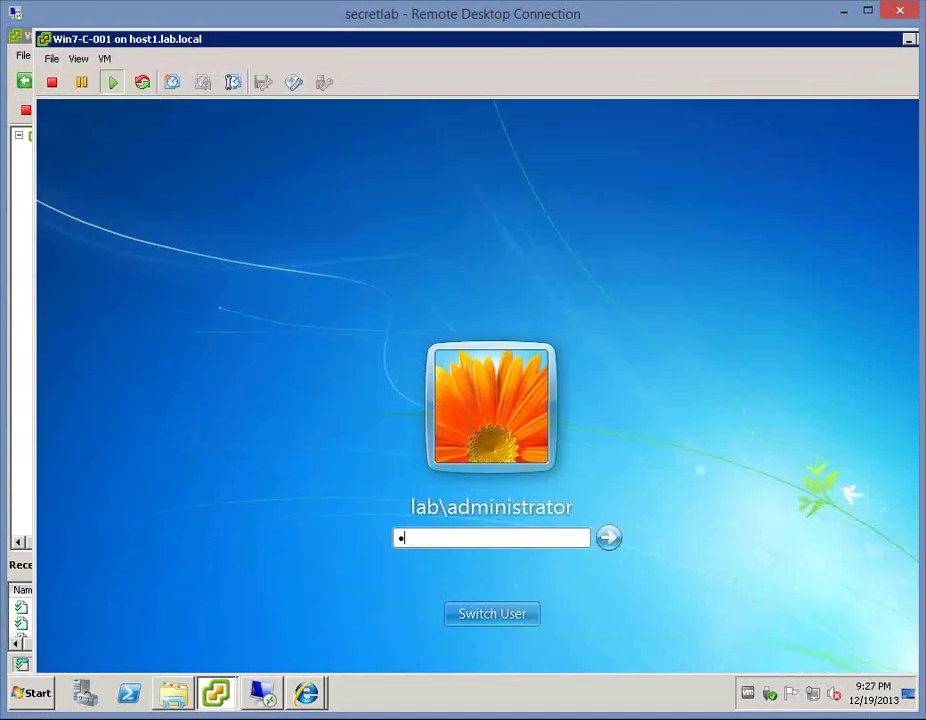
type("••••••")
key("Return")
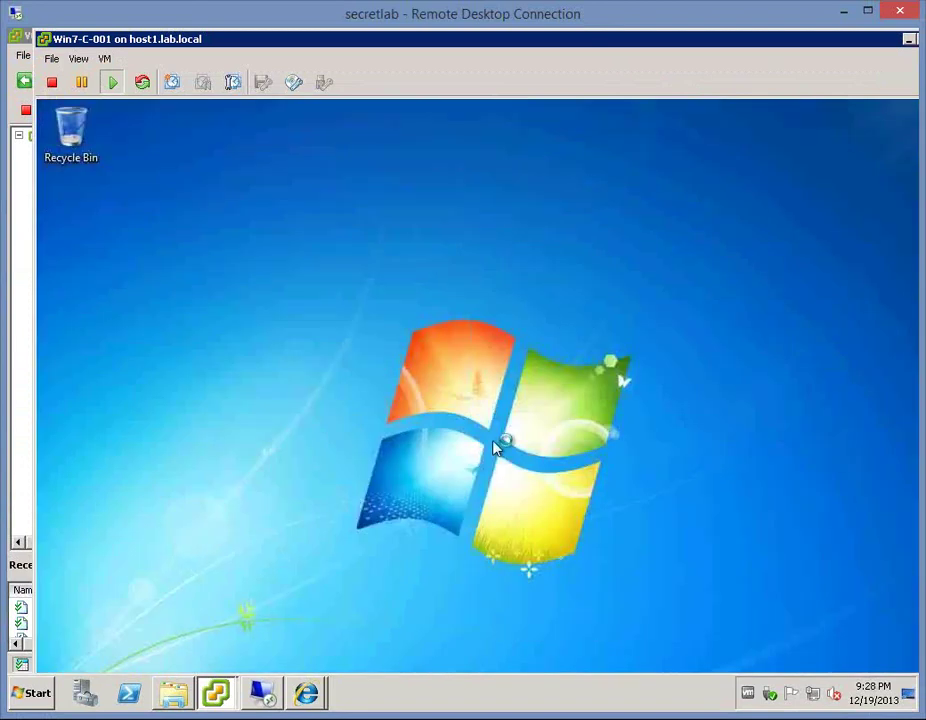
left_click(310, 698)
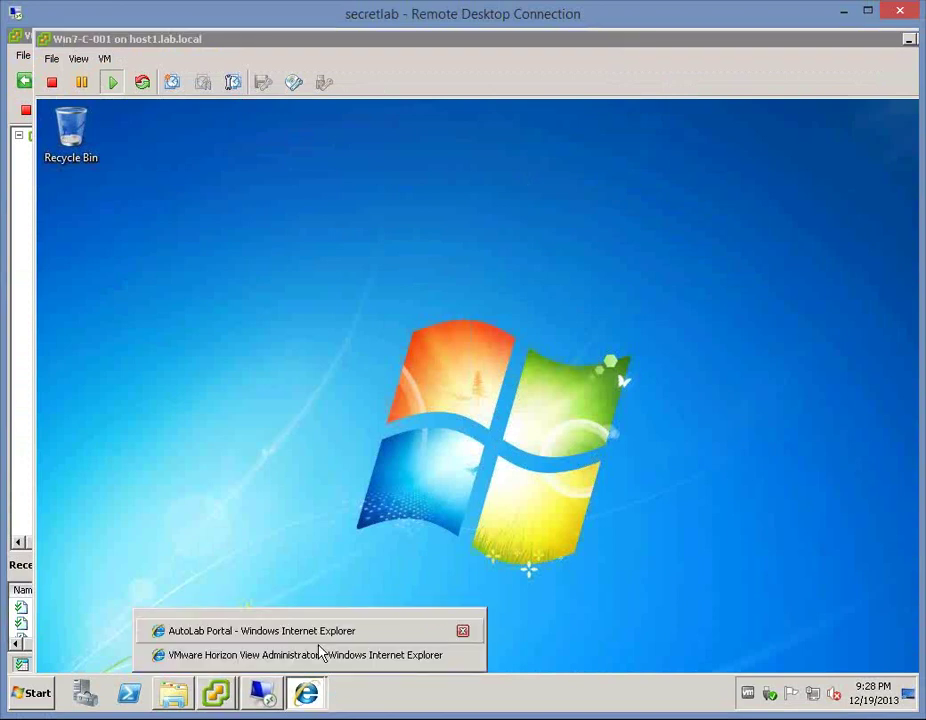
- Open the ThinApps summary in View Administrator and select Paint.NET
left_click(449, 656)
left_click(88, 425)
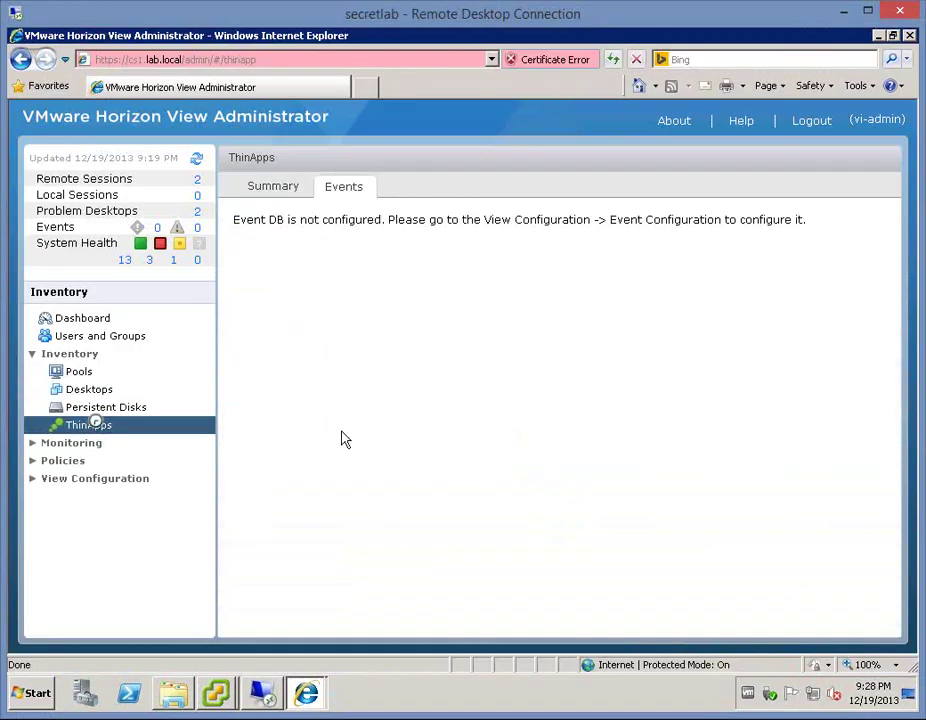
left_click(274, 187)
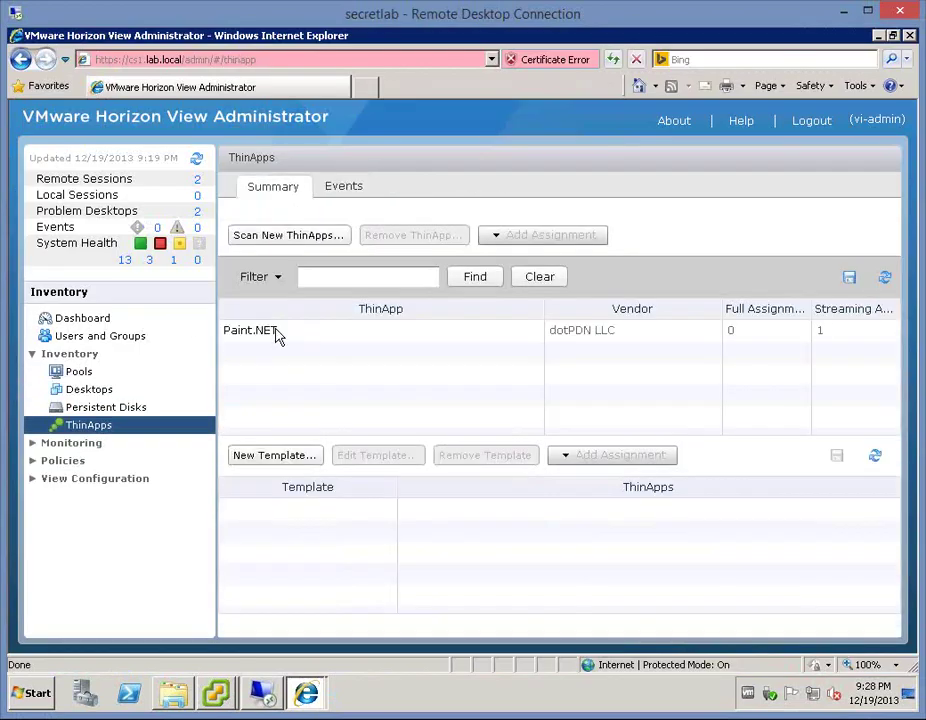
left_click(622, 334)
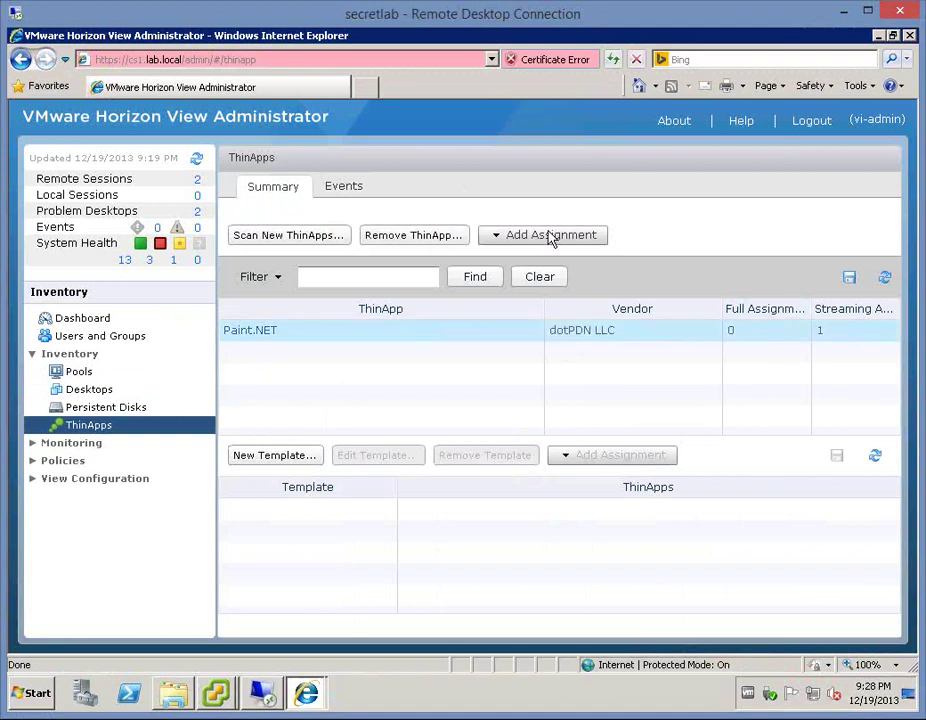
- Try Paint.NET's Assign Desktops and Assign Pools options, cancelling both without changes
left_click(551, 236)
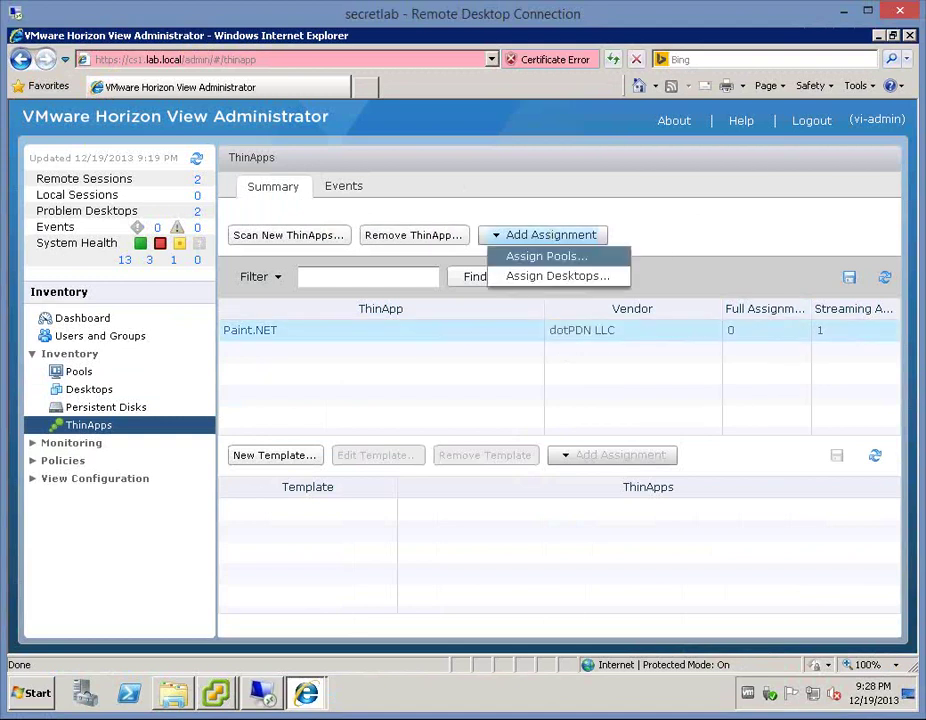
left_click(556, 275)
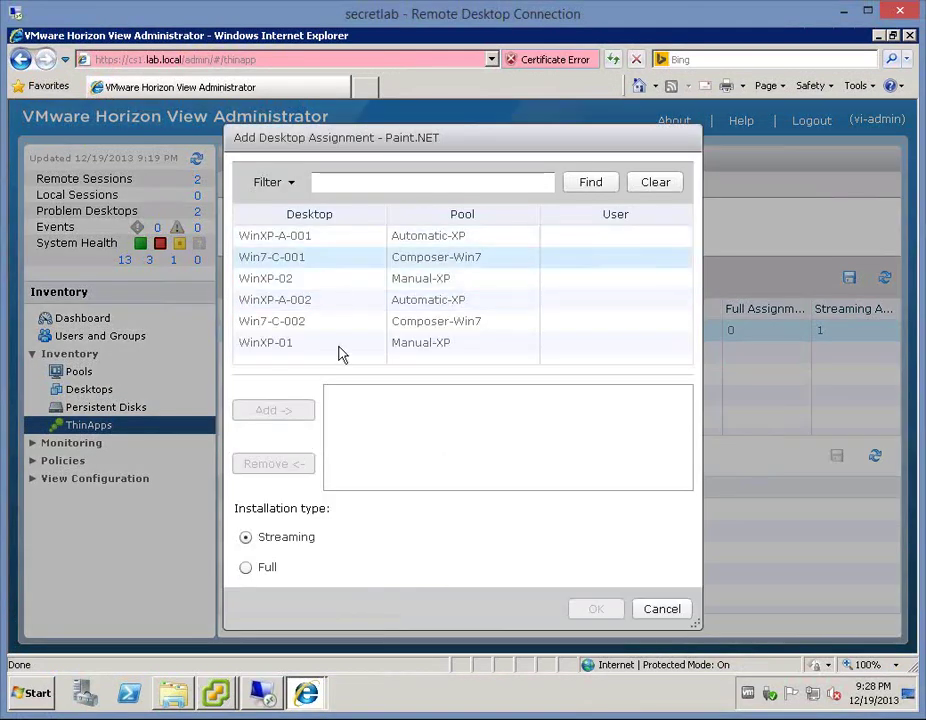
left_click(662, 608)
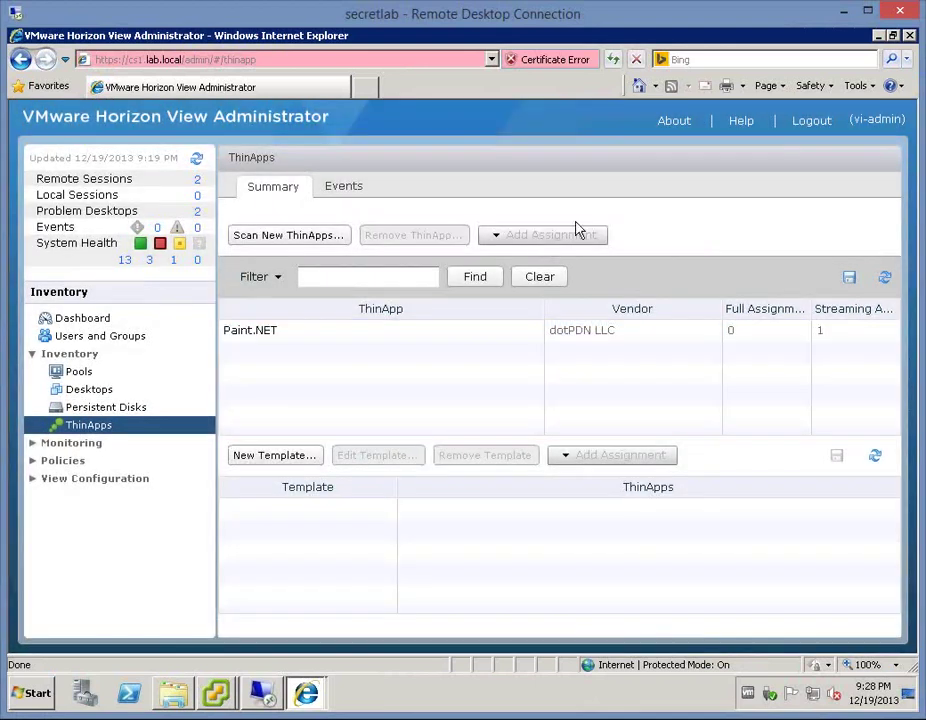
left_click(558, 238)
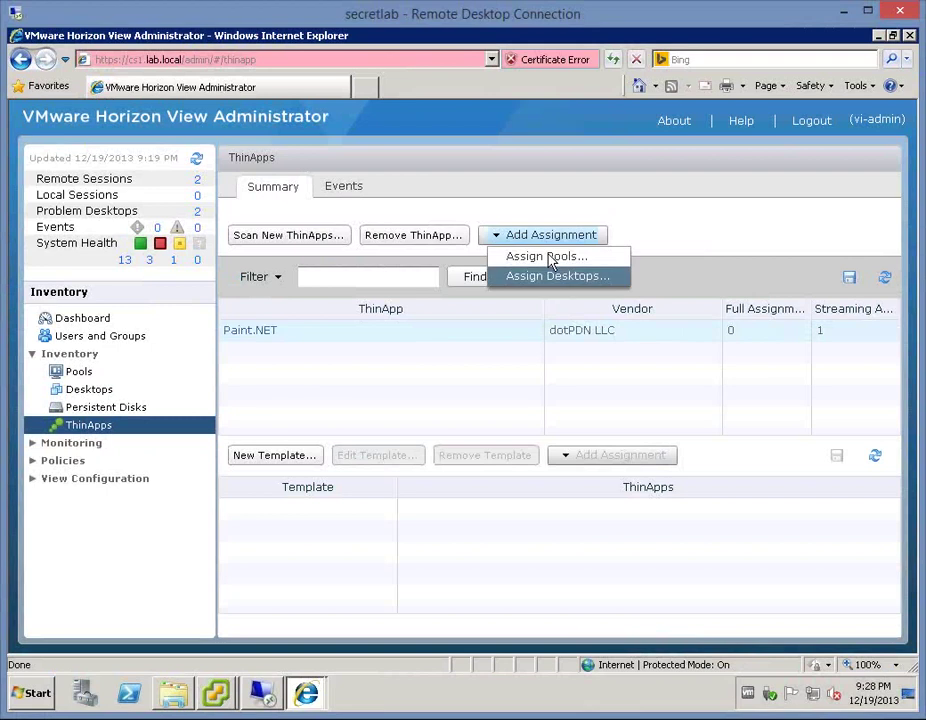
left_click(547, 256)
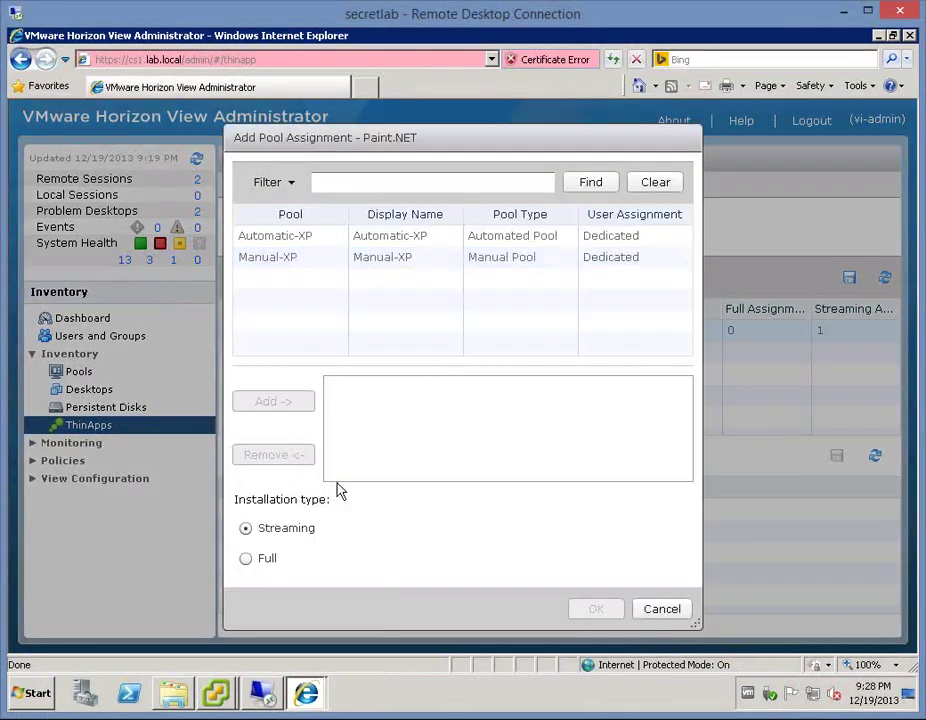
left_click(664, 608)
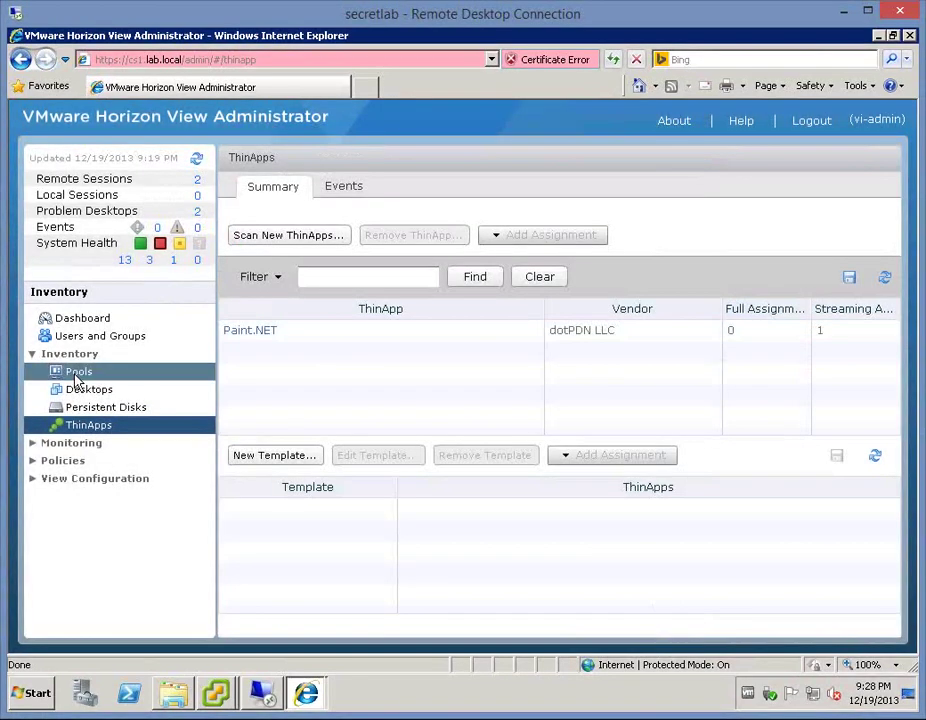
- Show the ThinApp assignments of the Composer-Win7 pool
left_click(75, 377)
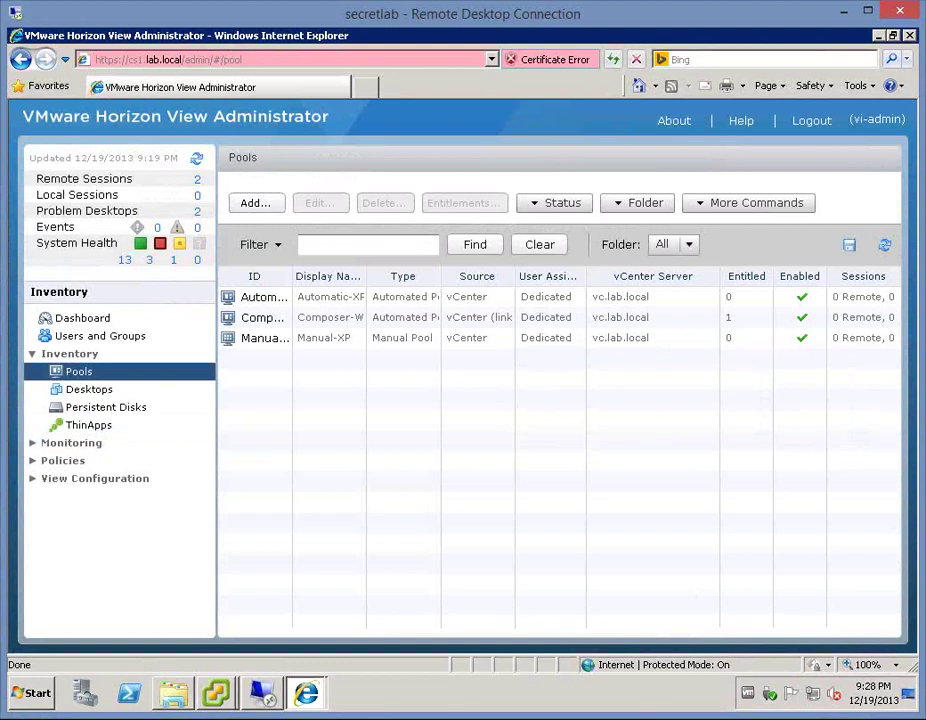
double_click(252, 317)
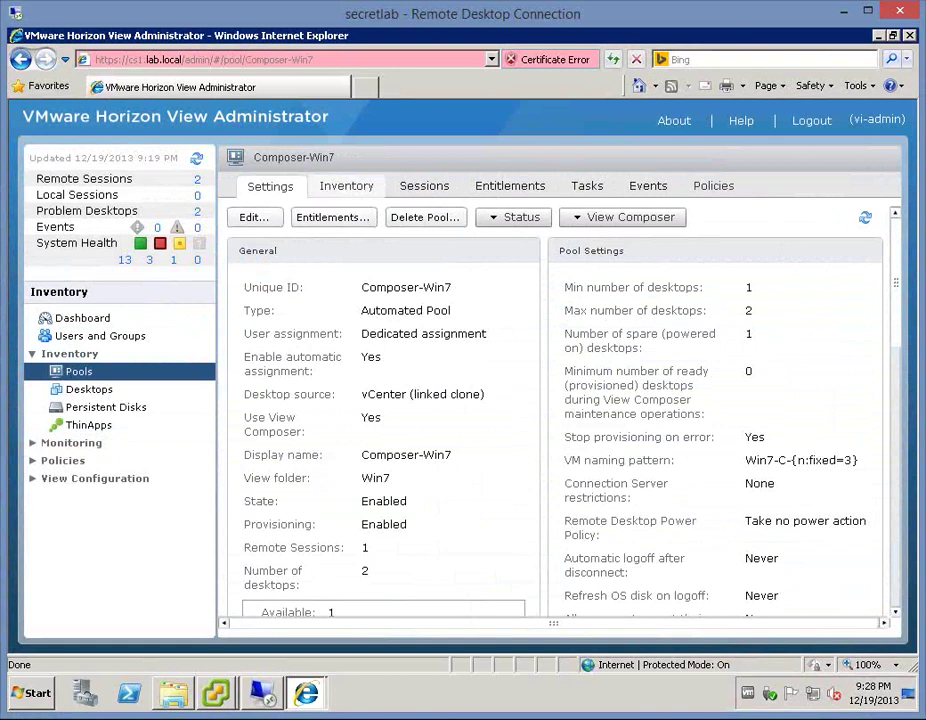
left_click(346, 186)
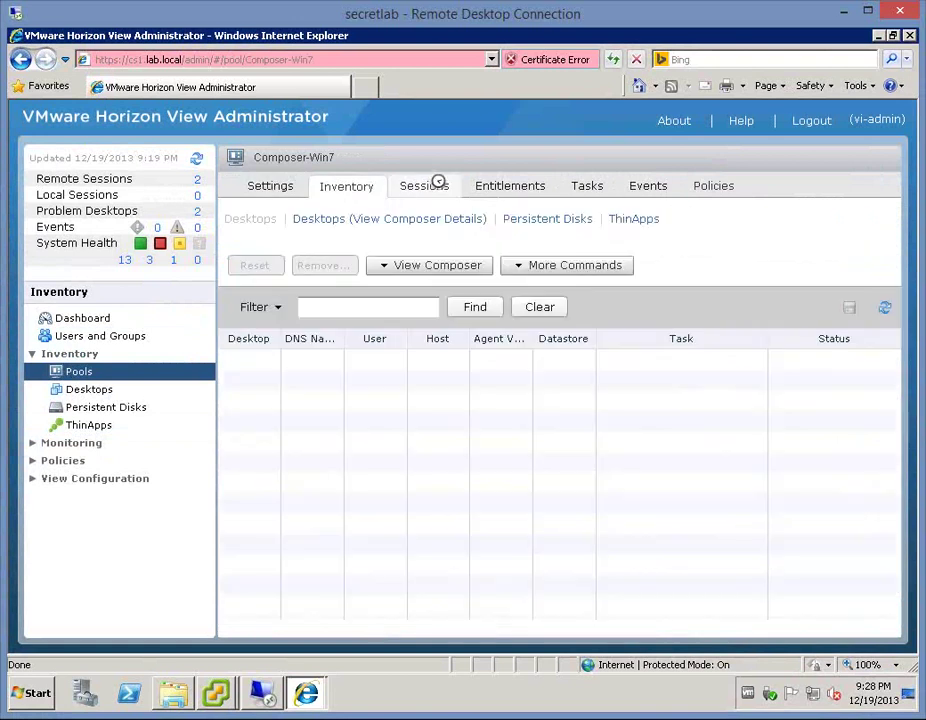
left_click(648, 218)
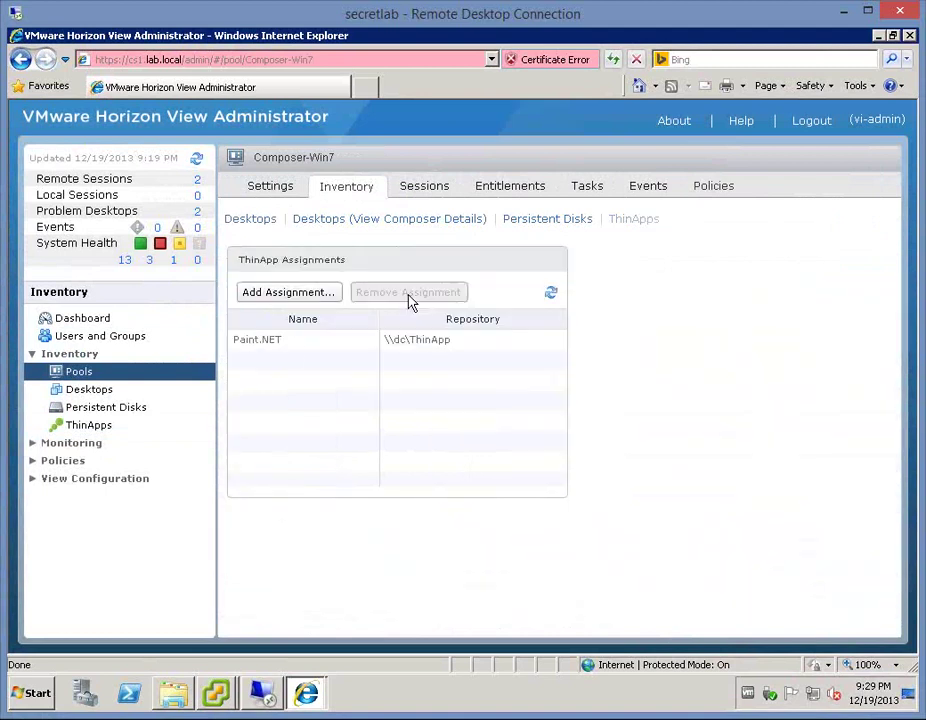
- Remove Paint.NET's ThinApp assignment from the pool, then assign Paint.NET again
left_click(297, 342)
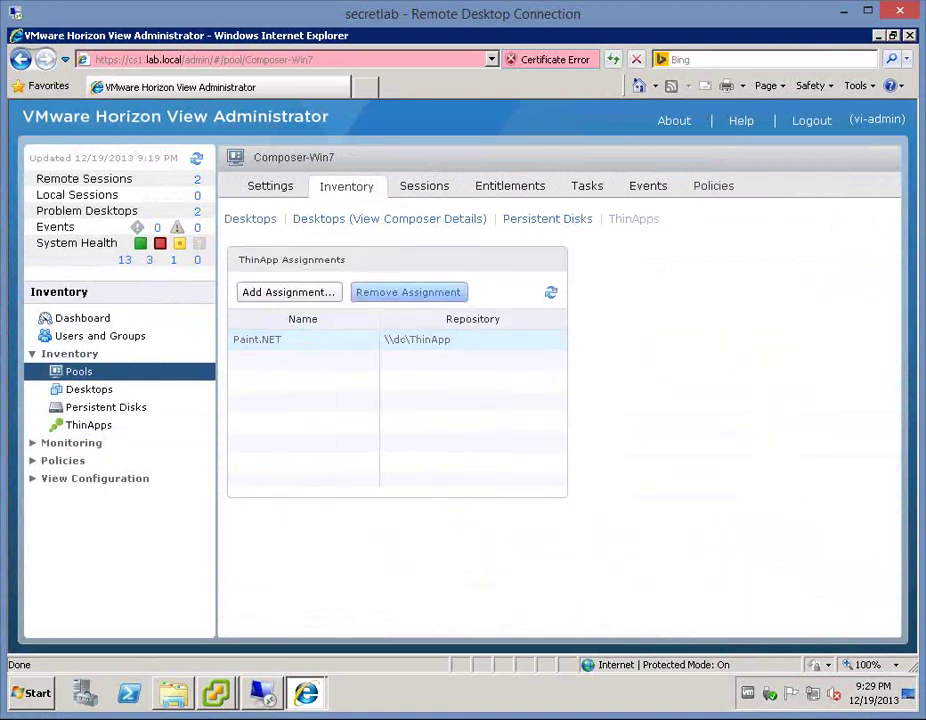
left_click(440, 291)
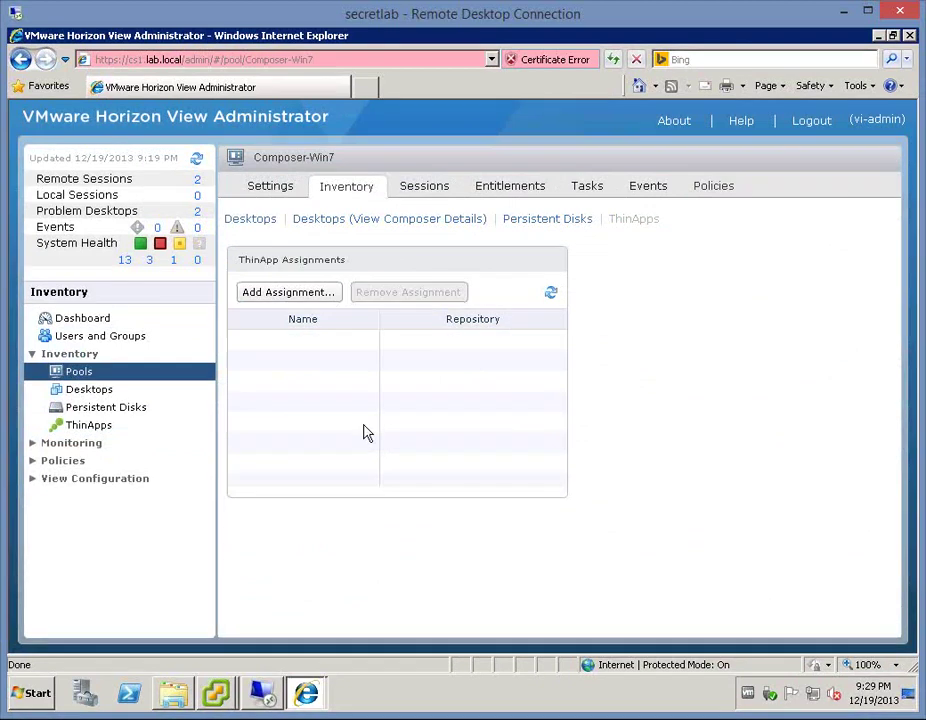
left_click(551, 294)
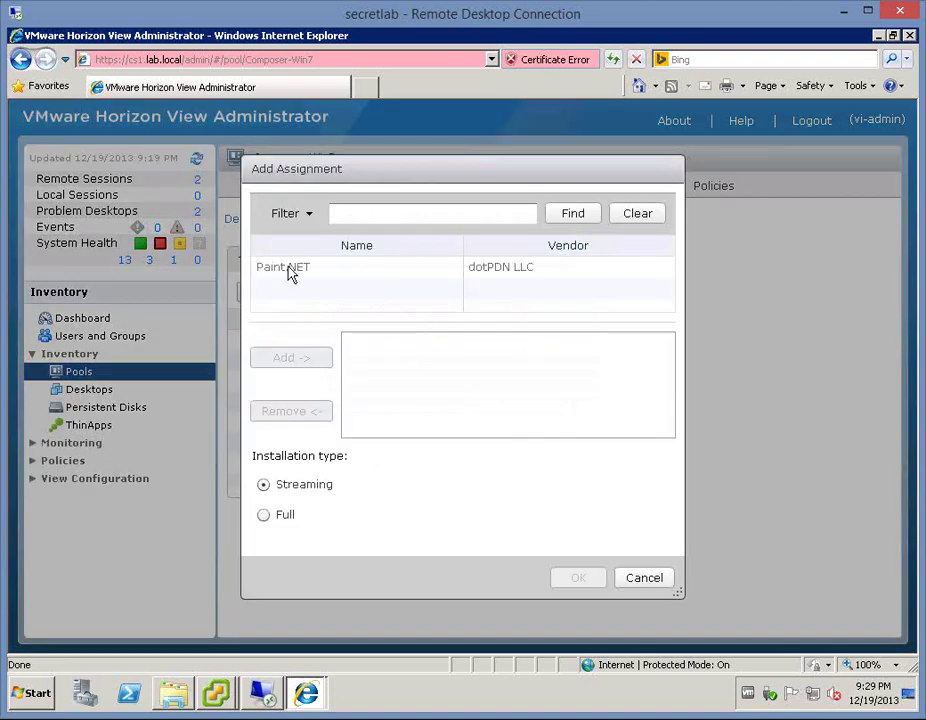
left_click(289, 268)
left_click(291, 358)
left_click(580, 579)
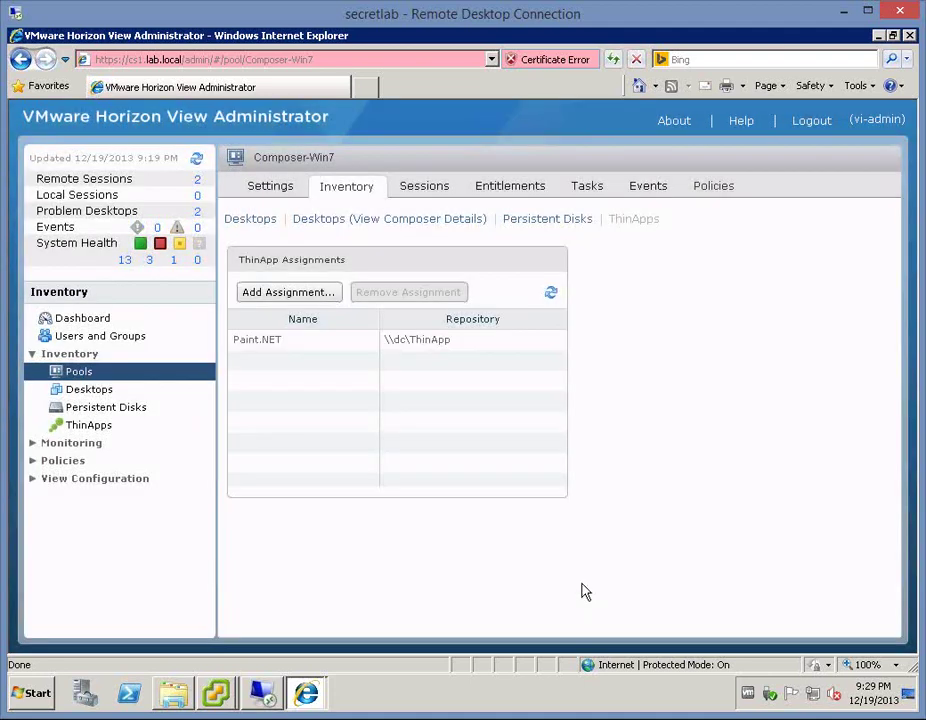
- Open the Win7-C-002 desktop's details from the Desktops inventory
left_click(88, 390)
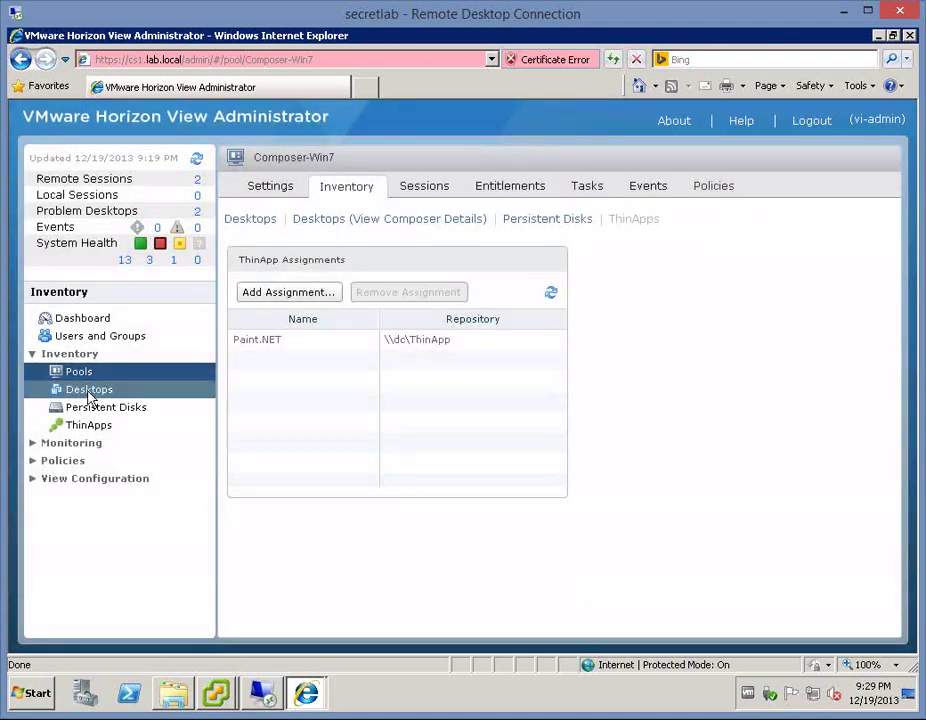
left_click(91, 391)
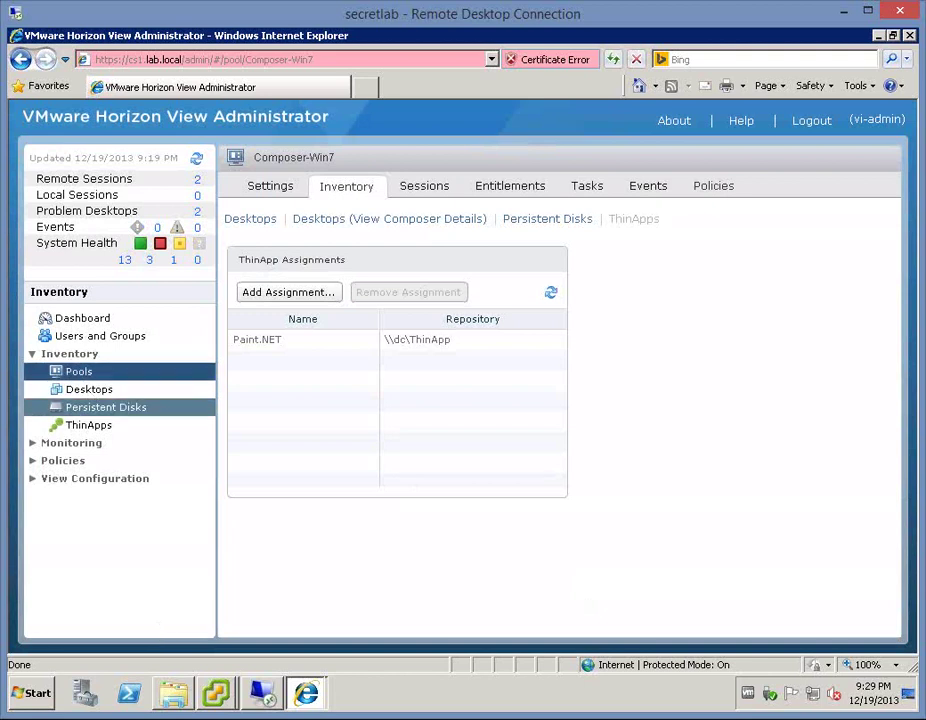
left_click(273, 459)
double_click(273, 455)
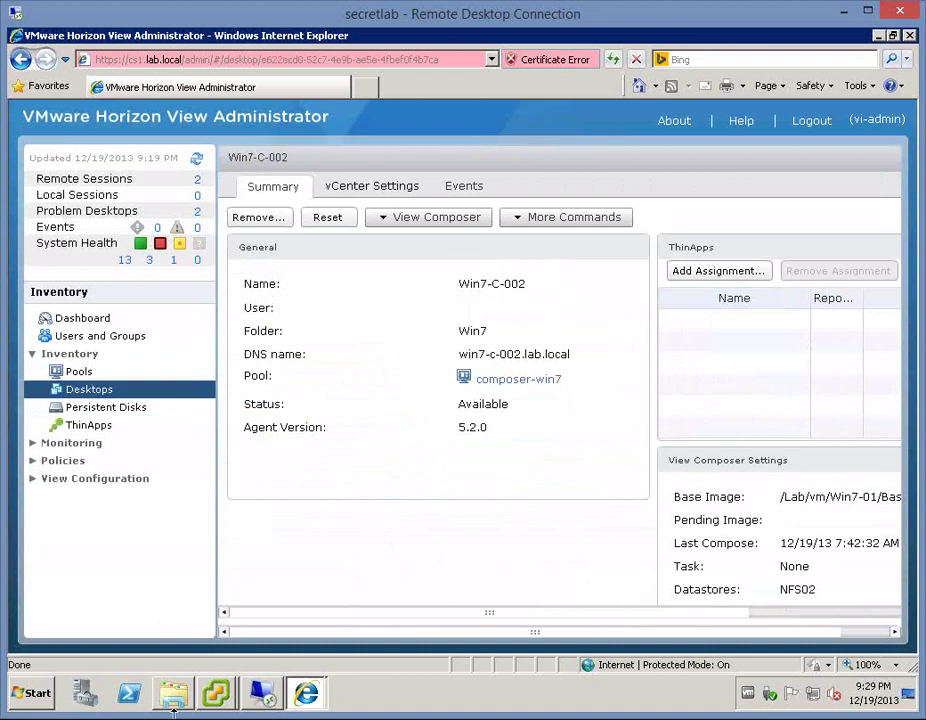
- Change Win7-C-001's guest screen resolution to 800 x 600 and keep the new setting
mouse_move(215, 692)
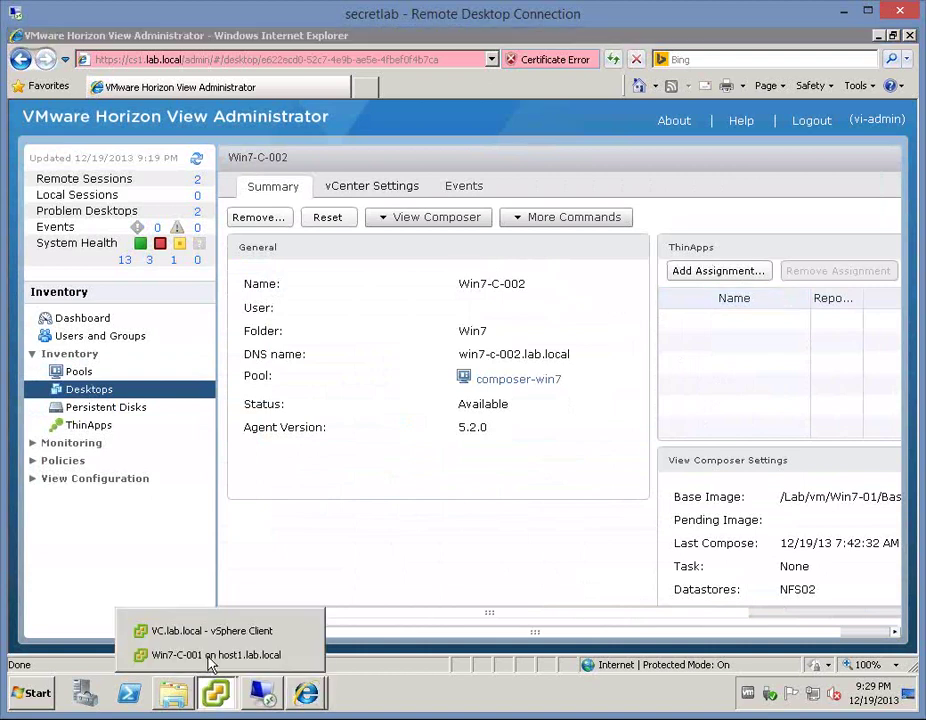
left_click(211, 655)
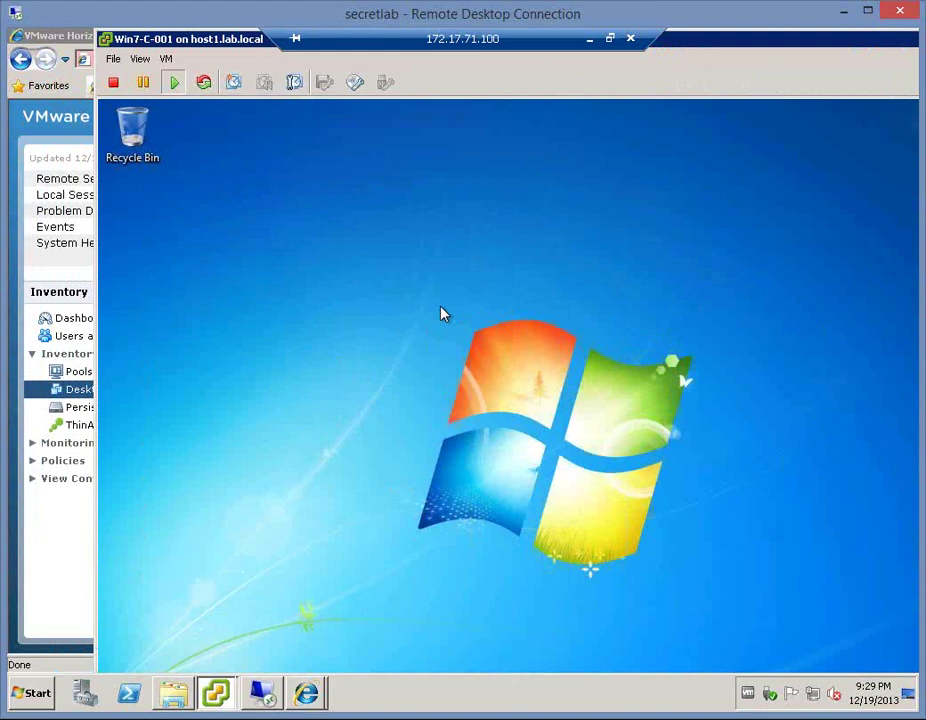
right_click(444, 315)
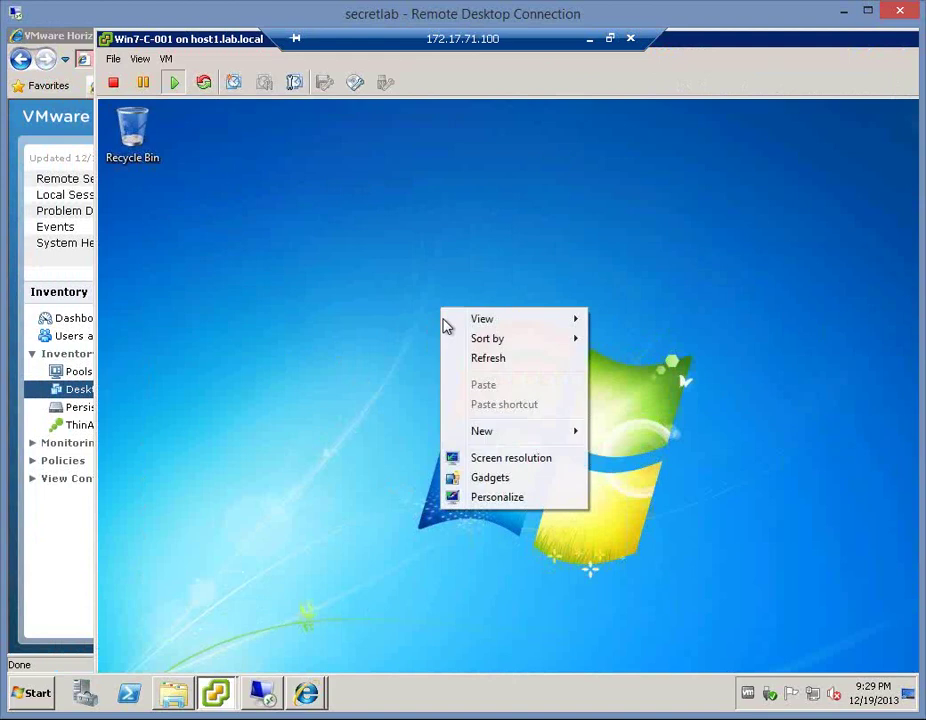
left_click(492, 462)
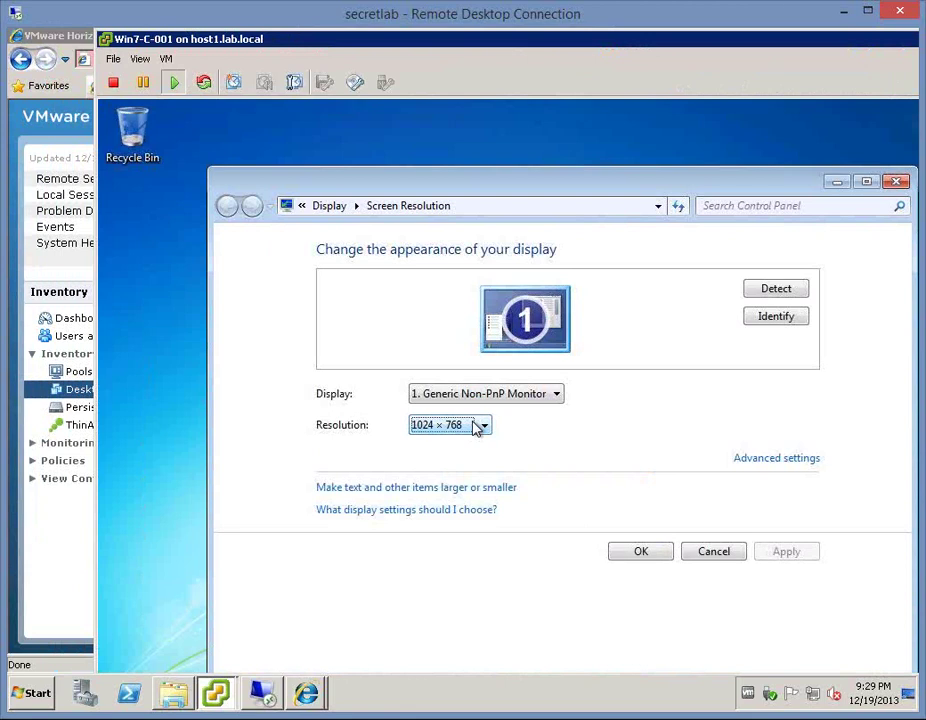
left_click(478, 428)
scroll(474, 424, "down", 1)
left_click(476, 426)
left_click(638, 568)
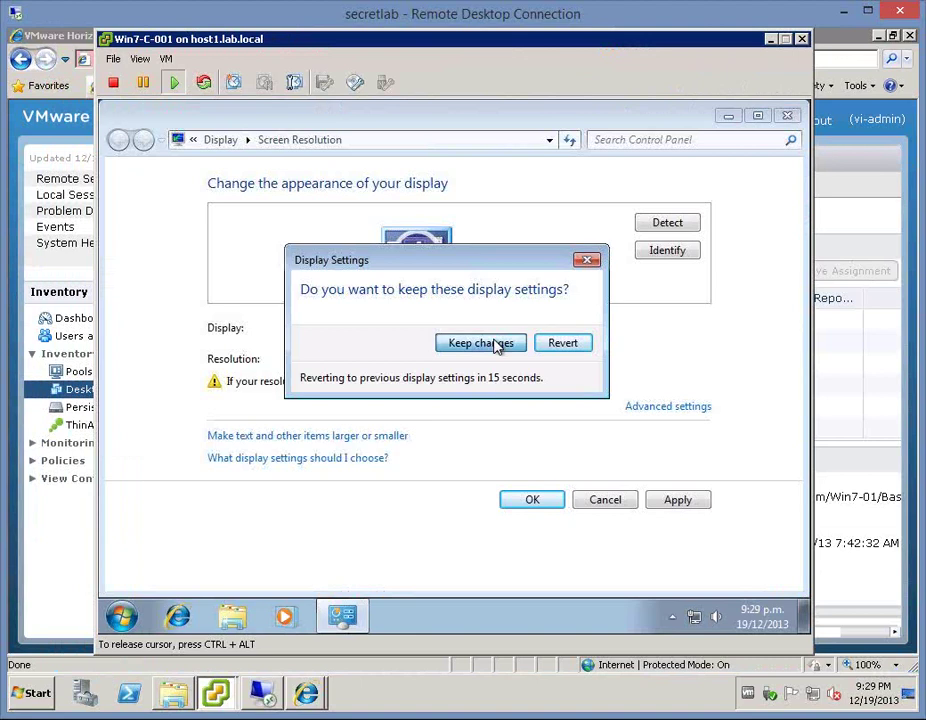
left_click(494, 344)
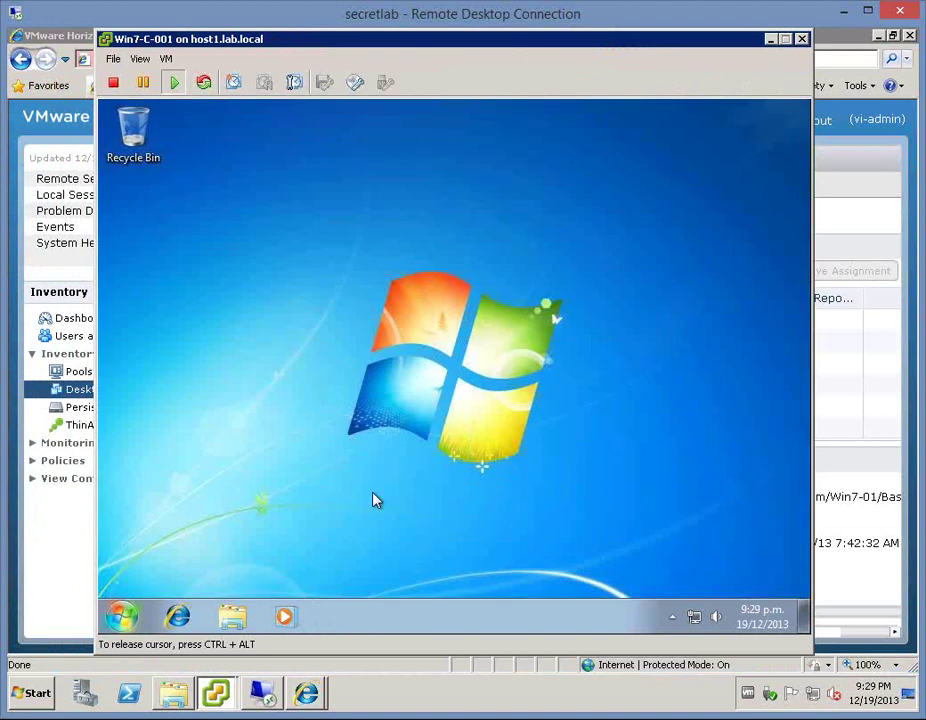
- Restart the Win7-C-001 VM from its Start menu, then return to View Administrator's desktops list
left_click(121, 620)
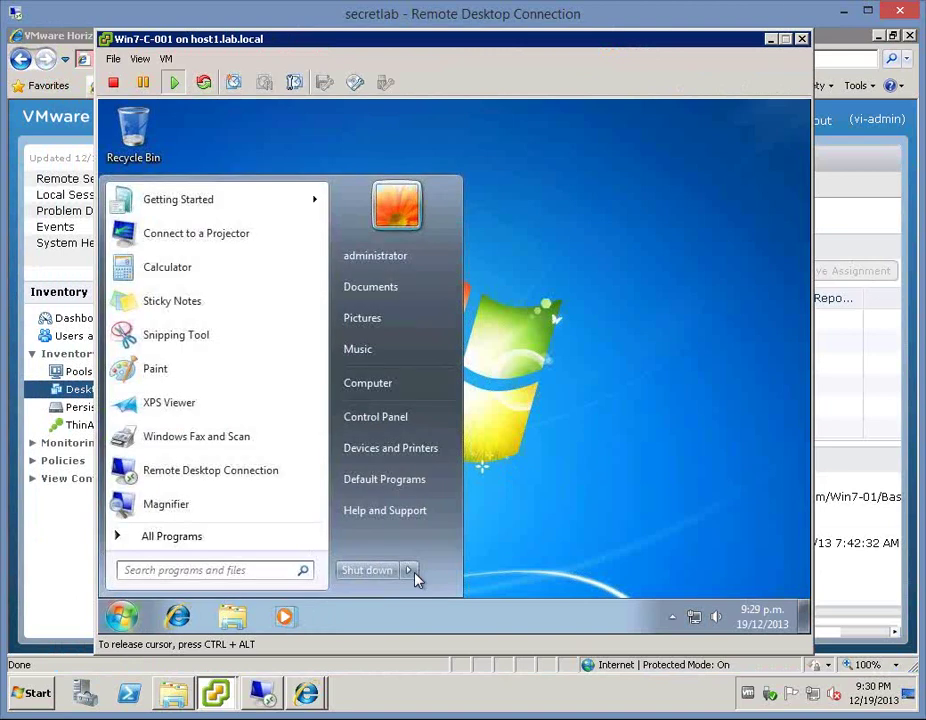
mouse_move(416, 578)
left_click(462, 547)
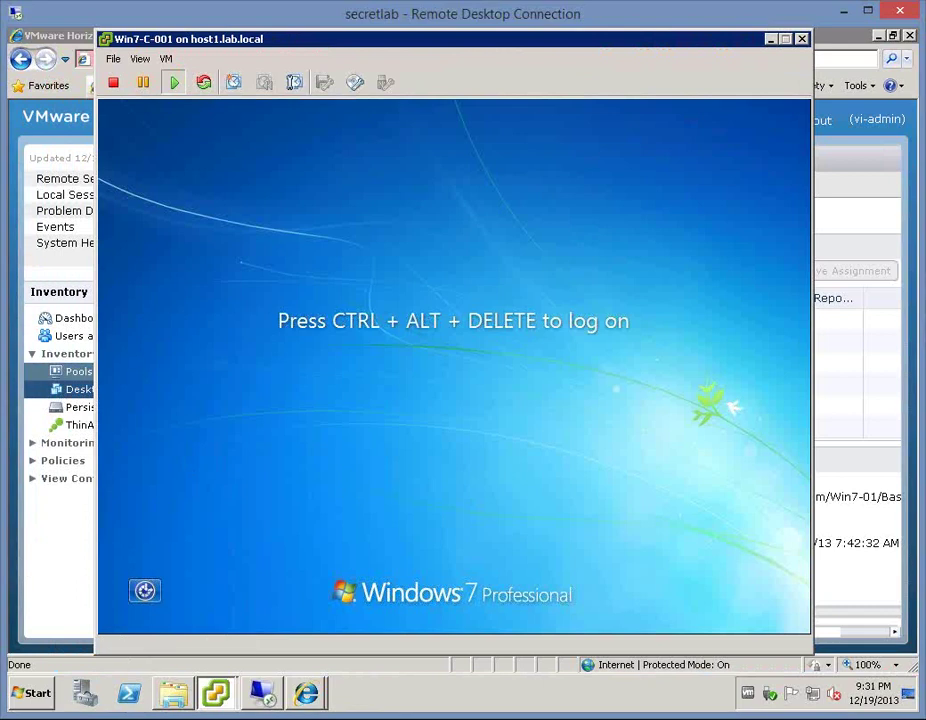
left_click(60, 387)
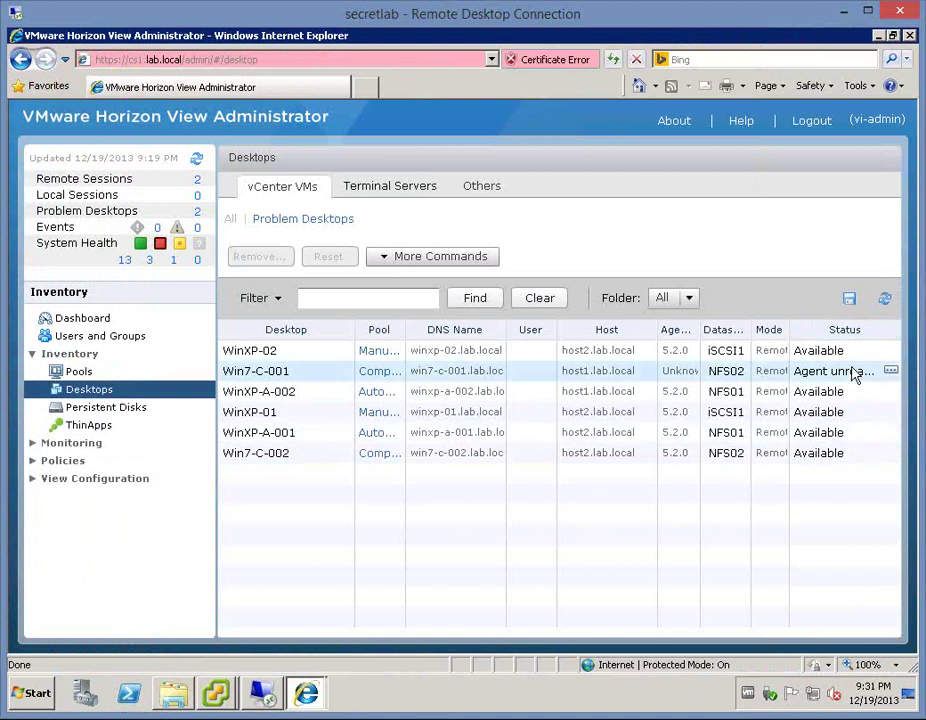
- Keep refreshing the desktops list until Win7-C-001 reads Available, then switch to its console
left_click(885, 300)
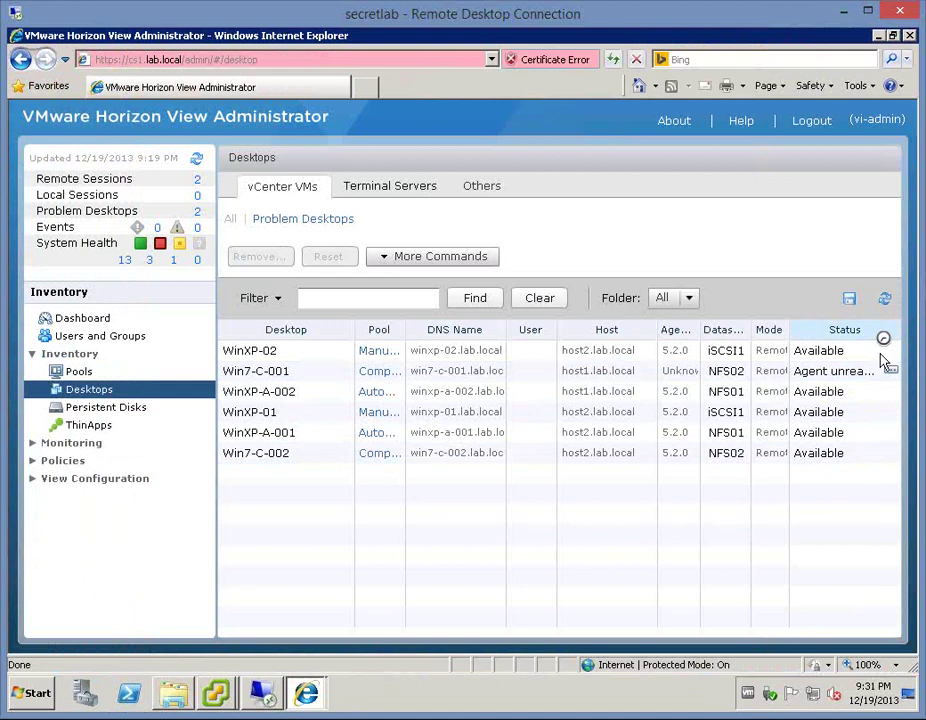
left_click(885, 300)
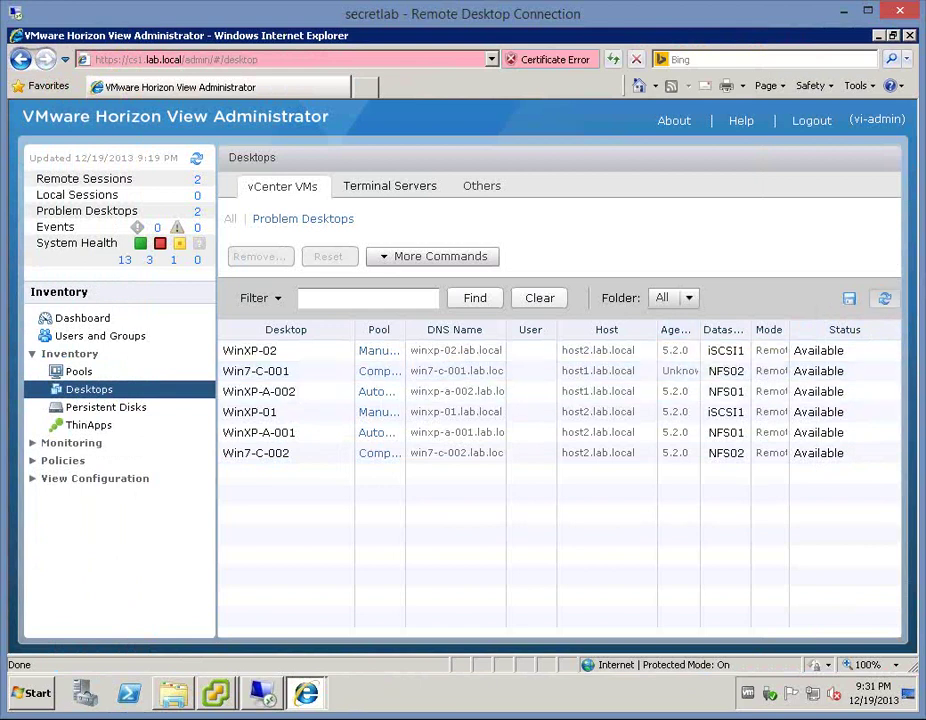
left_click(884, 298)
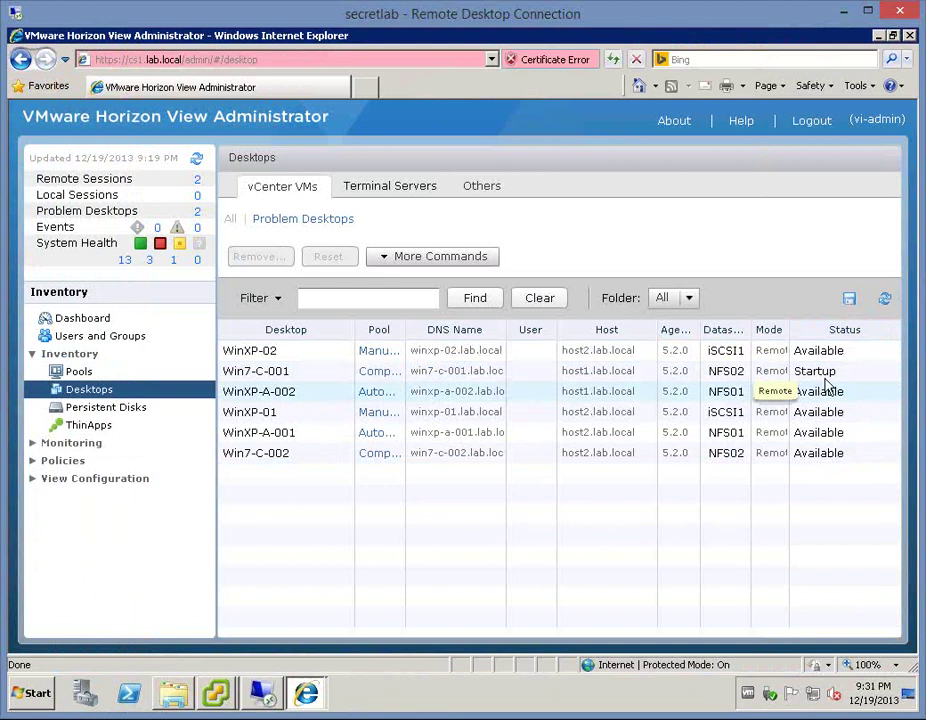
left_click(888, 301)
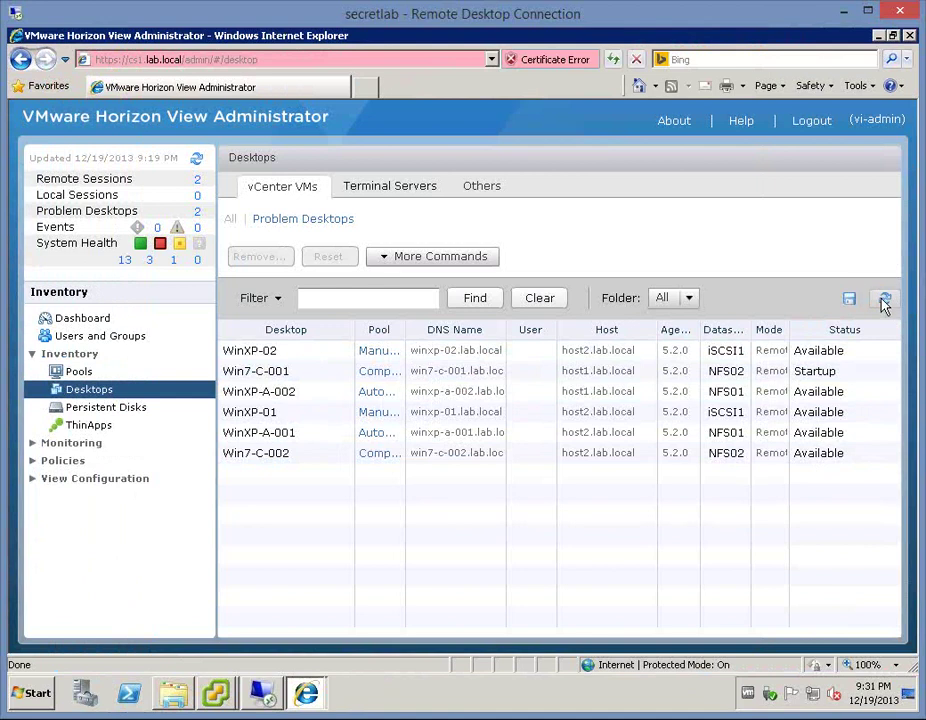
left_click(884, 302)
left_click(884, 301)
left_click(884, 300)
left_click(884, 300)
left_click(640, 411)
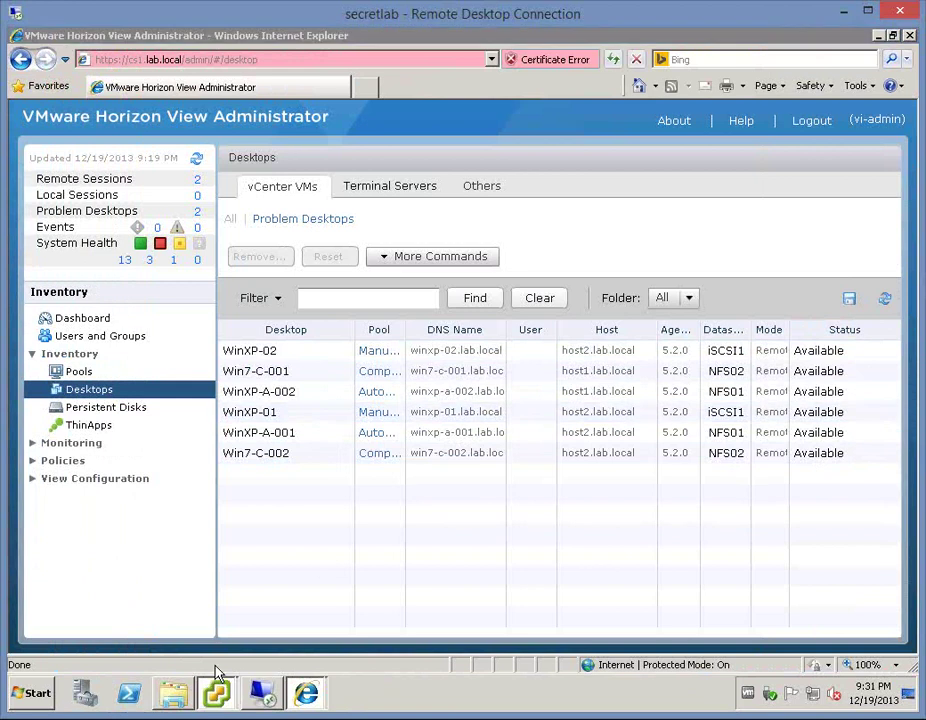
- Send Ctrl+Alt+Del to the Win7-C-001 guest and log on with the account password
mouse_move(216, 688)
left_click(230, 654)
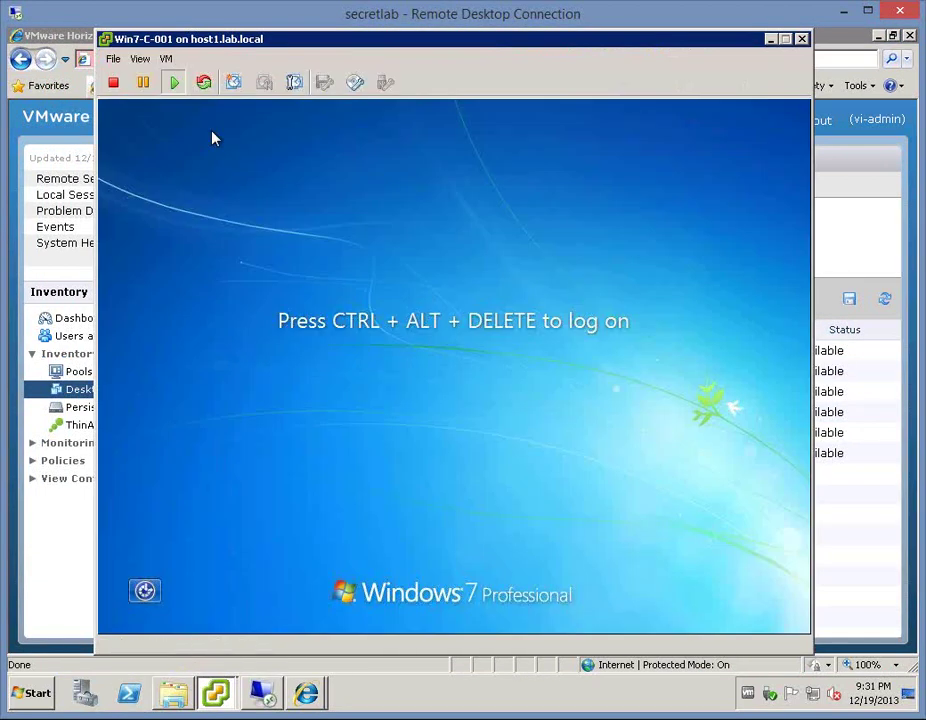
left_click(166, 60)
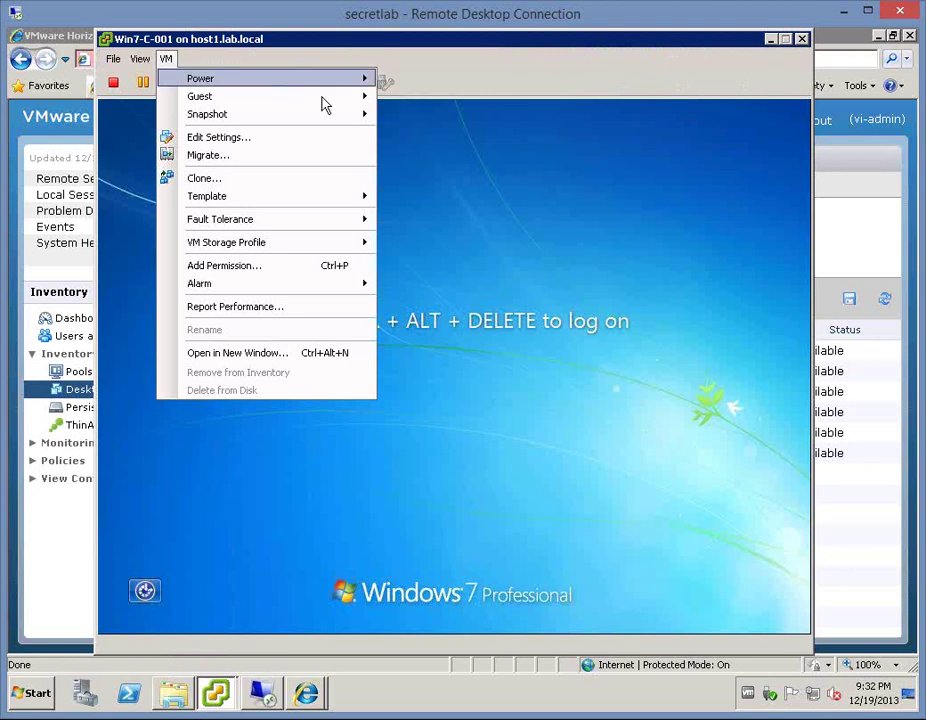
mouse_move(270, 80)
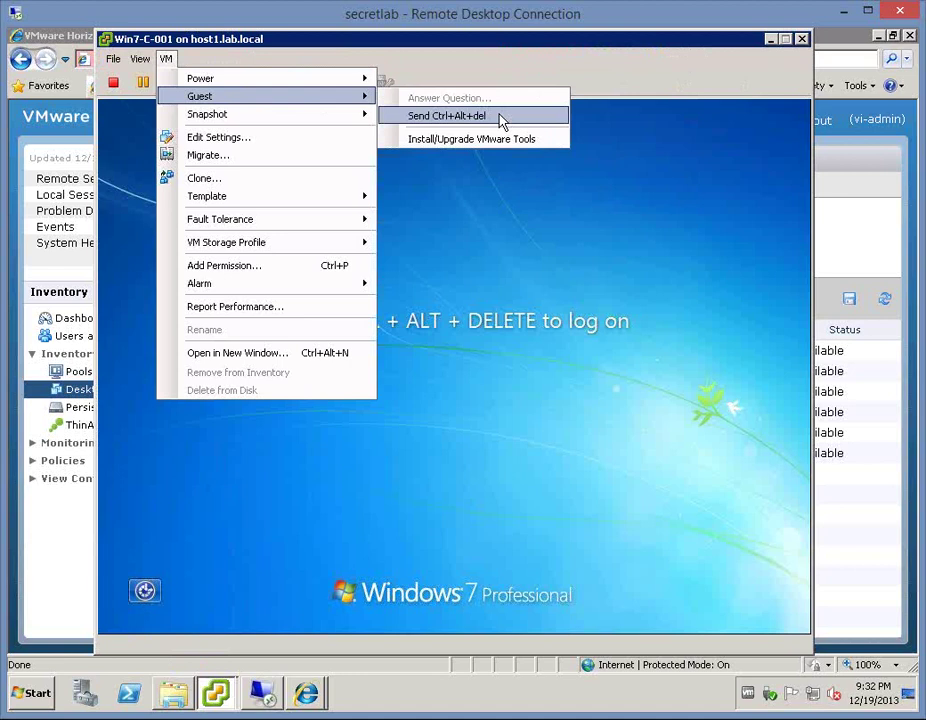
left_click(503, 117)
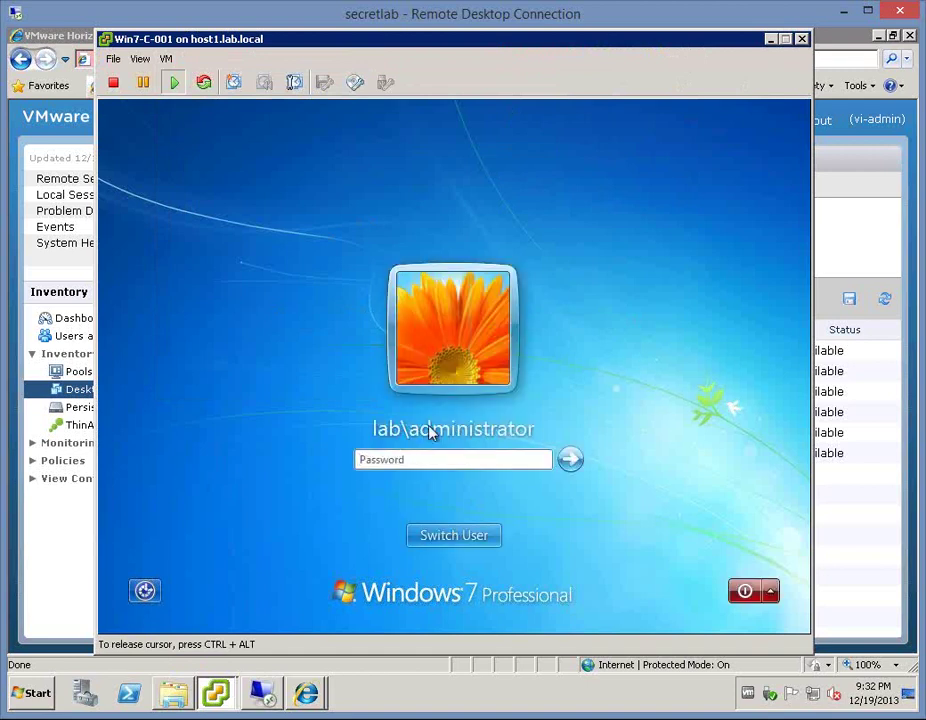
left_click(405, 459)
type("VMware1!")
key("Return")
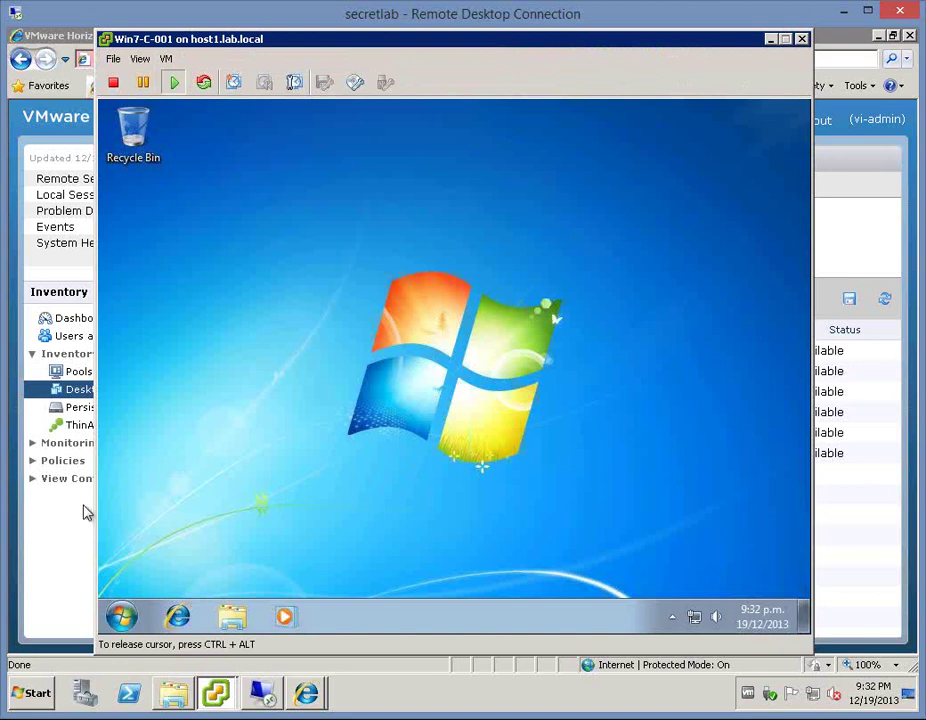
- Open Win7-C-001's detail page and add a Paint.NET ThinApp assignment with Streaming delivery
left_click(80, 394)
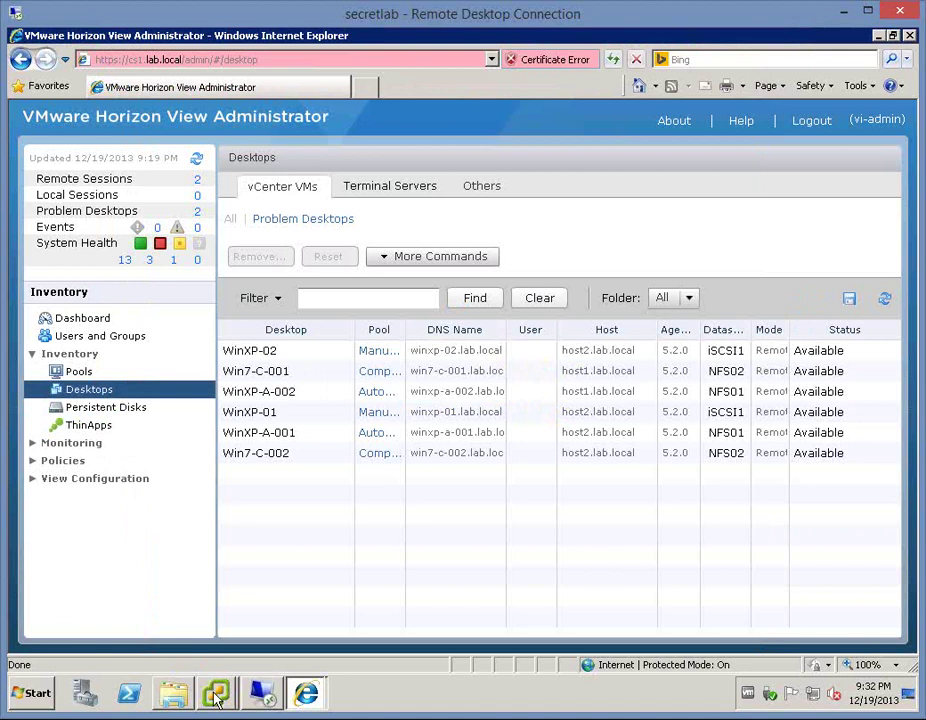
left_click(216, 692)
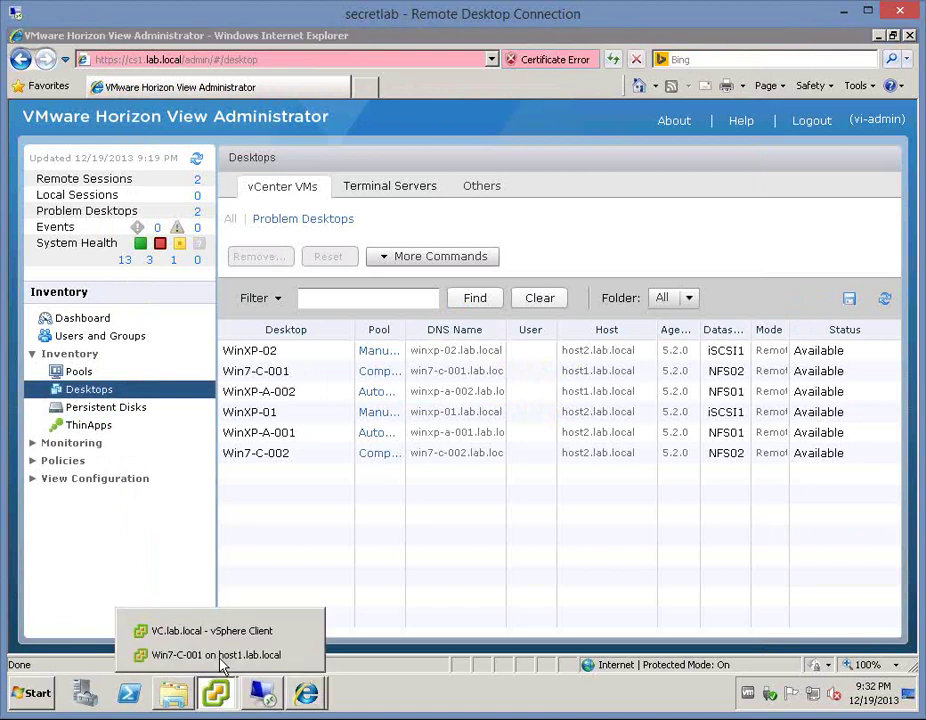
left_click(258, 373)
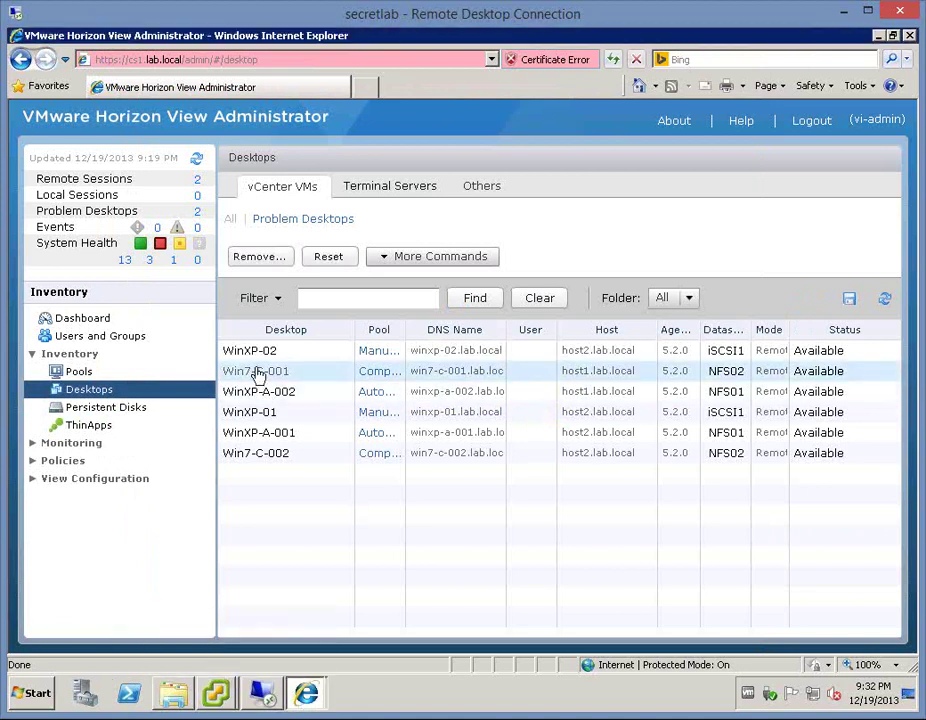
double_click(258, 373)
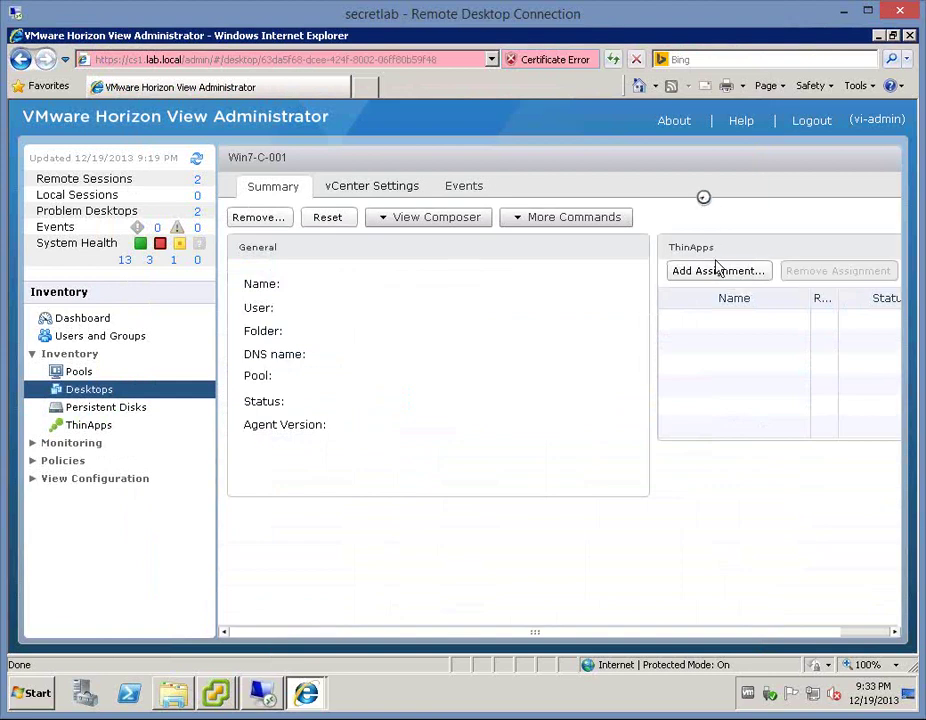
left_click(714, 271)
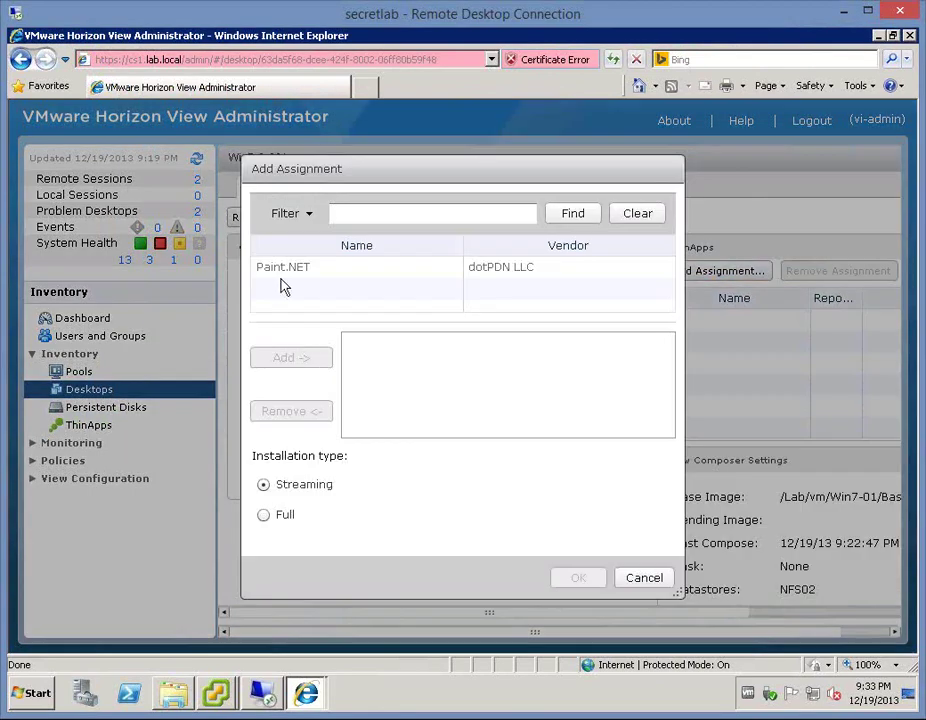
left_click(283, 268)
left_click(301, 360)
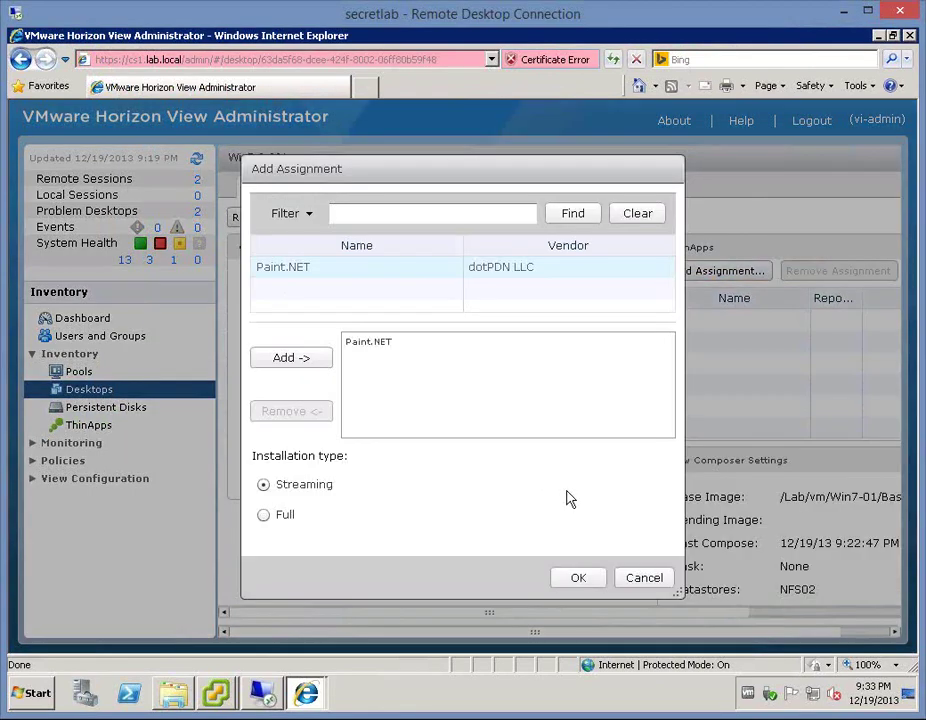
left_click(579, 577)
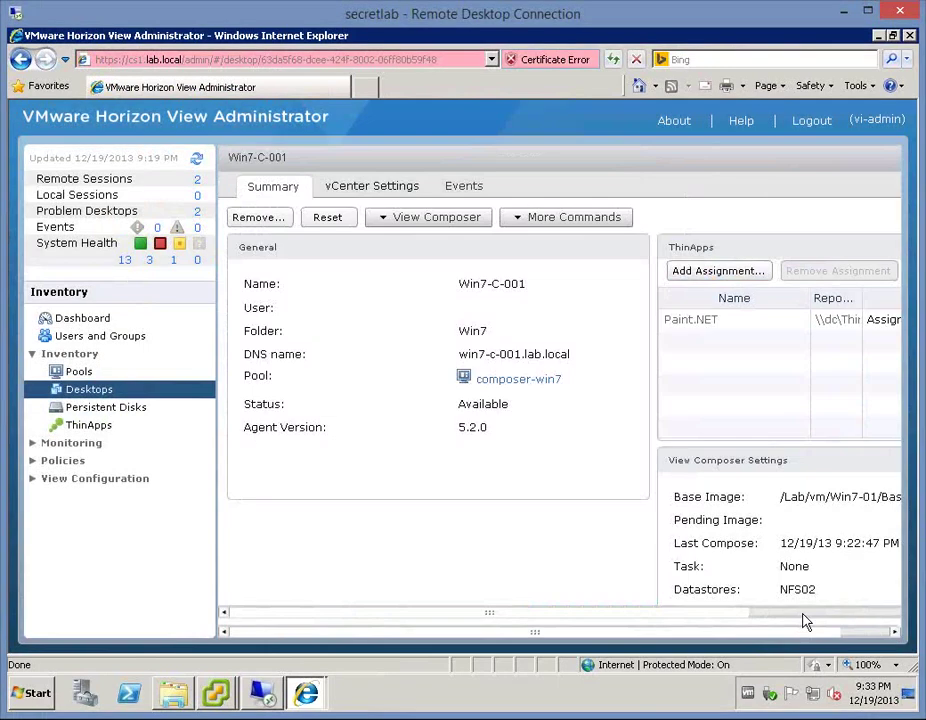
left_click(803, 613)
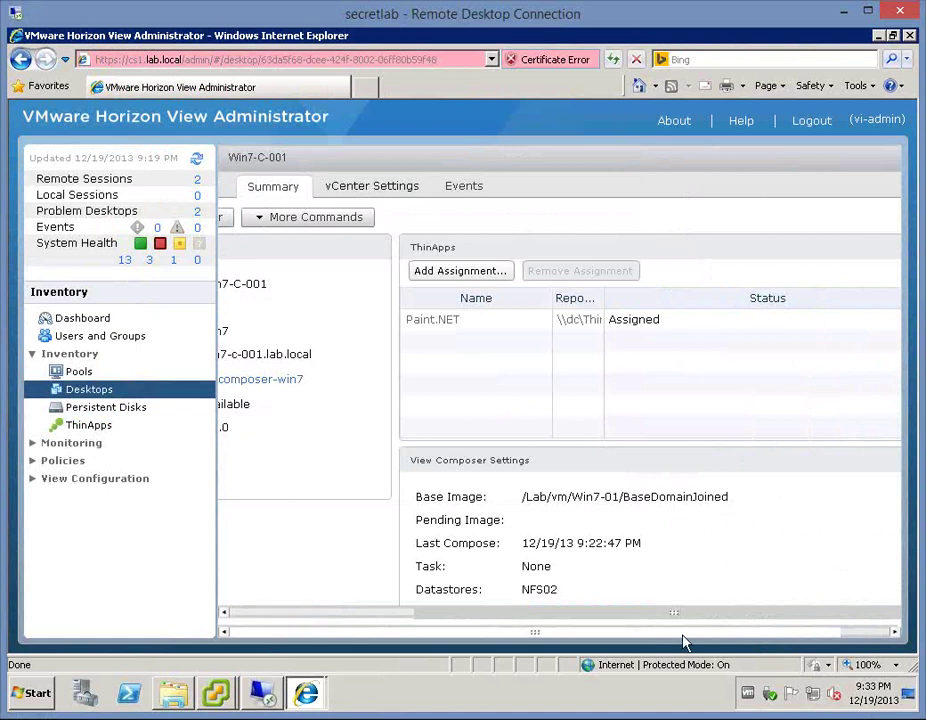
- Refresh Win7-C-001's ThinApp list to confirm Paint.NET remains Assigned
left_click(850, 631)
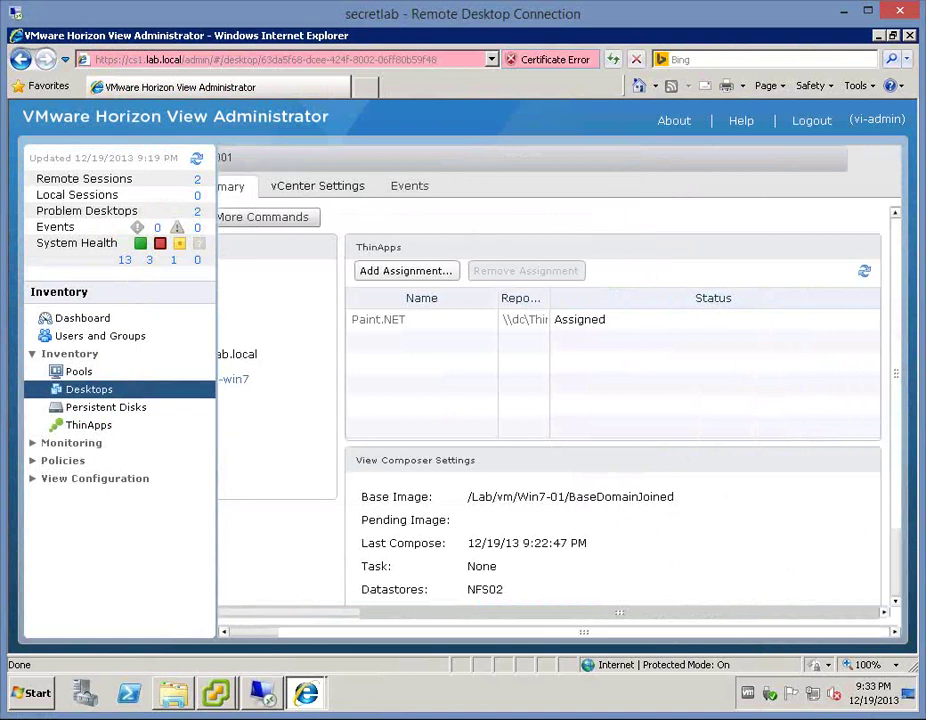
left_click(864, 271)
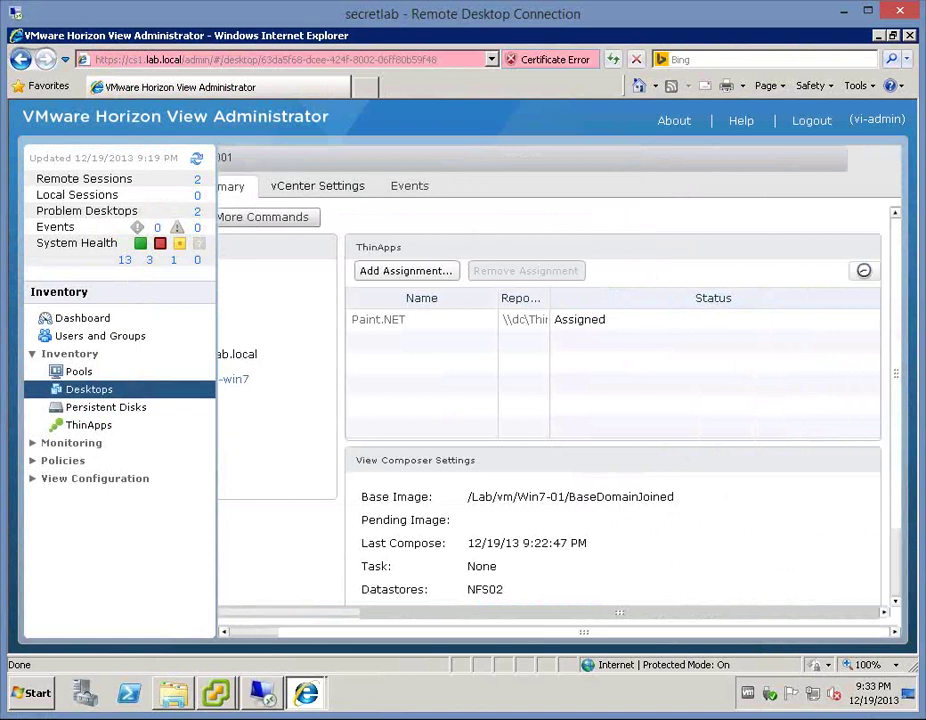
left_click(864, 272)
left_click(864, 273)
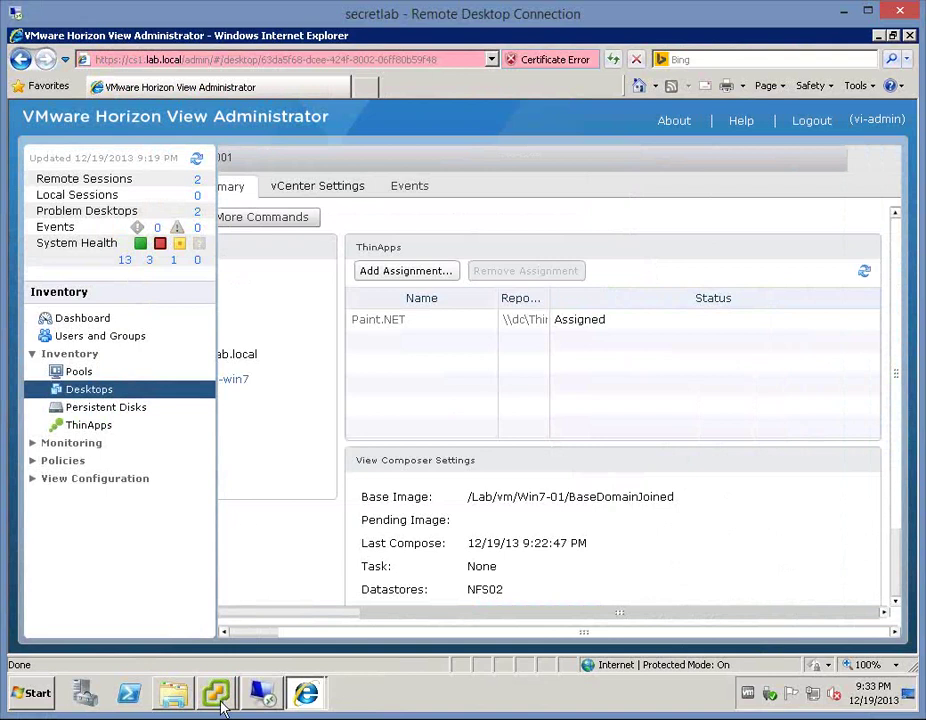
- Bring the Win7-C-001 console forward, then release input from the VM with Ctrl+Alt
left_click(222, 700)
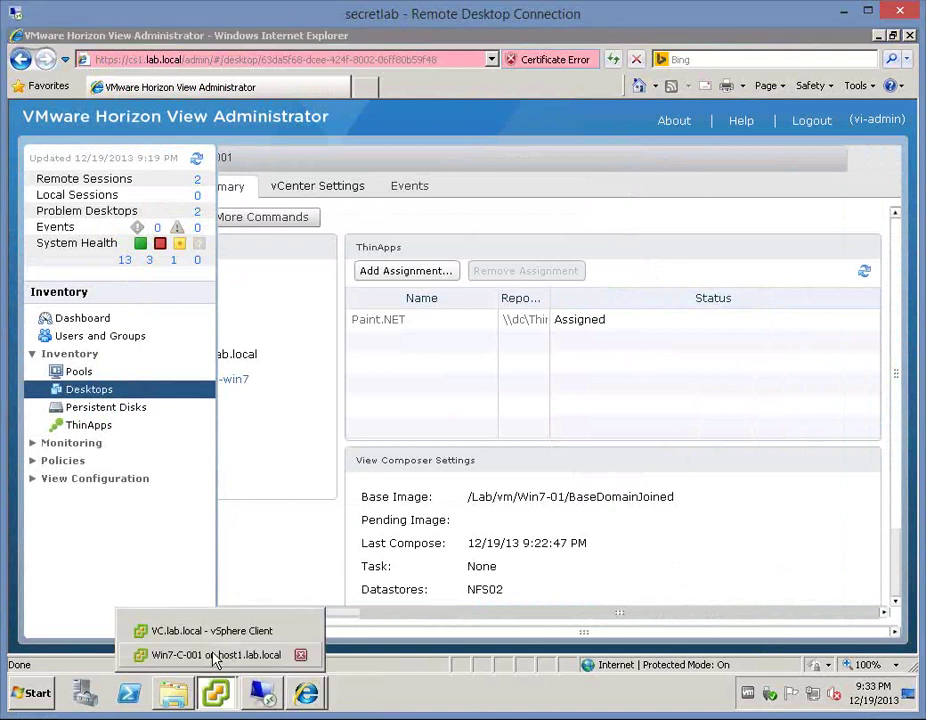
left_click(216, 655)
left_click(368, 558)
key("ctrl+alt")
- Refresh the ThinApp assignment list several more times, then return to the Win7-C-001 console
left_click(866, 306)
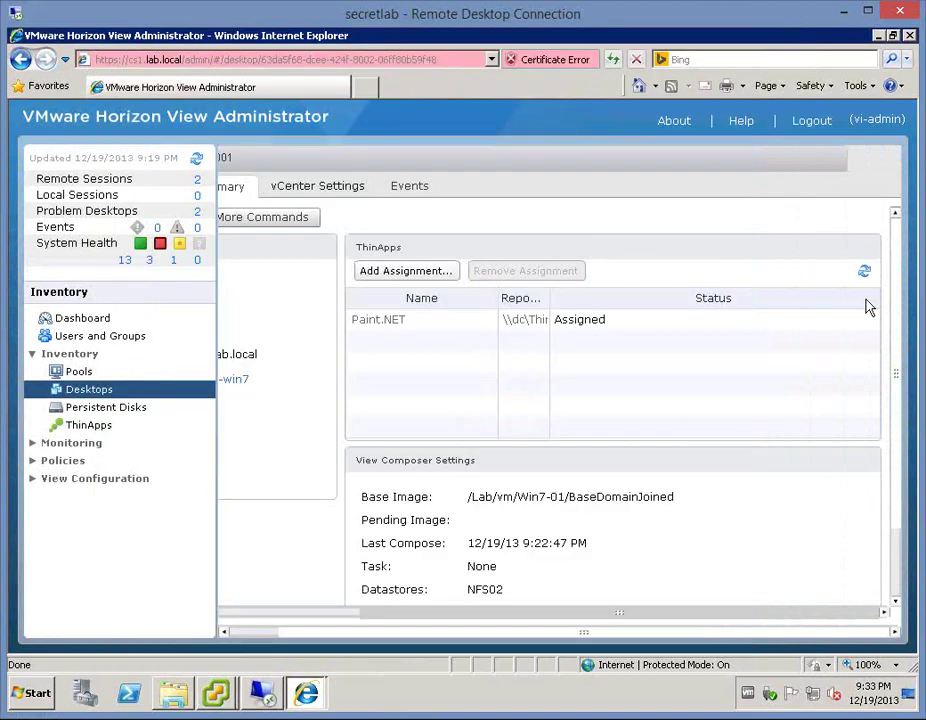
left_click(866, 273)
left_click(866, 273)
left_click(866, 273)
left_click(866, 273)
mouse_move(220, 690)
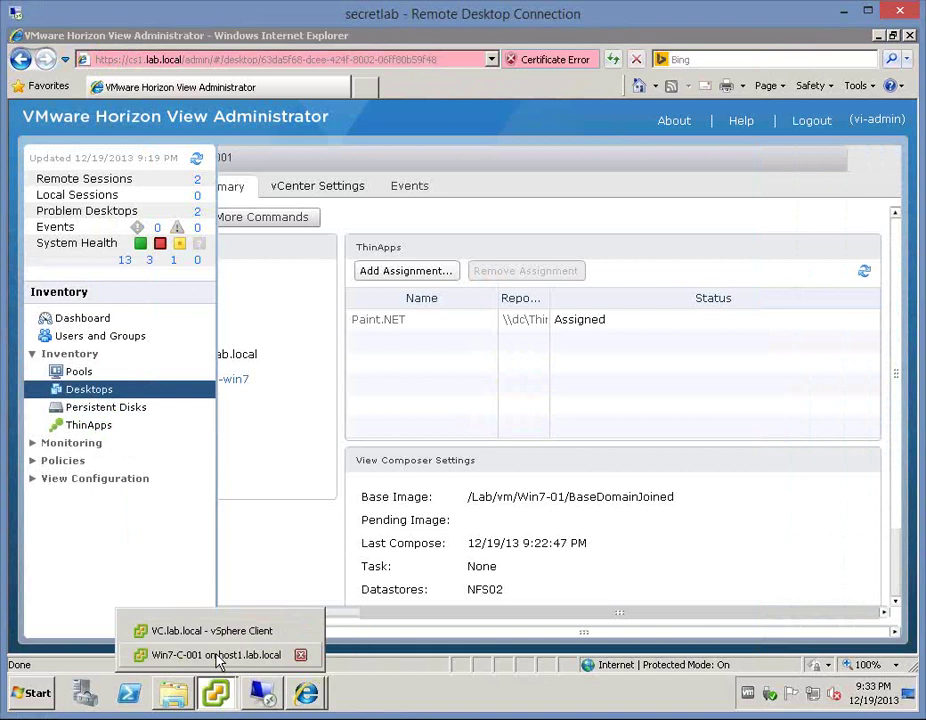
left_click(215, 655)
left_click(238, 554)
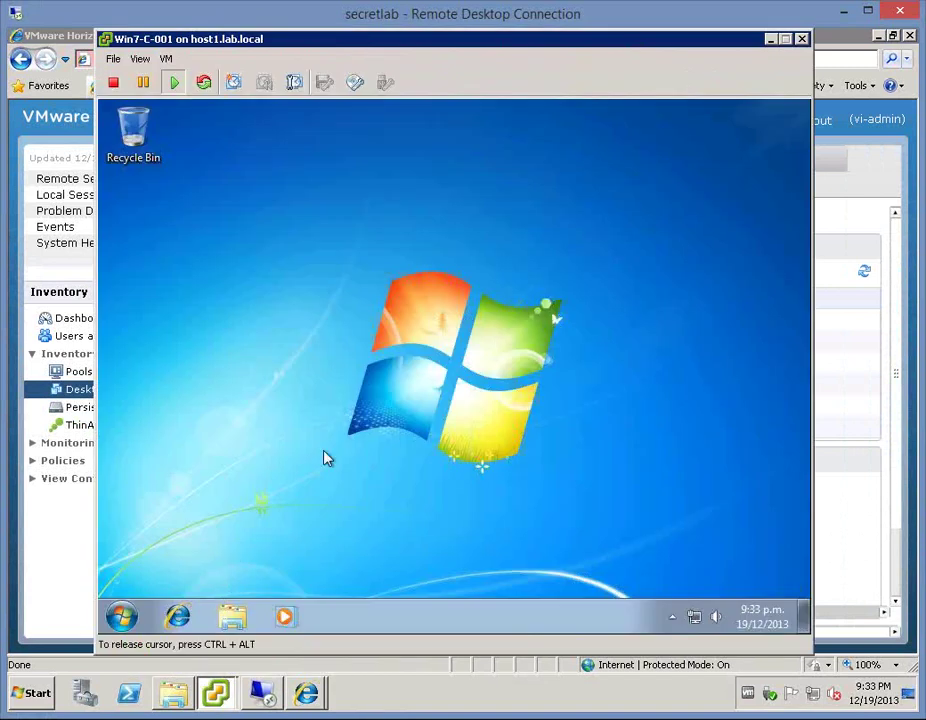
- Log off the Win7-C-001 guest session and refresh View Administrator's ThinApp list
left_click(122, 617)
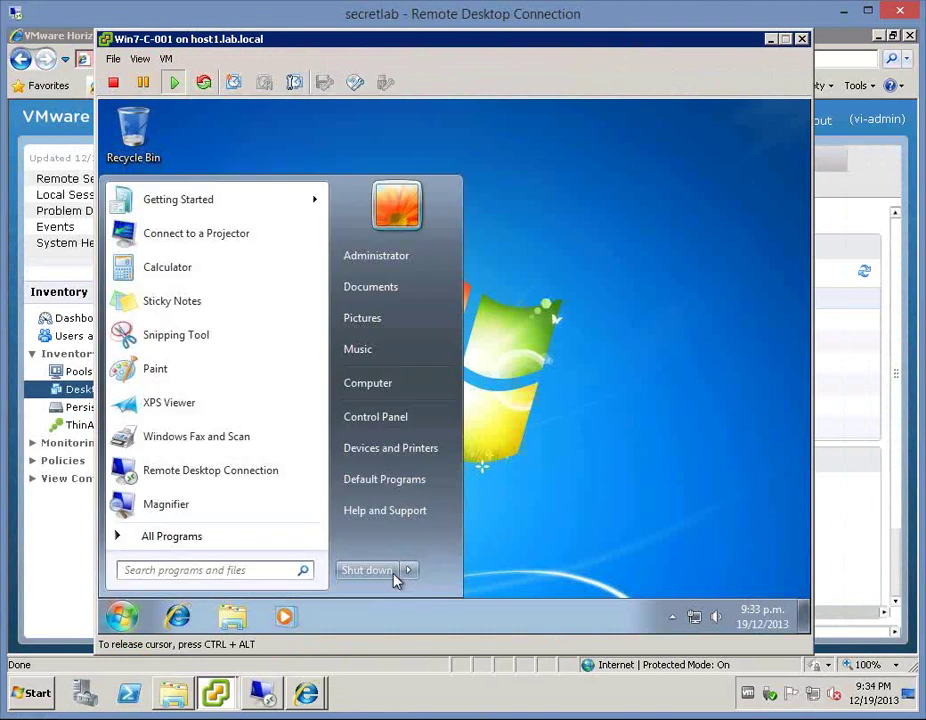
mouse_move(408, 571)
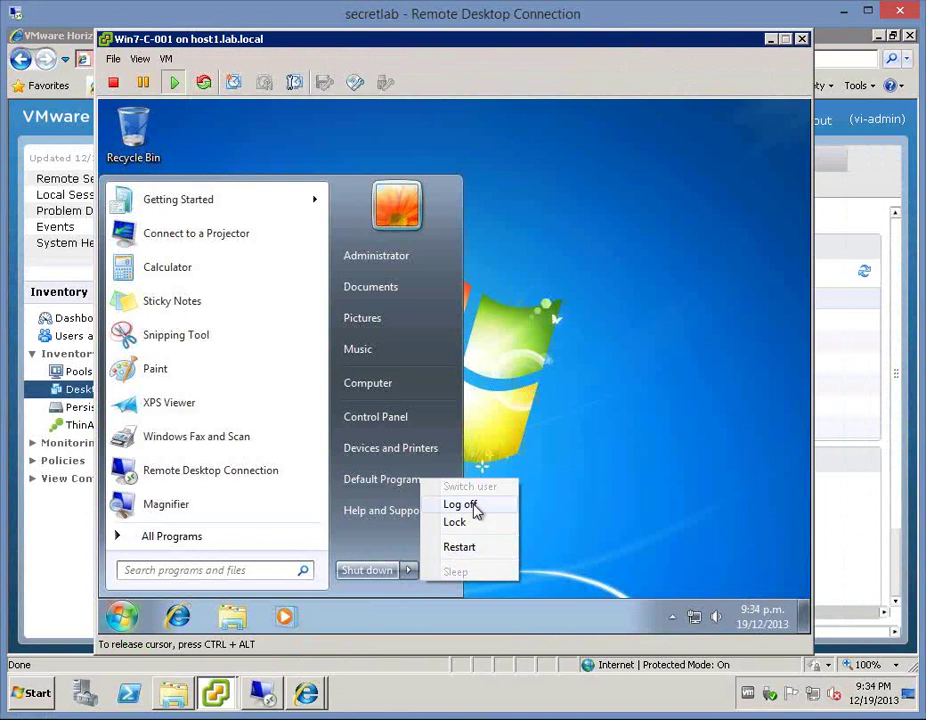
left_click(475, 507)
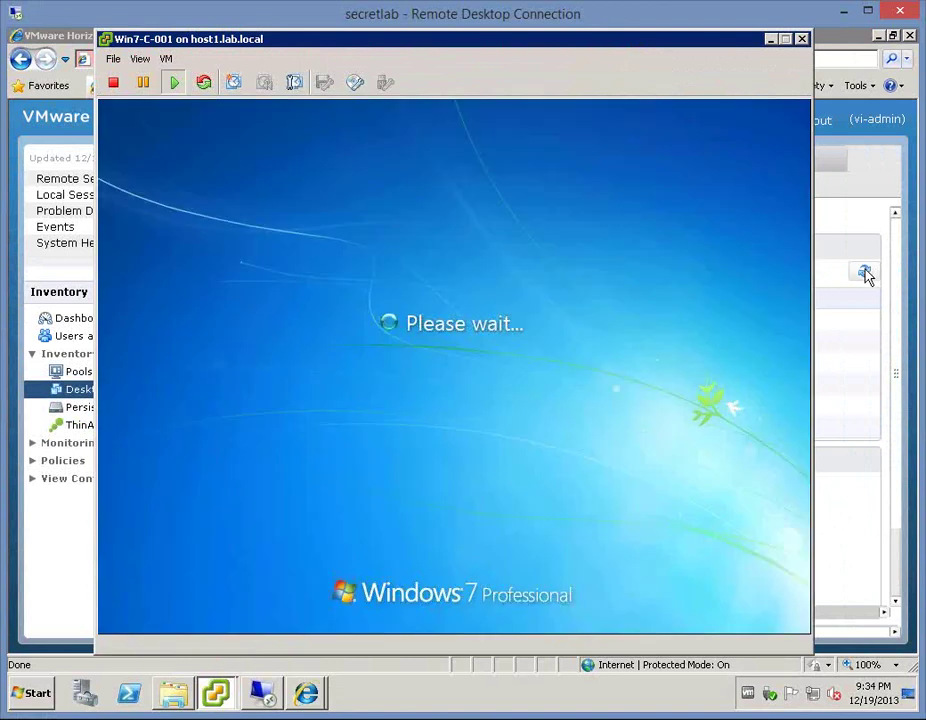
left_click(866, 272)
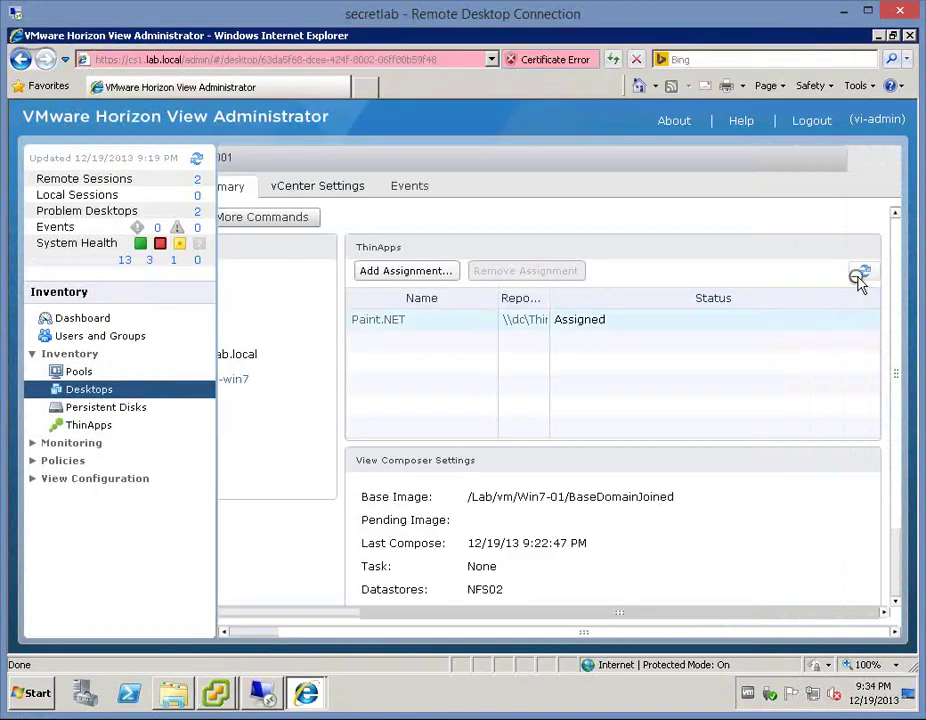
left_click(865, 273)
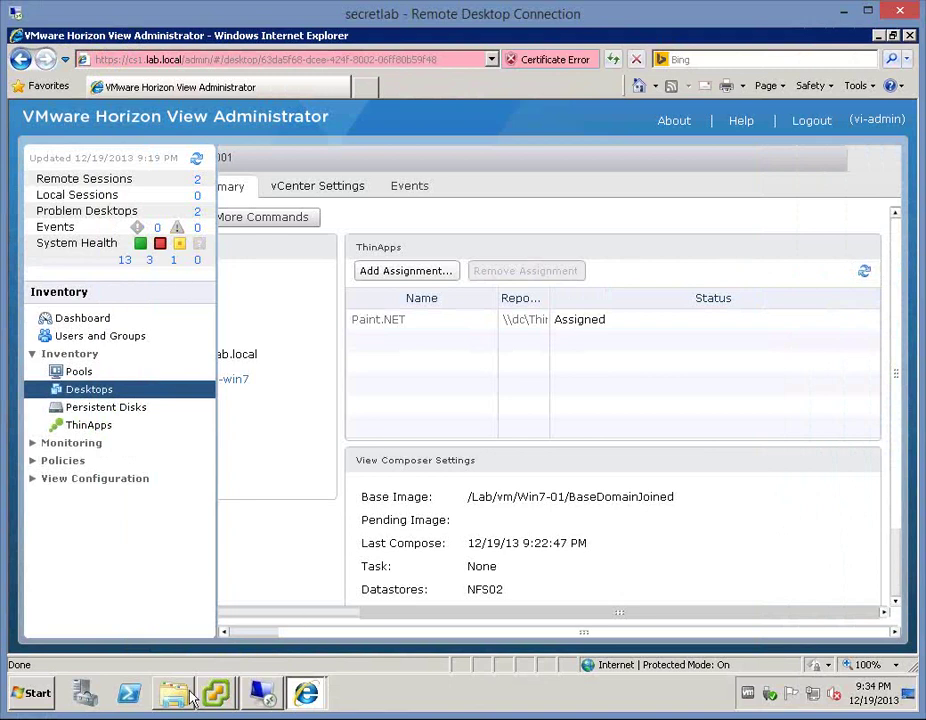
- Bring the Win7-C-001 console back up, then minimize its window
mouse_move(216, 692)
left_click(216, 655)
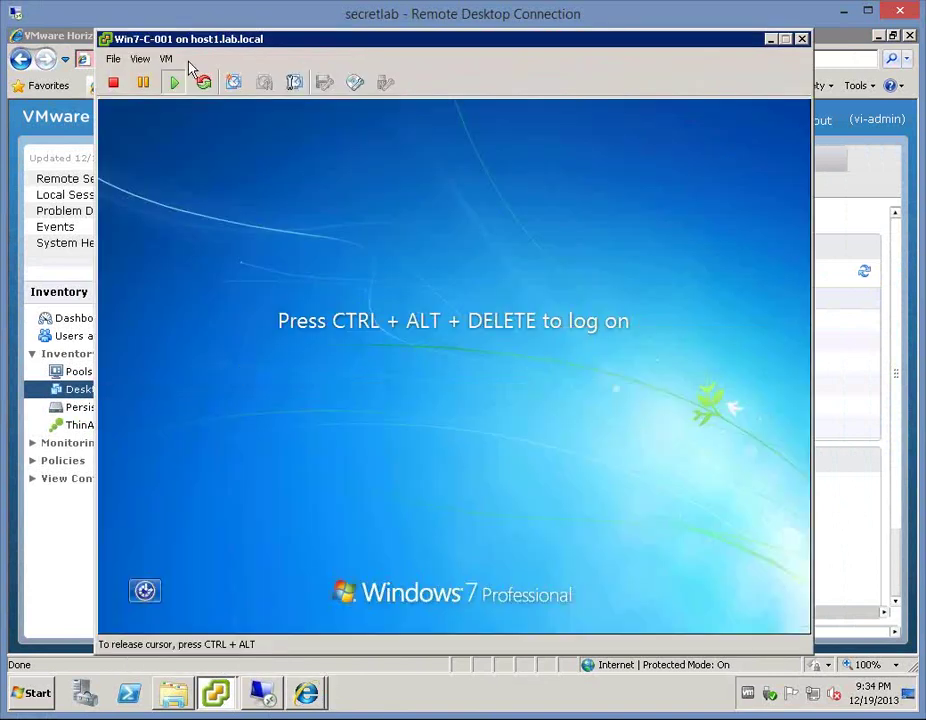
left_click(166, 58)
mouse_move(200, 96)
left_click(558, 53)
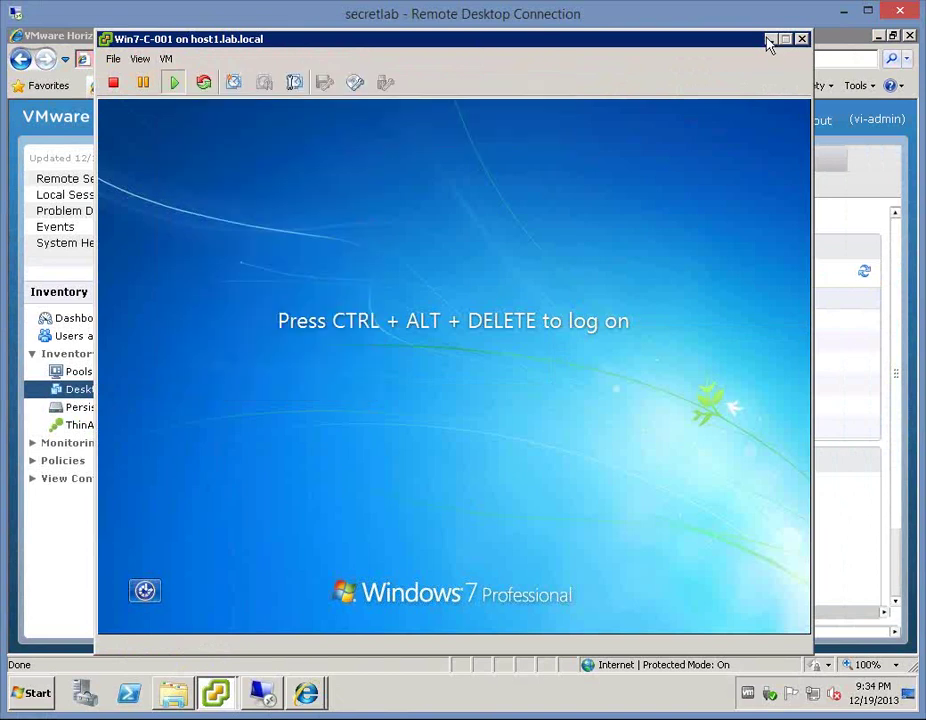
left_click(770, 42)
left_click(33, 697)
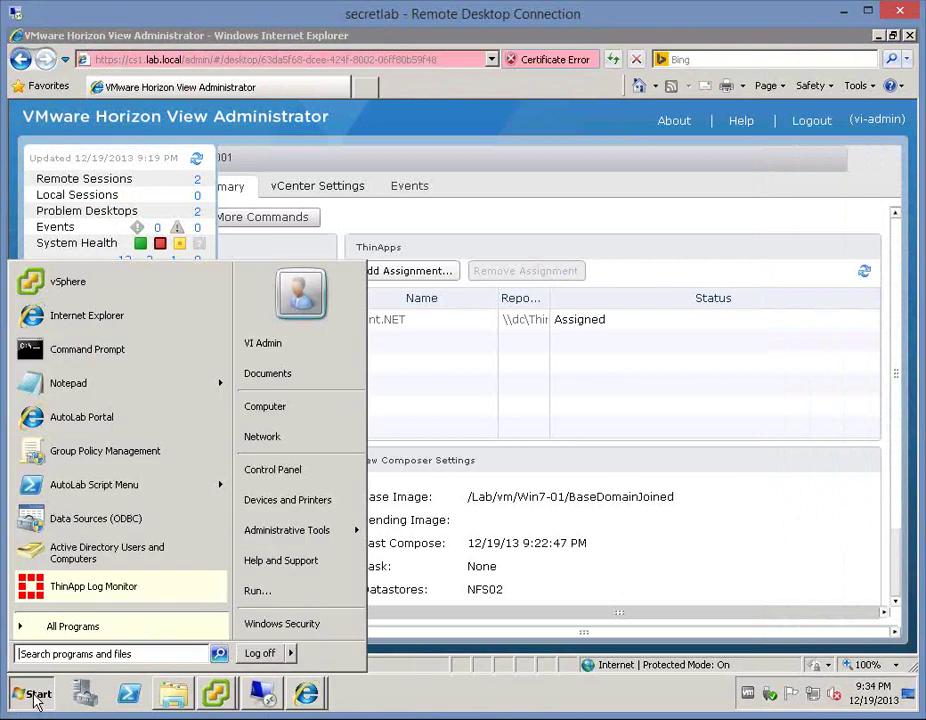
left_click(66, 350)
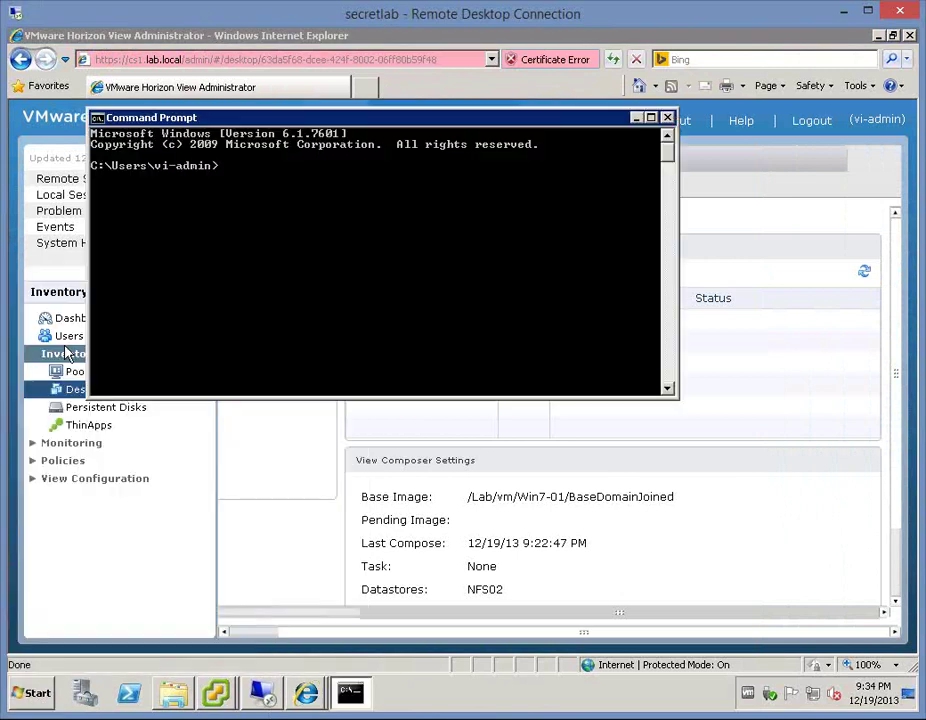
type("cd \\pro")
key("Tab")
key("Tab")
type("\\")
key("Tab")
key("BackSpace")
key("BackSpace")
key("BackSpace")
key("BackSpace")
key("BackSpace")
key("BackSpace")
key("BackSpace")
key("BackSpace")
key("BackSpace")
key("BackSpace")
key("BackSpace")
key("BackSpace")
key("BackSpace")
key("BackSpace")
type("\\V")
key("Tab")
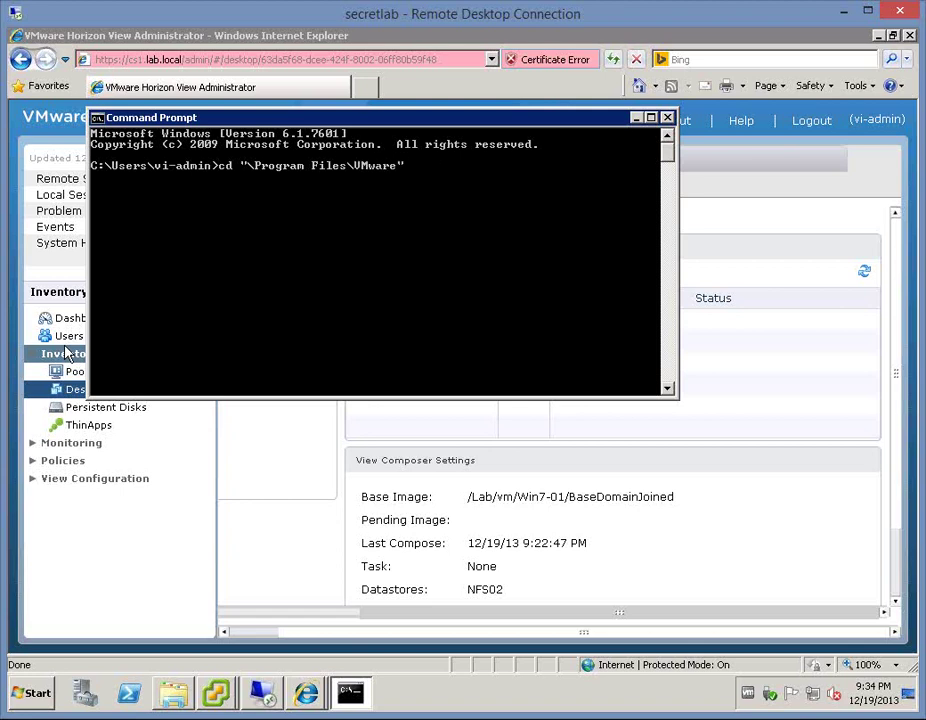
type("\\")
key("Tab")
key("Tab")
key("Tab")
key("Escape")
type("exit")
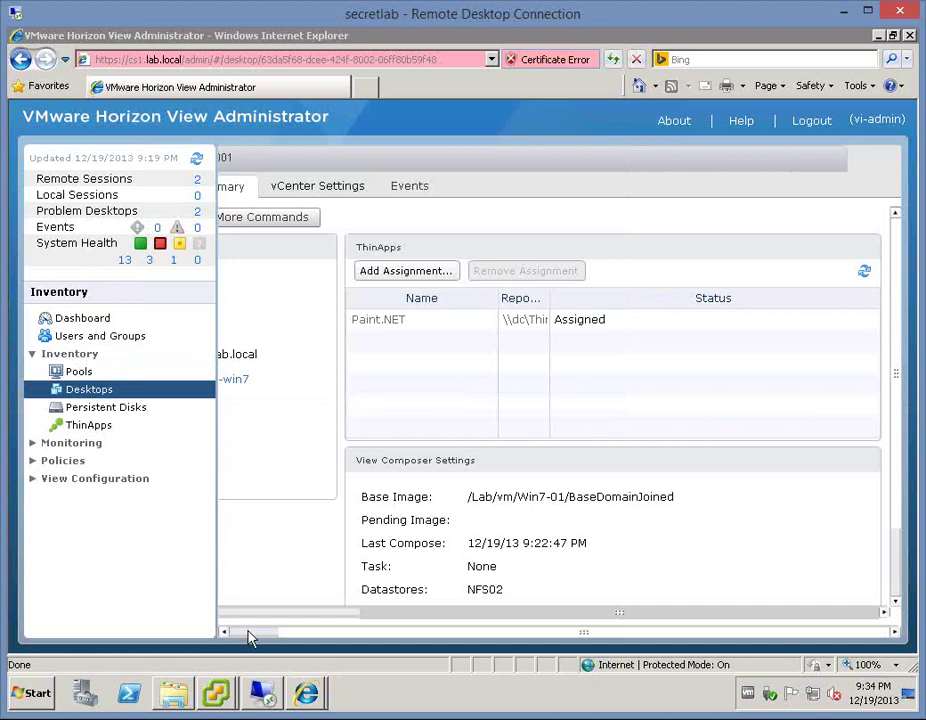
- Check the Composer pool under Pools, then select Win7-C-001 in the Desktops list
left_click(79, 372)
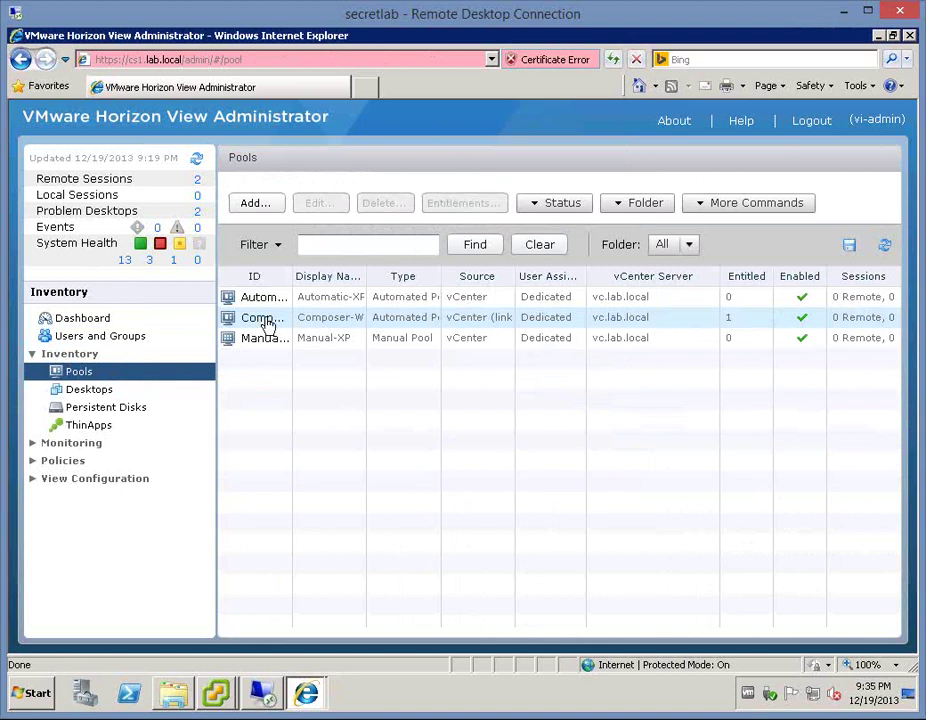
left_click(268, 322)
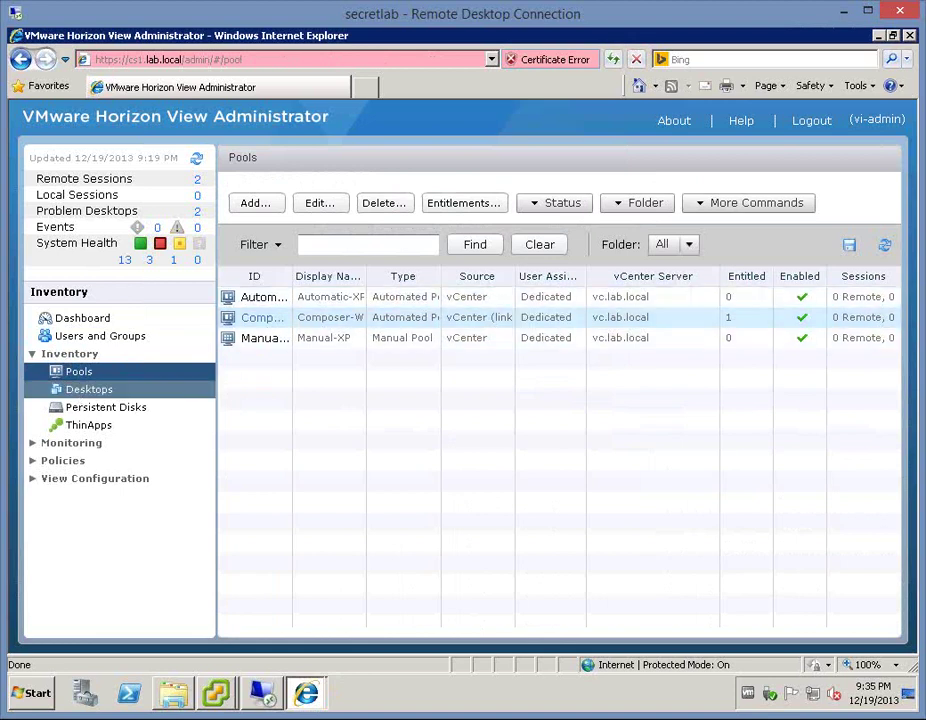
left_click(77, 389)
left_click(266, 371)
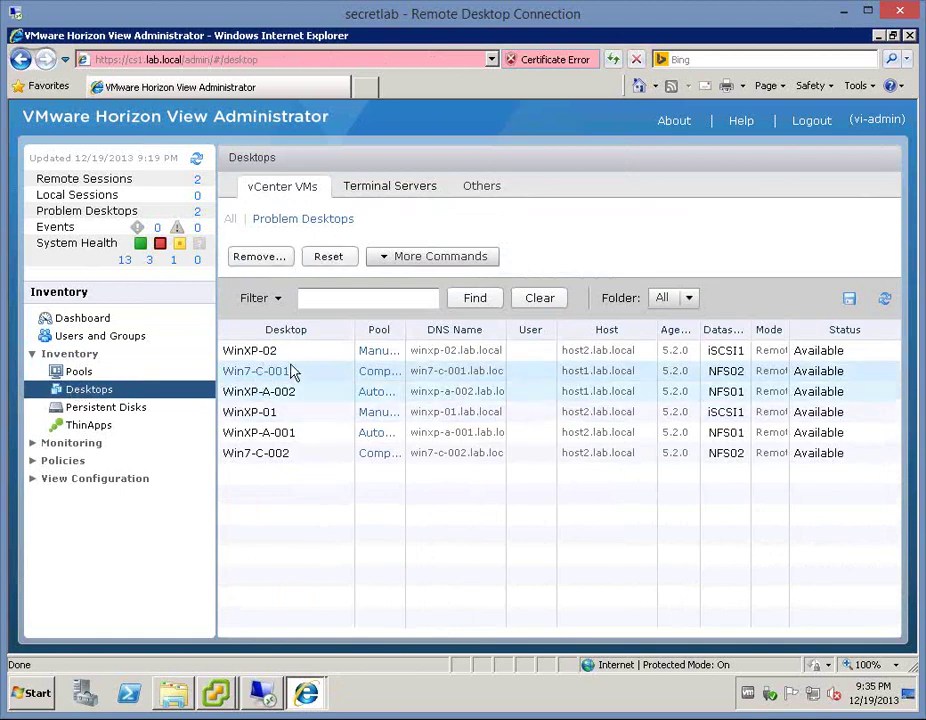
- Run mstsc /v:cs1 and enter the admin account password to connect to cs1
left_click(293, 389, "ctrl")
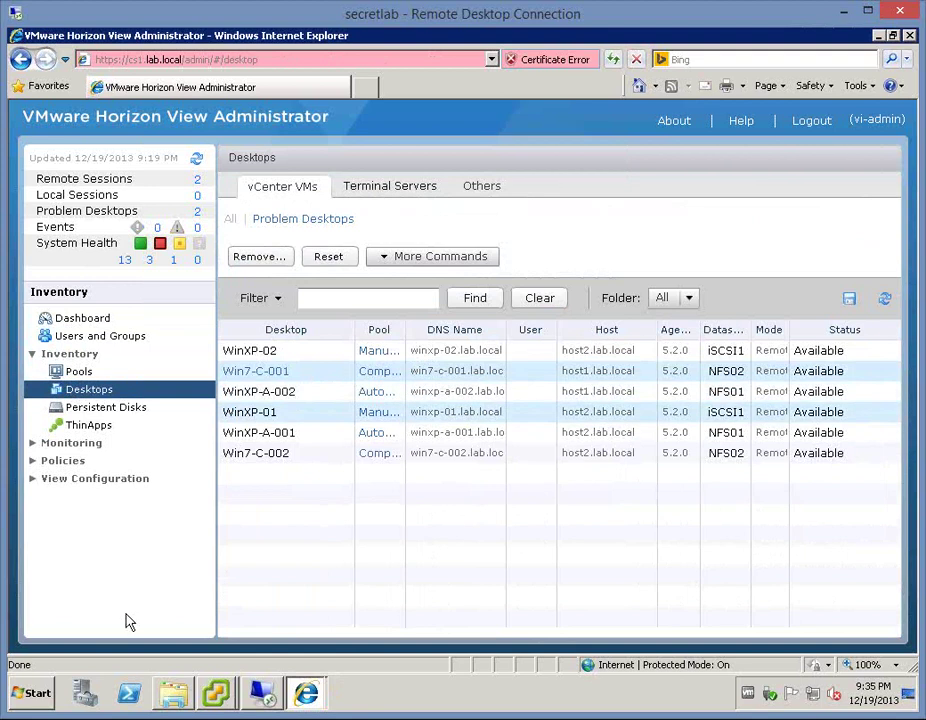
left_click(32, 696)
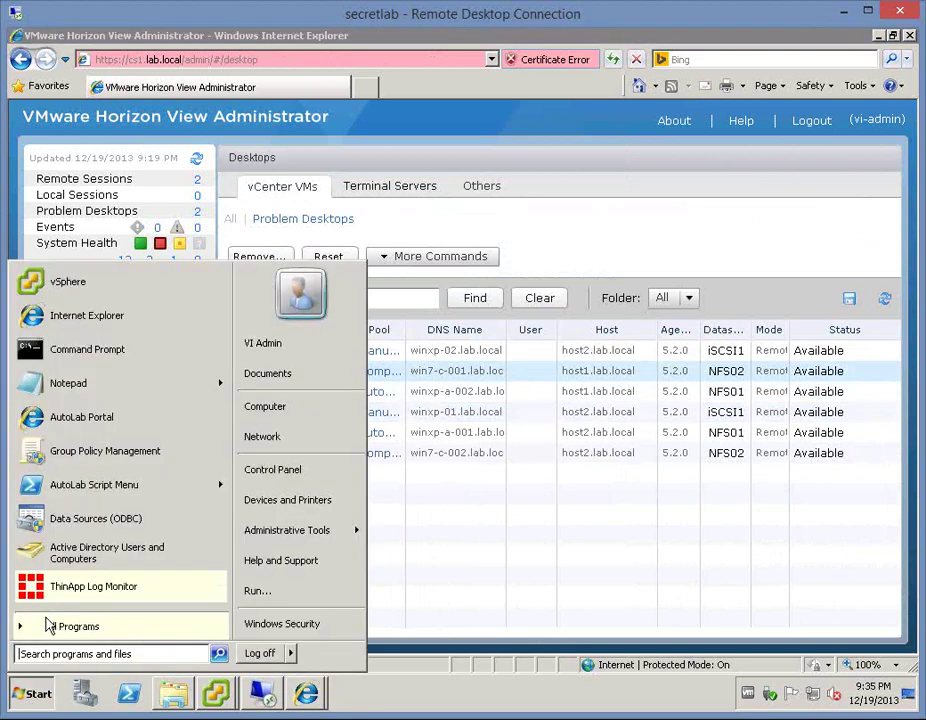
left_click(270, 598)
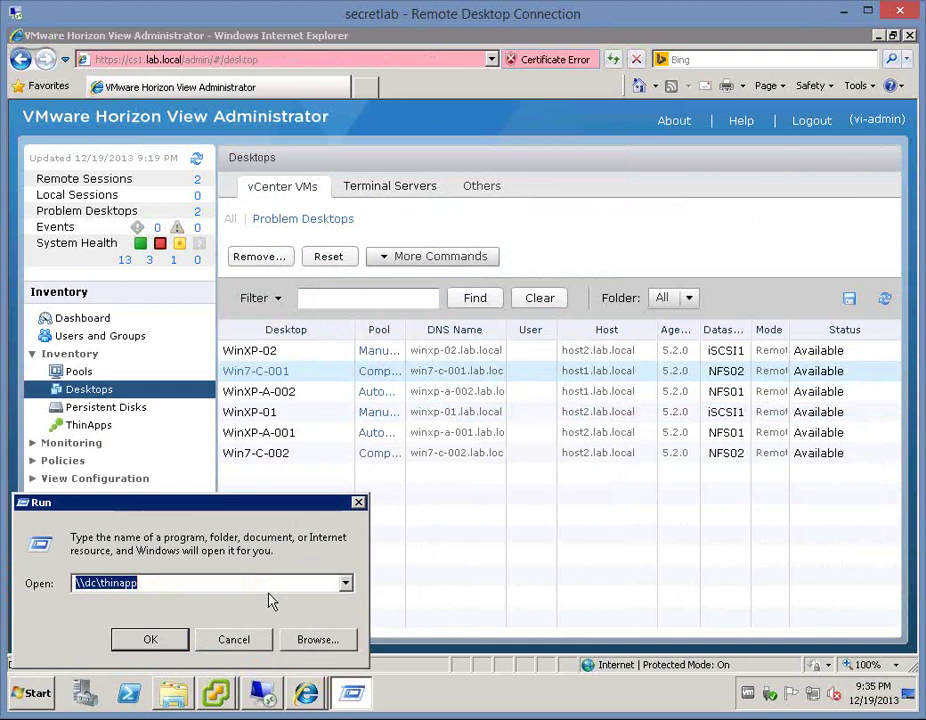
type("mstsc /v:")
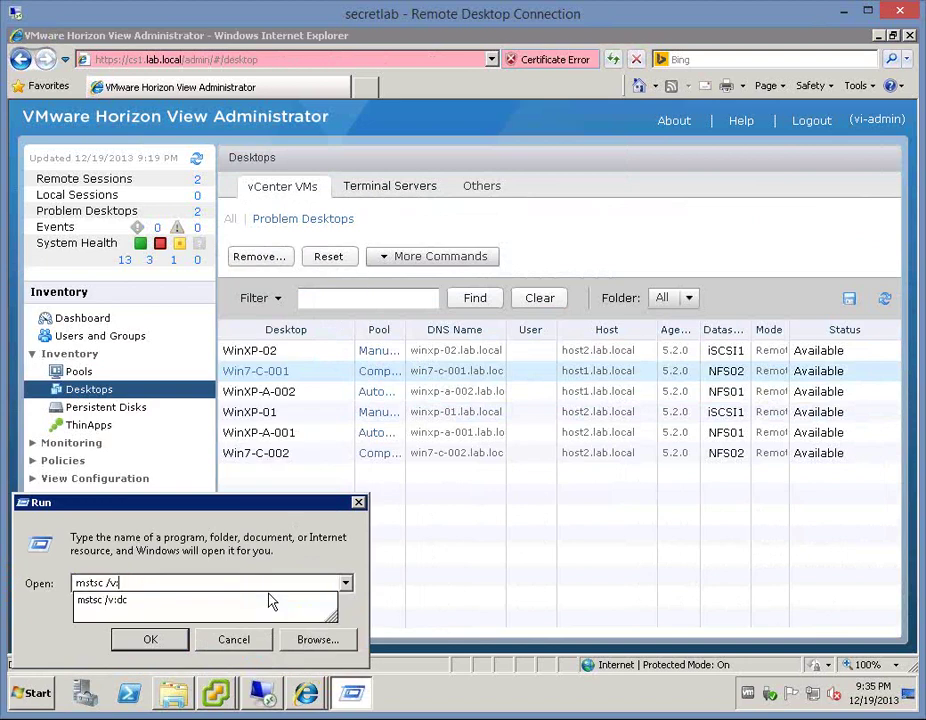
type("cs1")
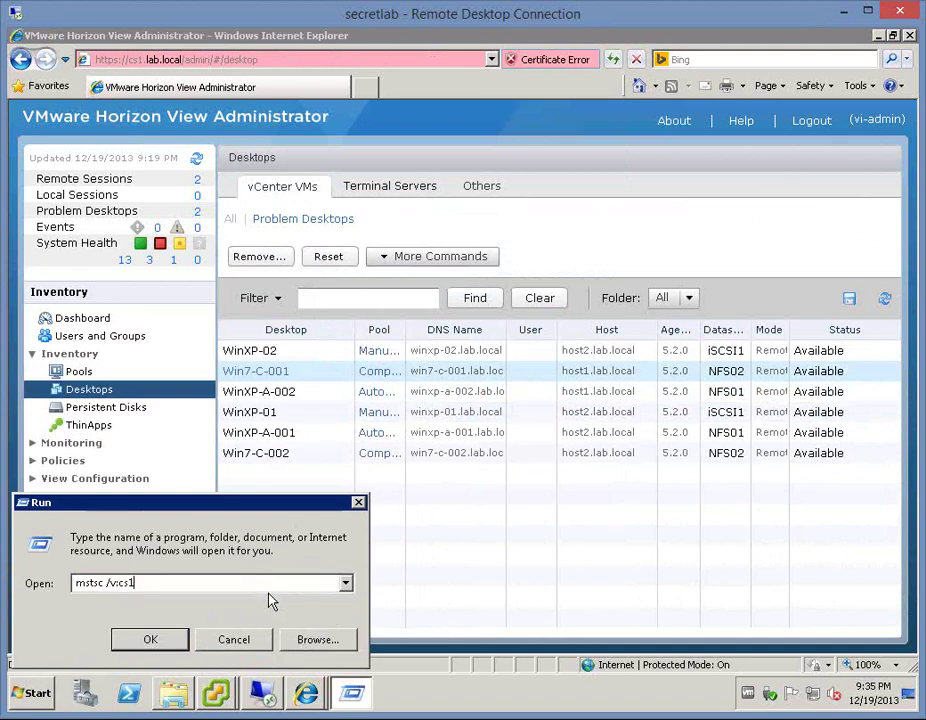
key("Return")
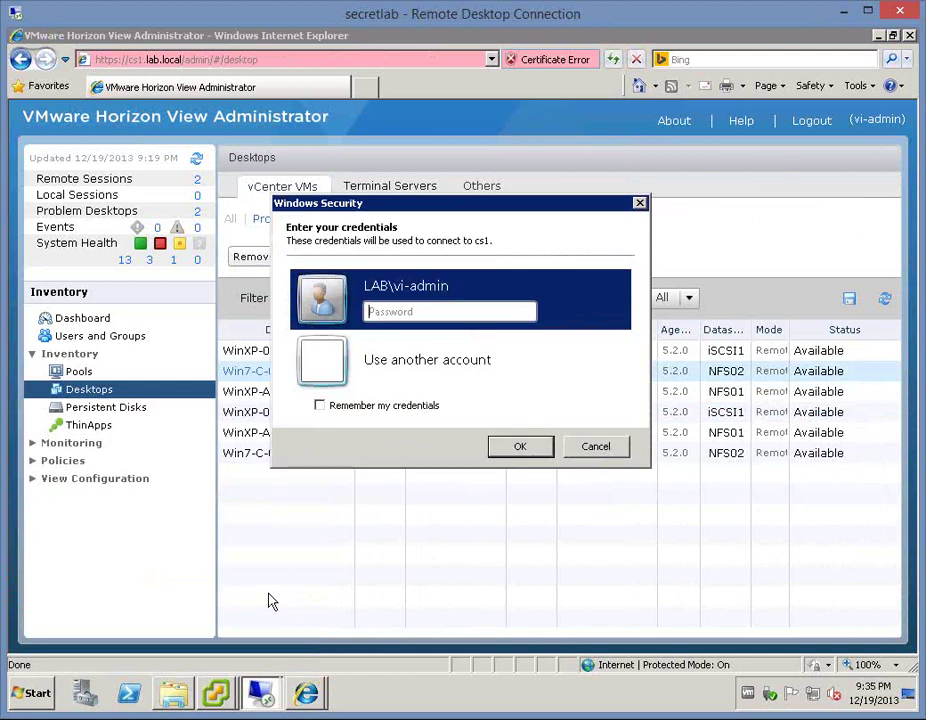
type("VMware1!")
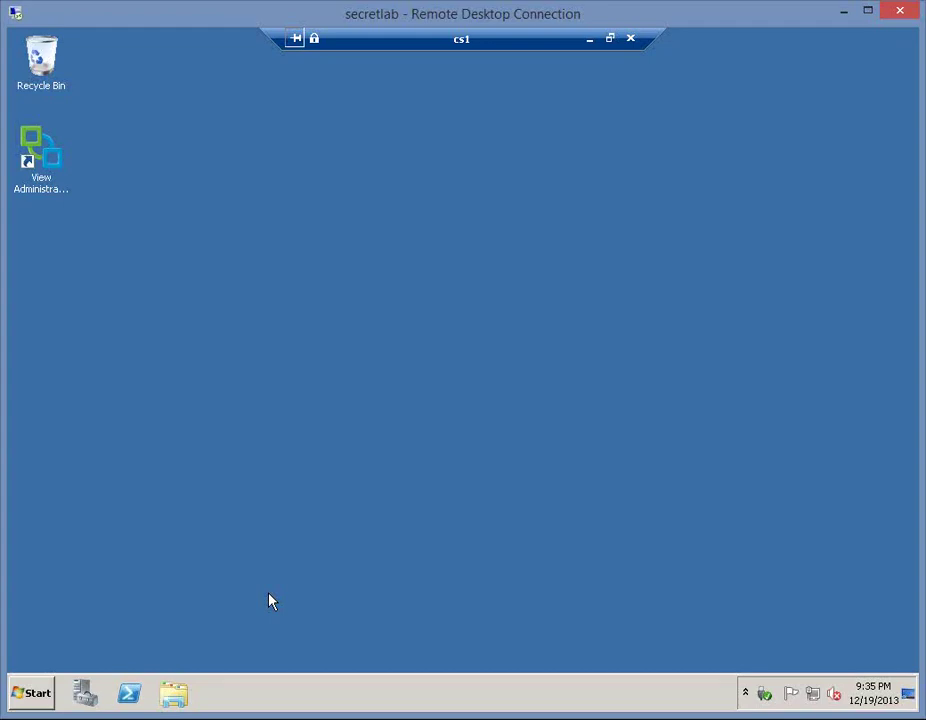
- Open a Command Prompt on cs1, change into \Program Files\VMware\VMware View and list its contents
left_click(31, 693)
left_click(83, 284)
type("cd \"\\Program Files\"")
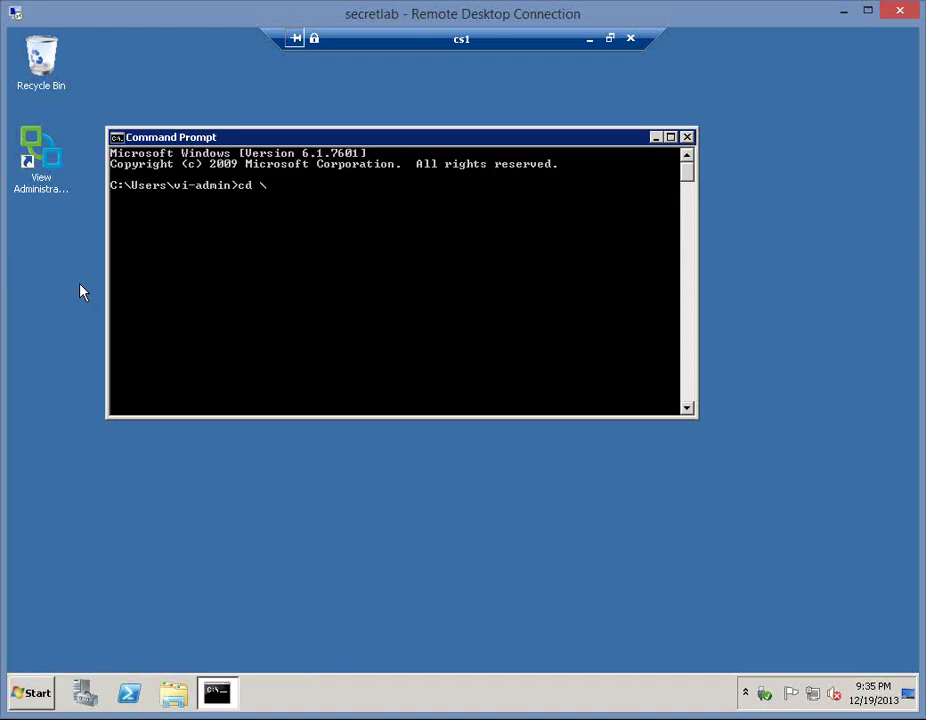
type("\\v")
key("Tab")
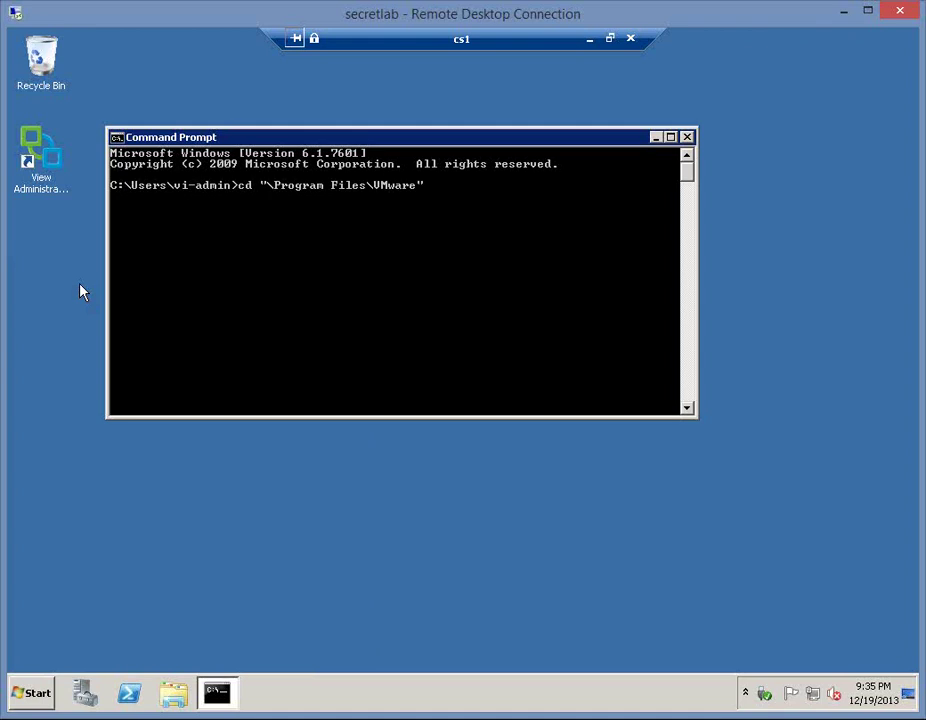
type("\\v")
key("Tab")
- Move into Server\bin and run vdmadmin /? to show its options
key("Tab")
type("\\bi")
key("BackSpace")
key("BackSpace")
key("BackSpace")
key("Return")
type("dir")
key("Return")
type("cd se")
key("Tab")
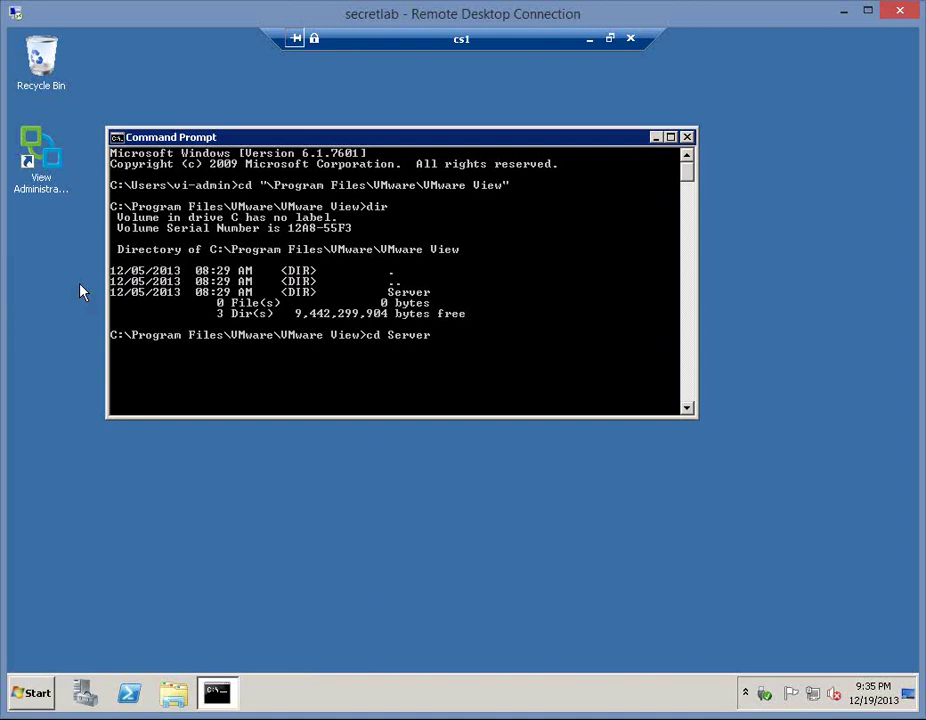
key("Return")
type("dir")
key("Return")
type("cd bin")
key("Return")
type("vdmadmin")
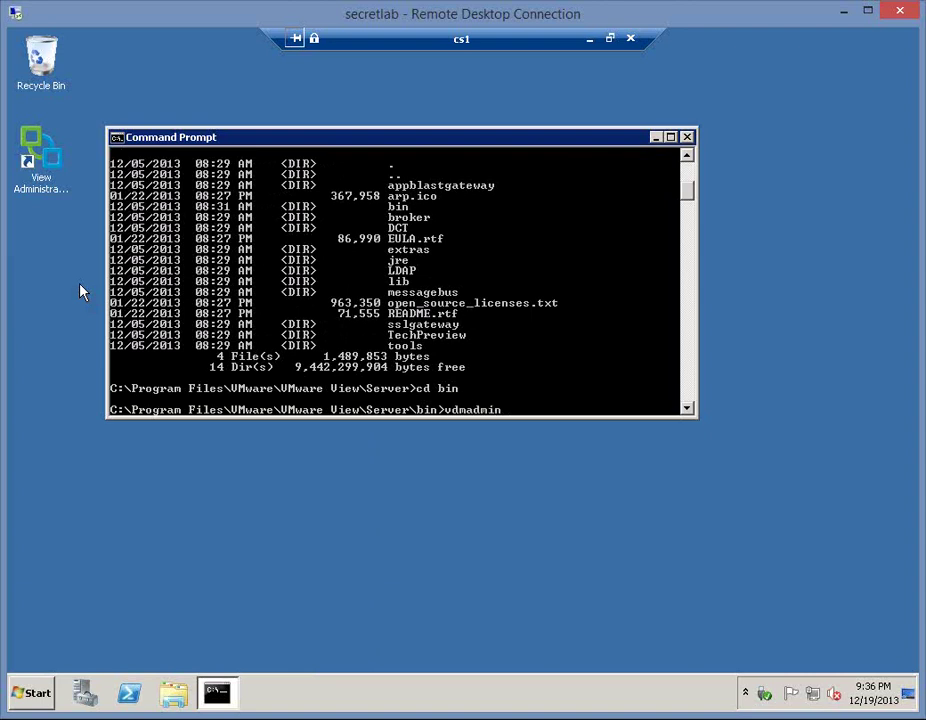
type(" /?")
key("Return")
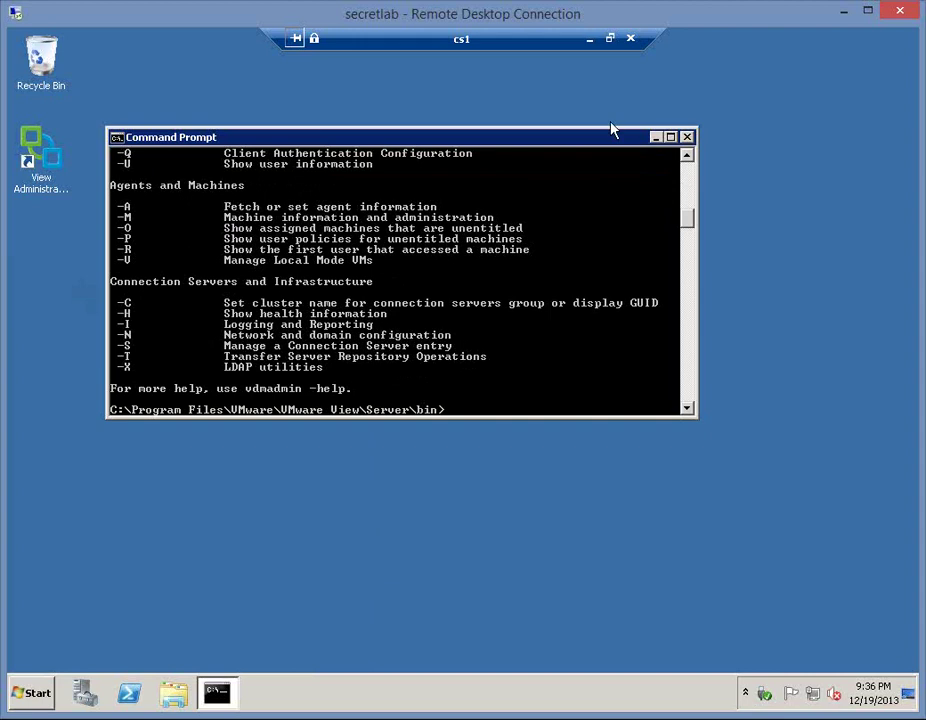
- Maximize the console and run vdmadmin -L /? for user-assignment help
left_click(670, 136)
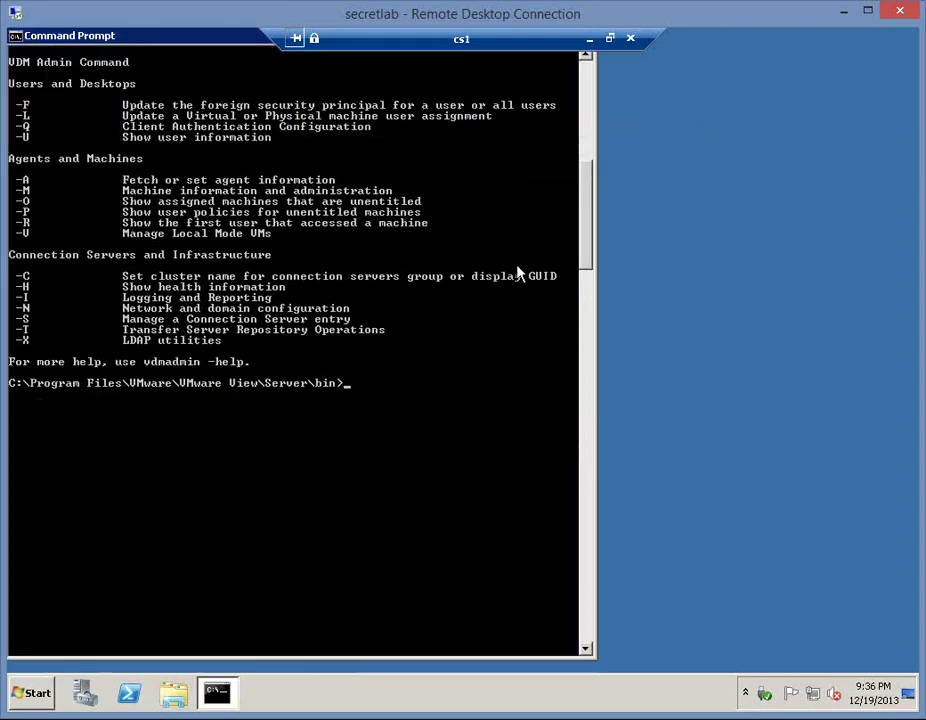
scroll(519, 274, "up", 4)
scroll(347, 285, "up", 1)
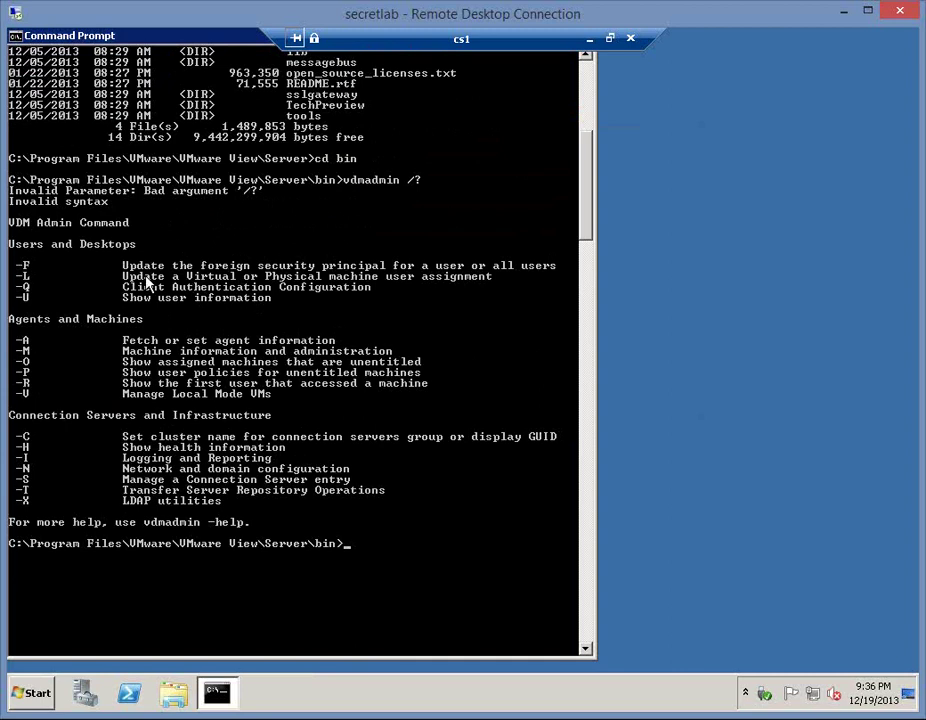
type("vdmadmin -L /?")
key("Return")
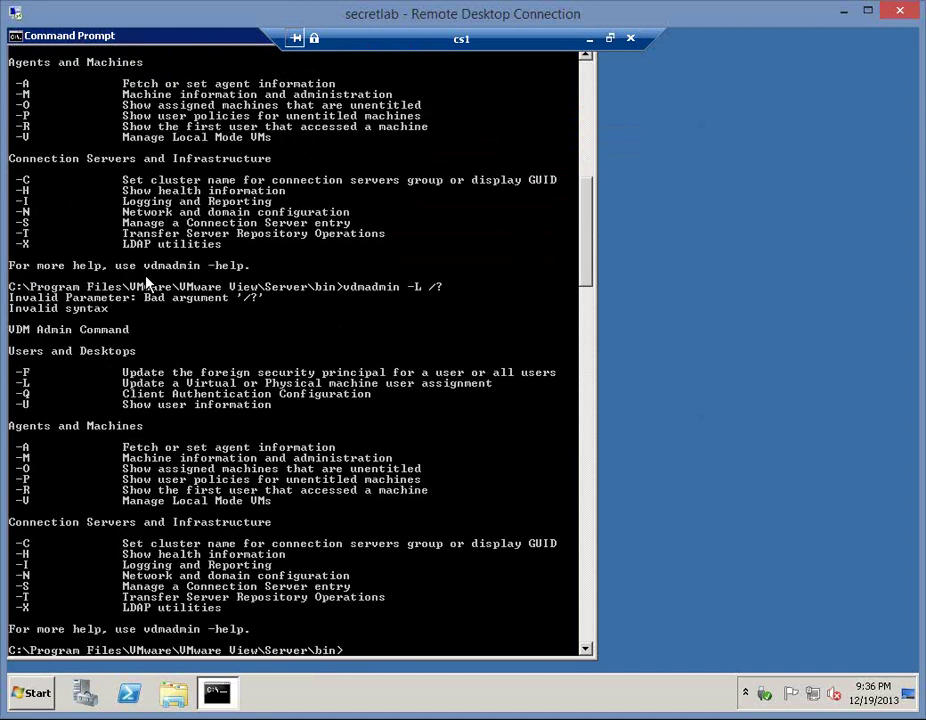
- Retry as vdmadmin -L and vdmadmin -L --help, both rejected as invalid syntax
key("Up")
key("BackSpace")
key("BackSpace")
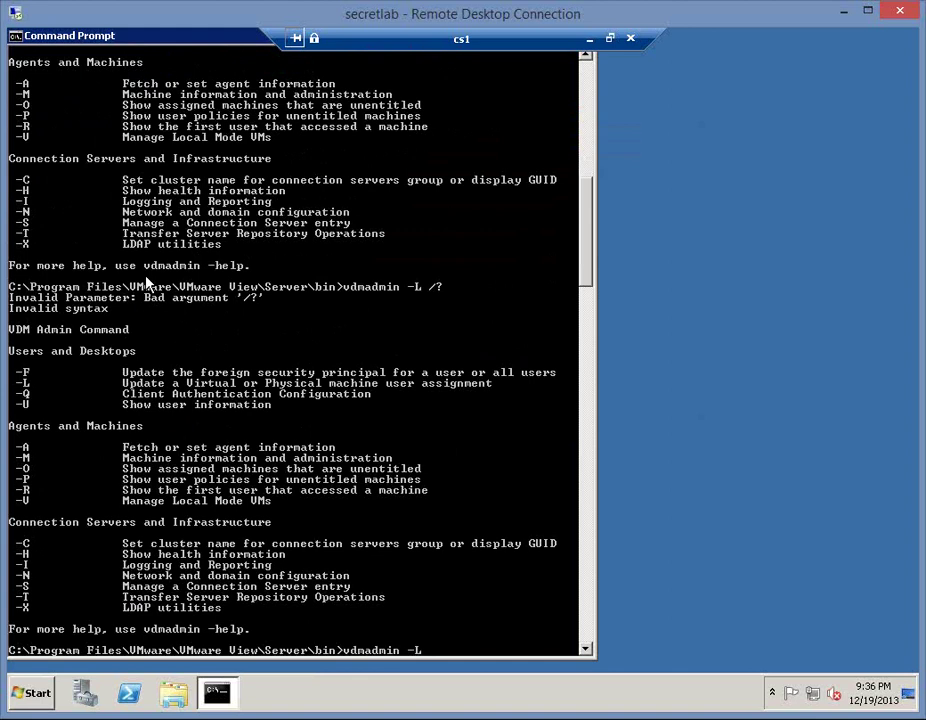
key("Return")
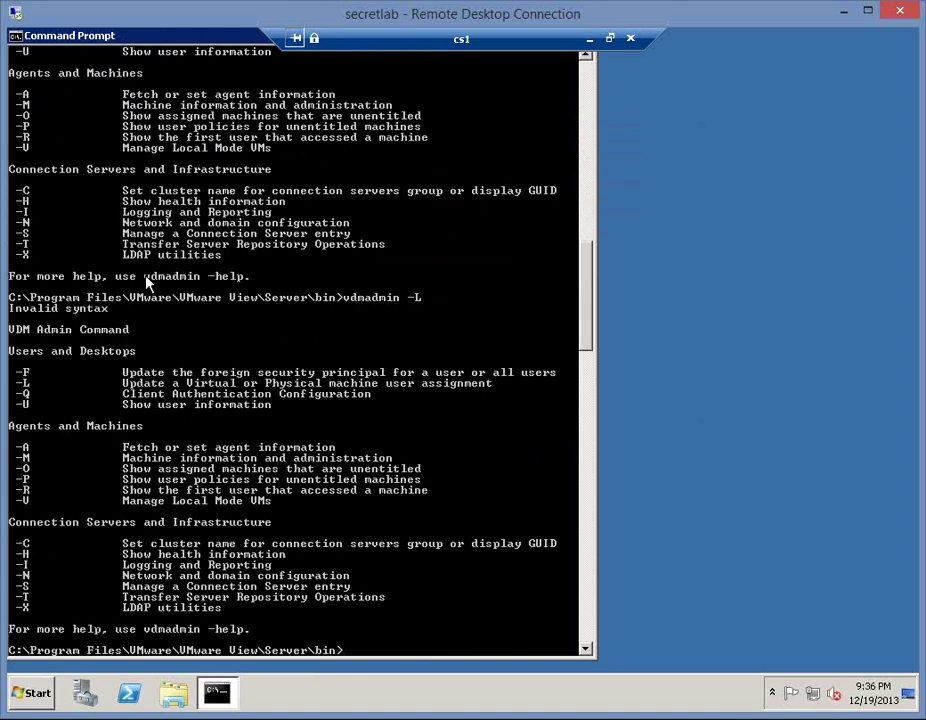
key("Up")
type("--help")
key("Return")
key("Up")
key("BackSpace")
key("BackSpace")
key("BackSpace")
key("BackSpace")
key("BackSpace")
key("BackSpace")
key("BackSpace")
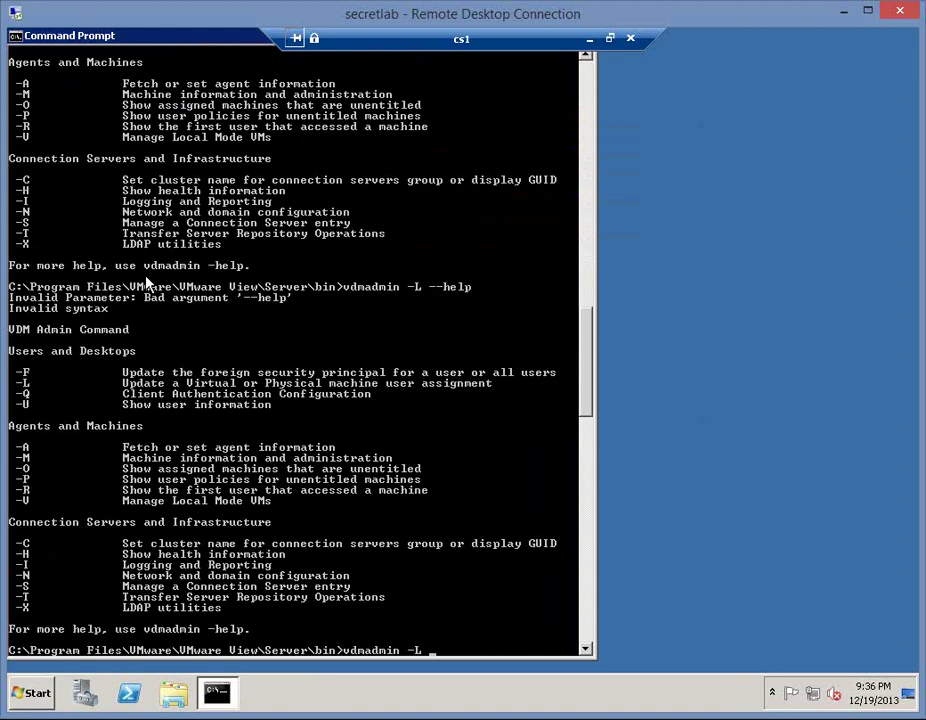
- Widen the ID column in View Administrator's Pools list to read Composer-Win7, then return to cs1
left_click(610, 38)
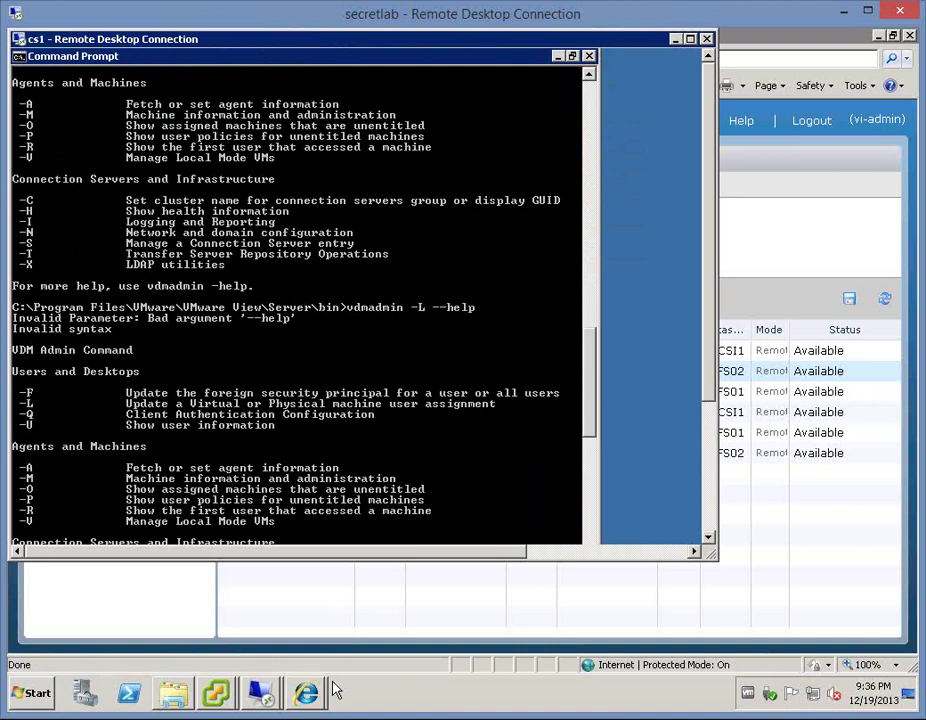
left_click(303, 695)
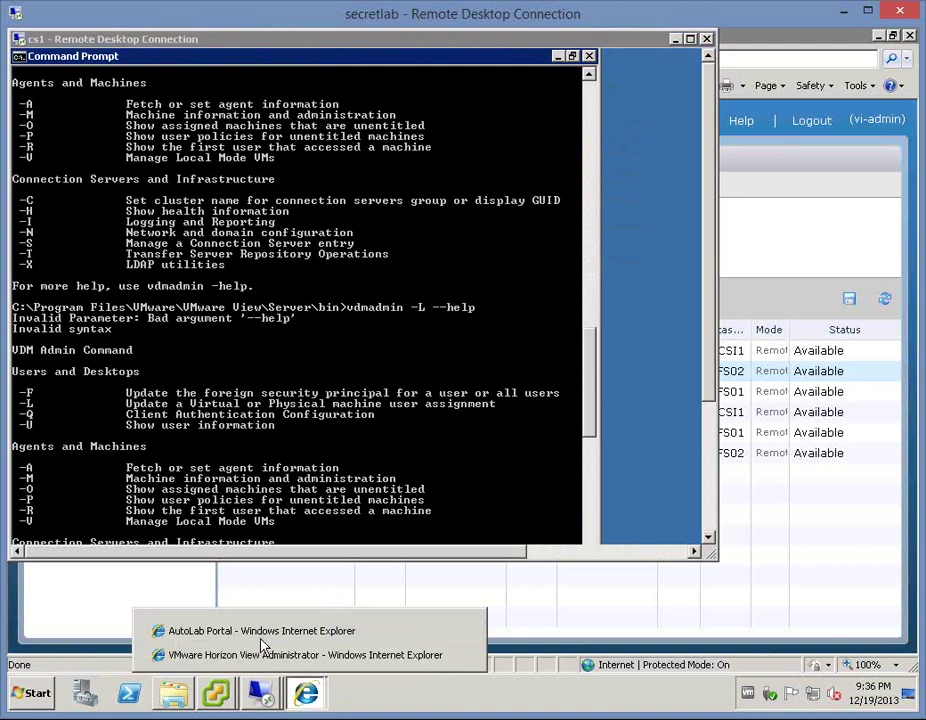
left_click(263, 657)
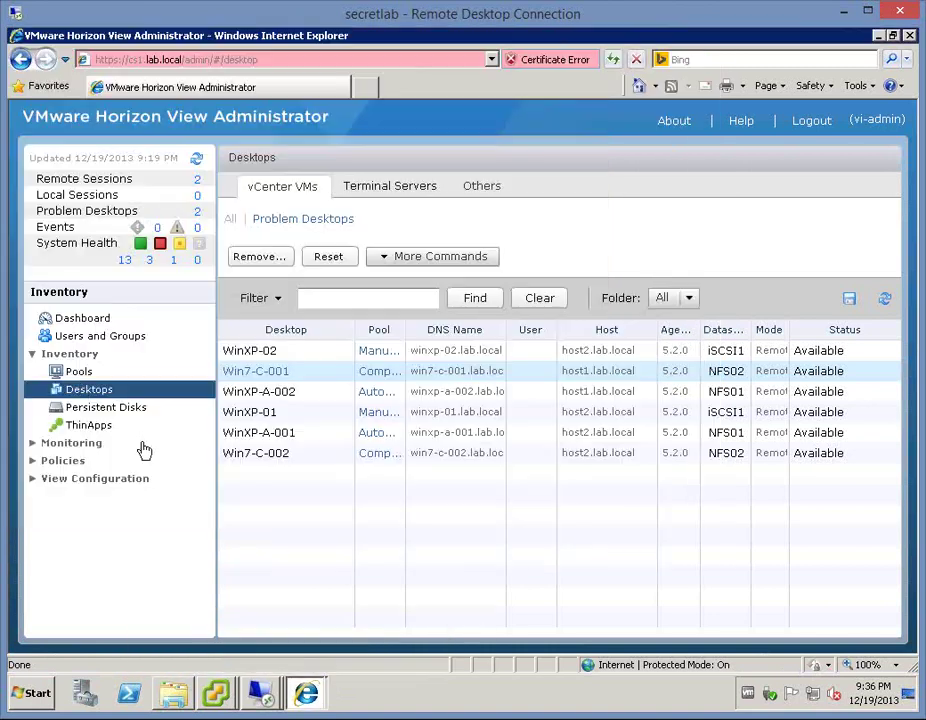
left_click(77, 374)
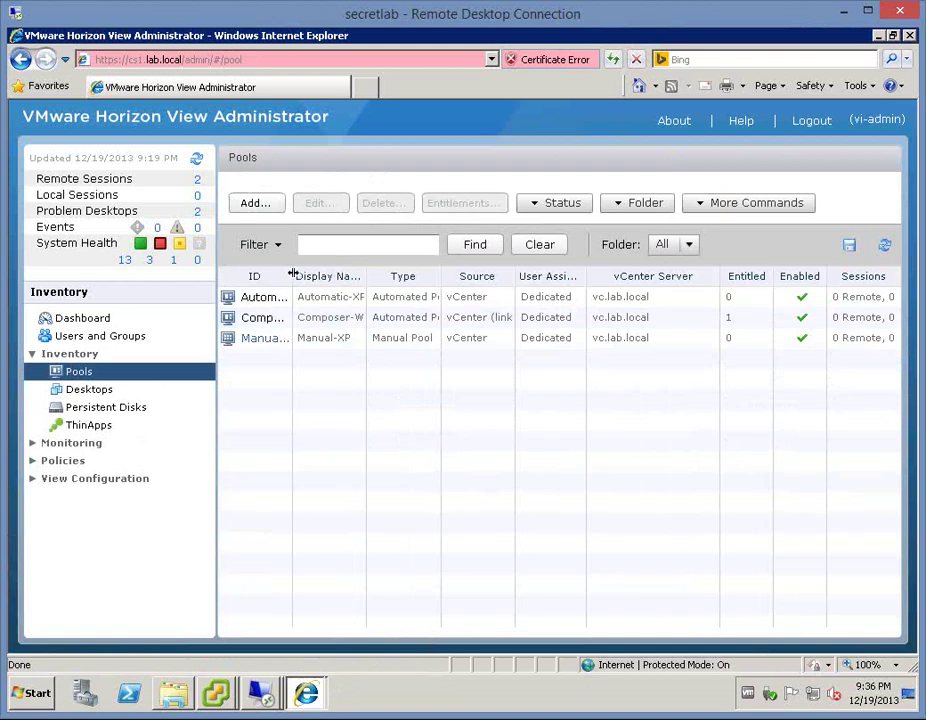
double_click(292, 276)
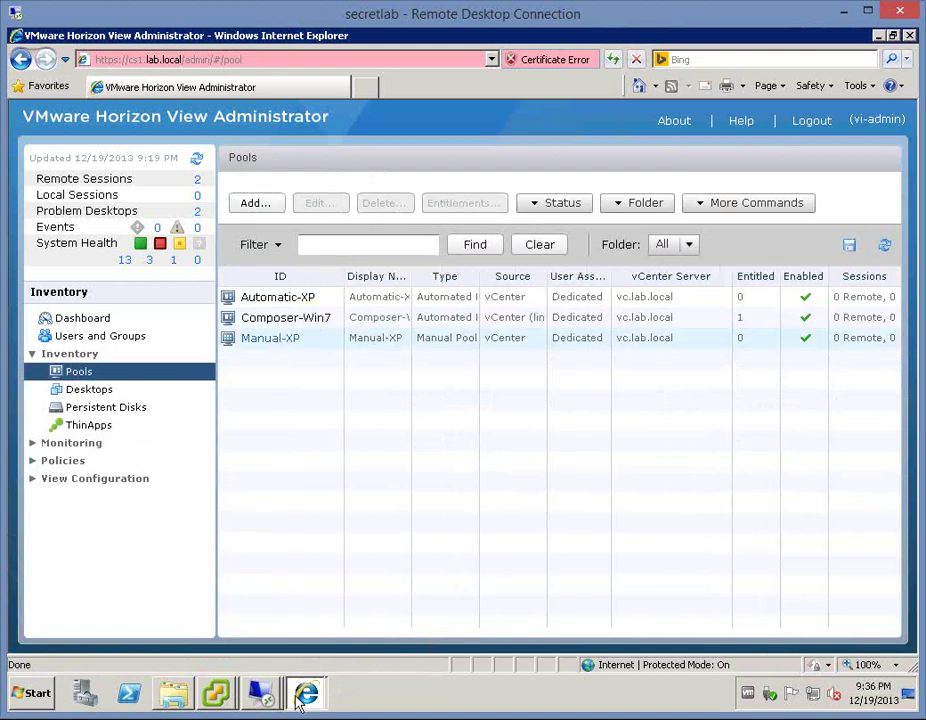
left_click(262, 695)
left_click(215, 655)
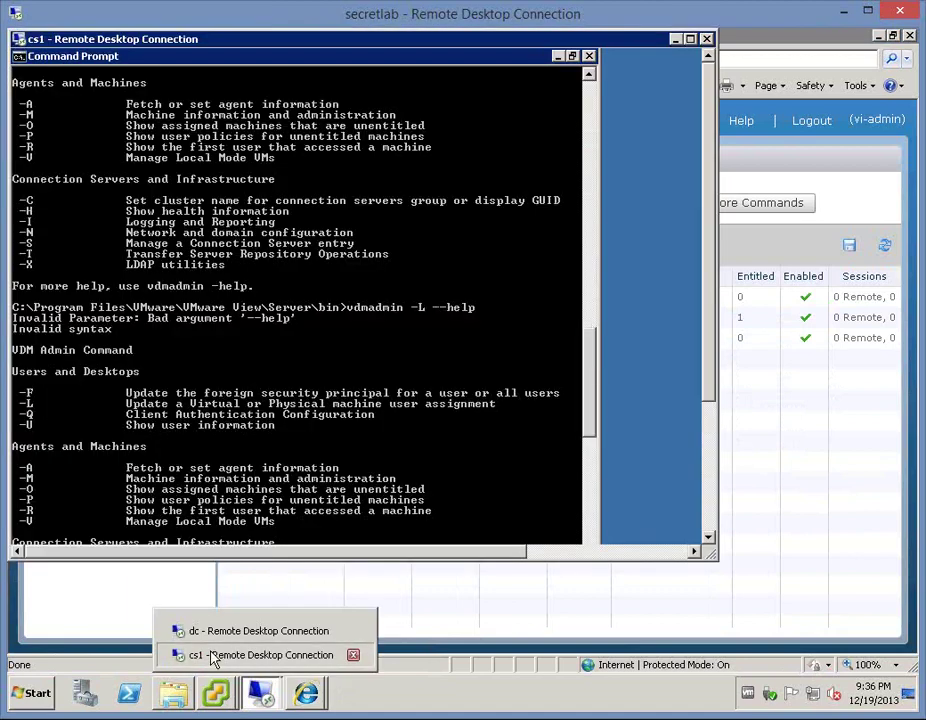
- Discard the partial vdmadmin -L "composer-Win7" command and run vdmadmin --help instead
left_click(689, 41)
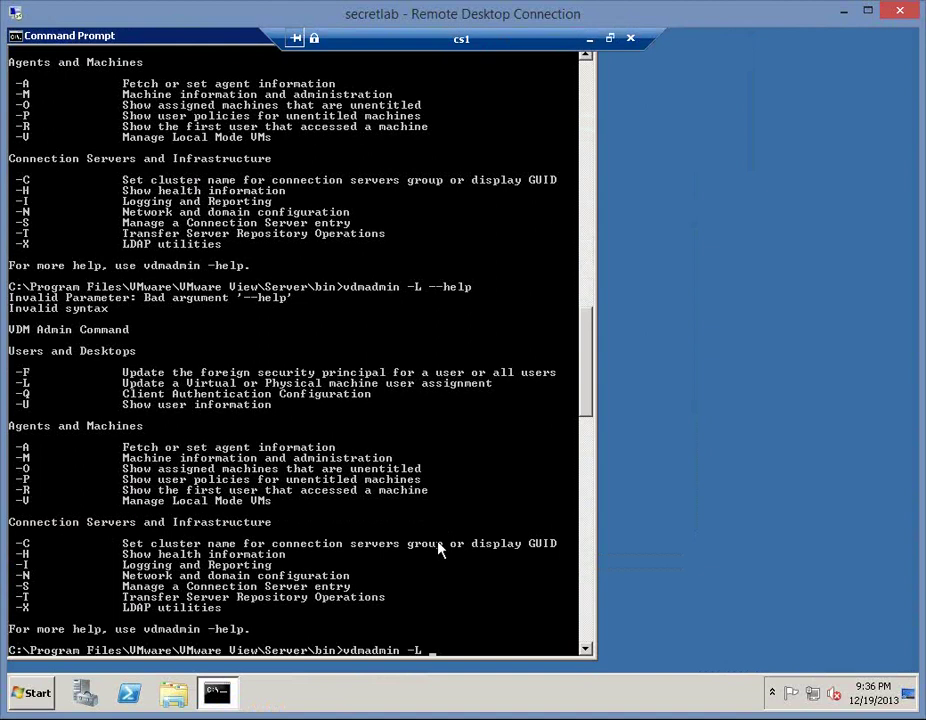
type("\"composer-Win7\"")
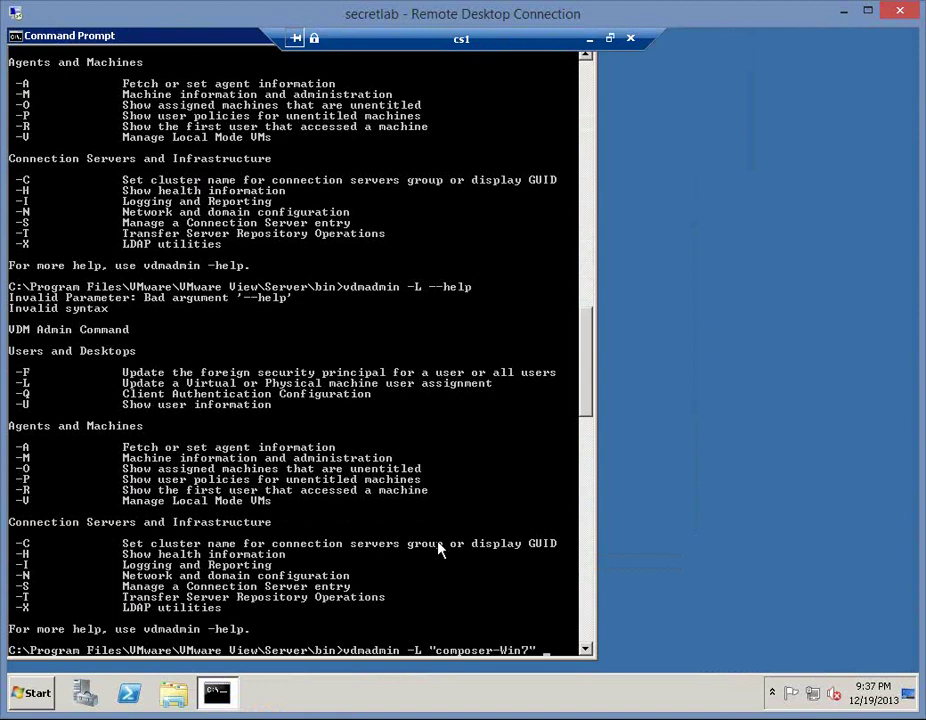
key("ctrl+Left")
key("End")
key("BackSpace")
key("BackSpace")
key("BackSpace")
key("BackSpace")
key("BackSpace")
key("BackSpace")
key("BackSpace")
key("BackSpace")
key("BackSpace")
key("BackSpace")
key("BackSpace")
key("BackSpace")
key("BackSpace")
key("BackSpace")
key("BackSpace")
key("BackSpace")
key("BackSpace")
key("BackSpace")
key("BackSpace")
key("BackSpace")
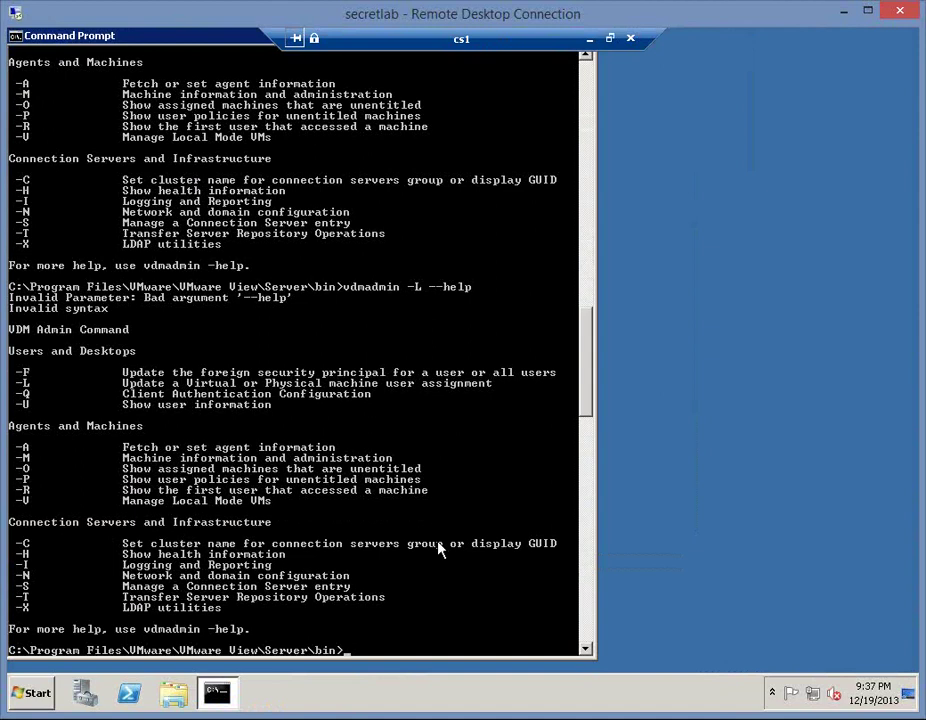
type("vdmadmin --help")
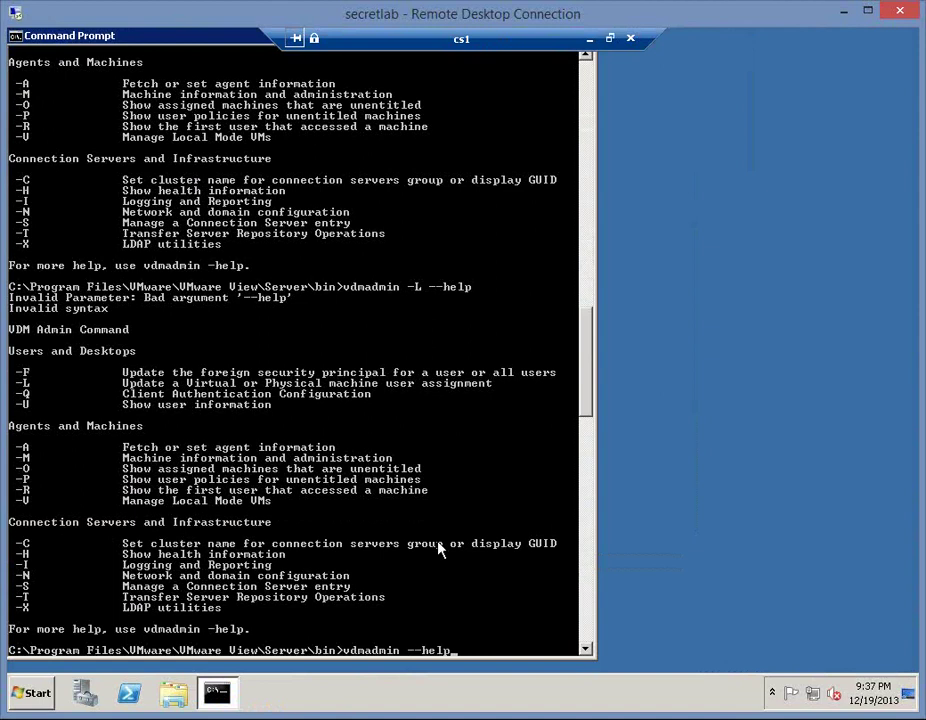
key("Return")
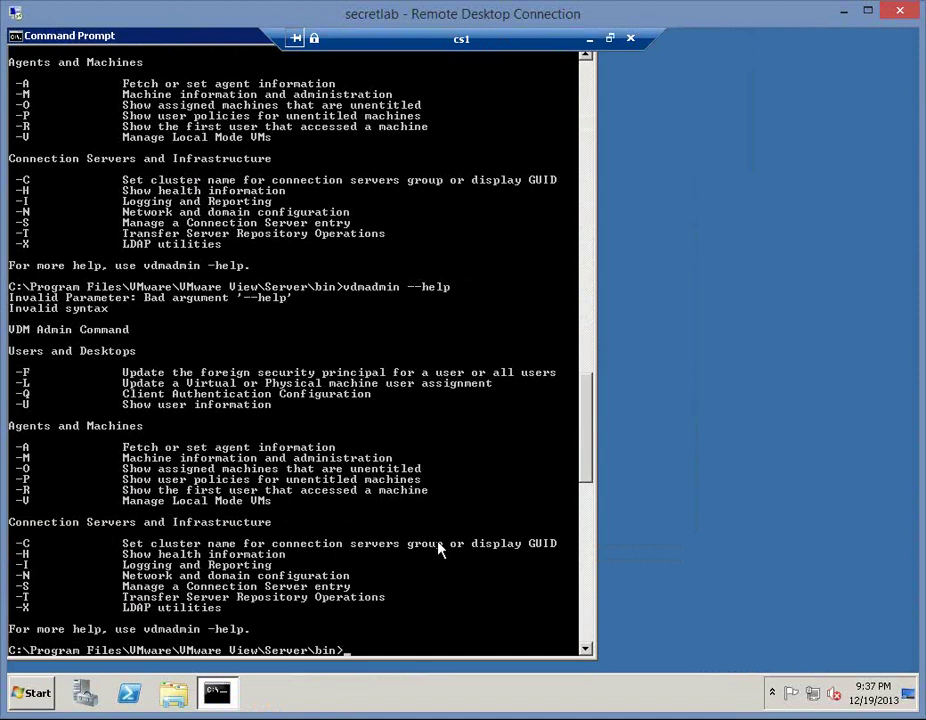
- Run vdmadmin -help with a single-dash help switch
key("Up")
key("Left")
key("Left")
key("Left")
key("Left")
key("Left")
key("Left")
key("Delete")
key("Return")
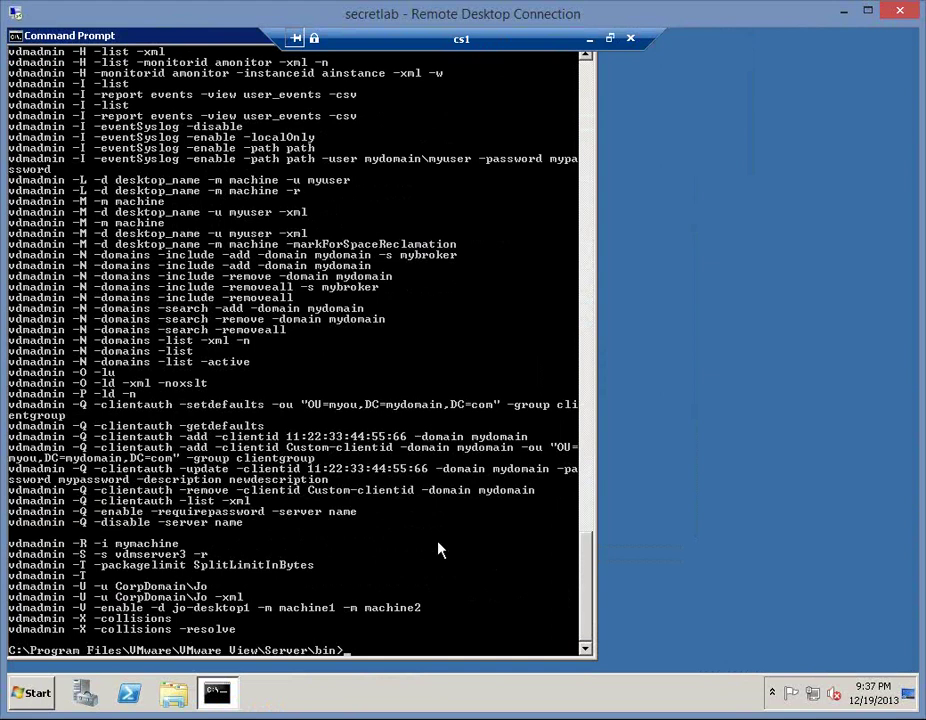
- Edit the recalled command into a new vdmadmin -L -d command
key("Up")
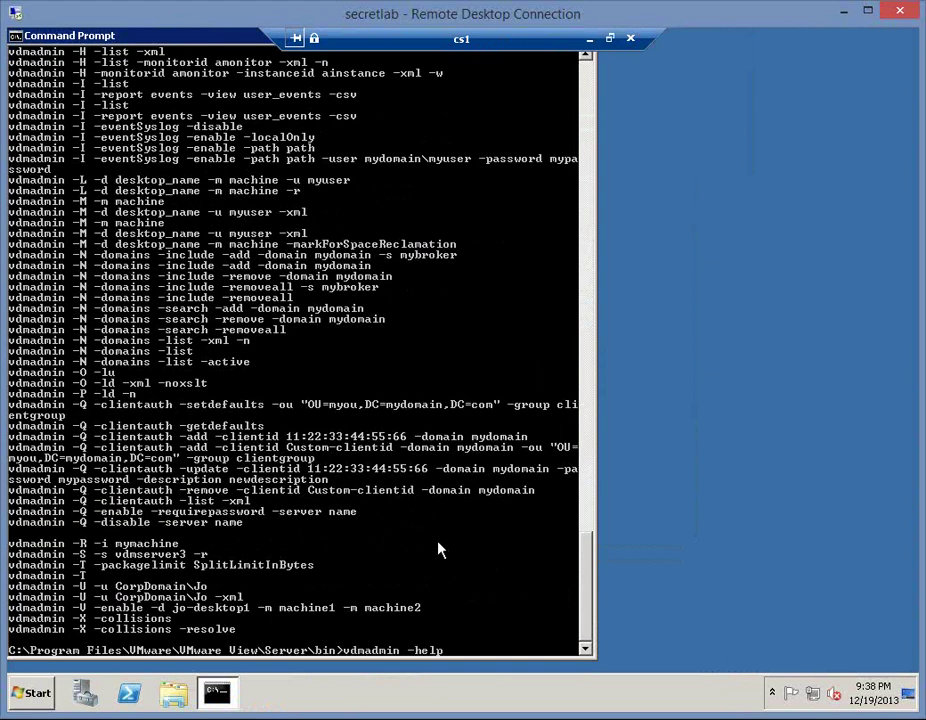
key("BackSpace")
key("BackSpace")
key("BackSpace")
key("BackSpace")
type("L -d")
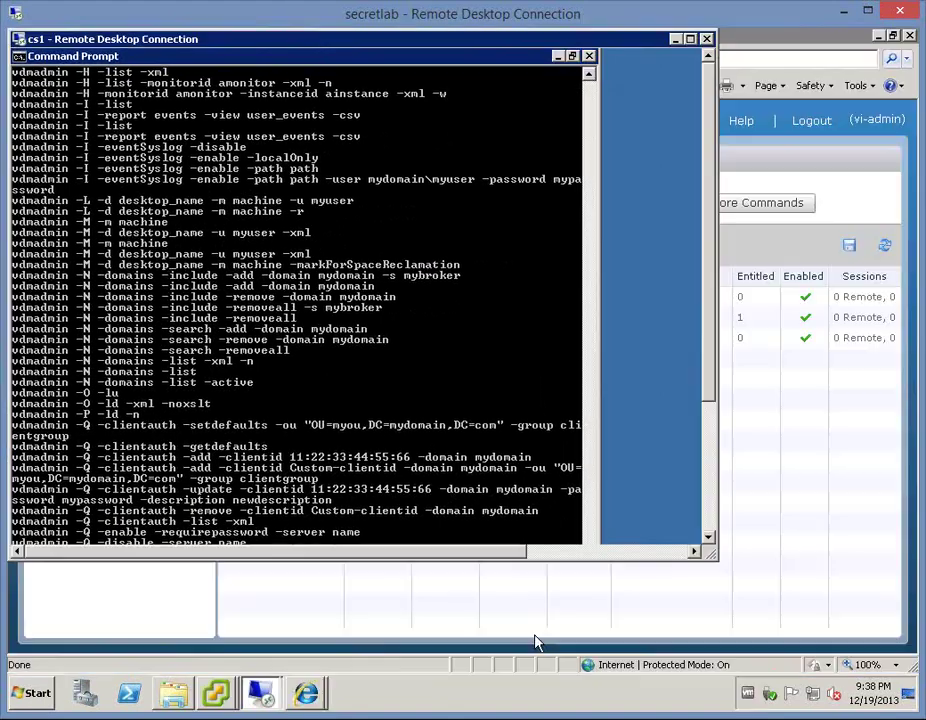
- Finish the command with "win7-C-001" -u lab\vi-admin and run it
left_click(537, 641)
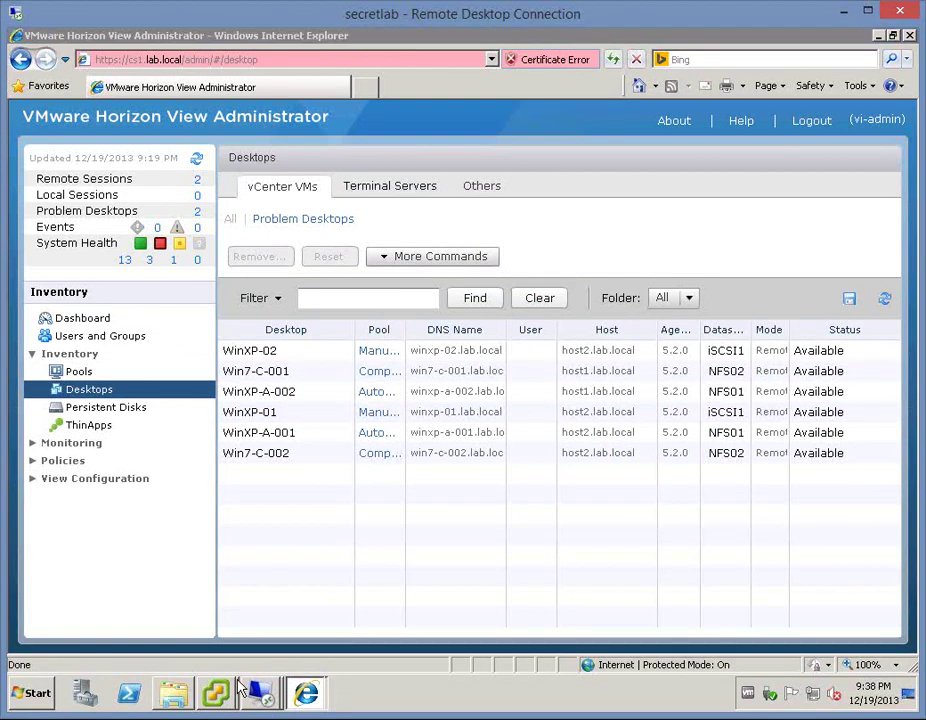
left_click(255, 690)
left_click(213, 653)
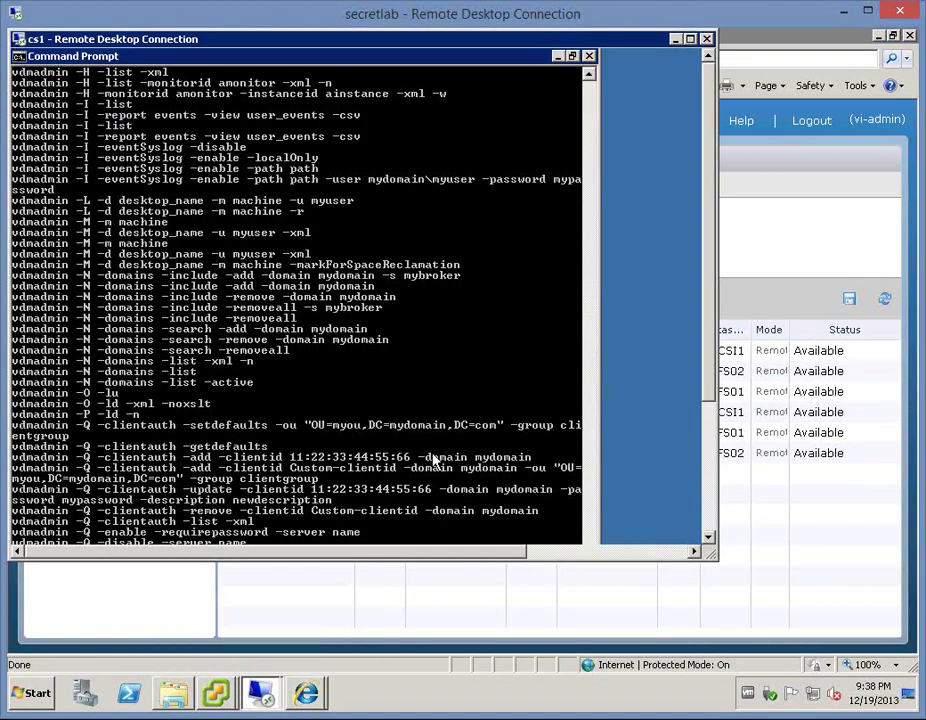
left_click(690, 39)
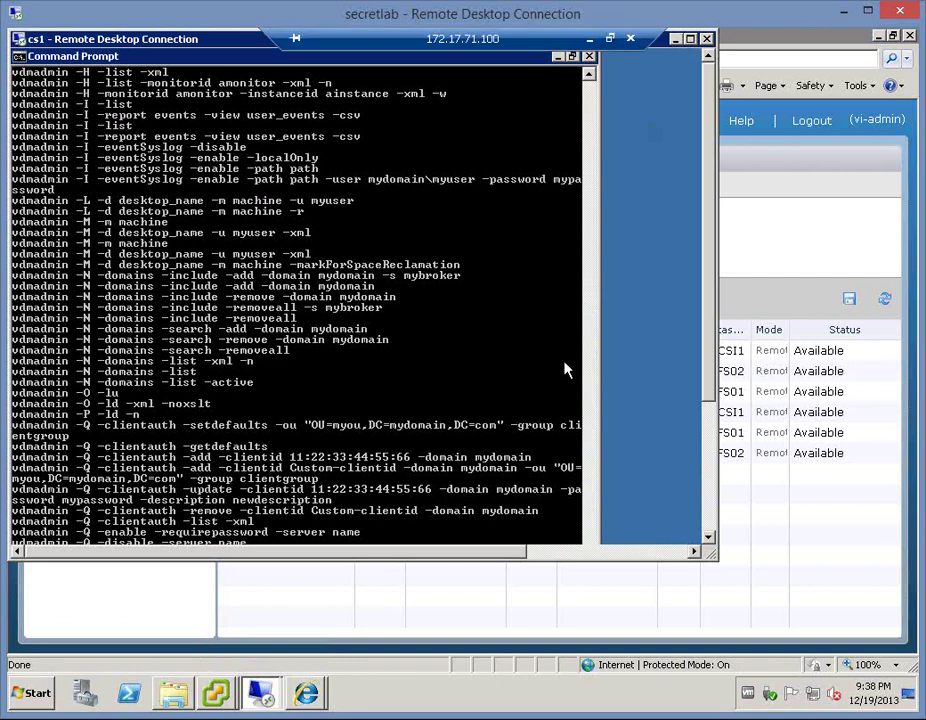
type("\"win7-C")
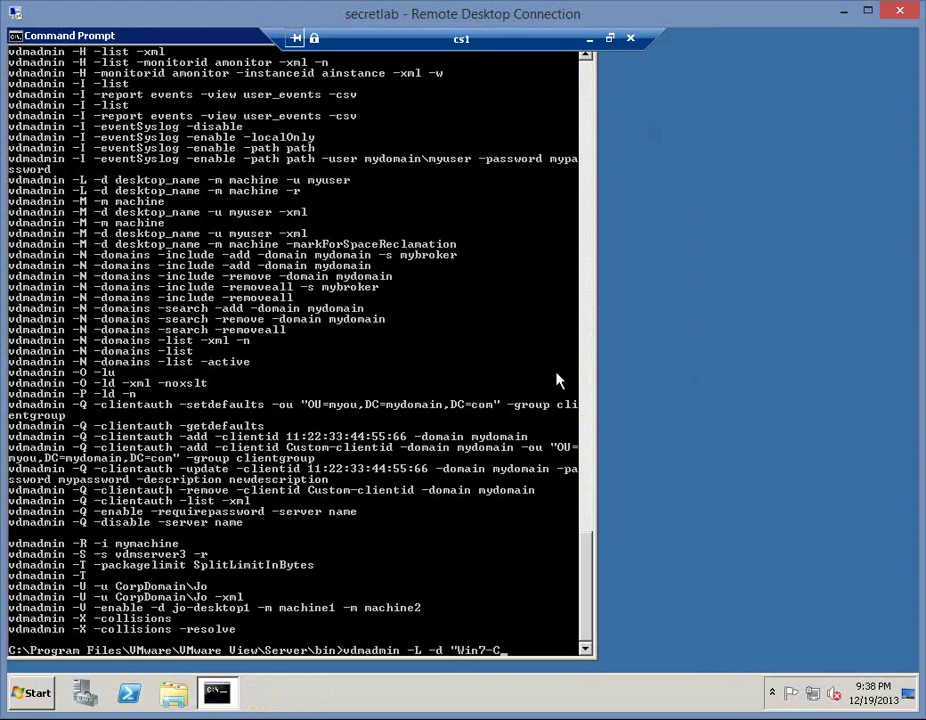
type("-001\" -u lab\\vi-")
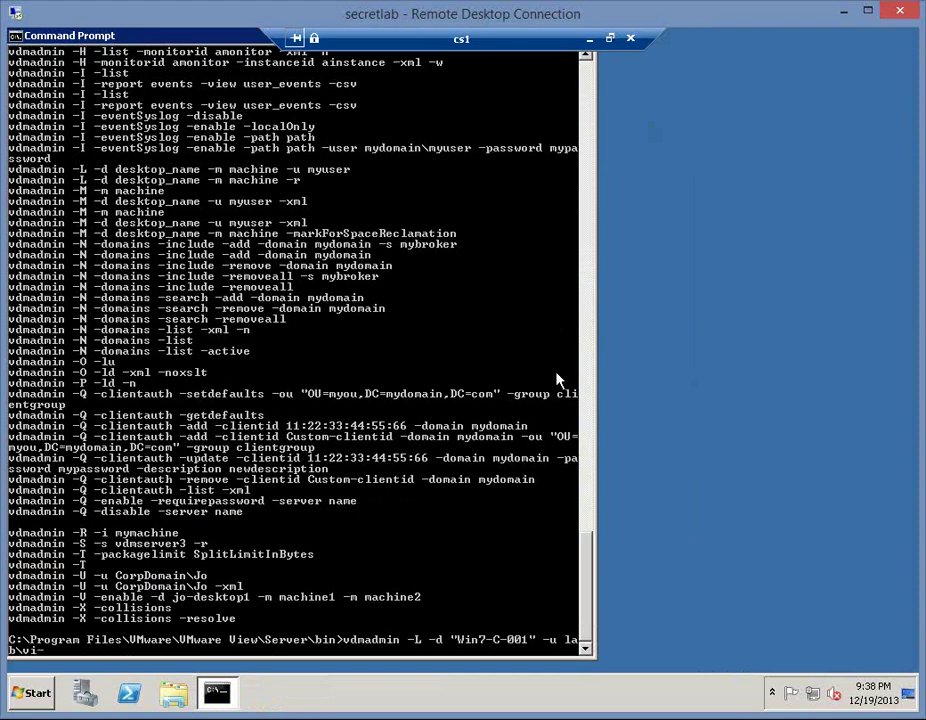
type("admin")
key("Return")
- Insert pool name "Win7-Composer" with -m before the desktop name and rerun
key("Up")
key("ctrl+Left")
key("ctrl+Left")
key("ctrl+Left")
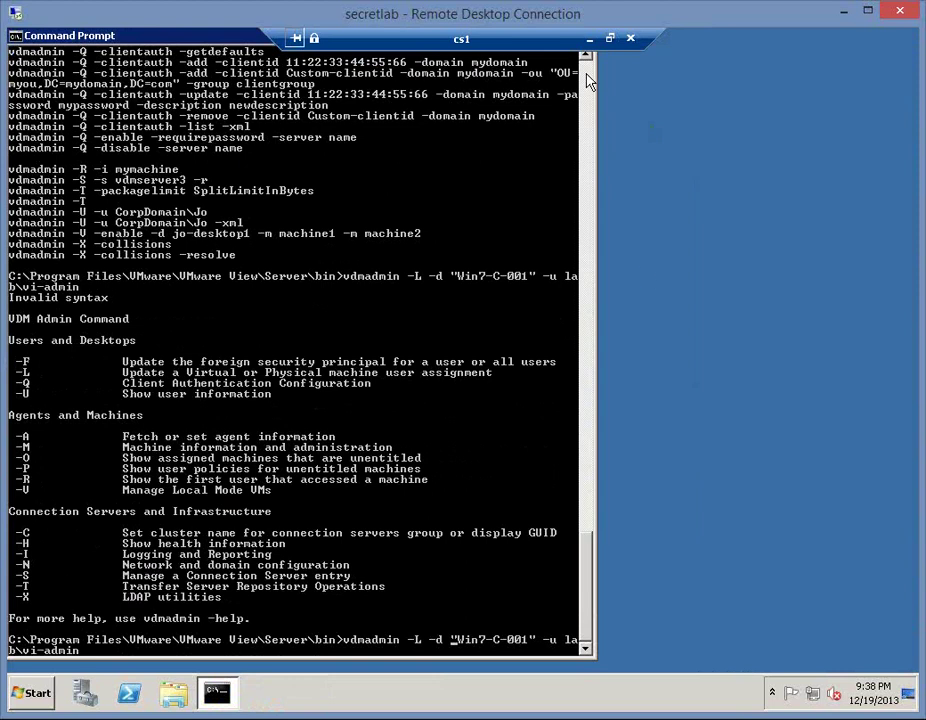
left_click(587, 83)
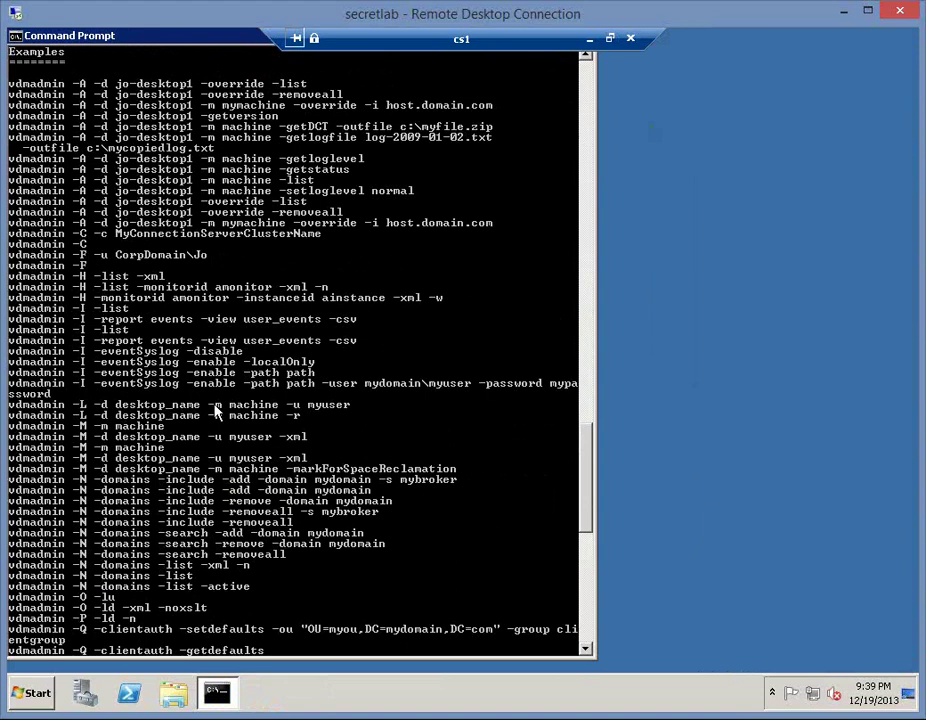
left_click(588, 607)
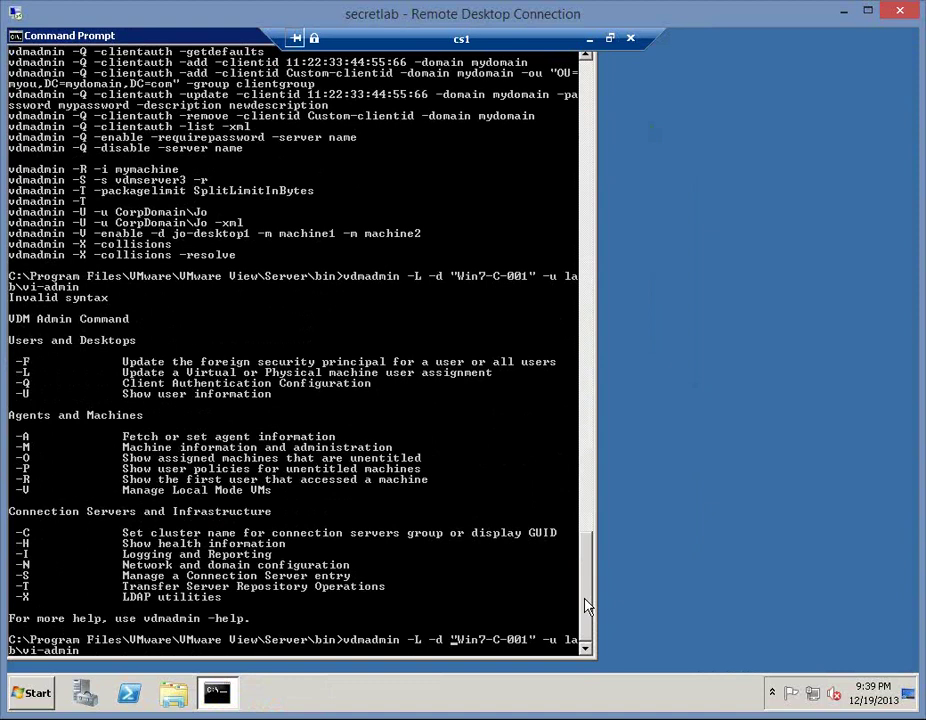
type("\"Win7")
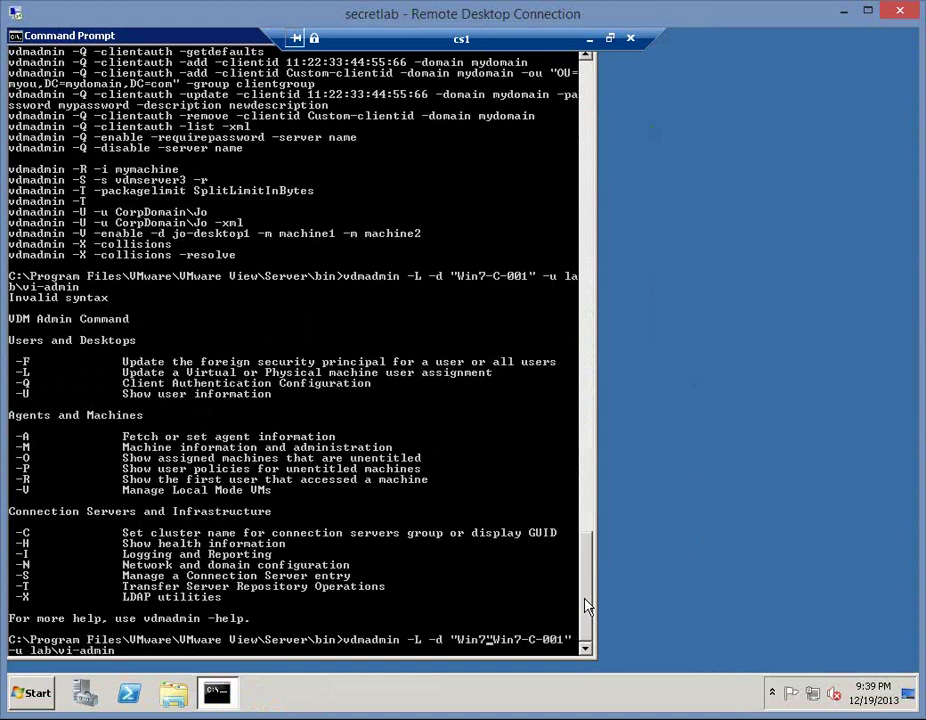
type("-Composer")
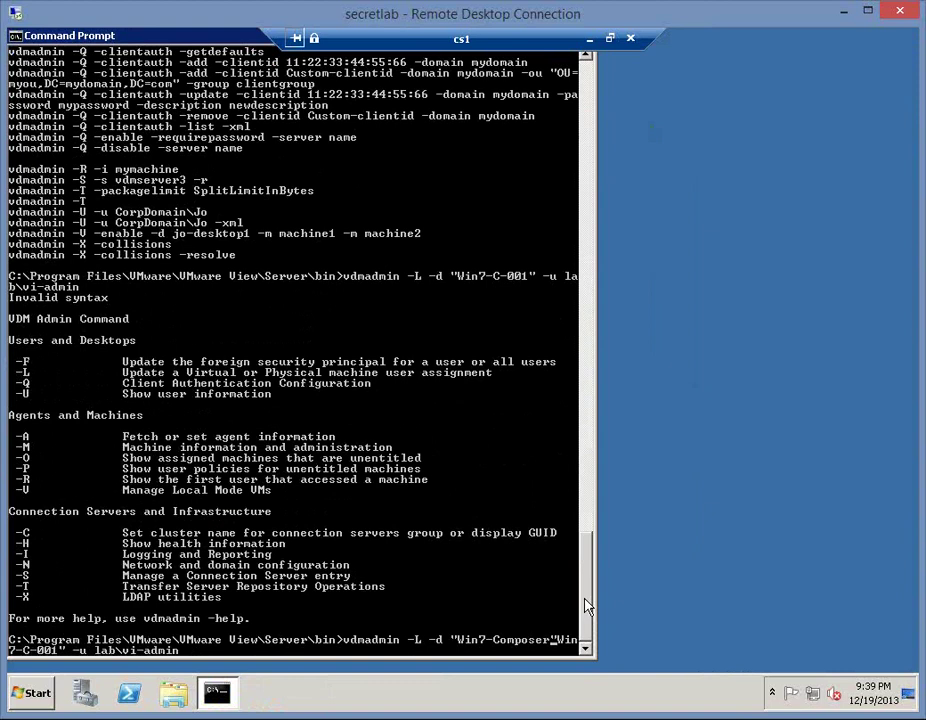
type("\" -d")
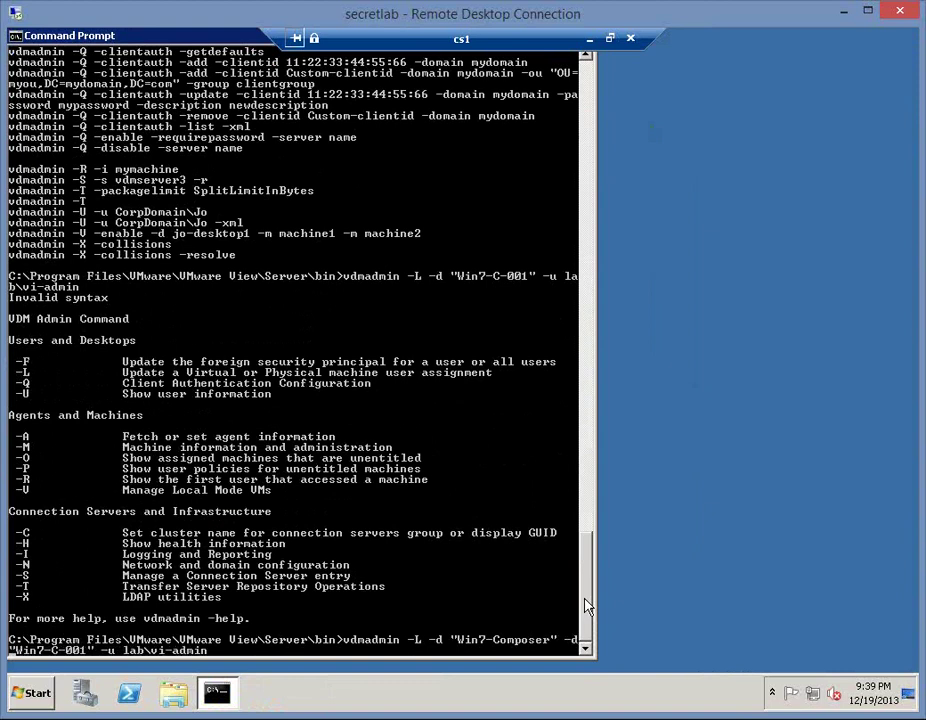
key("BackSpace")
key("BackSpace")
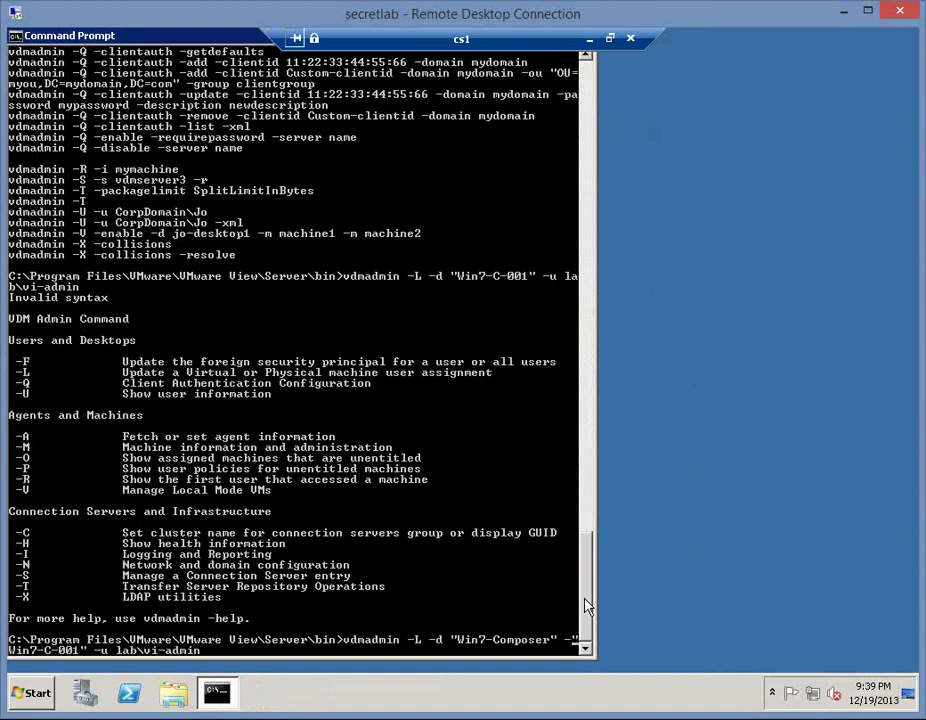
type("m")
key("Return")
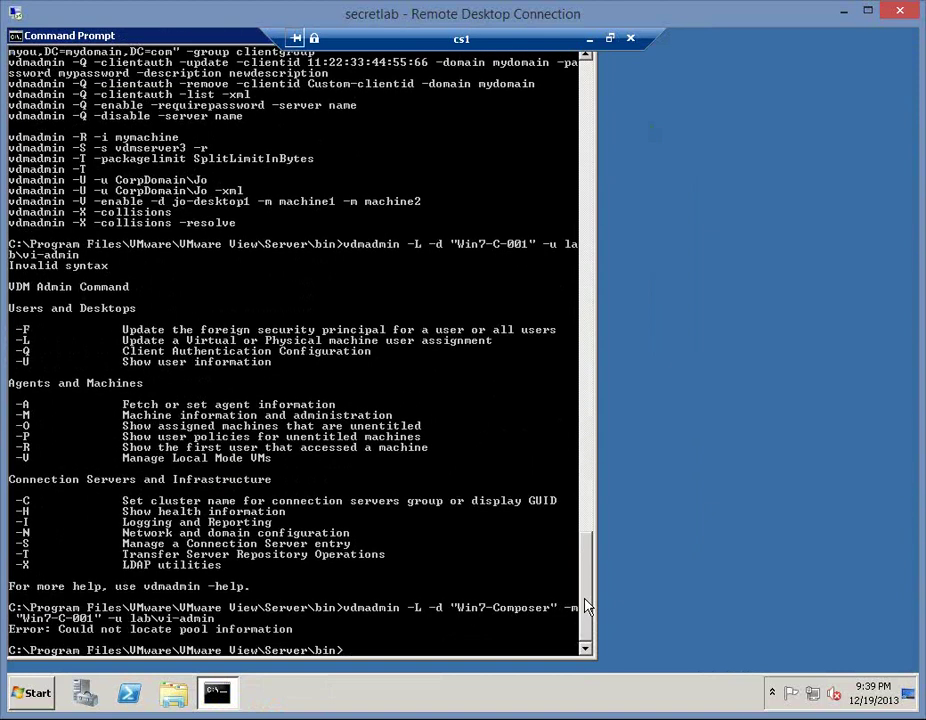
- Check the exact pool ID in View Administrator's Pools list
left_click(591, 40)
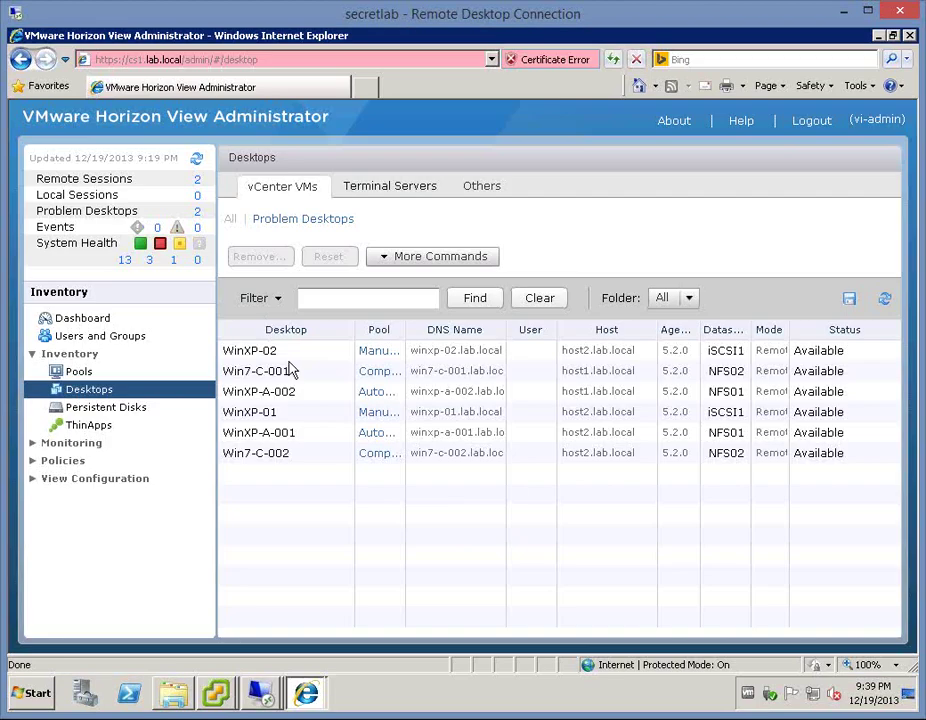
left_click(85, 372)
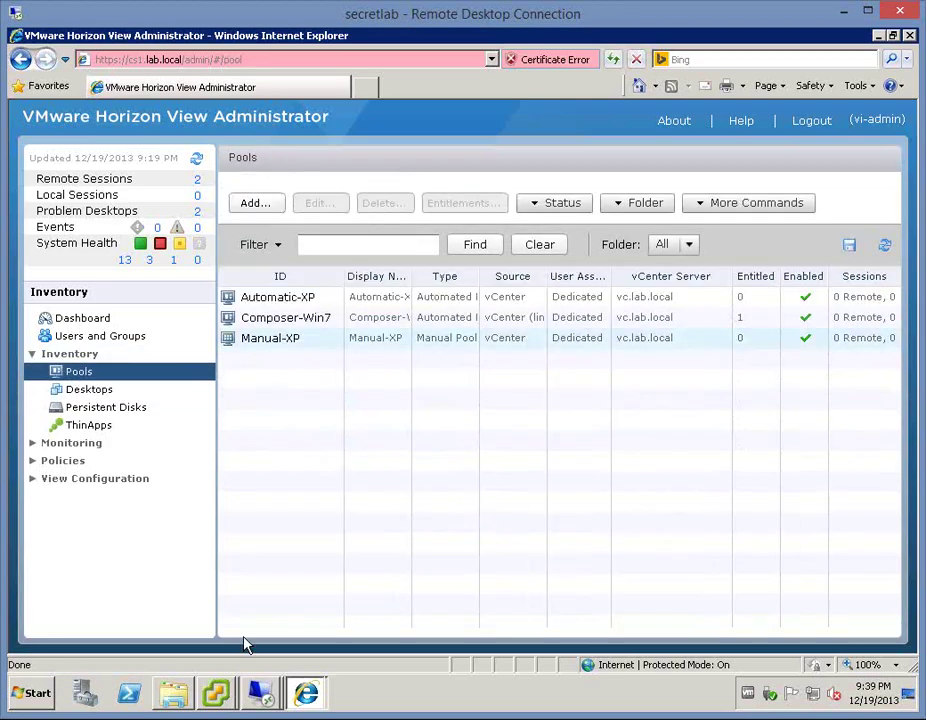
left_click(260, 693)
left_click(250, 654)
- Correct the pool name to Composer-Win7 and rerun, assigning Win7-C-001 successfully
key("Up")
key("ctrl+Left")
key("ctrl+Left")
key("ctrl+Left")
key("ctrl+Left")
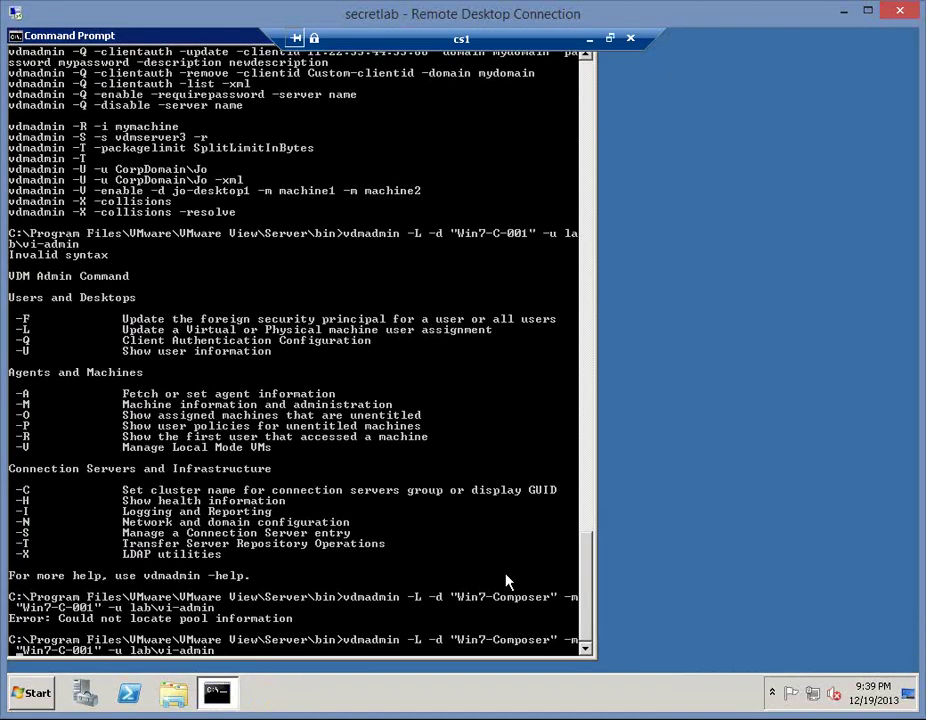
key("ctrl+Left")
key("Delete")
key("Delete")
key("Delete")
key("Delete")
key("Delete")
key("Right")
key("Right")
key("Right")
key("Right")
key("Right")
key("Right")
key("Right")
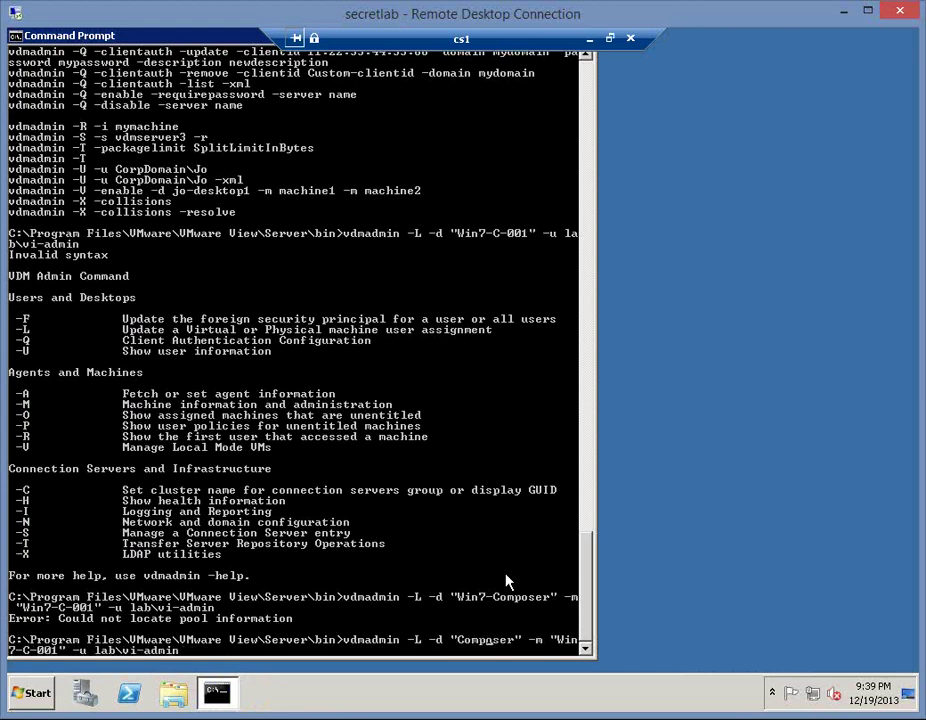
key("Right")
type("-Win7")
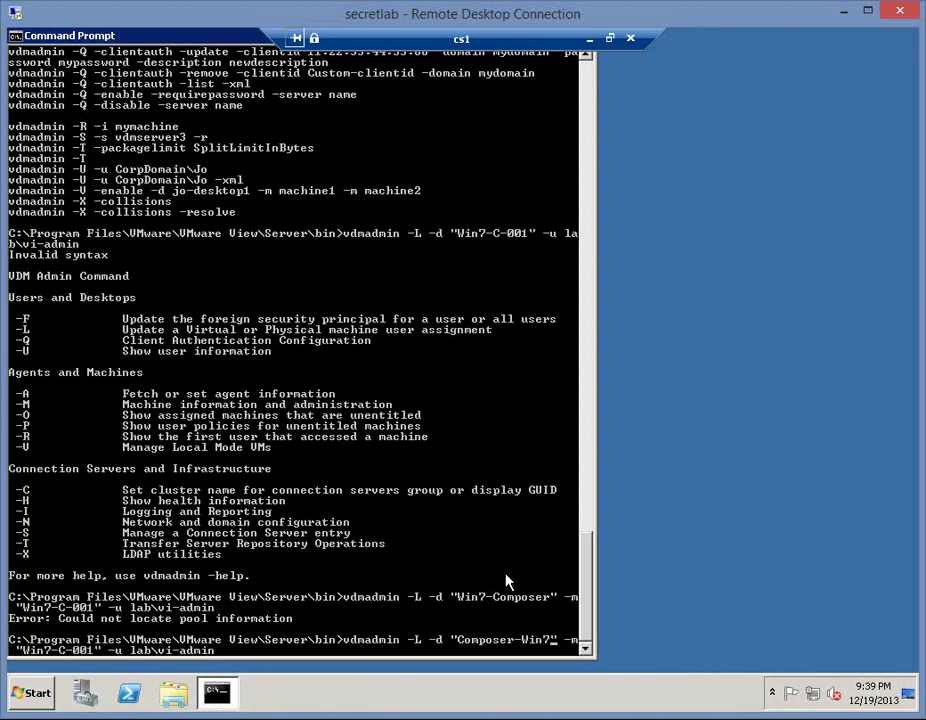
key("Return")
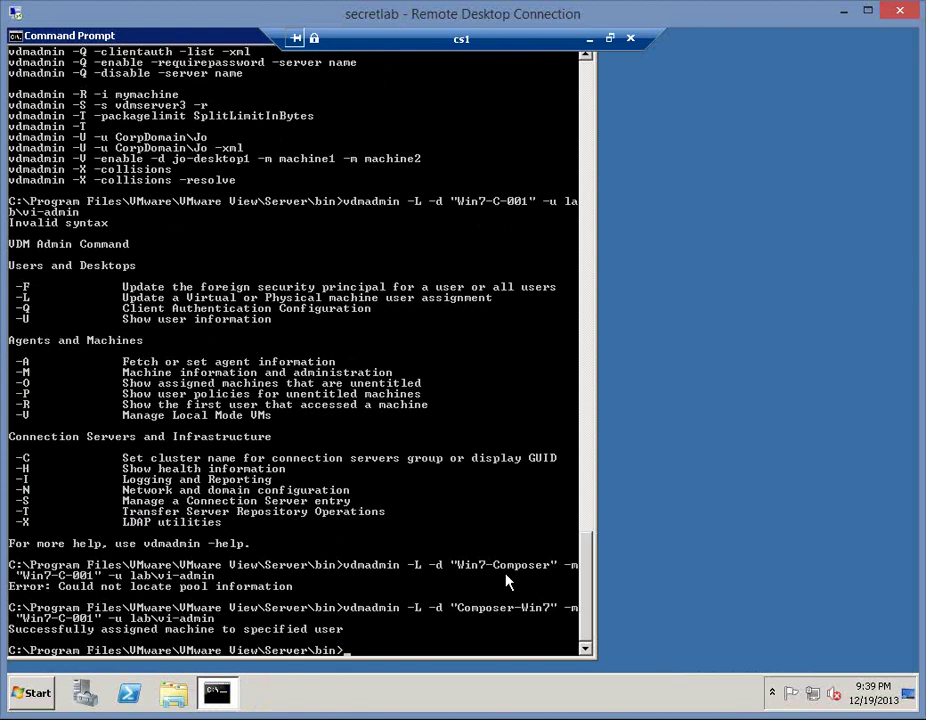
left_click(589, 38)
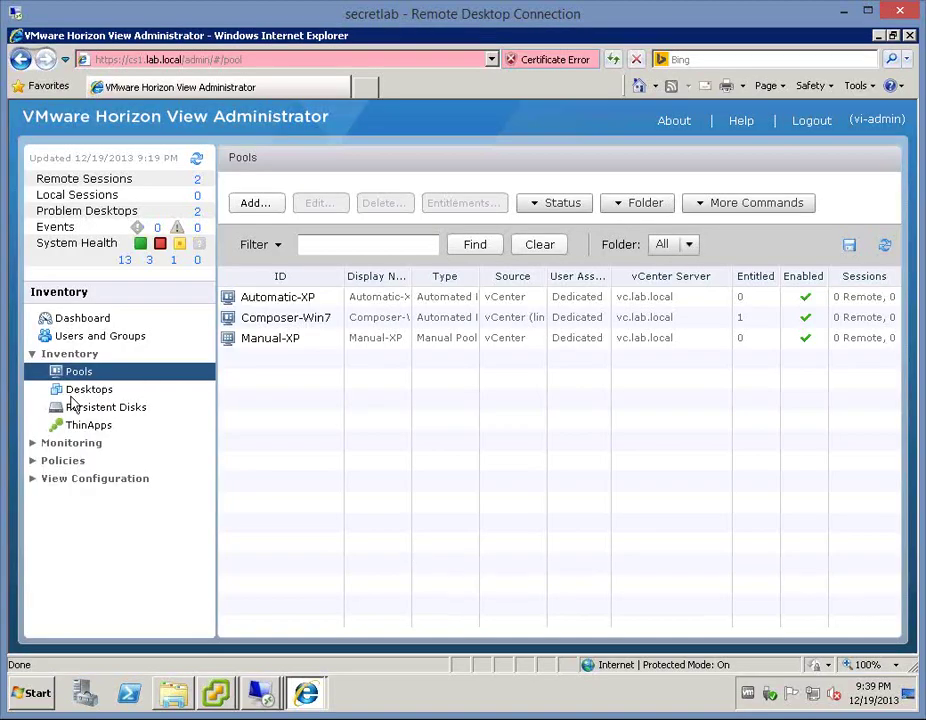
- Open Inventory > Desktops, widen the User column and refresh to show Win7-C-001's user
left_click(73, 393)
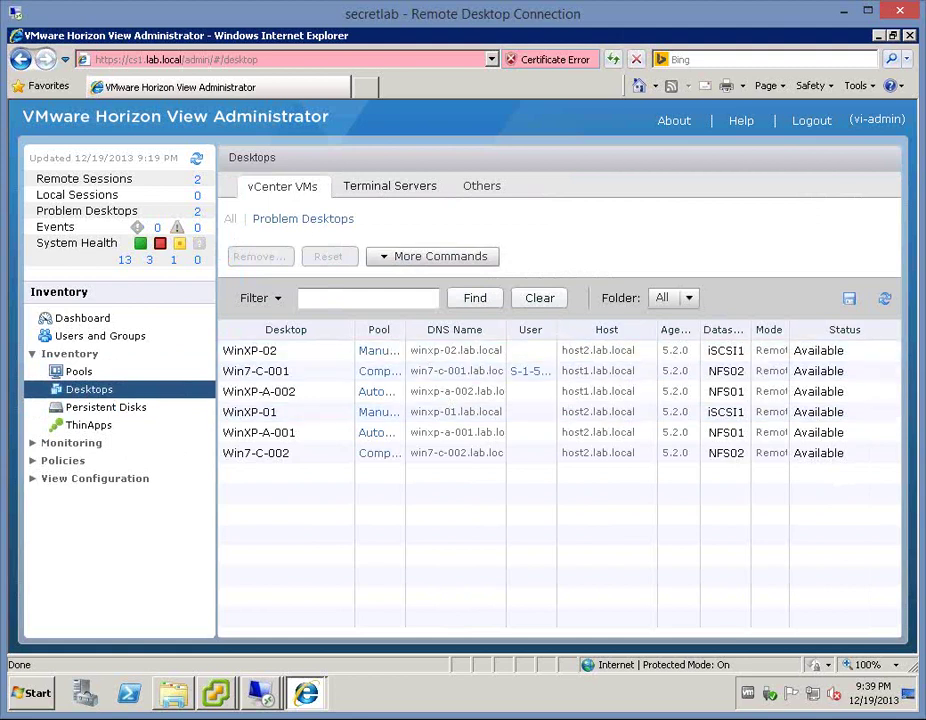
left_click_drag(558, 328, 635, 329)
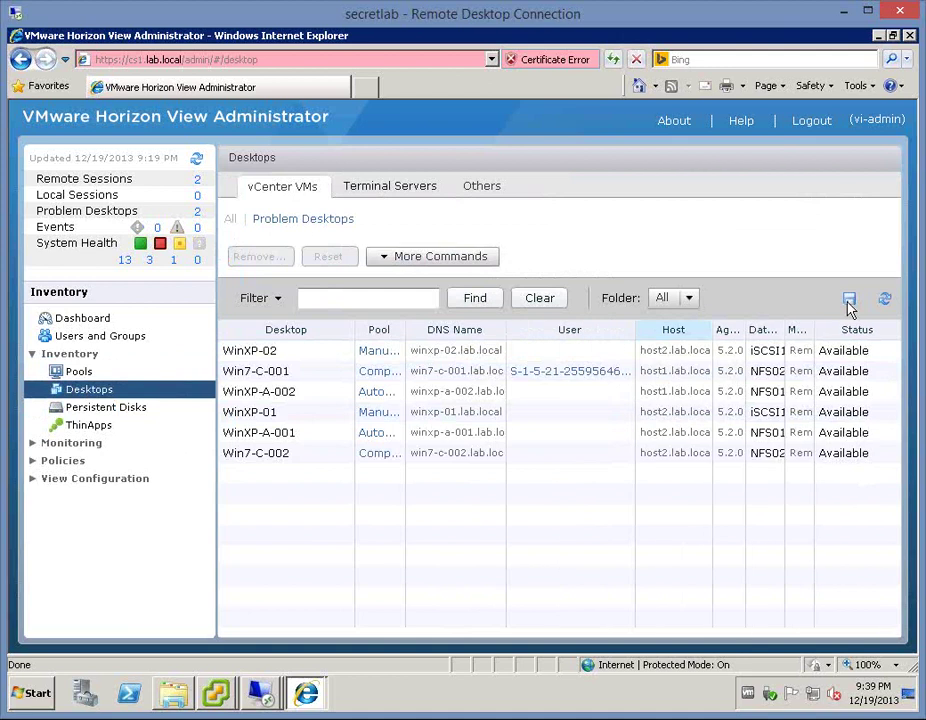
left_click(885, 302)
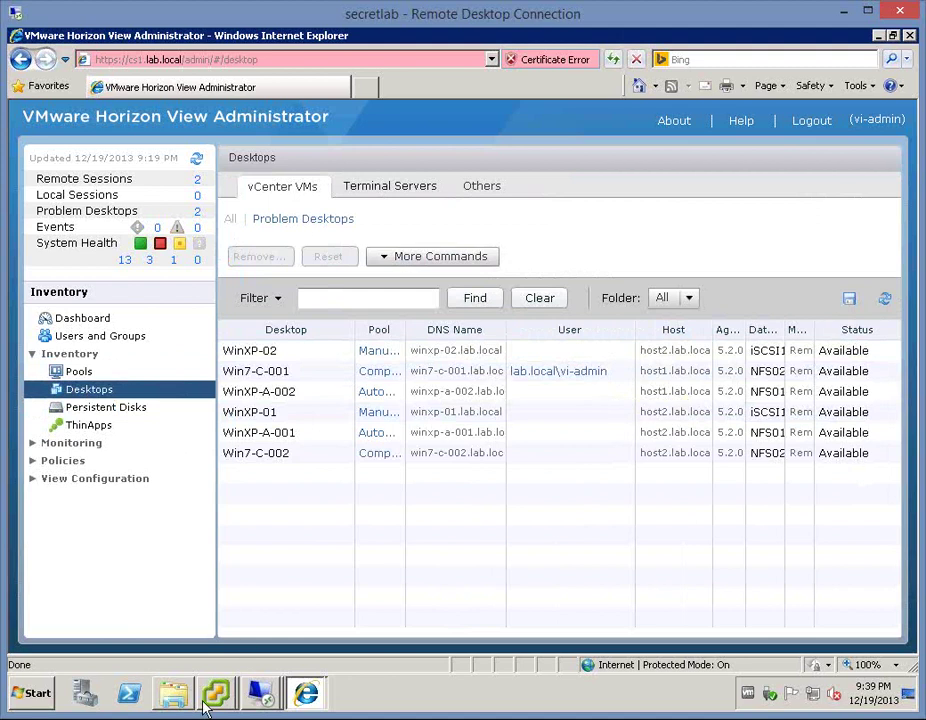
- Send Ctrl+Alt+Del to the Win7-C-001 console
mouse_move(212, 696)
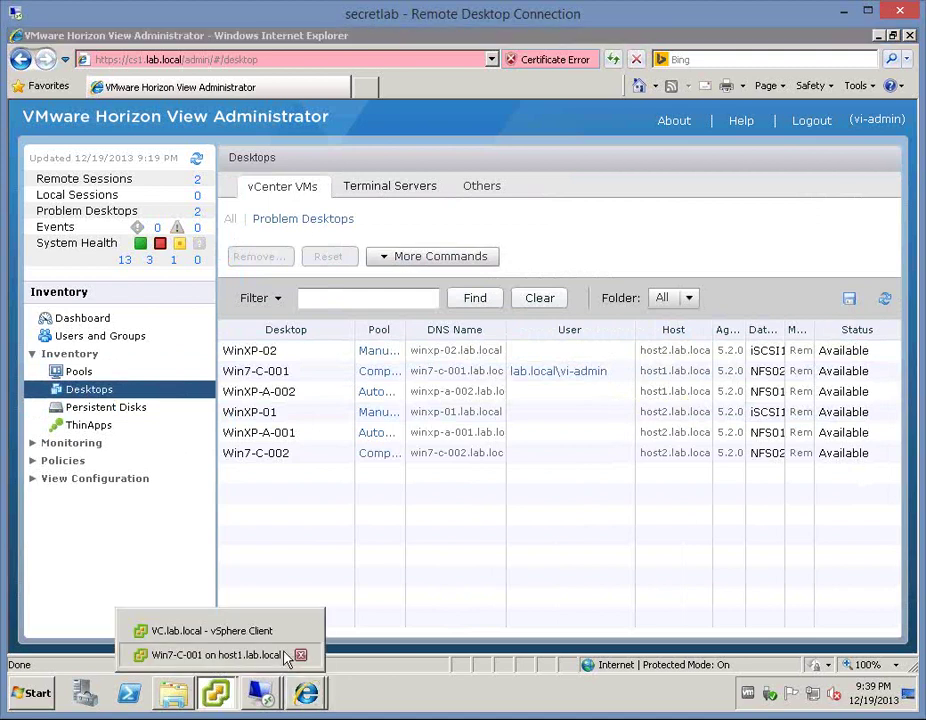
left_click(210, 655)
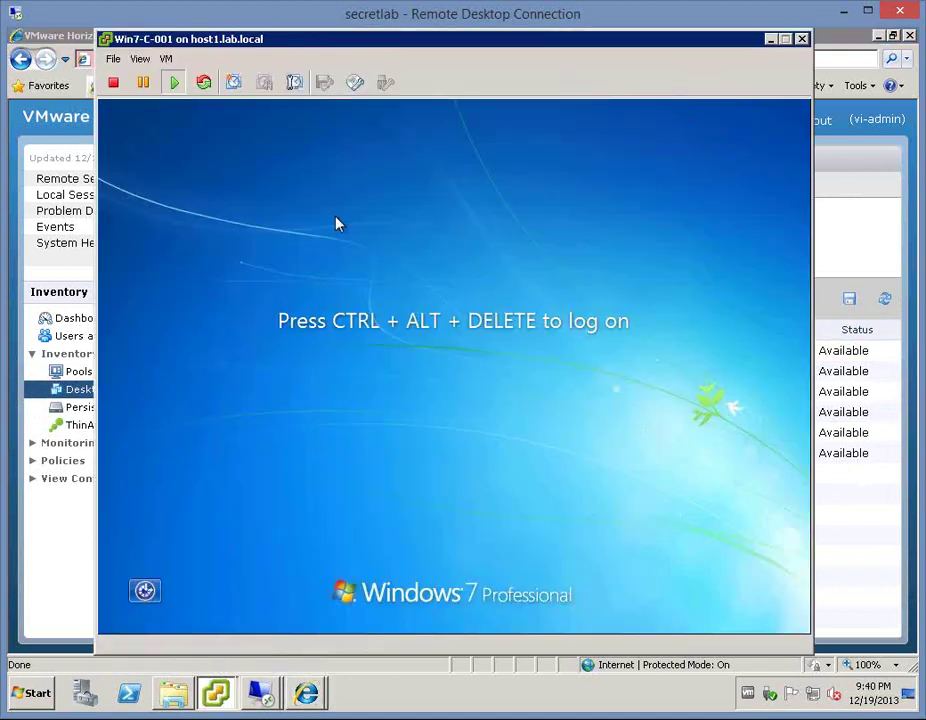
left_click(166, 59)
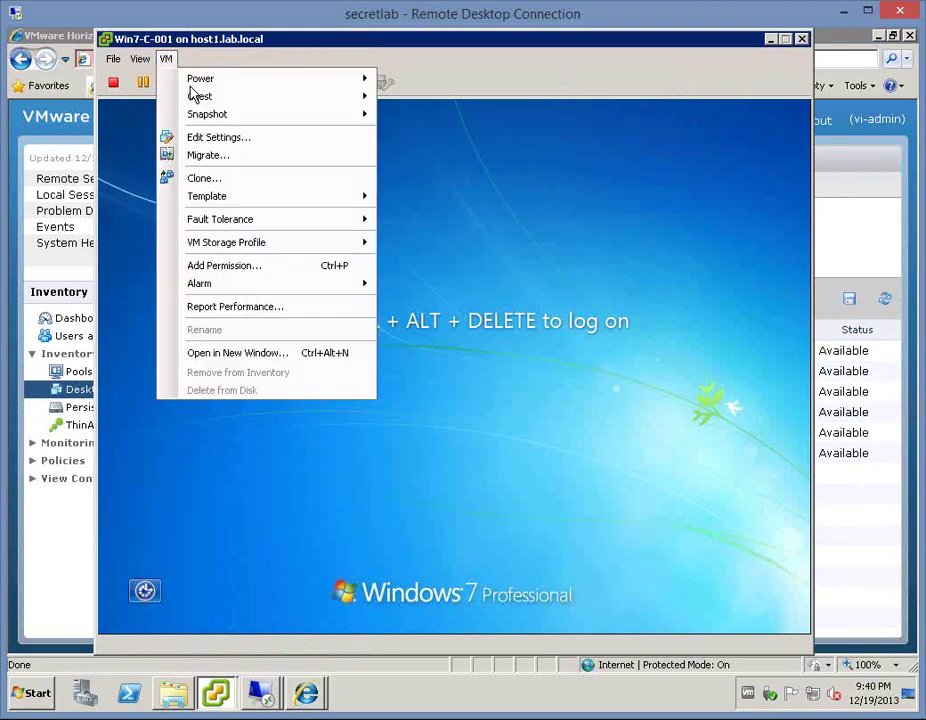
mouse_move(252, 98)
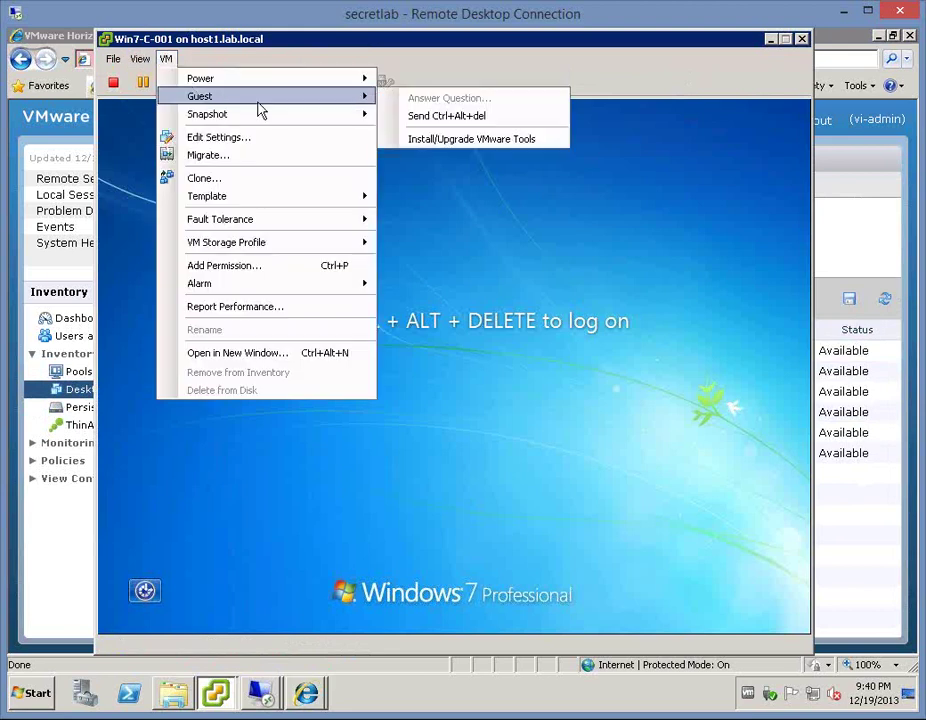
left_click(440, 117)
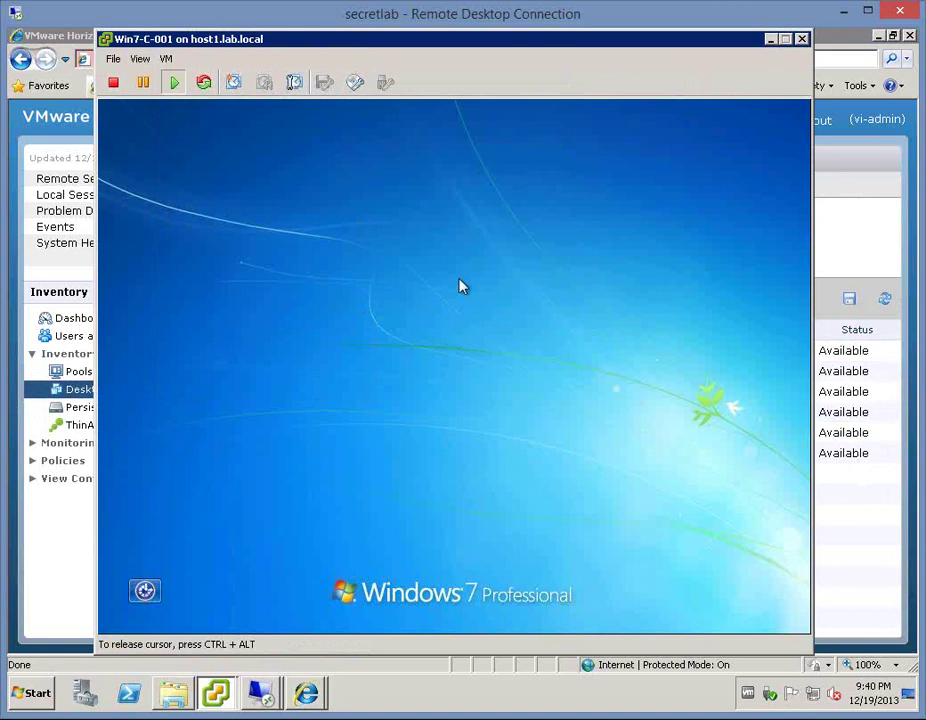
- Log on as vi-admin with the account password, then release the cursor
left_click(486, 537)
left_click(529, 415)
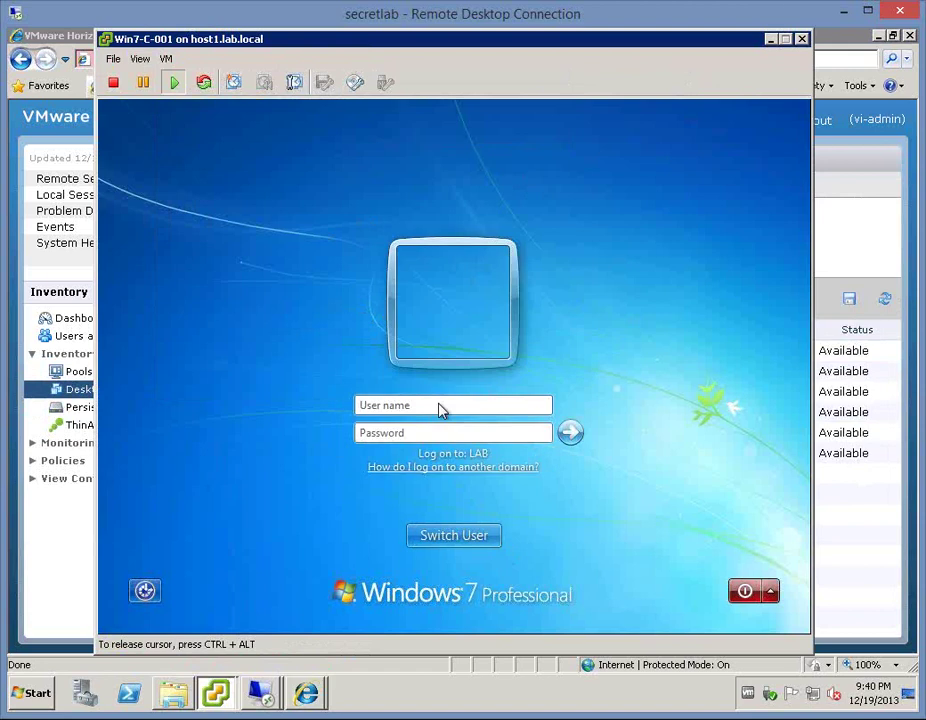
type("vi-admin")
key("Tab")
type("********")
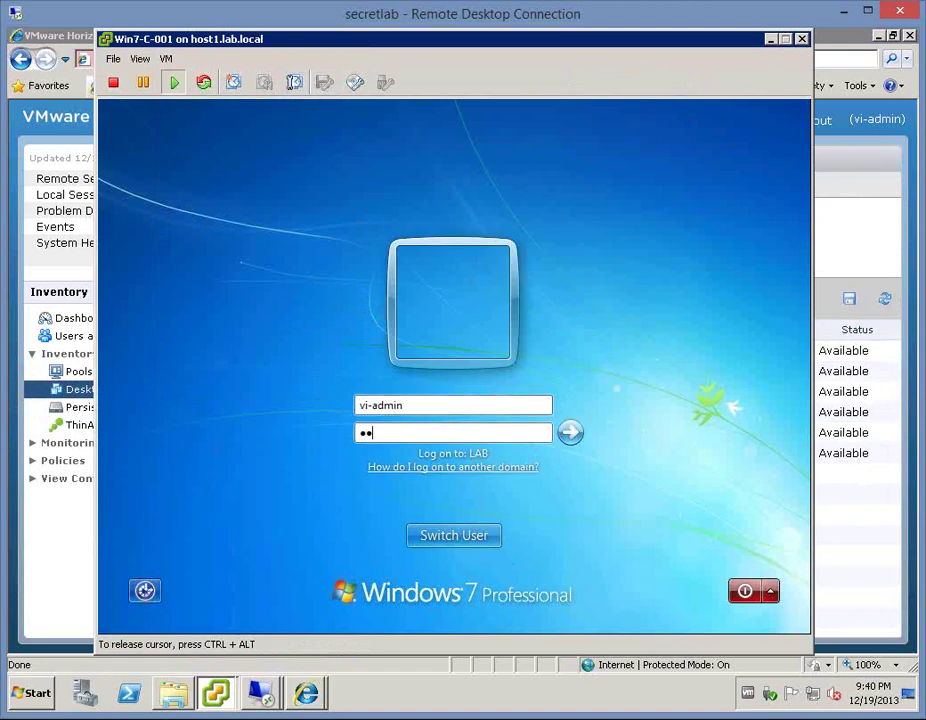
key("Return")
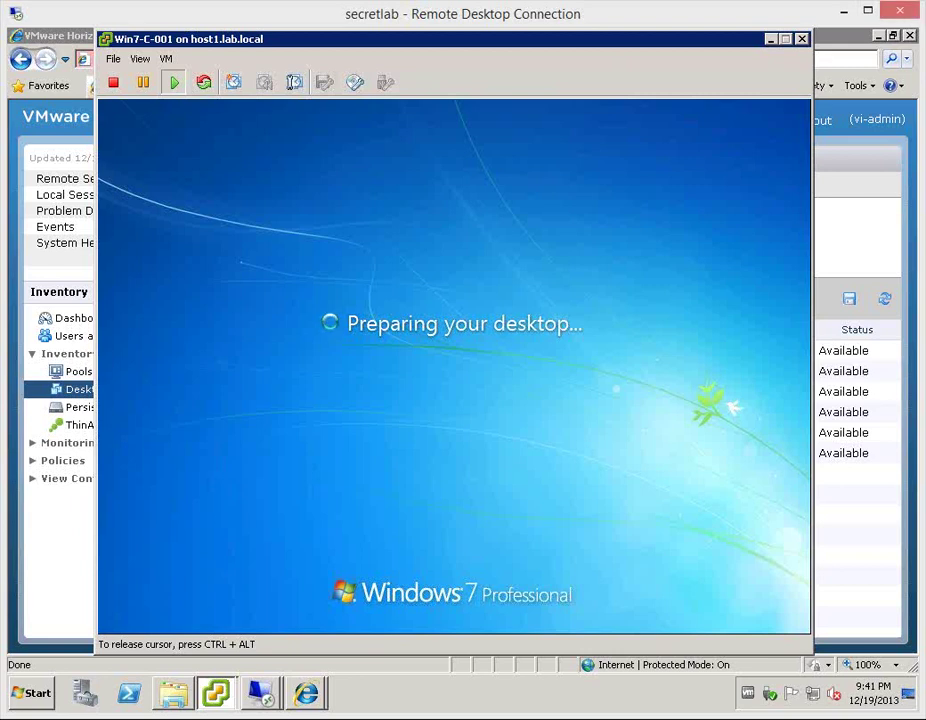
key("ctrl+alt")
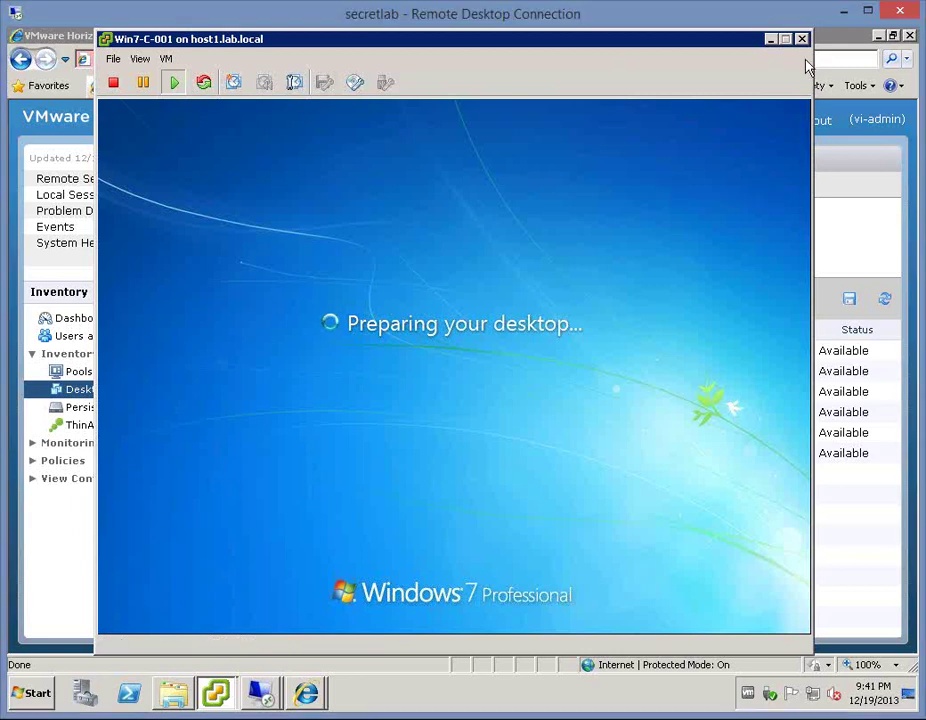
- Minimize the VM console and refresh the Desktops list twice
left_click(801, 38)
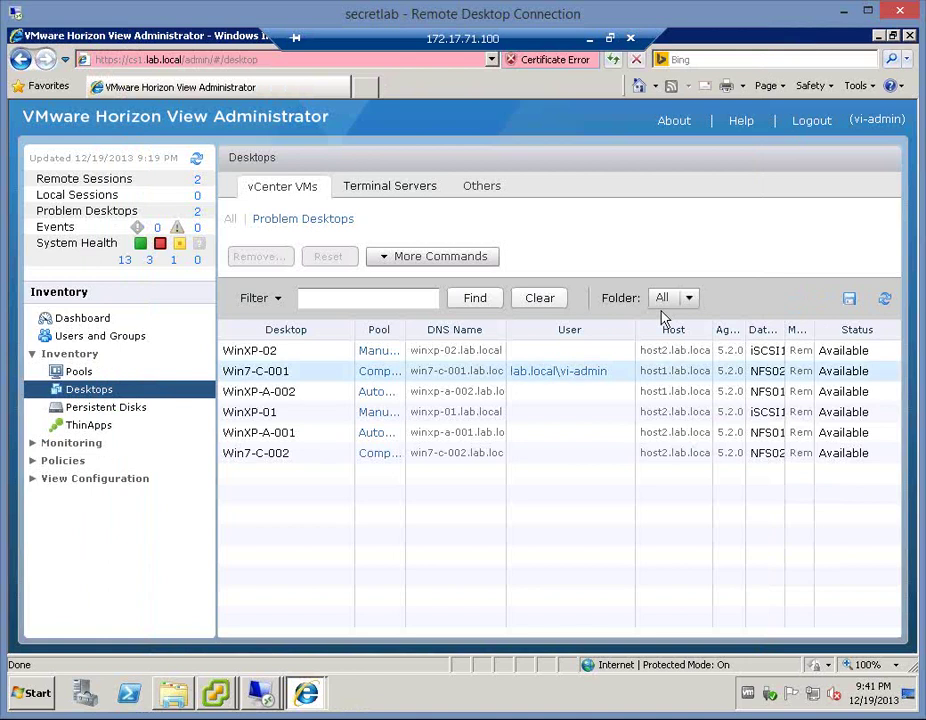
left_click(882, 300)
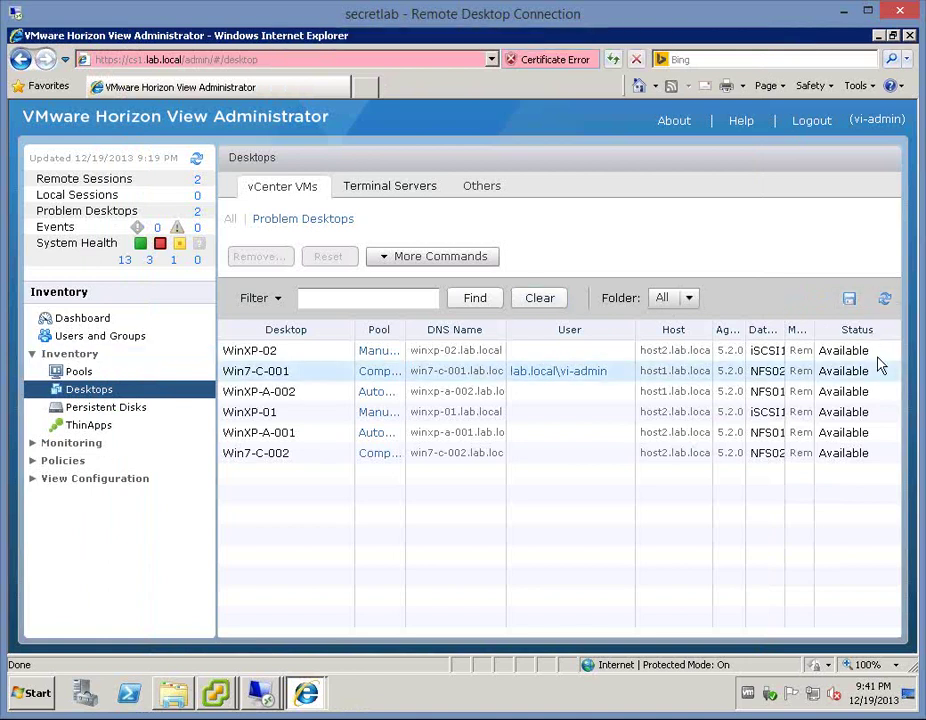
left_click(883, 301)
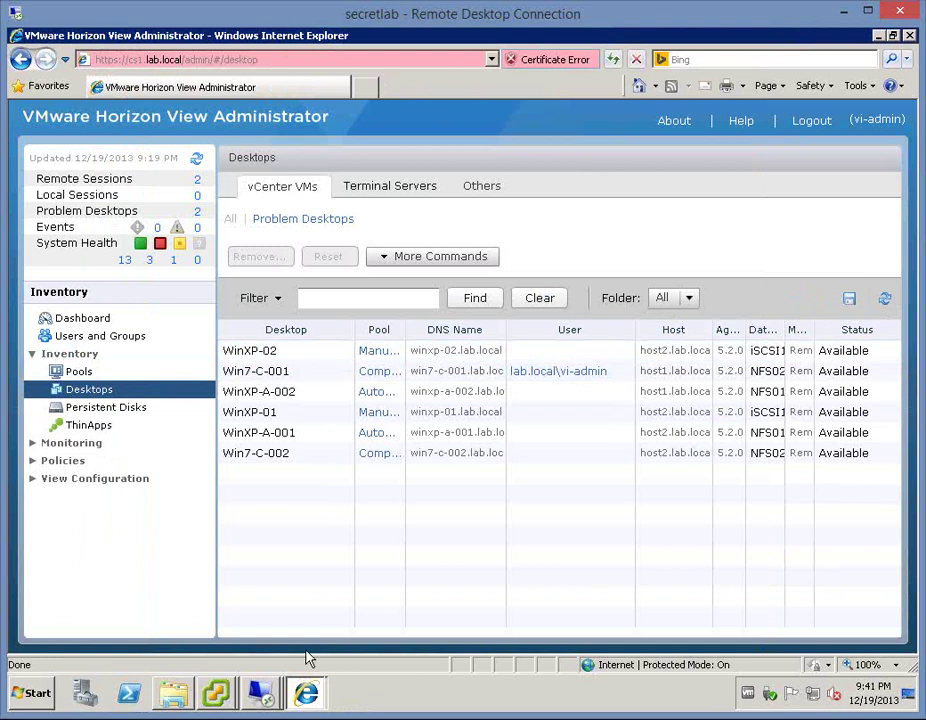
- Launch the Paint.NET ThinApp shortcut from the Win7-C-001 desktop
mouse_move(215, 705)
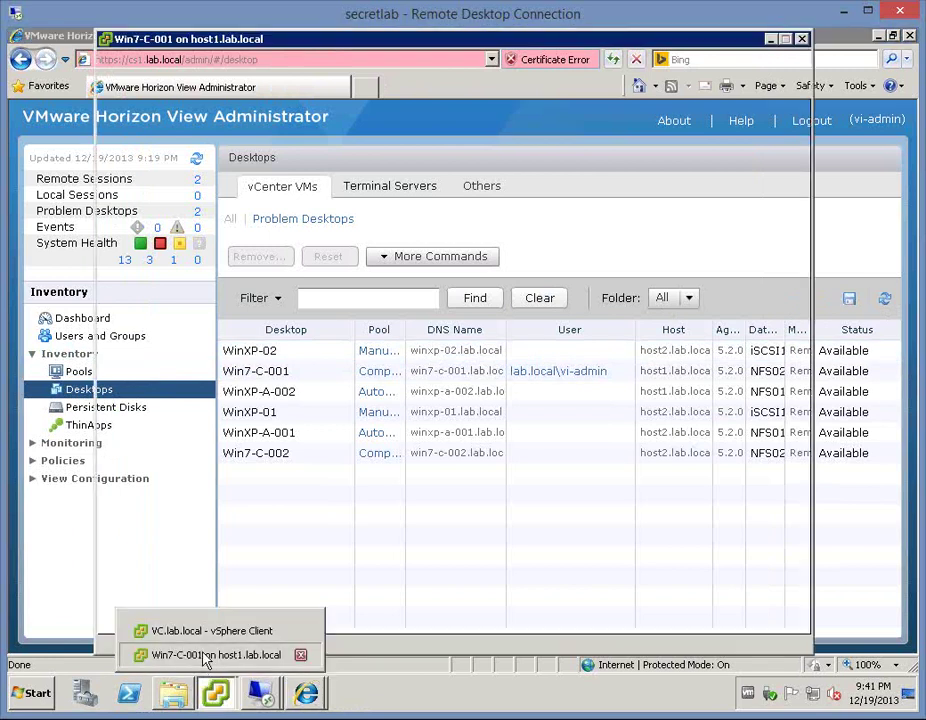
left_click(207, 654)
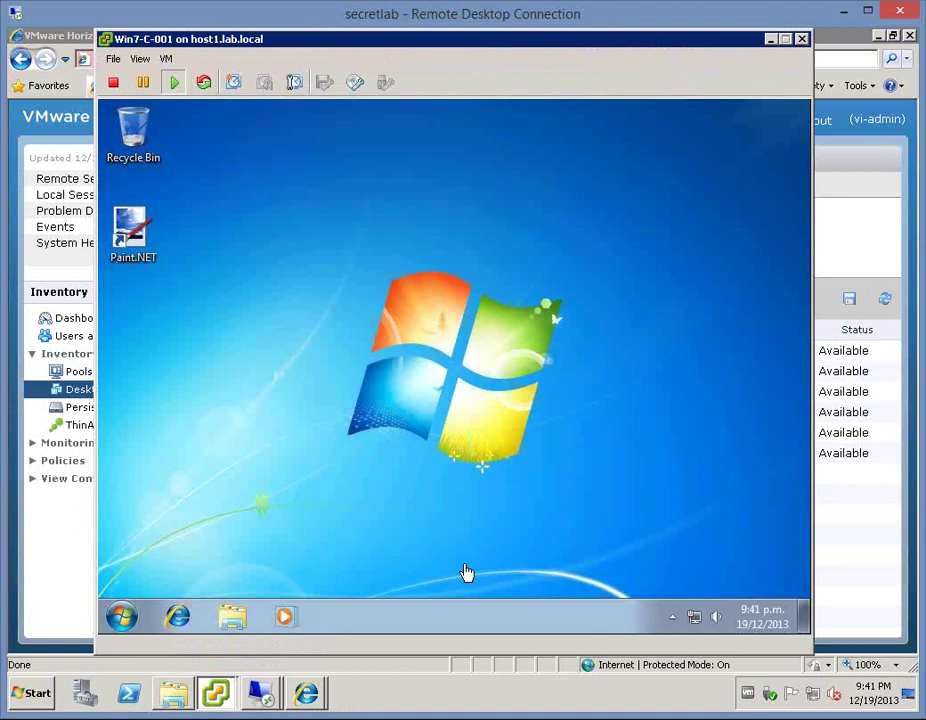
left_click(345, 387)
double_click(134, 232)
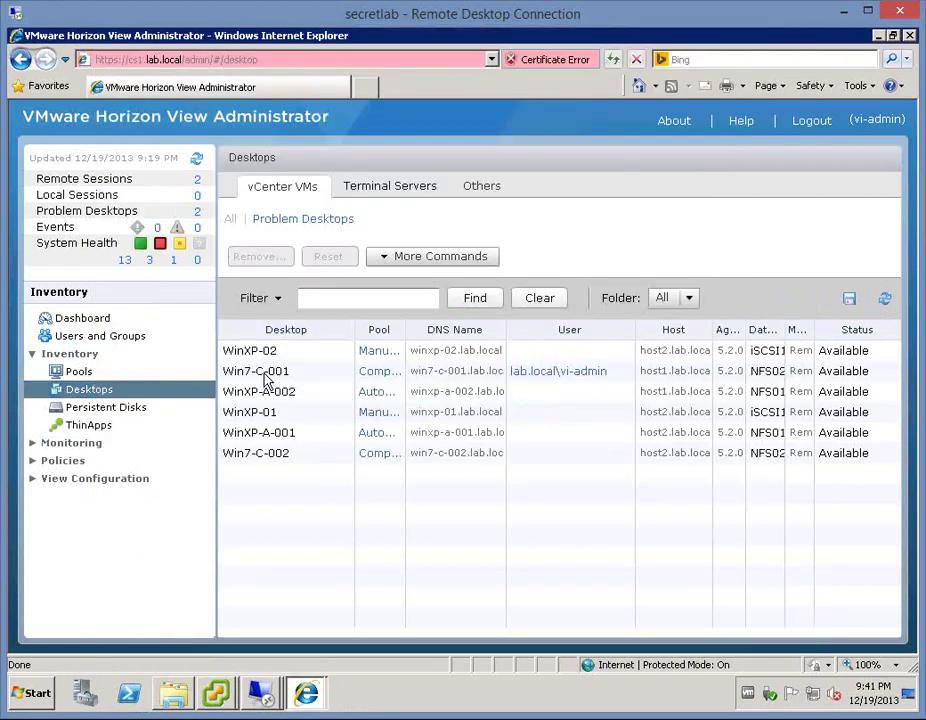
left_click(265, 375)
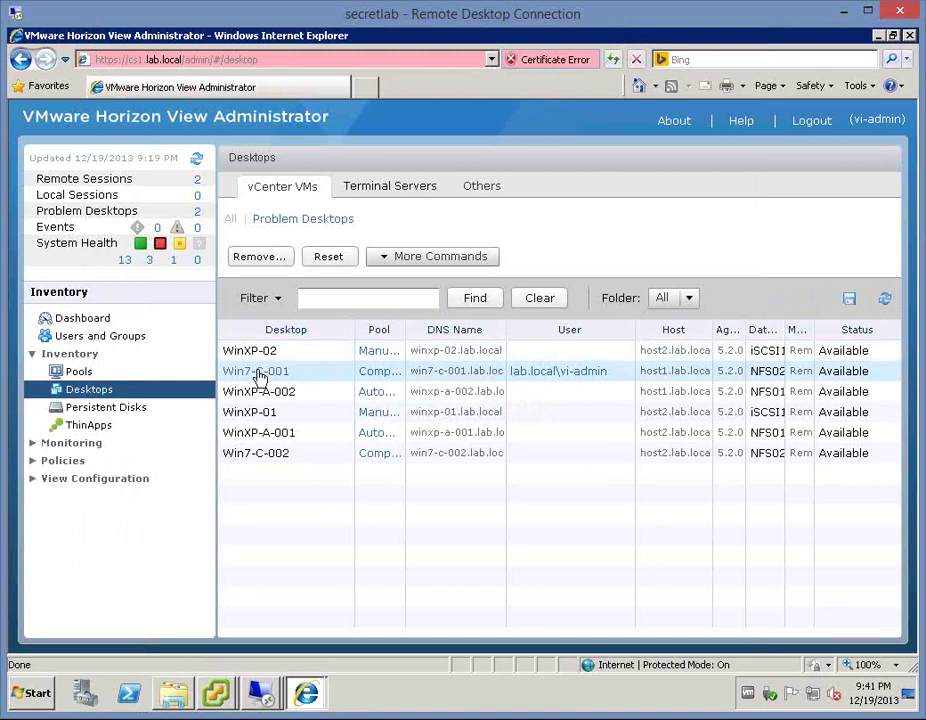
- Review Win7-C-001's details, then Win7-C-002's: Available in composer-win7, no ThinApps; return to cs1
double_click(258, 372)
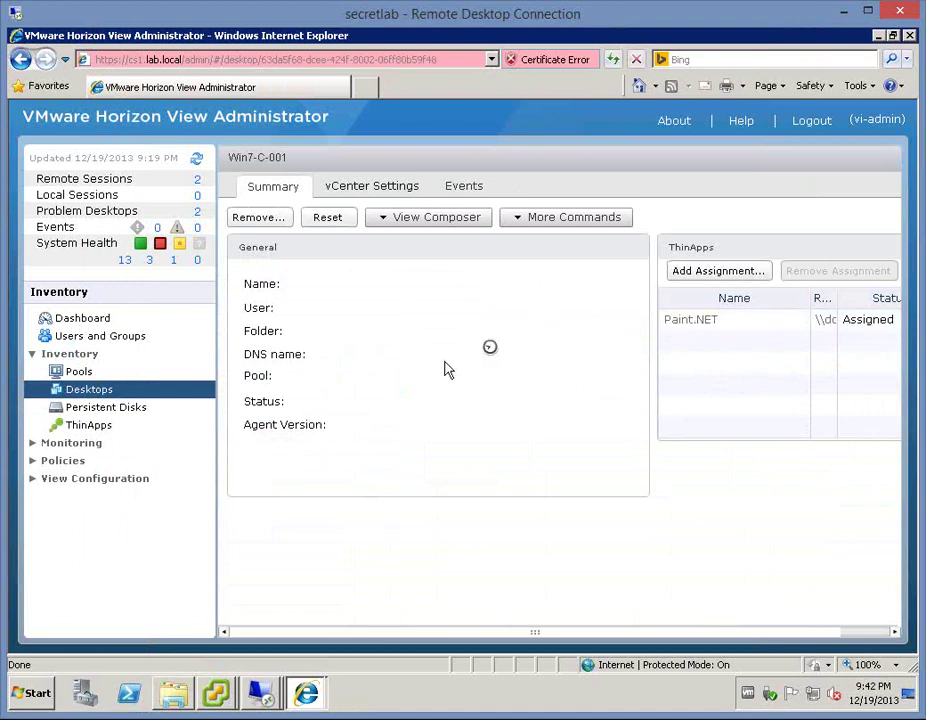
left_click(75, 392)
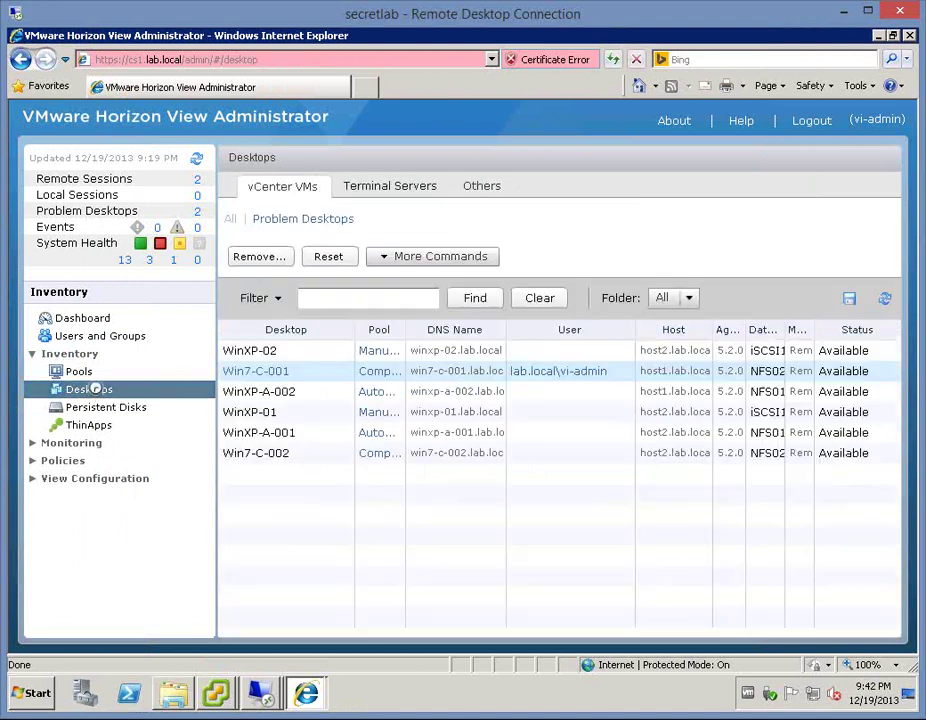
left_click(293, 457)
double_click(293, 455)
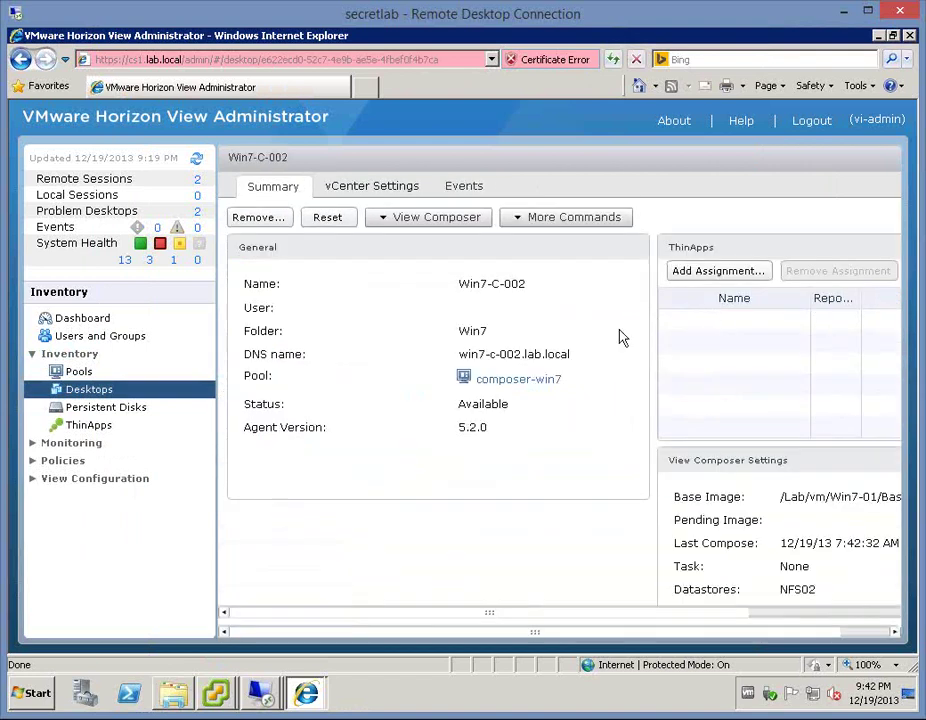
left_click(262, 700)
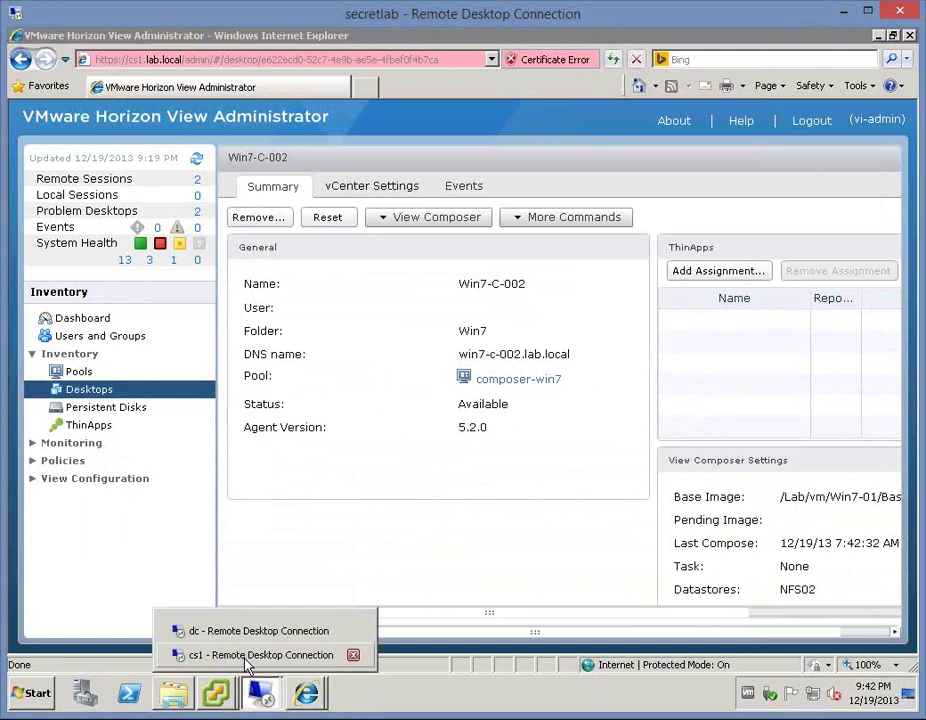
- Rerun the recalled vdmadmin -L command with user lab\administrator and machine Win7-C-002
left_click(258, 657)
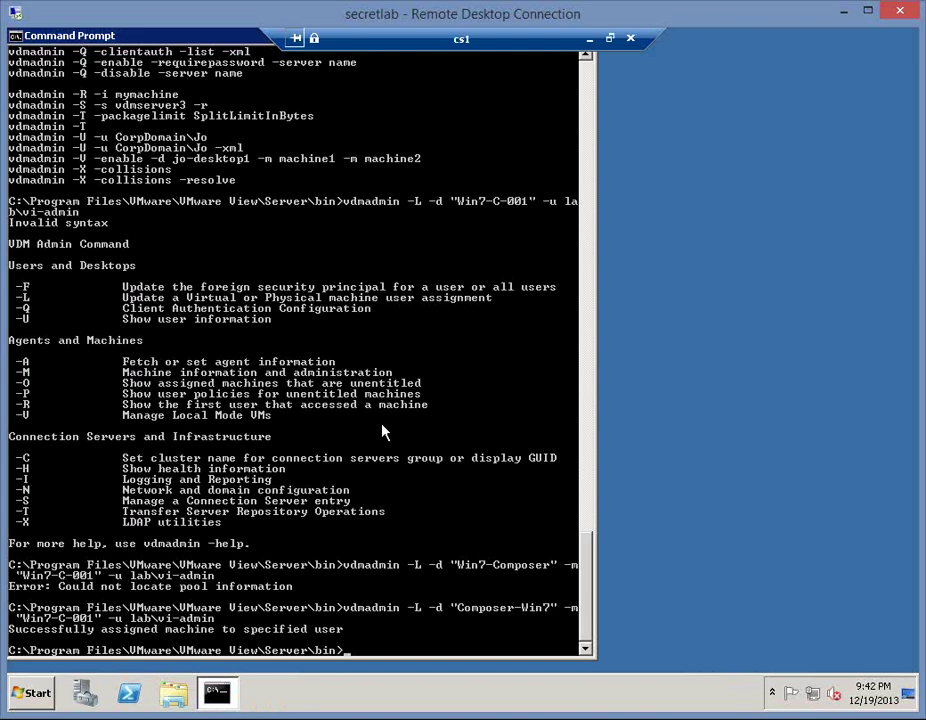
key("Up")
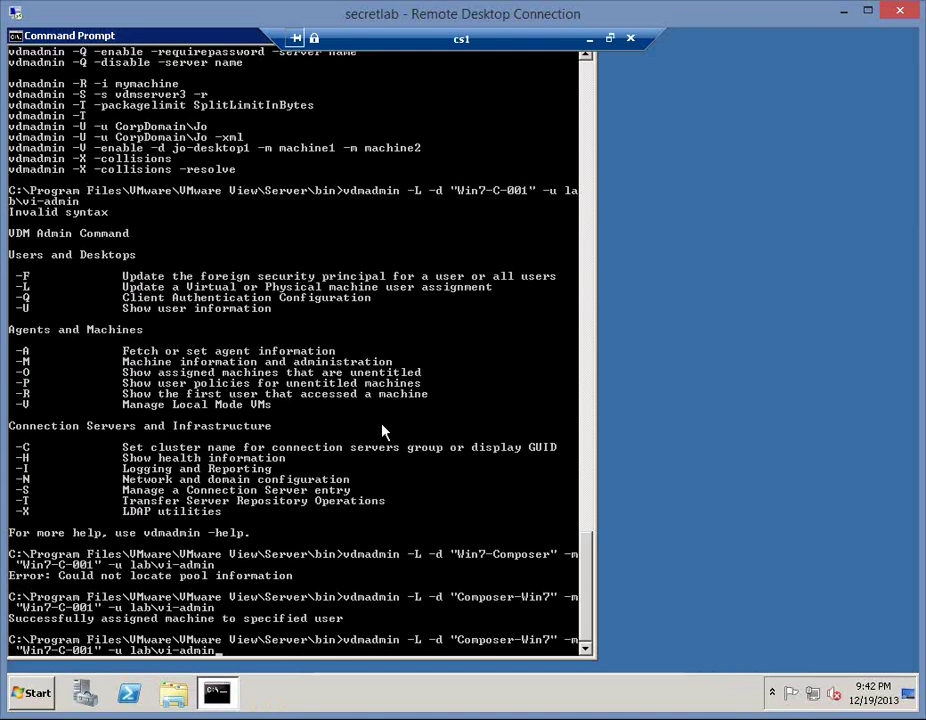
key("BackSpace")
key("BackSpace")
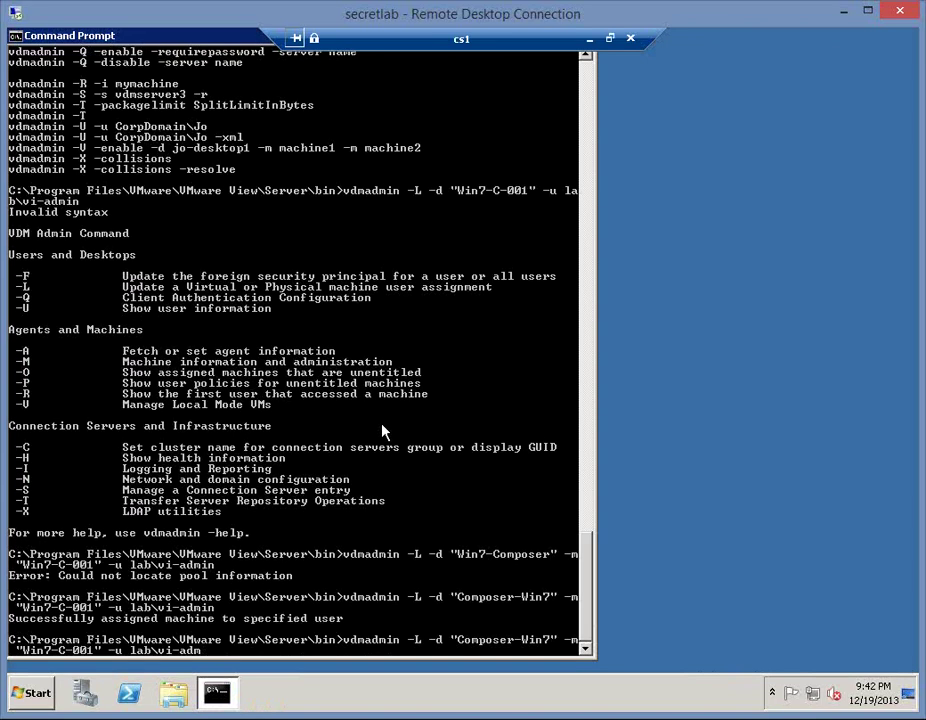
key("BackSpace")
key("BackSpace")
key("BackSpace")
key("BackSpace")
key("BackSpace")
key("BackSpace")
type("administrator")
key("Left")
key("Left")
key("Left")
key("Left")
key("Left")
key("Left")
key("Left")
key("Left")
key("Left")
key("Left")
key("Left")
key("Left")
key("Left")
key("Left")
key("Left")
key("Left")
key("Left")
key("Left")
key("Left")
key("Left")
key("Left")
key("BackSpace")
type("2")
key("Return")
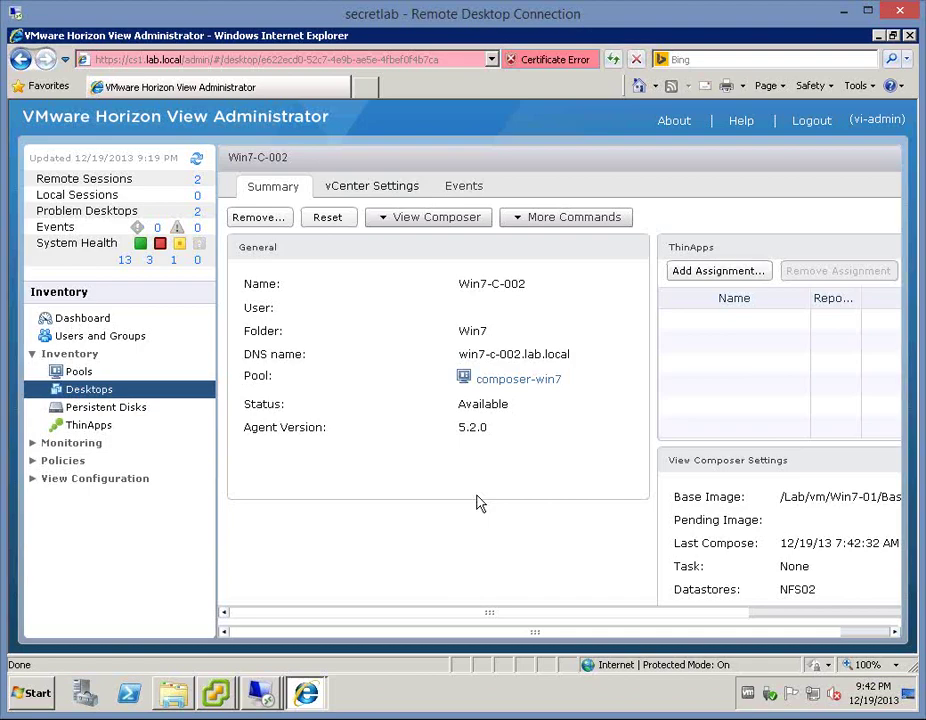
- Close the Win7-C-001 console and select Win7-C-002 in the vSphere Client inventory
mouse_move(254, 672)
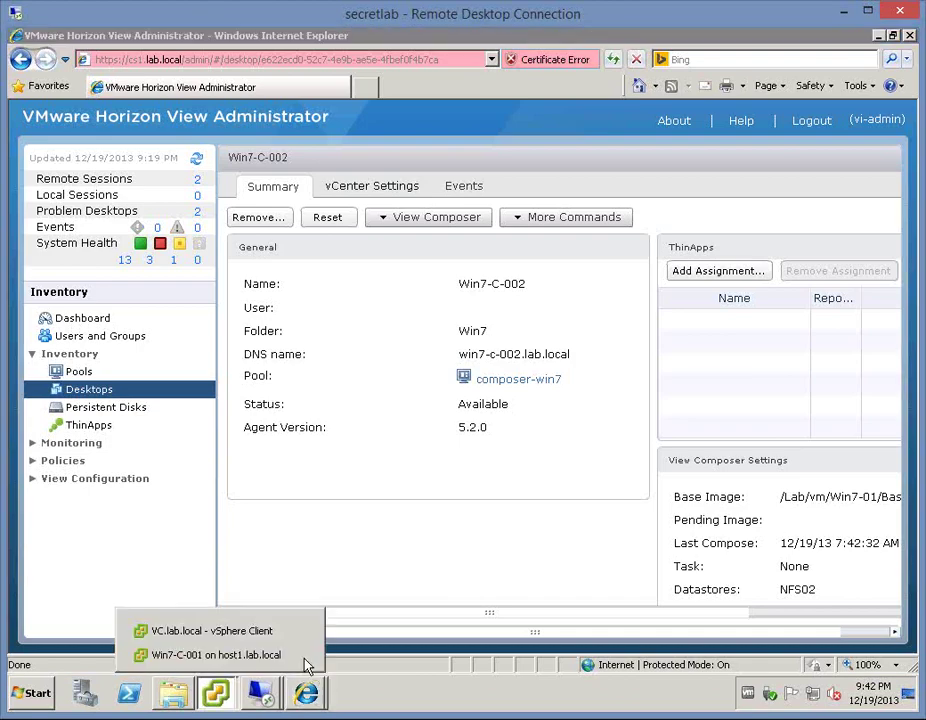
left_click(301, 655)
left_click(218, 655)
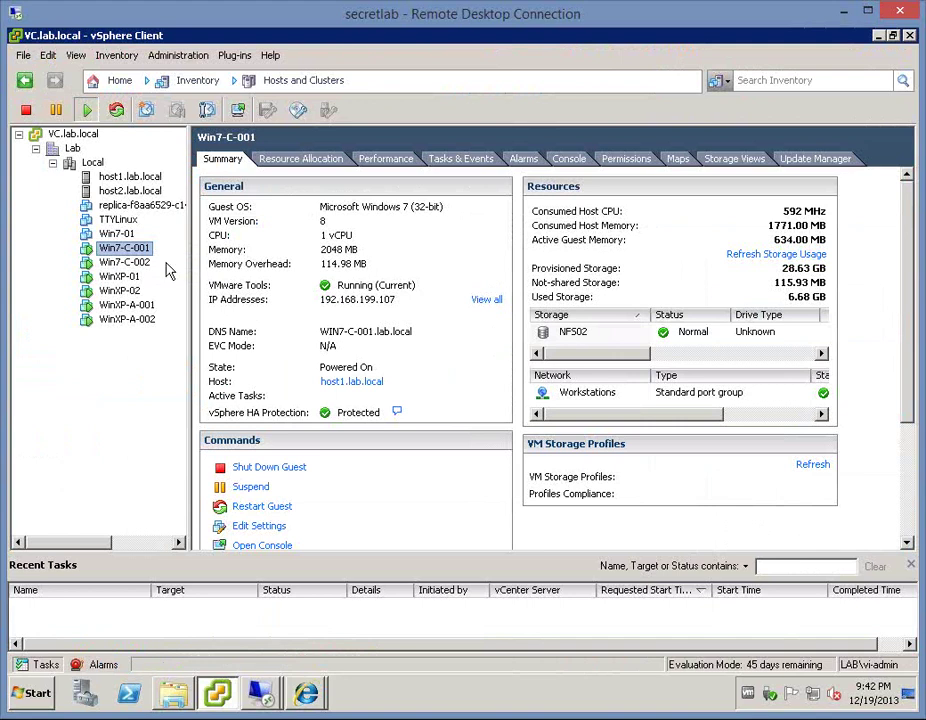
left_click(122, 264)
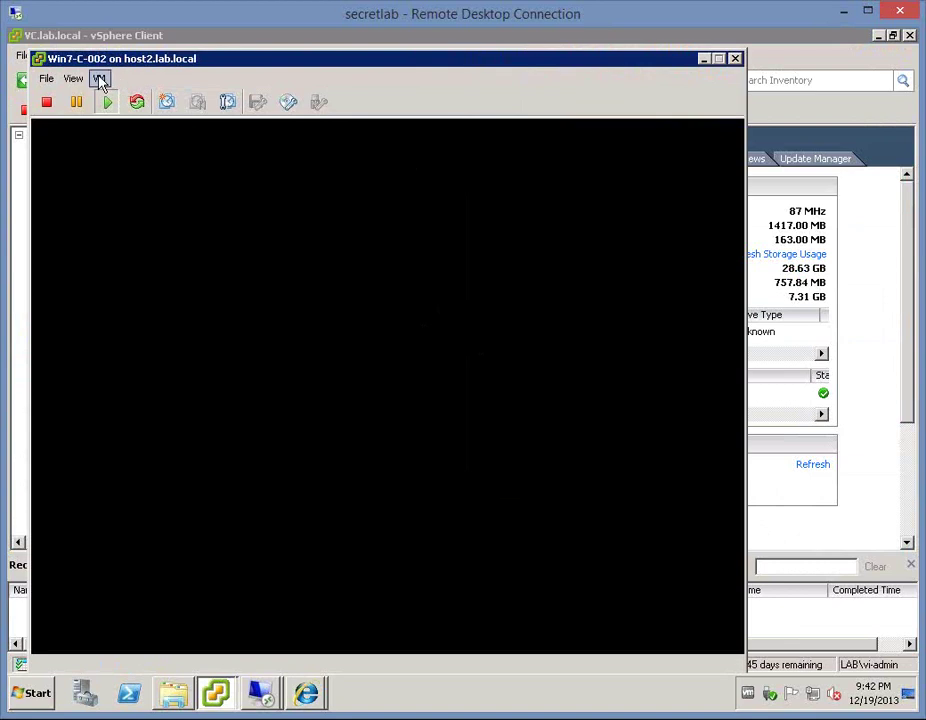
- Send Ctrl+Alt+Del to Win7-C-002's guest and log on with the administrator password
left_click(99, 78)
mouse_move(198, 117)
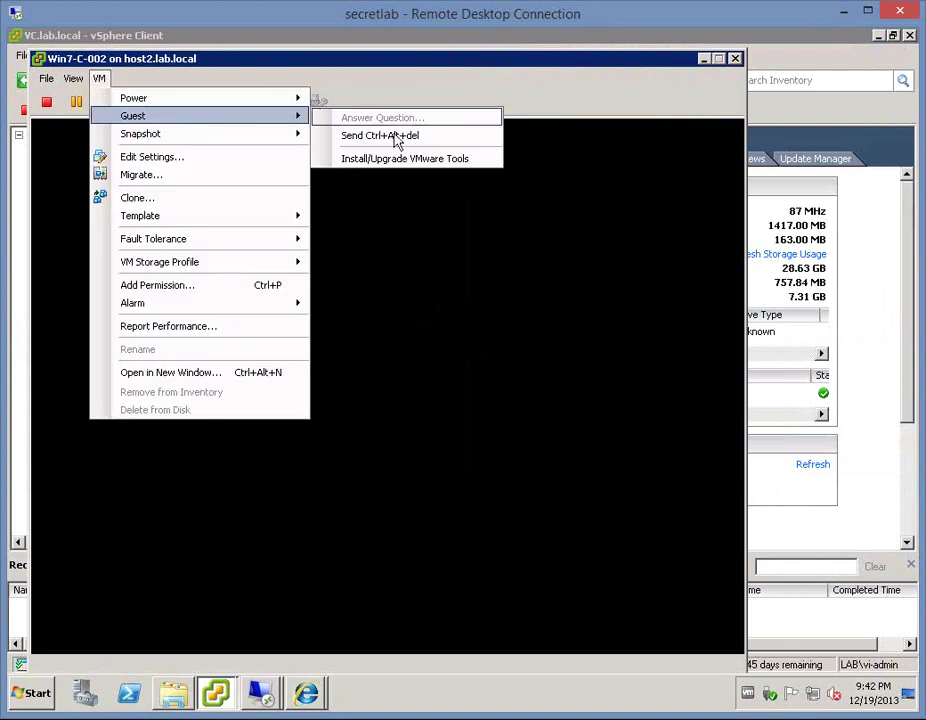
left_click(393, 137)
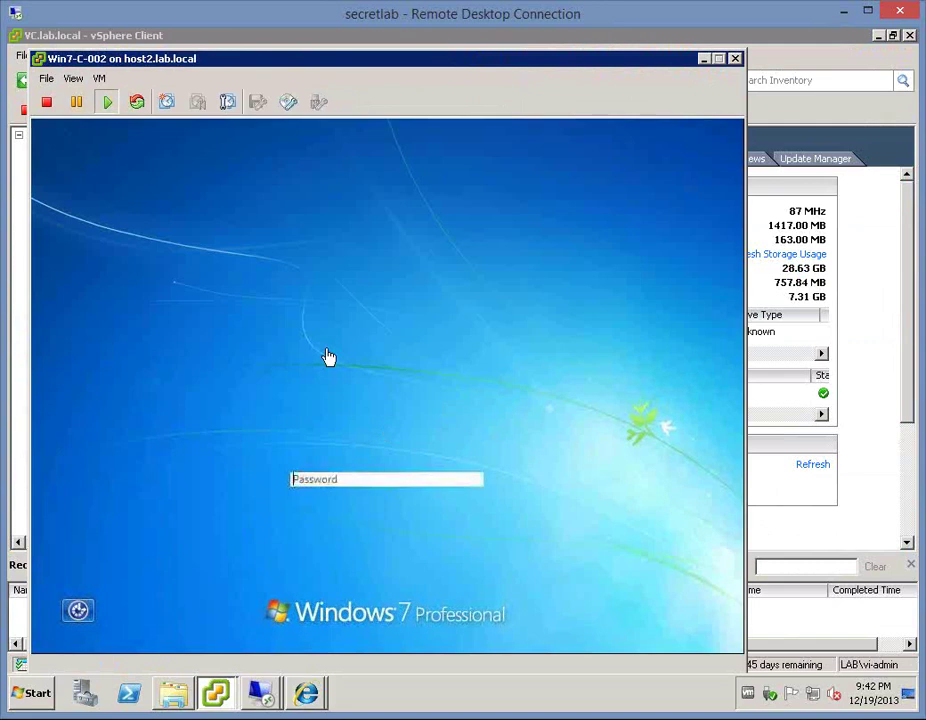
left_click(335, 478)
type("********")
key("Return")
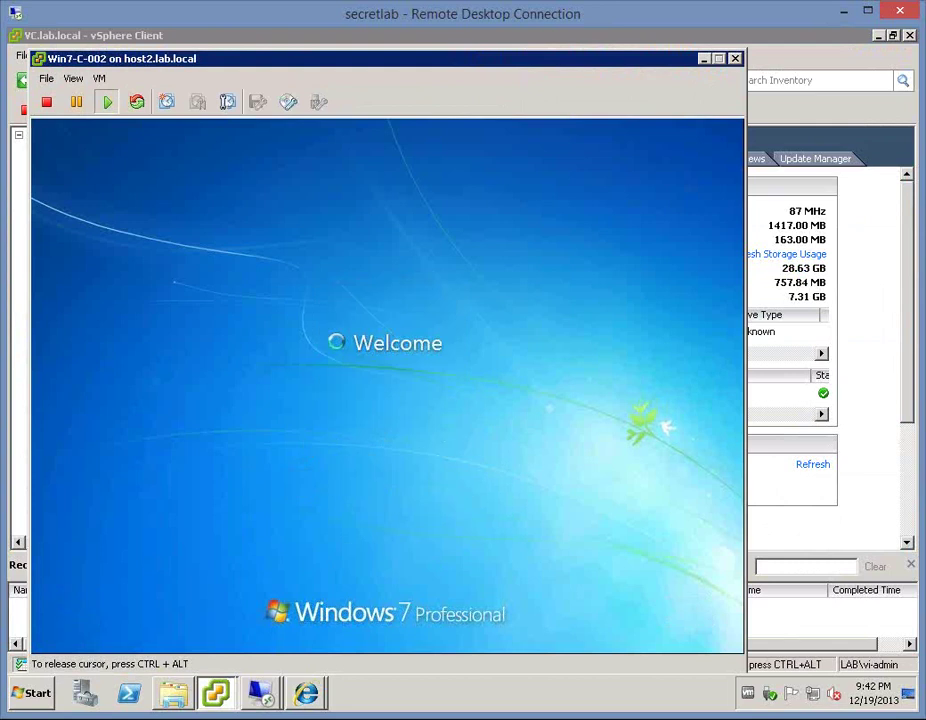